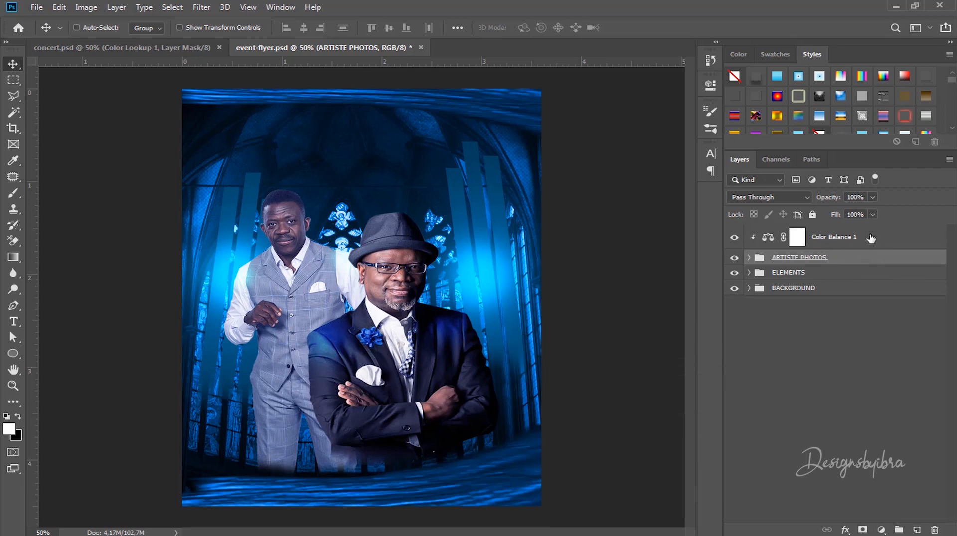
Step: Group Color Balance 1 with ARTISTE PHOTOS and rename the group PHOTOS
{"action": "left_click", "coordinate": [866, 239]}
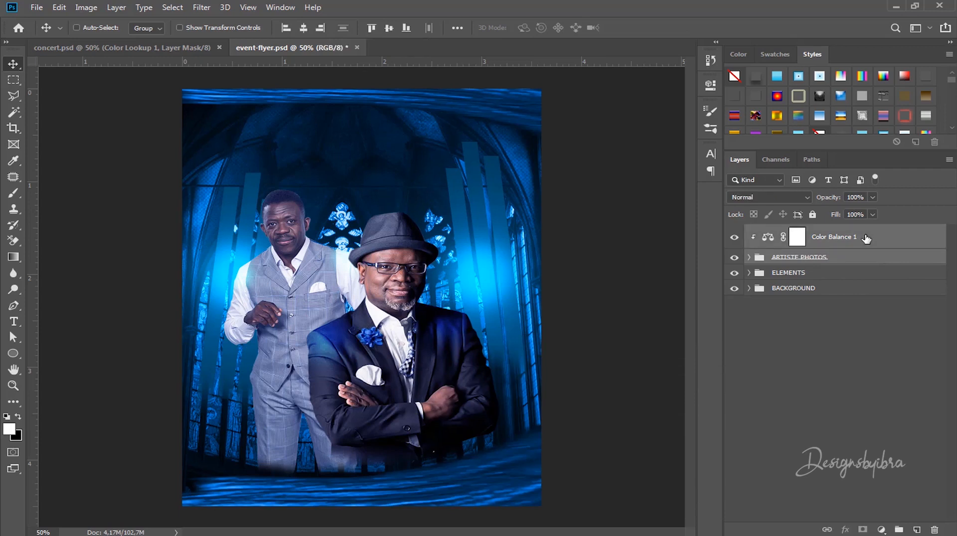
{"action": "key", "text": "ctrl+g"}
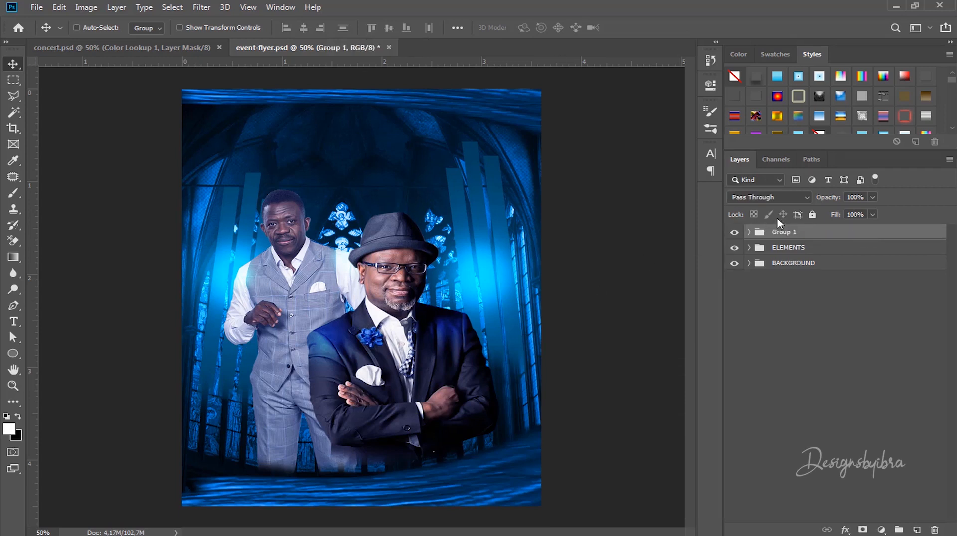
{"action": "double_click", "coordinate": [778, 233]}
{"action": "type", "text": "PHOTOS"}
{"action": "key", "text": "Return"}
Step: Deselect all layers and dismiss the error message that appears
{"action": "left_click", "coordinate": [810, 311]}
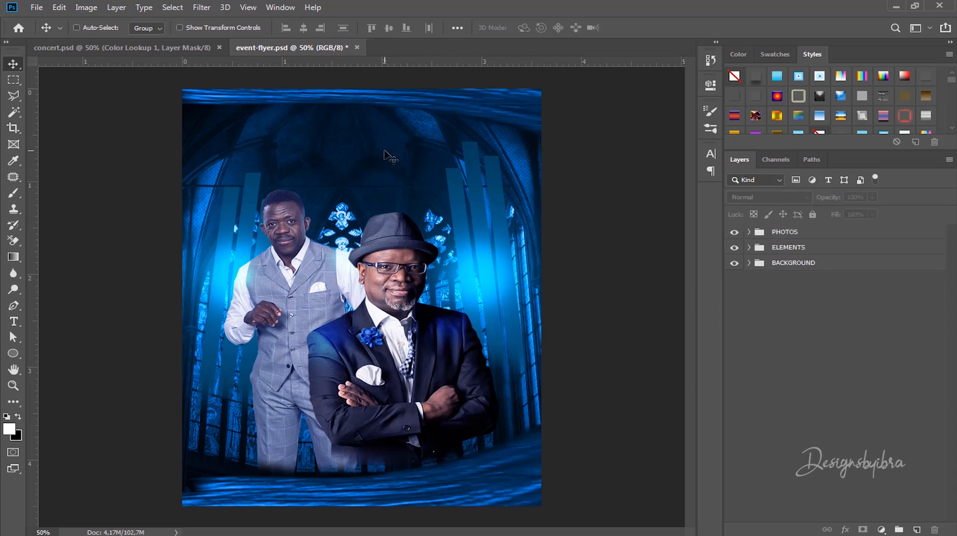
{"action": "left_click", "coordinate": [384, 151]}
{"action": "left_click", "coordinate": [469, 208]}
Step: Type MZANSI on a new text layer near the flyer's top and select the text
{"action": "key", "text": "t"}
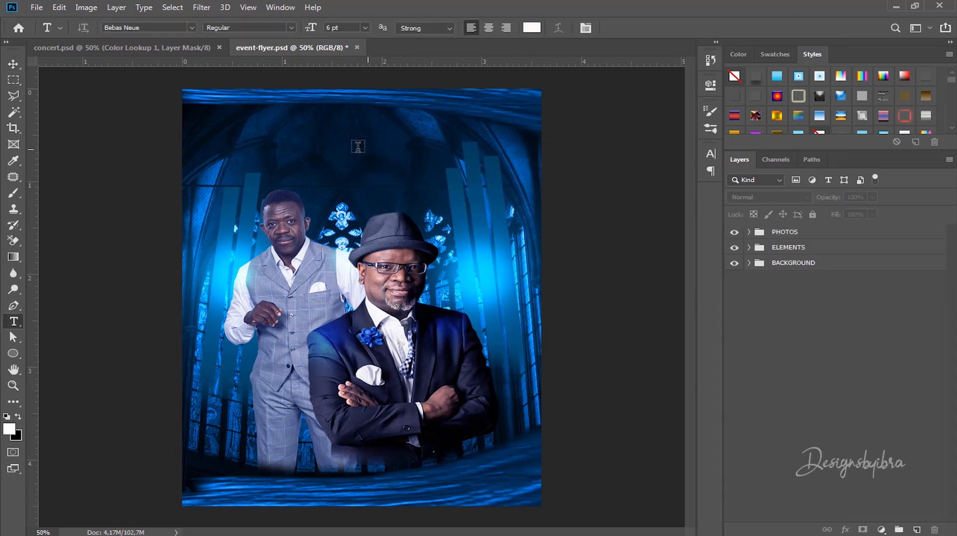
{"action": "left_click", "coordinate": [330, 145]}
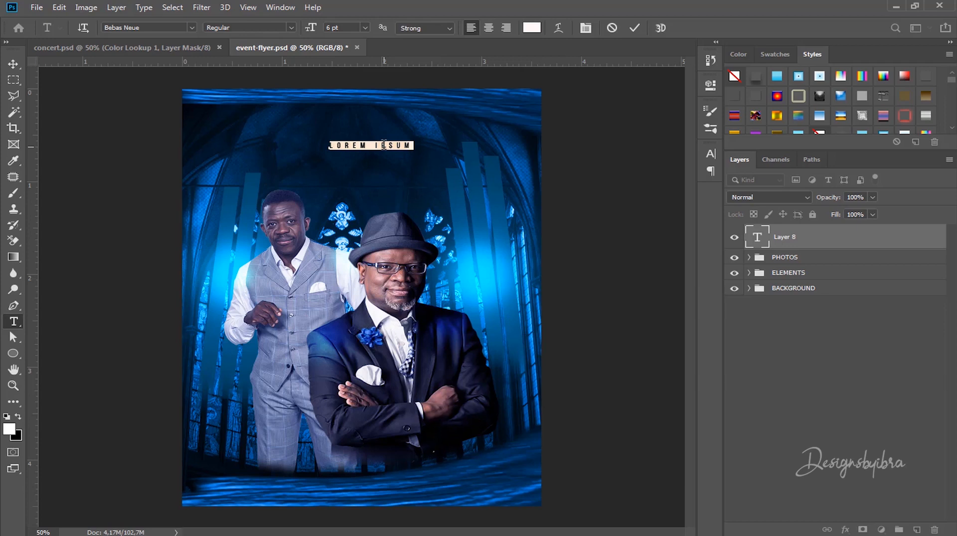
{"action": "type", "text": "MZANSI"}
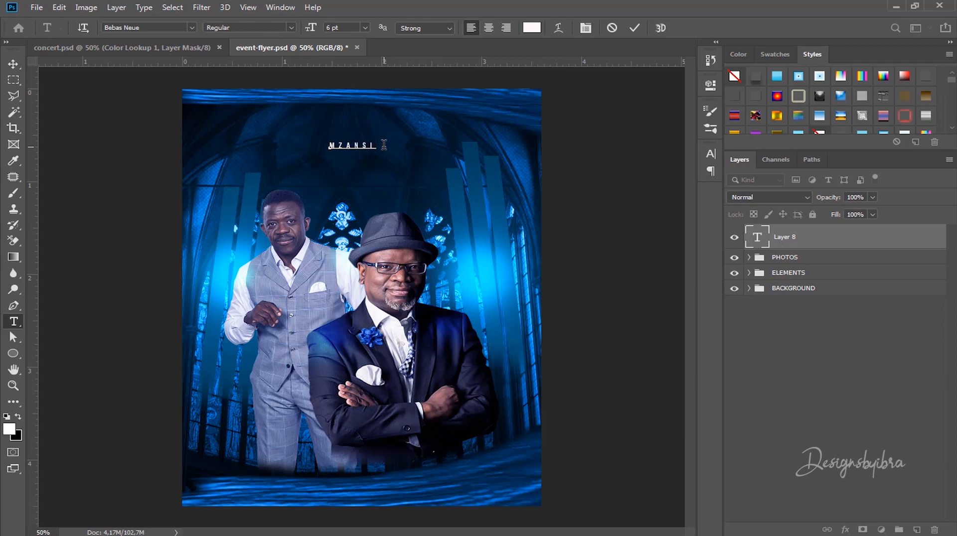
{"action": "key", "text": "ctrl+a"}
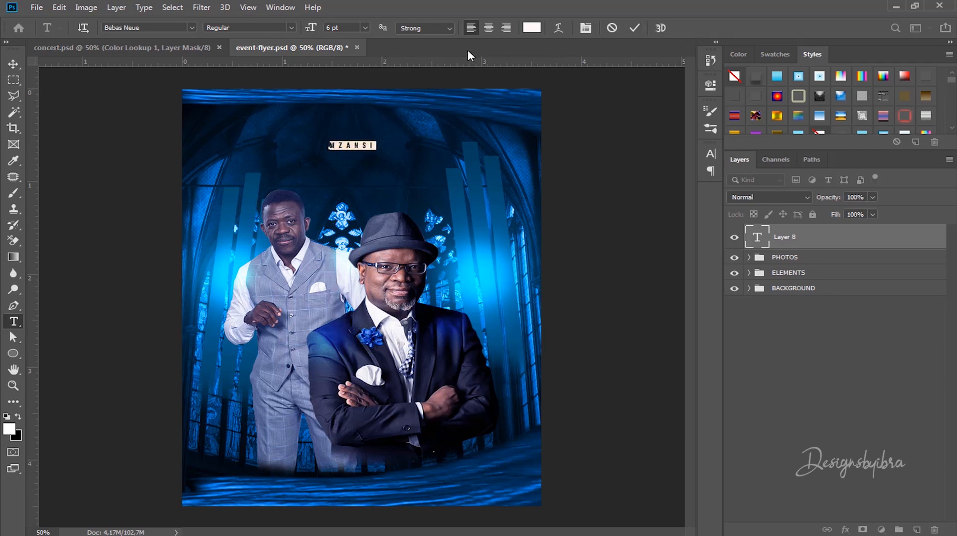
Step: Set the MZANSI title to Blue Cobra Regular at 61 pt
{"action": "left_click", "coordinate": [138, 26]}
{"action": "type", "text": "cobra"}
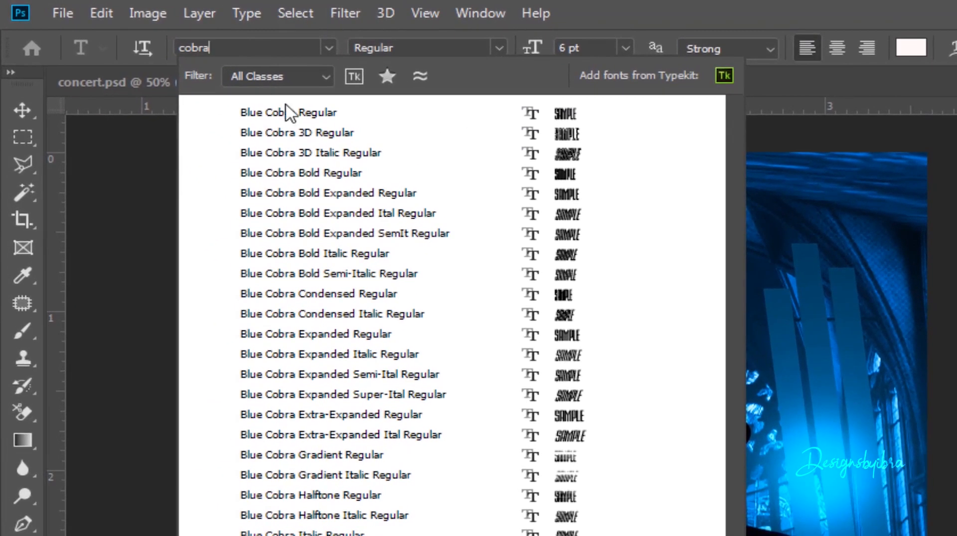
{"action": "left_click", "coordinate": [321, 112]}
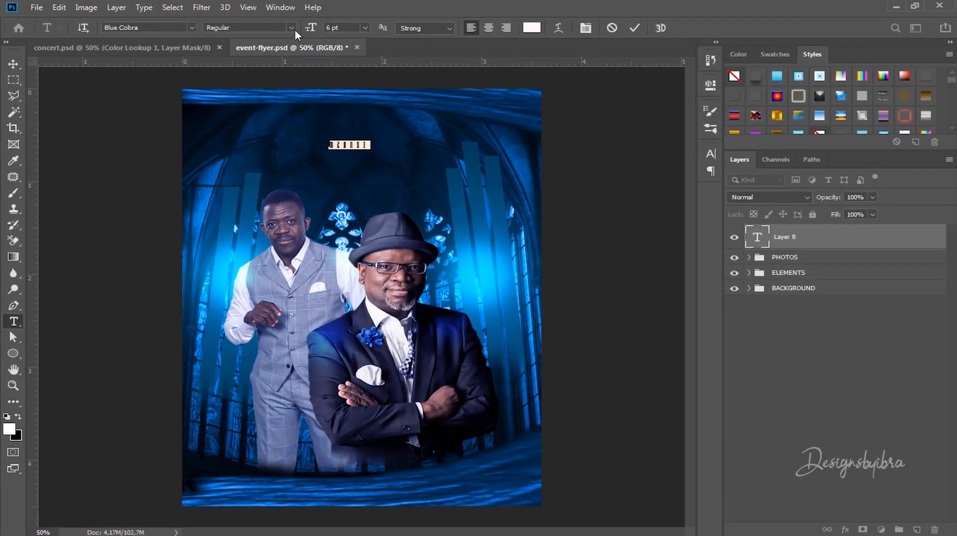
{"action": "left_click", "coordinate": [293, 27]}
{"action": "left_click", "coordinate": [292, 27]}
{"action": "left_click_drag", "start_coordinate": [310, 28], "coordinate": [486, 29]}
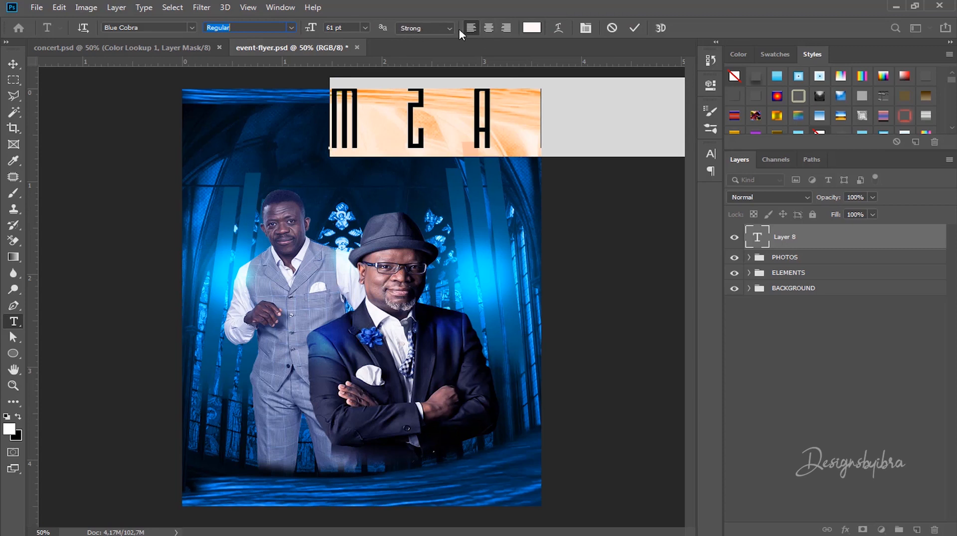
Step: Set the title's tracking to 0, commit it, and move it near the top centre
{"action": "left_click", "coordinate": [584, 28]}
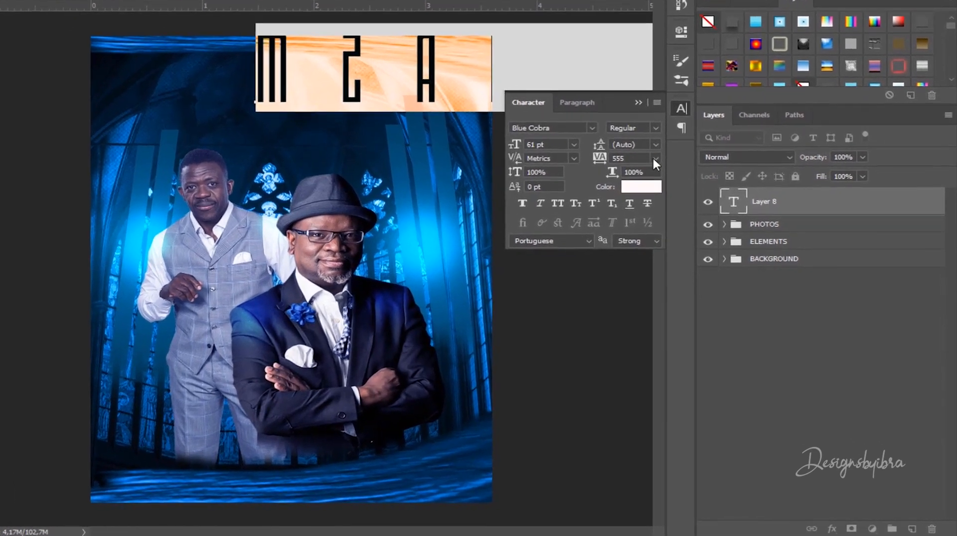
{"action": "left_click", "coordinate": [686, 198]}
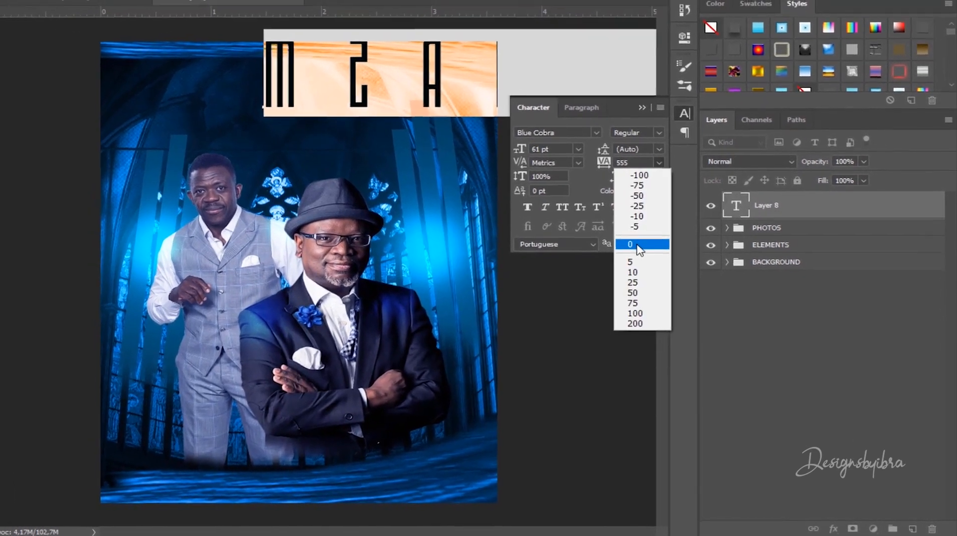
{"action": "left_click", "coordinate": [635, 241]}
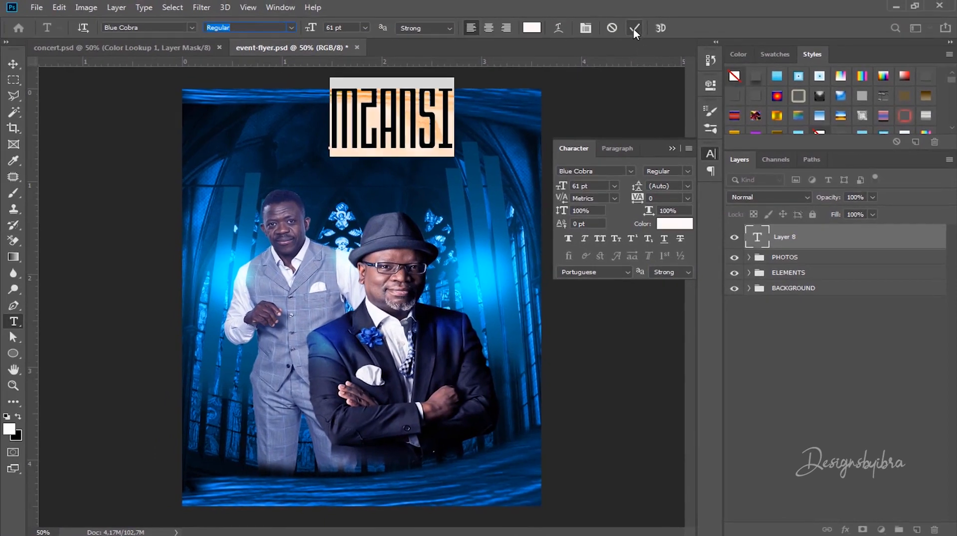
{"action": "left_click", "coordinate": [633, 27]}
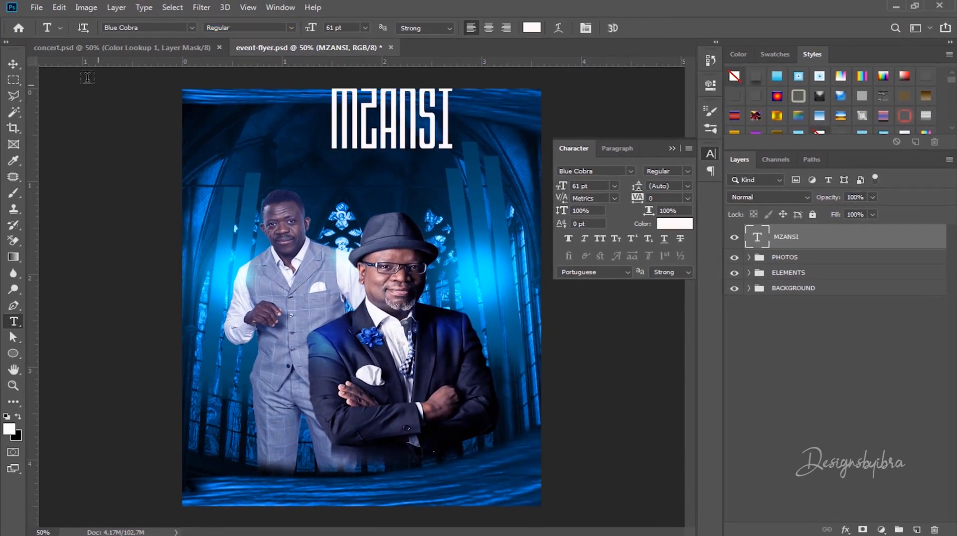
{"action": "left_click", "coordinate": [13, 63]}
{"action": "left_click_drag", "start_coordinate": [393, 113], "coordinate": [362, 144]}
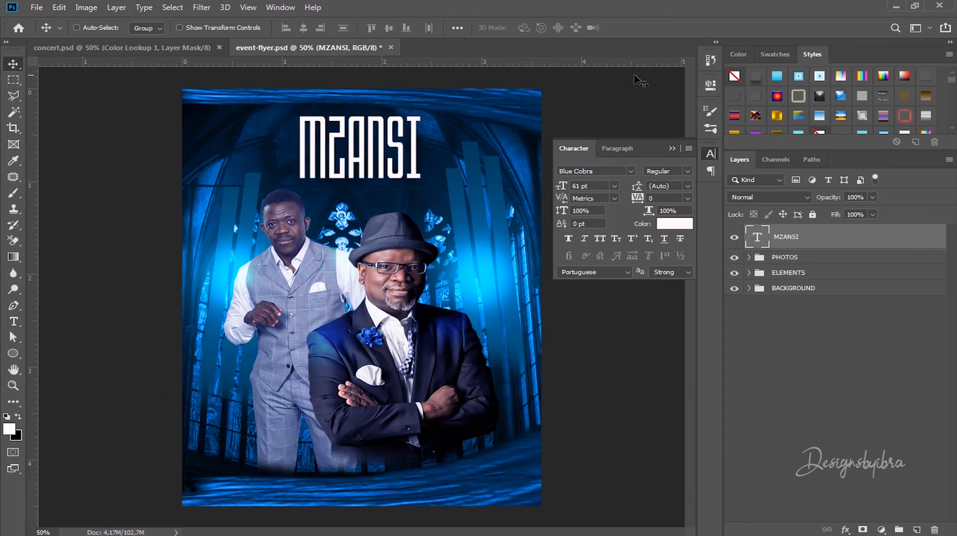
Step: Move the PHOTOS group slightly lower on the flyer
{"action": "left_click", "coordinate": [672, 148]}
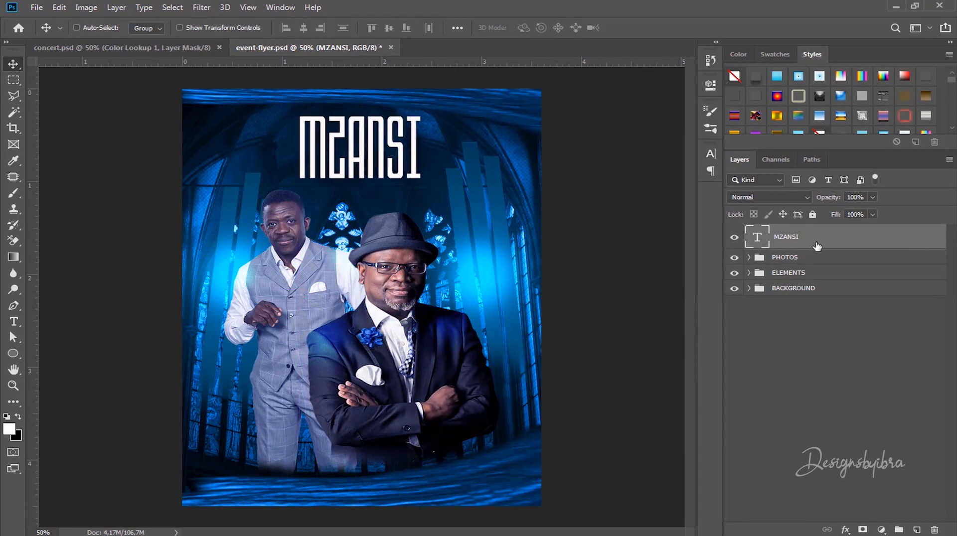
{"action": "left_click", "coordinate": [802, 259]}
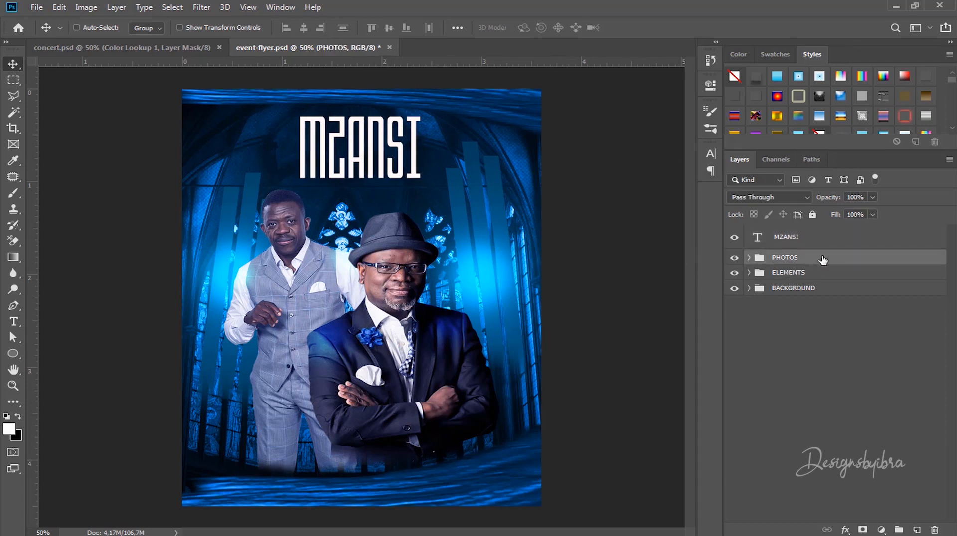
{"action": "left_click_drag", "start_coordinate": [399, 256], "coordinate": [398, 277]}
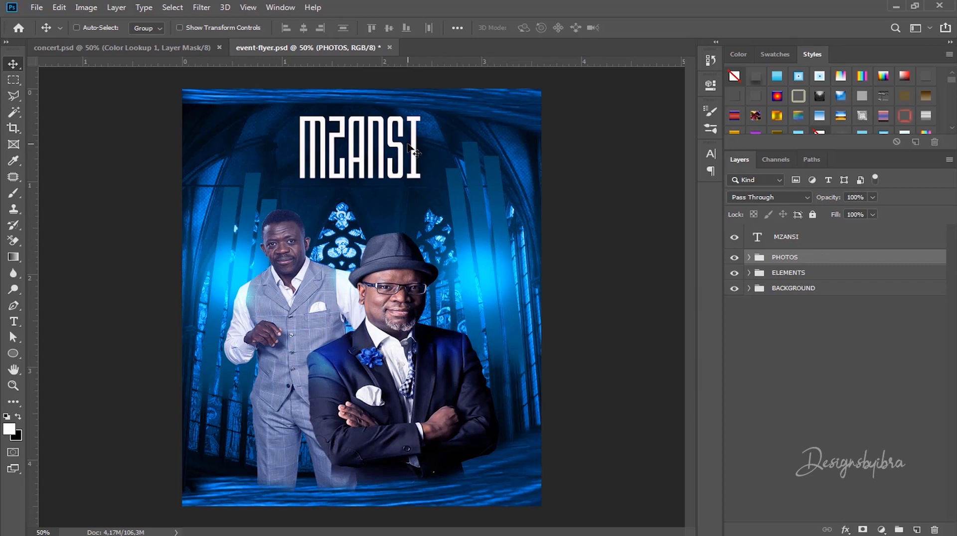
Step: Duplicate the MZANSI title layer to create MZANSI copy
{"action": "left_click", "coordinate": [786, 240]}
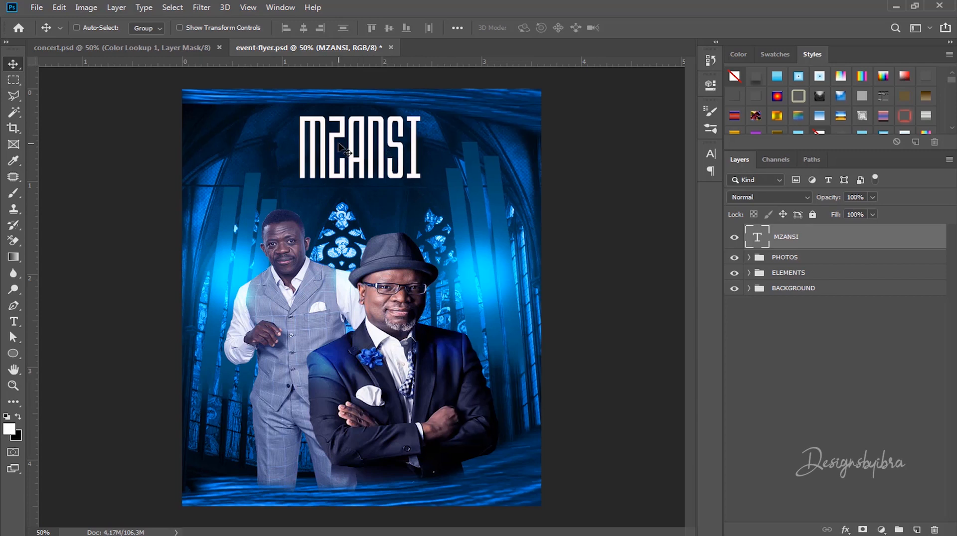
{"action": "key", "text": "t"}
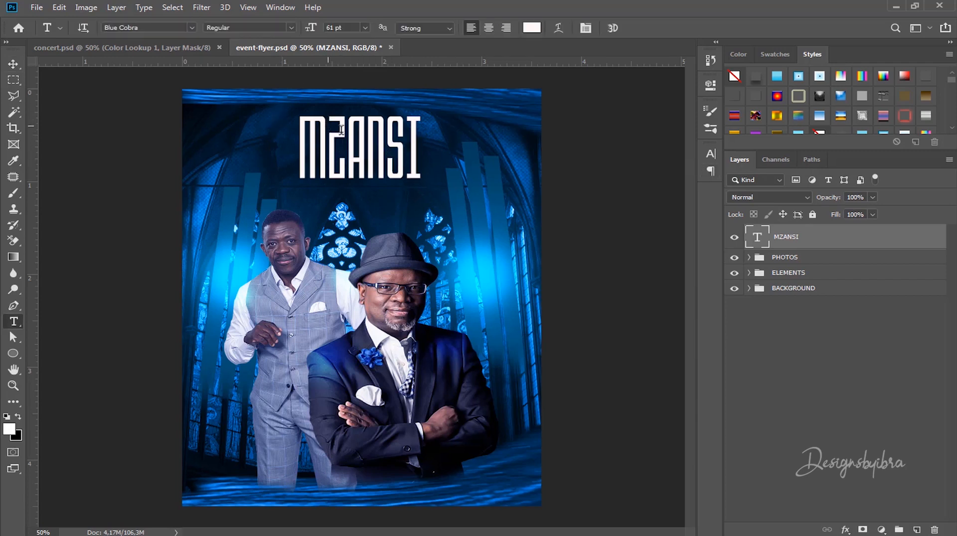
{"action": "left_click", "coordinate": [327, 126]}
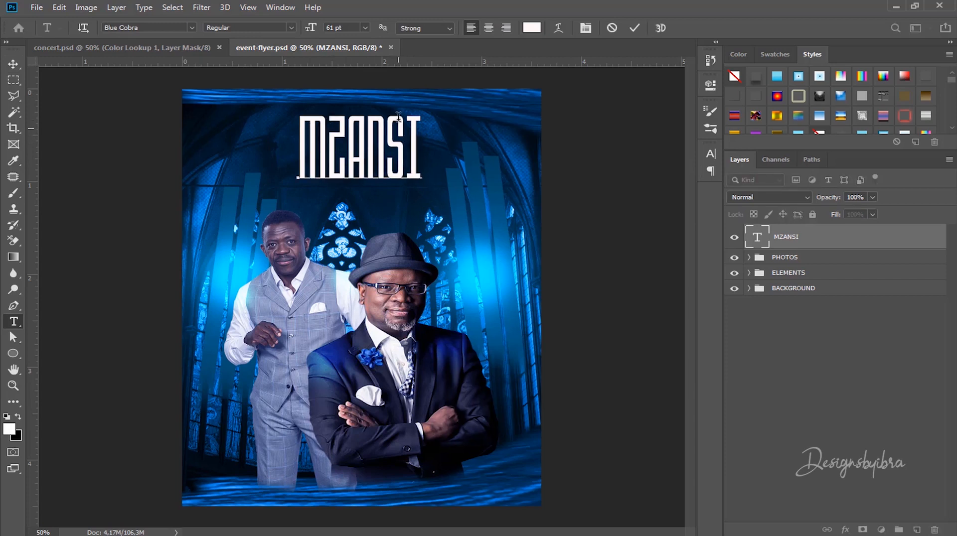
{"action": "left_click", "coordinate": [633, 29]}
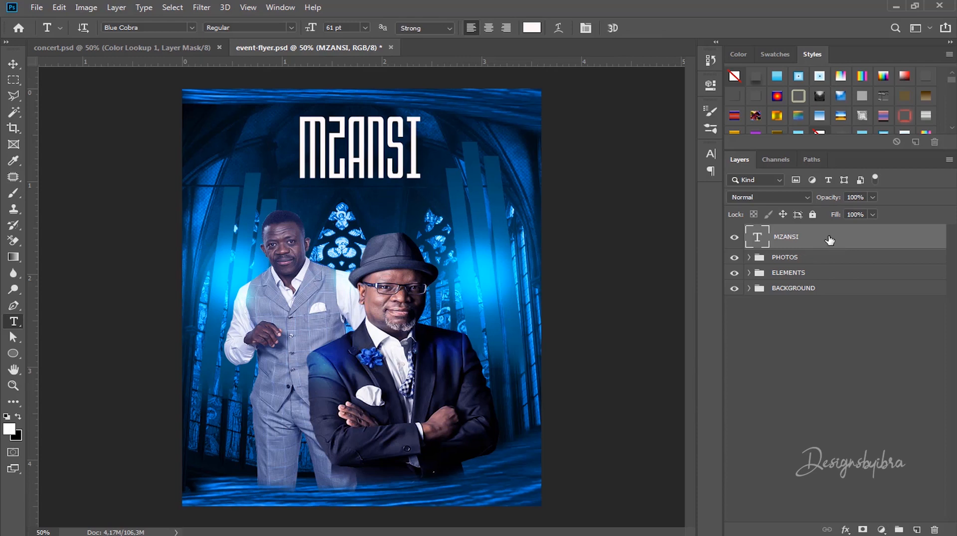
{"action": "left_click_drag", "start_coordinate": [832, 242], "coordinate": [916, 530]}
Step: Move the copied title below the original and change its text to ZANSI
{"action": "key", "text": "v"}
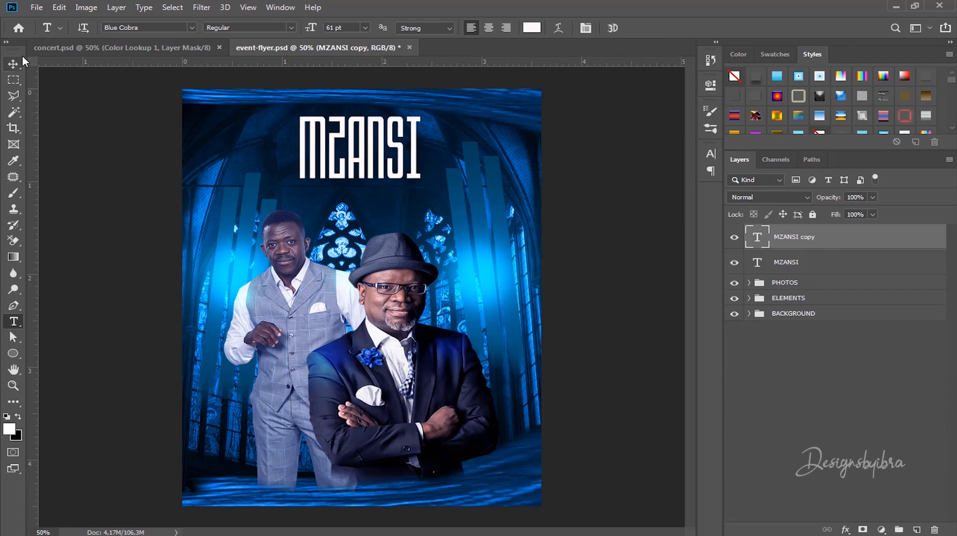
{"action": "left_click_drag", "start_coordinate": [369, 147], "coordinate": [370, 219]}
{"action": "left_click", "coordinate": [781, 263]}
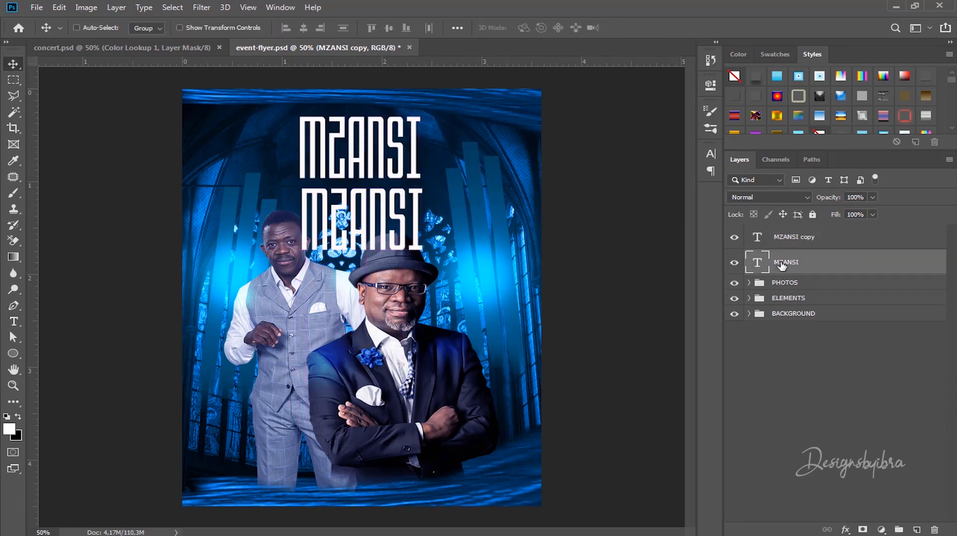
{"action": "left_click", "coordinate": [795, 242]}
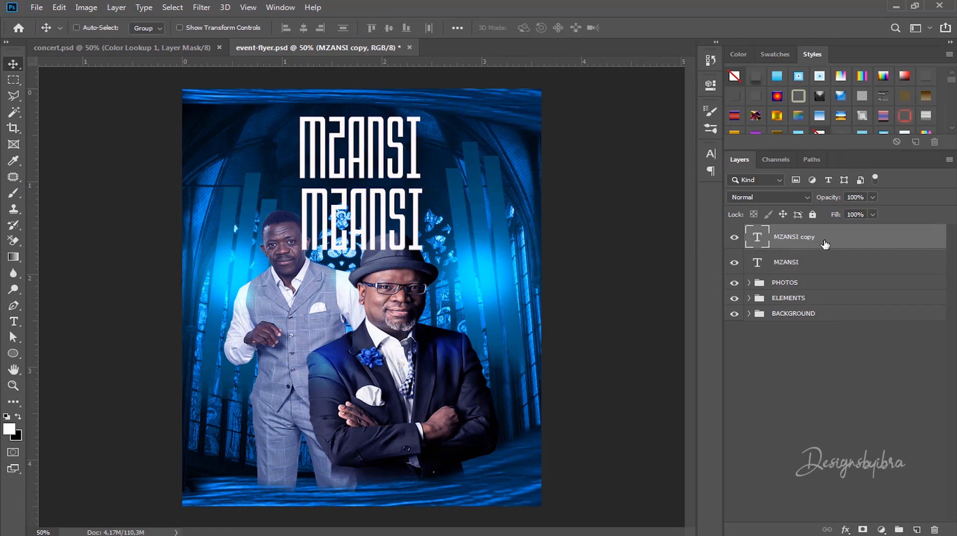
{"action": "key", "text": "t"}
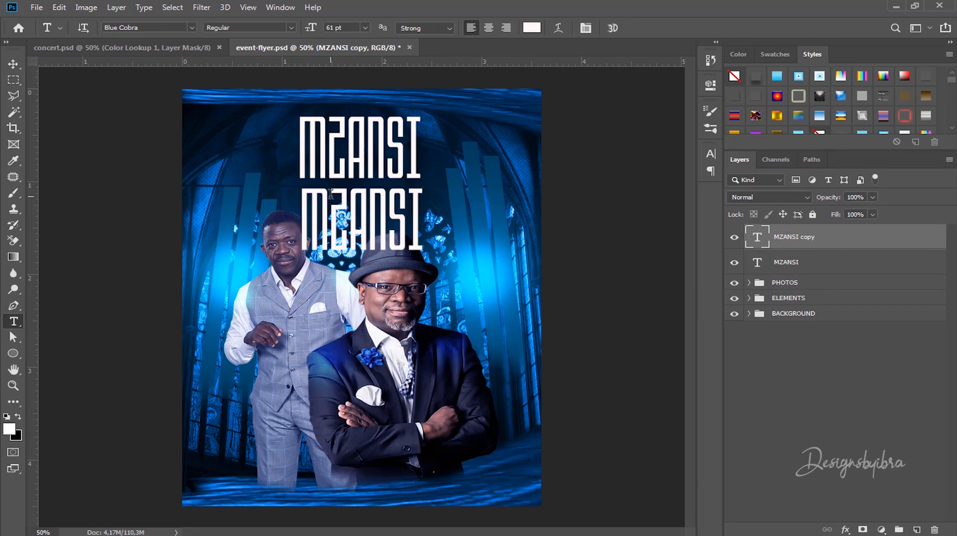
{"action": "left_click", "coordinate": [330, 197]}
{"action": "key", "text": "BackSpace"}
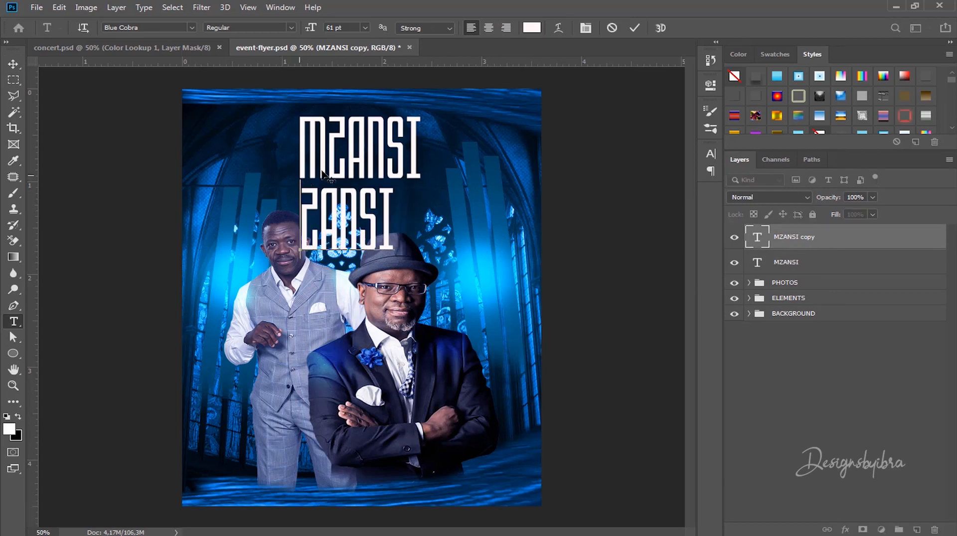
{"action": "left_click", "coordinate": [633, 28]}
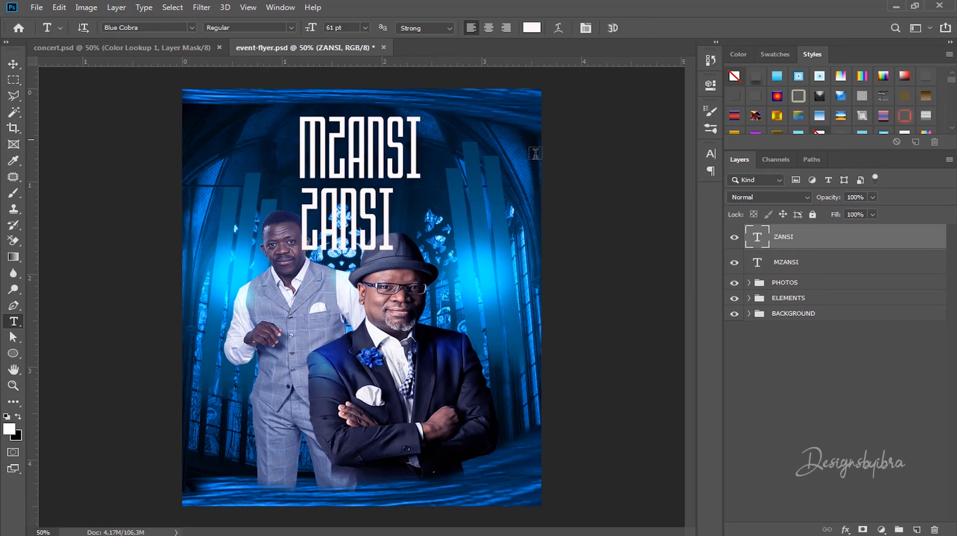
Step: Trim the original MZANSI title down to just the letter M
{"action": "left_click", "coordinate": [784, 263]}
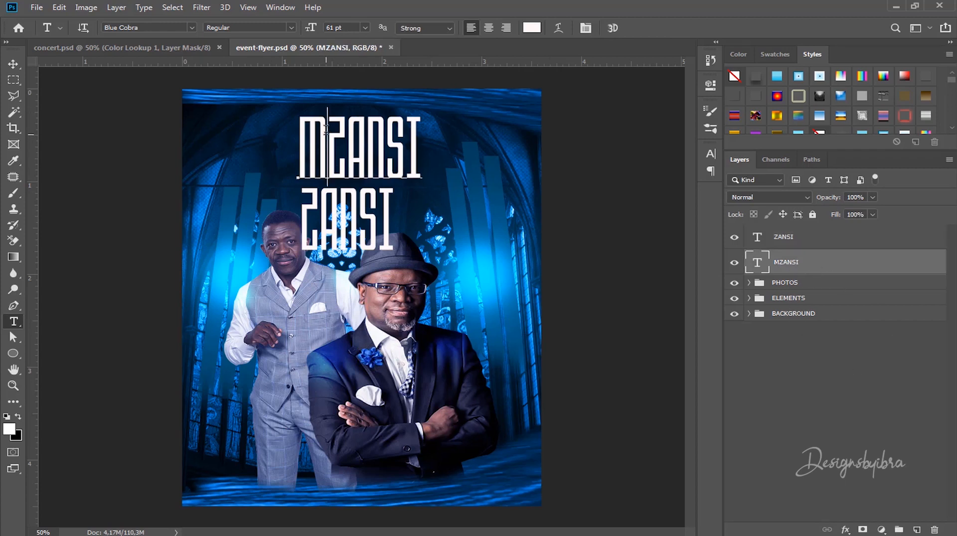
{"action": "left_click_drag", "start_coordinate": [327, 135], "coordinate": [532, 143]}
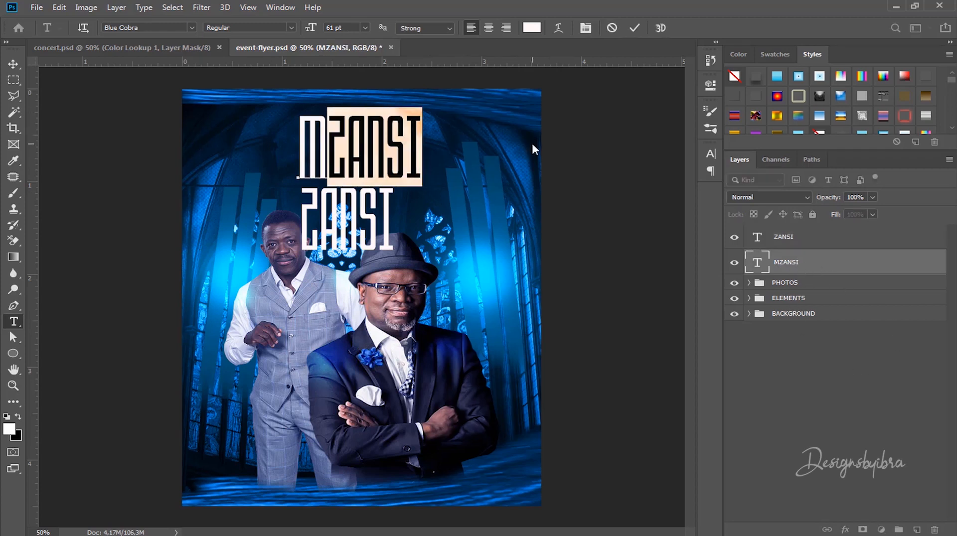
{"action": "key", "text": "BackSpace"}
{"action": "left_click", "coordinate": [634, 29]}
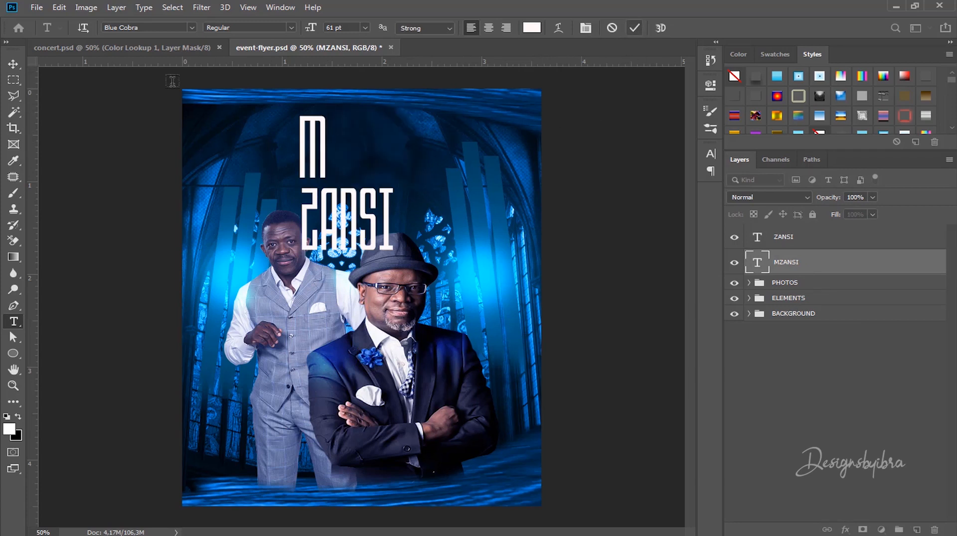
{"action": "left_click", "coordinate": [13, 64]}
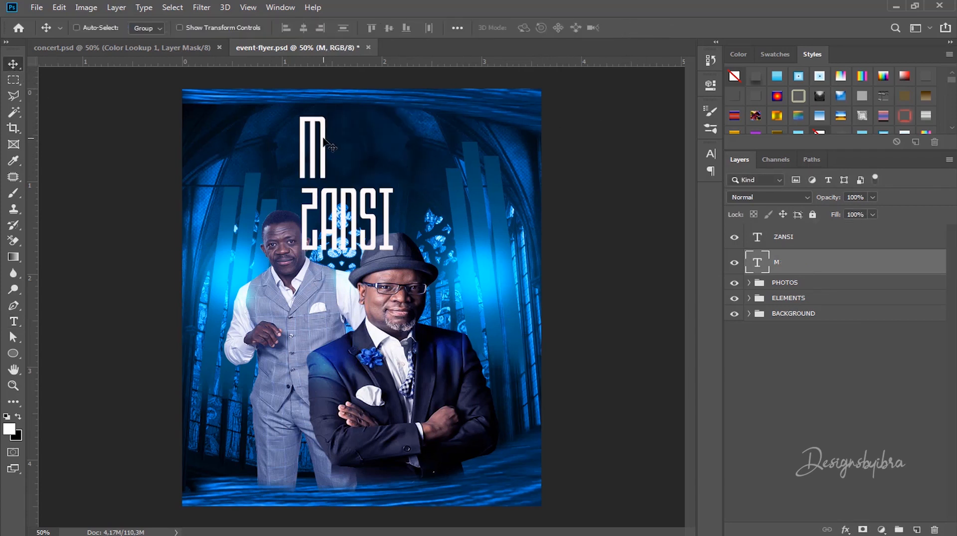
Step: Scale the M up into a tall letter and position it near the top
{"action": "key", "text": "ctrl+t"}
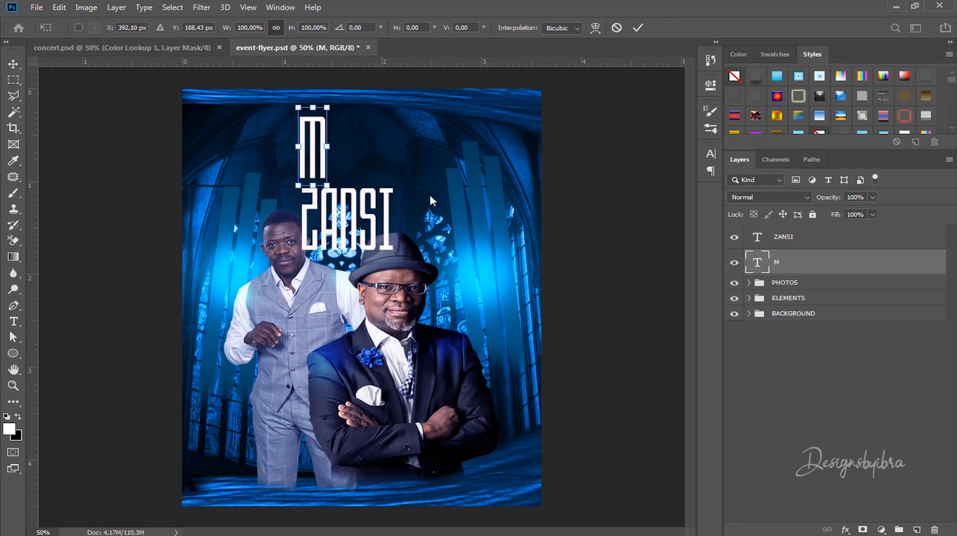
{"action": "left_click_drag", "start_coordinate": [326, 185], "coordinate": [356, 265]}
{"action": "mouse_move", "coordinate": [340, 134]}
{"action": "left_mouse_down"}
{"action": "mouse_move", "coordinate": [336, 118]}
{"action": "mouse_move", "coordinate": [352, 119]}
{"action": "mouse_move", "coordinate": [337, 141]}
{"action": "left_mouse_up"}
{"action": "left_click_drag", "start_coordinate": [335, 174], "coordinate": [342, 138]}
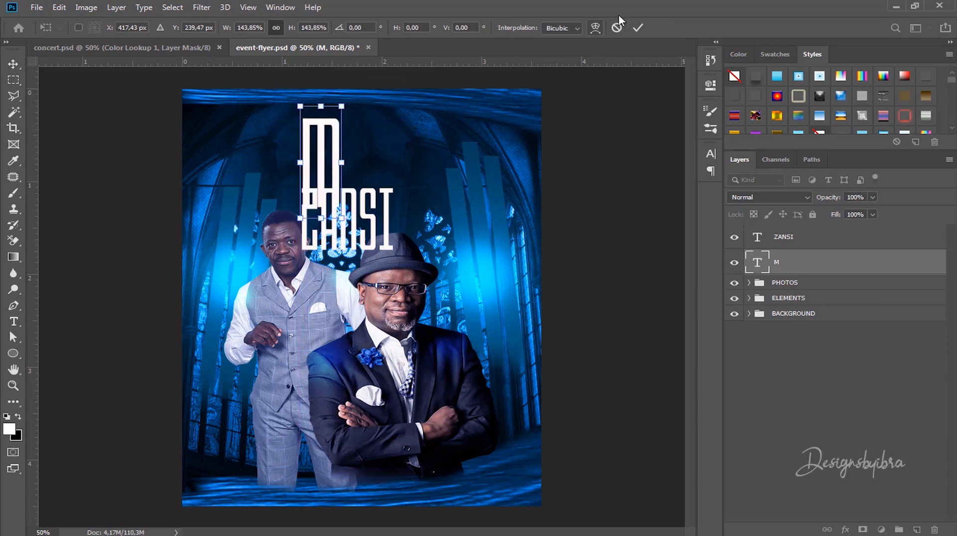
{"action": "left_click", "coordinate": [638, 28]}
Step: Move ZANSI beside the M's upper right and shrink it to about two-thirds
{"action": "left_click", "coordinate": [797, 238]}
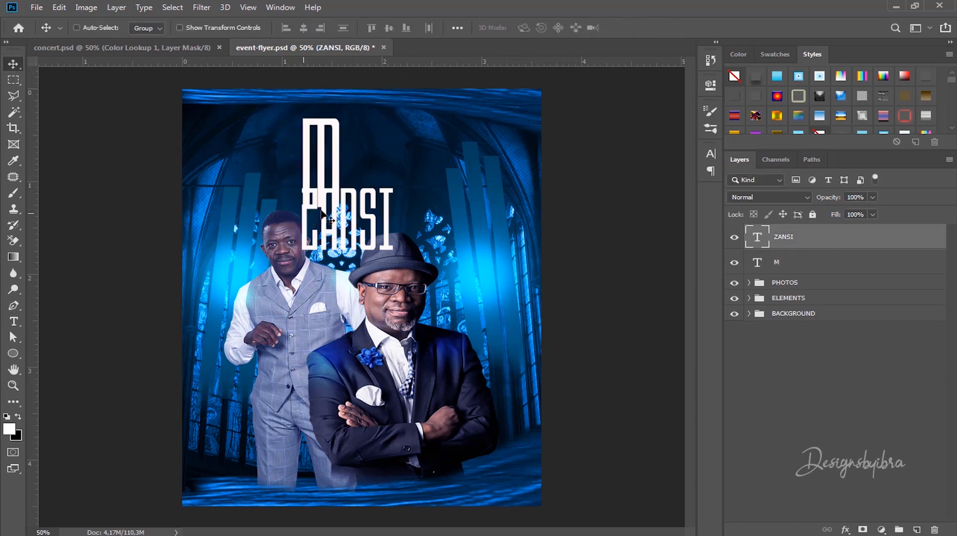
{"action": "left_click_drag", "start_coordinate": [372, 201], "coordinate": [417, 132]}
{"action": "key", "text": "ctrl+t"}
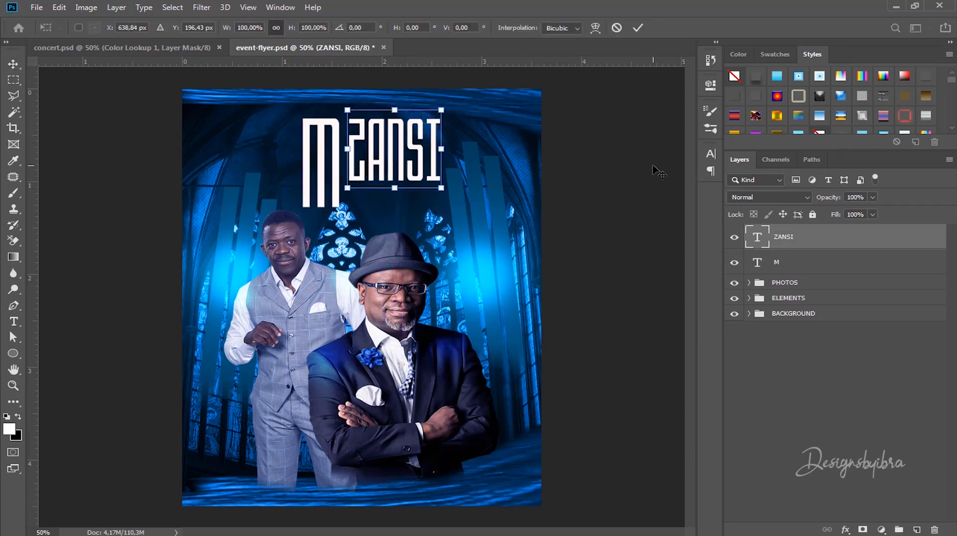
{"action": "left_click_drag", "start_coordinate": [441, 108], "coordinate": [379, 125]}
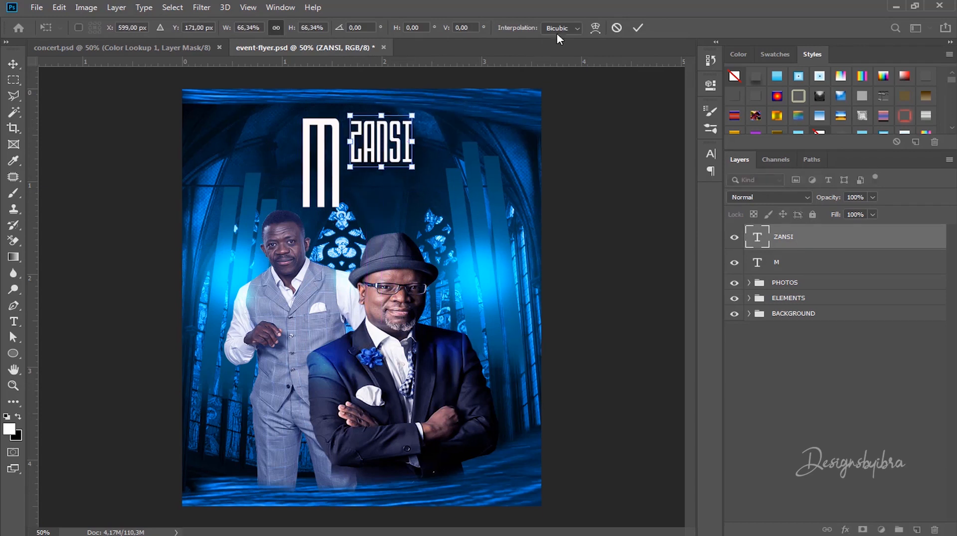
{"action": "left_click", "coordinate": [638, 28]}
Step: Nudge ZANSI closer to the M and Alt-drag a copy directly below it
{"action": "scroll", "coordinate": [363, 149], "scroll_direction": "up", "scroll_amount": 5}
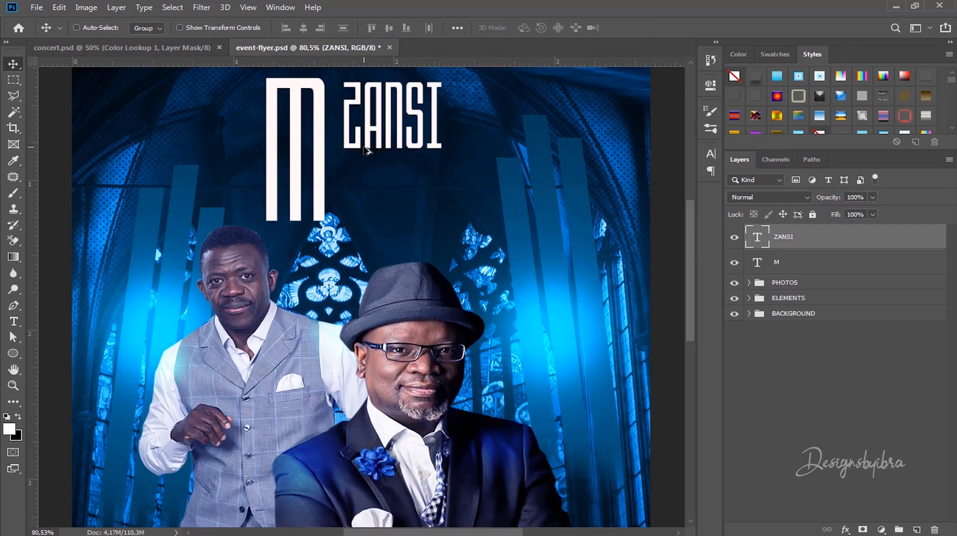
{"action": "left_click_drag", "start_coordinate": [435, 141], "coordinate": [451, 236]}
{"action": "left_click_drag", "start_coordinate": [413, 198], "coordinate": [403, 198]}
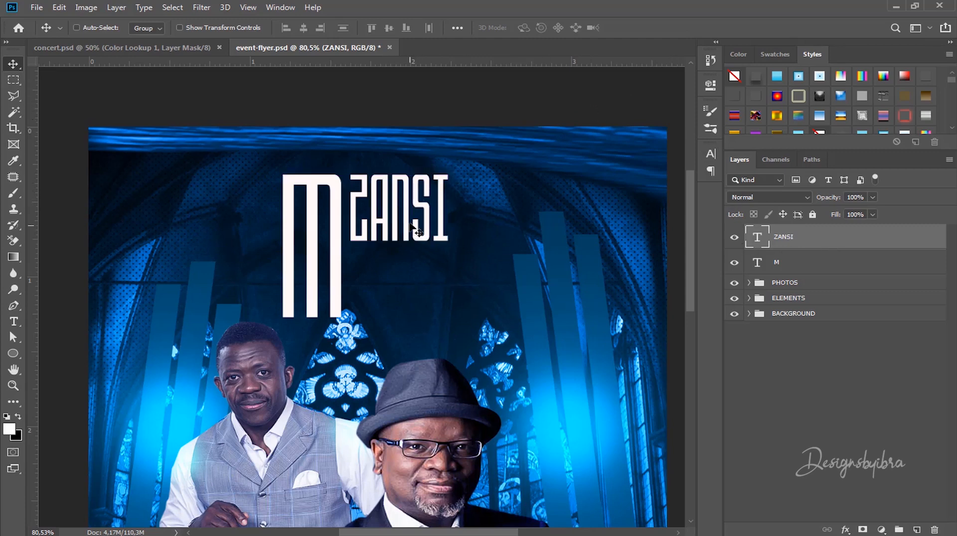
{"action": "left_click_drag", "start_coordinate": [418, 233], "coordinate": [411, 298]}
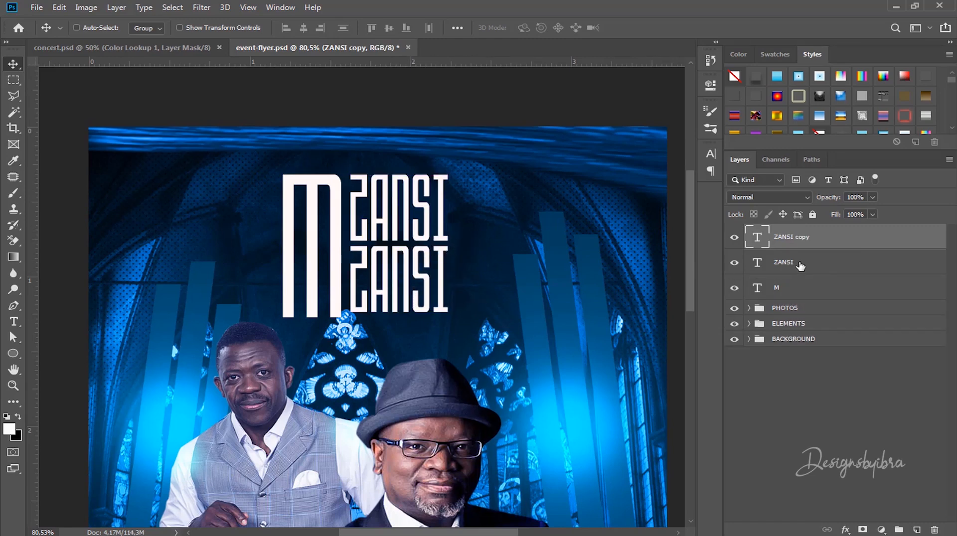
Step: Resize both ZANSI lines together so they span the M's height
{"action": "left_click", "coordinate": [797, 264]}
{"action": "left_click", "coordinate": [799, 245], "text": "shift"}
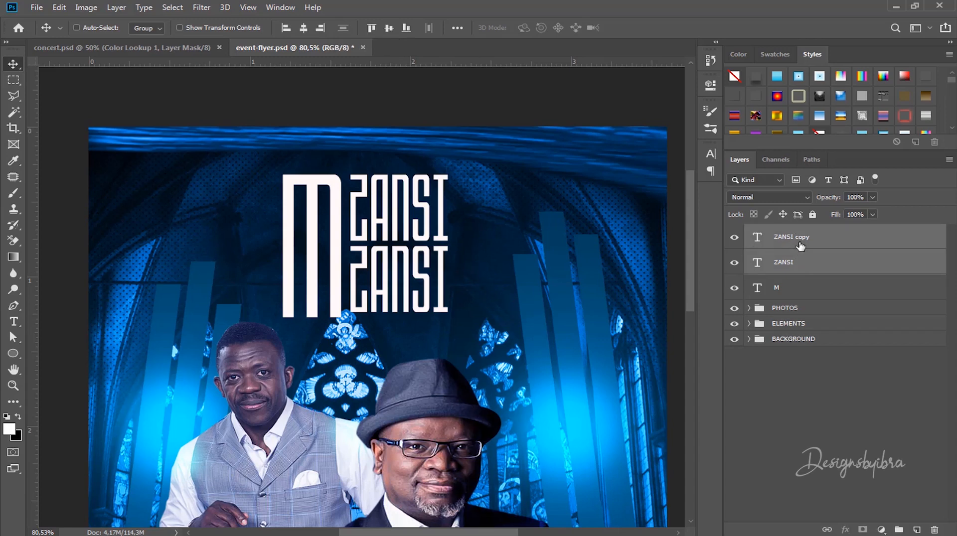
{"action": "key", "text": "ctrl+t"}
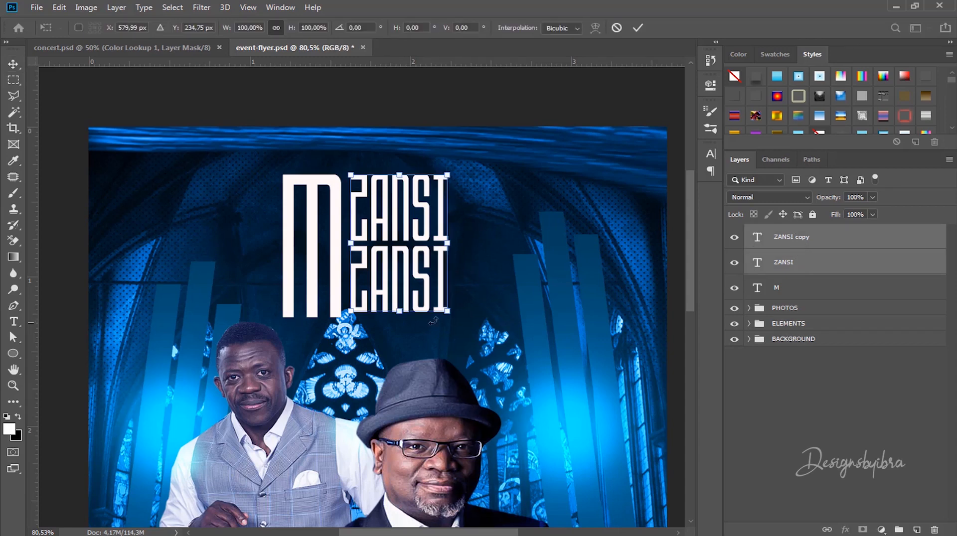
{"action": "left_click_drag", "start_coordinate": [454, 314], "coordinate": [439, 280]}
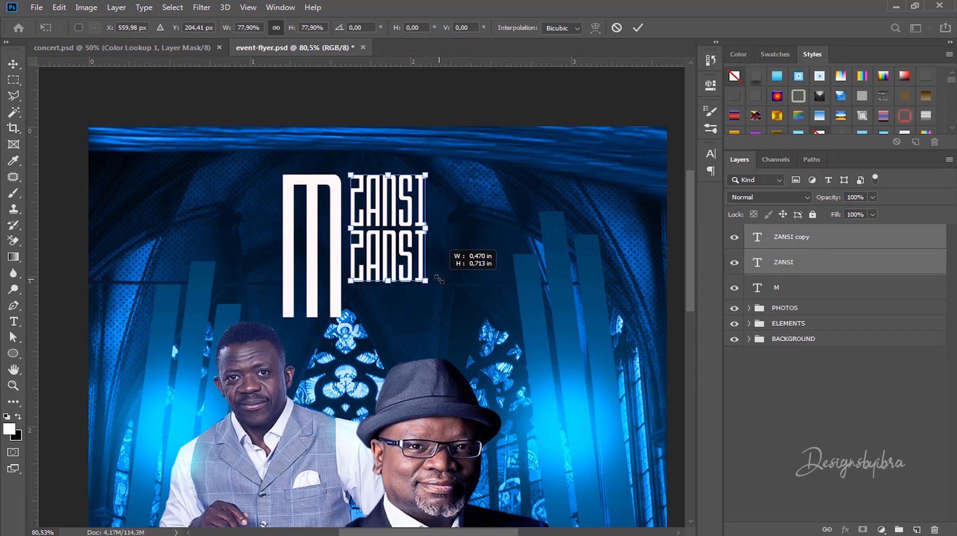
{"action": "left_click_drag", "start_coordinate": [438, 279], "coordinate": [461, 317]}
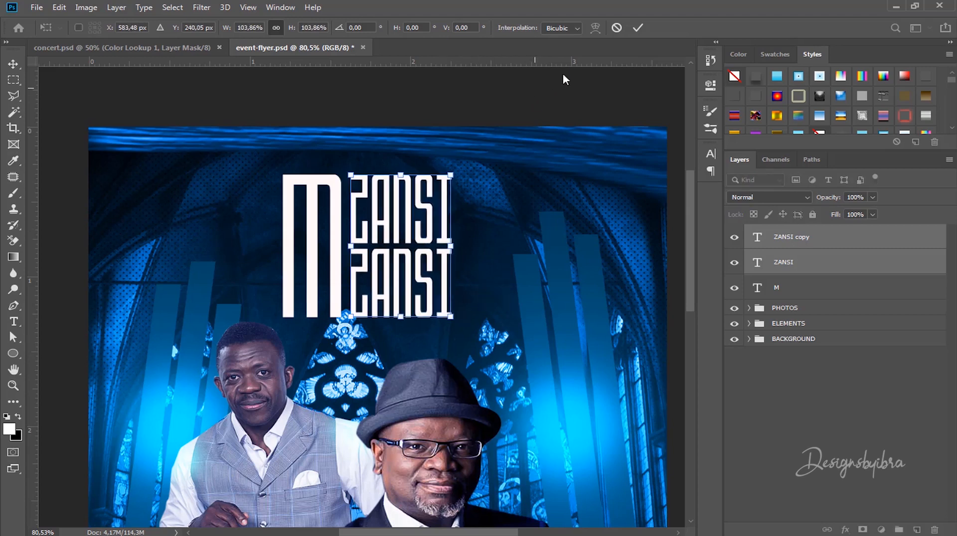
{"action": "left_click", "coordinate": [639, 28]}
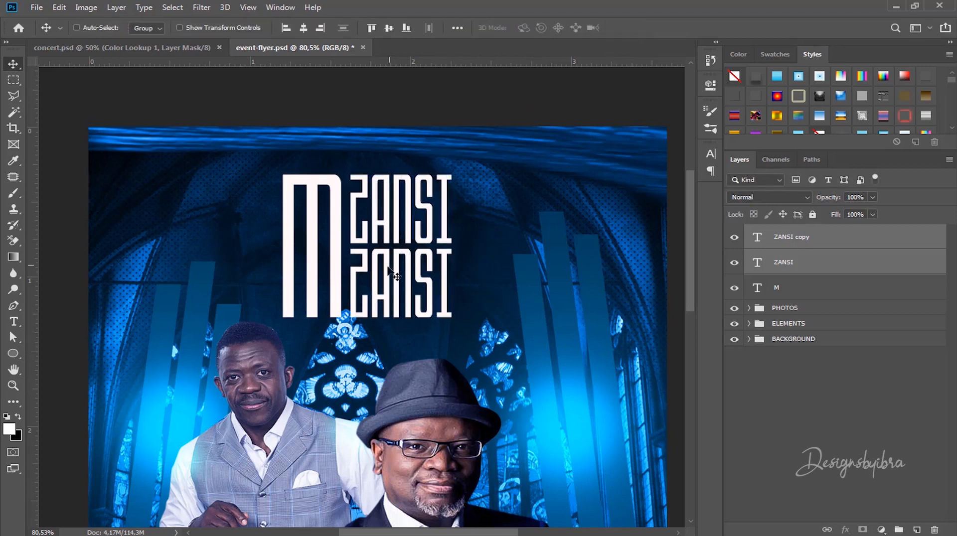
Step: Replace the lower ZANSI copy text with PRAIZES and commit the edit
{"action": "key", "text": "t"}
{"action": "left_click", "coordinate": [803, 238]}
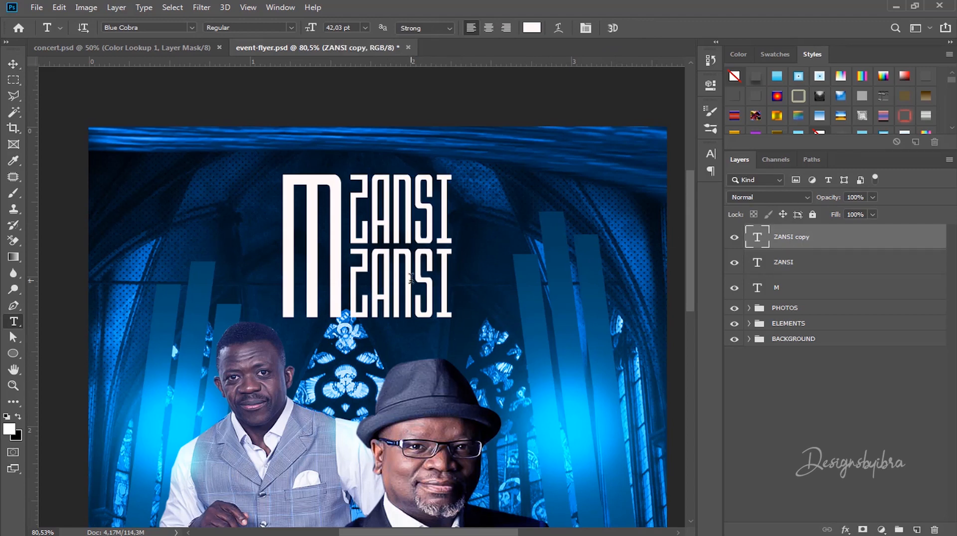
{"action": "left_click", "coordinate": [350, 255]}
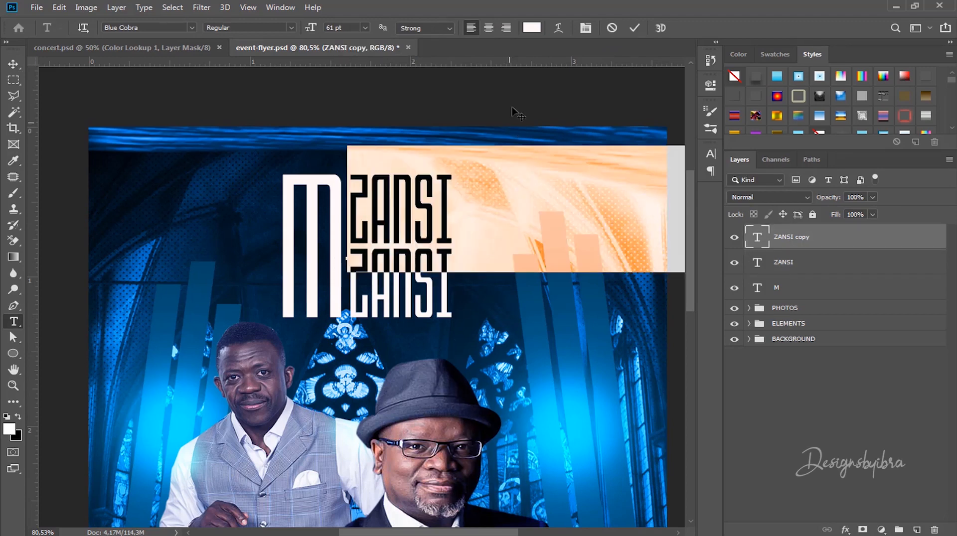
{"action": "left_click", "coordinate": [617, 28]}
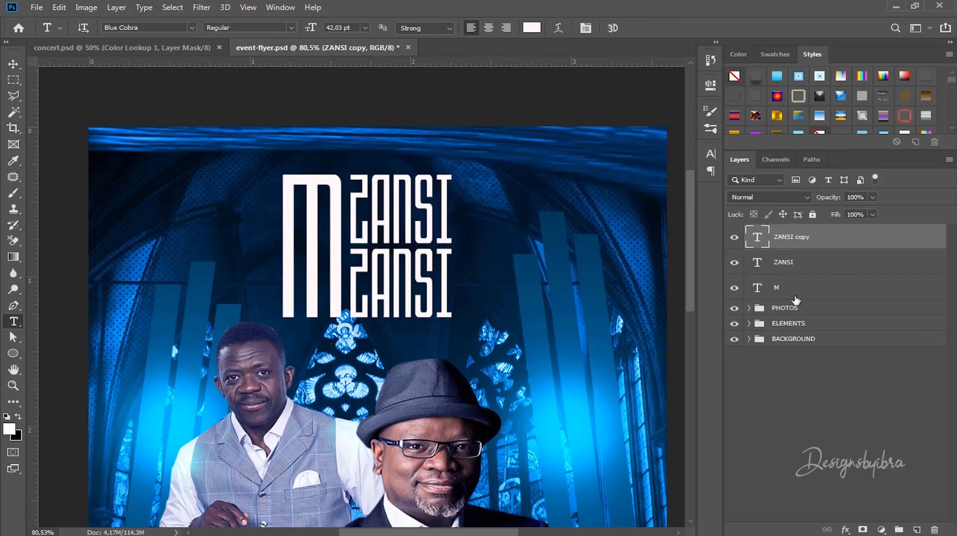
{"action": "double_click", "coordinate": [758, 239]}
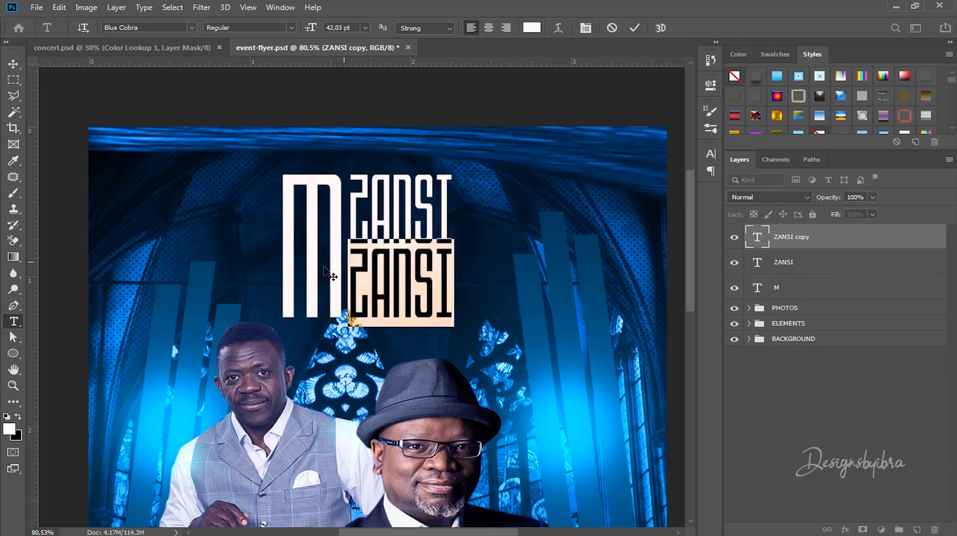
{"action": "type", "text": "P"}
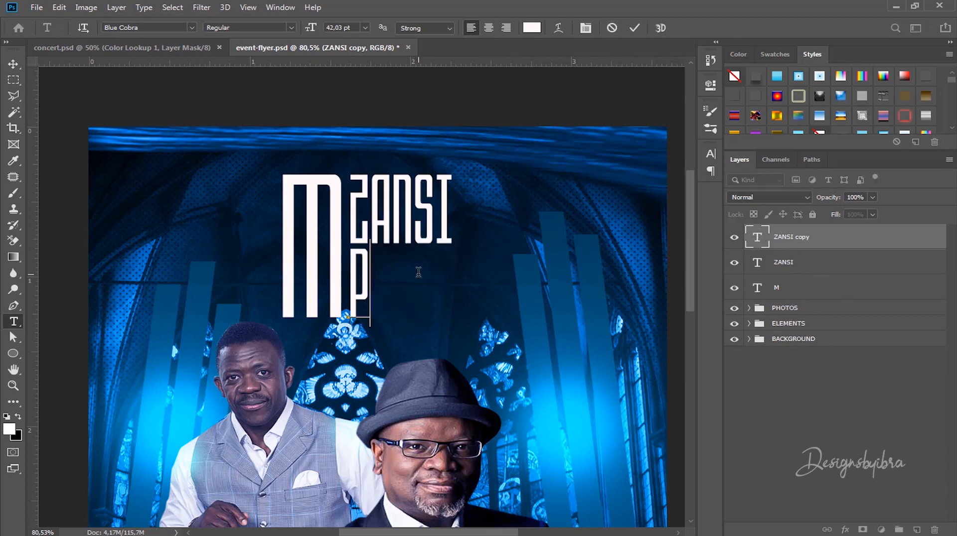
{"action": "type", "text": "RAIZES"}
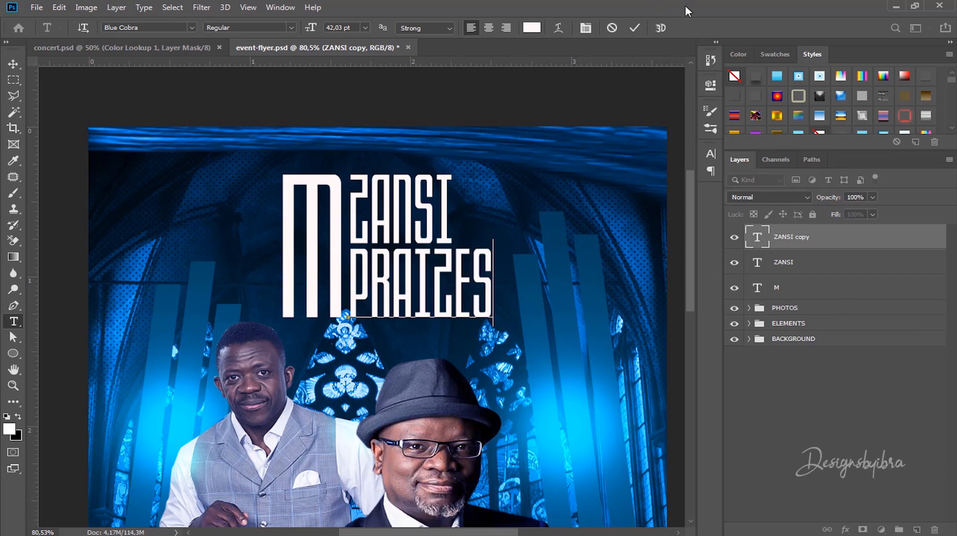
{"action": "left_click", "coordinate": [635, 29]}
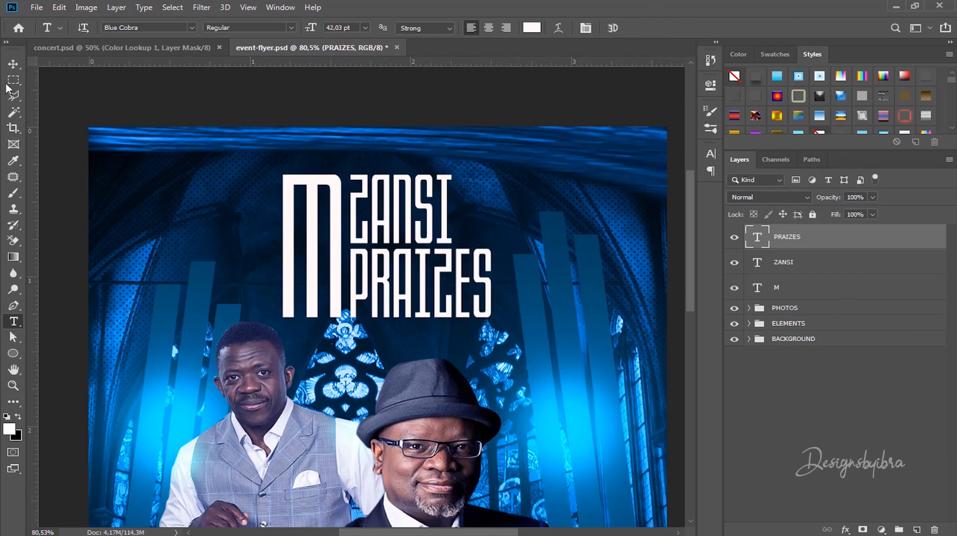
{"action": "left_click", "coordinate": [13, 63]}
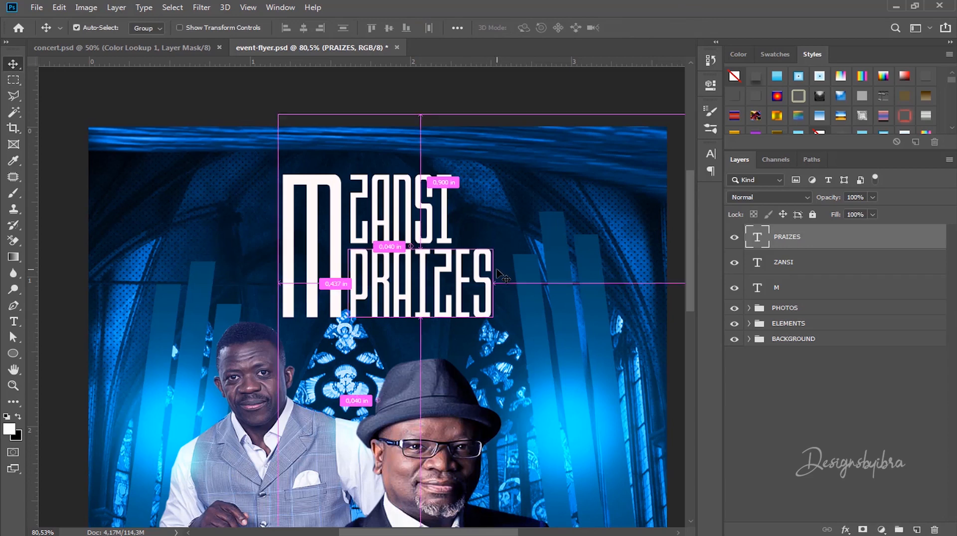
Step: Shrink PRAIZES to about 78% and nudge it up beside the M
{"action": "key", "text": "ctrl+t"}
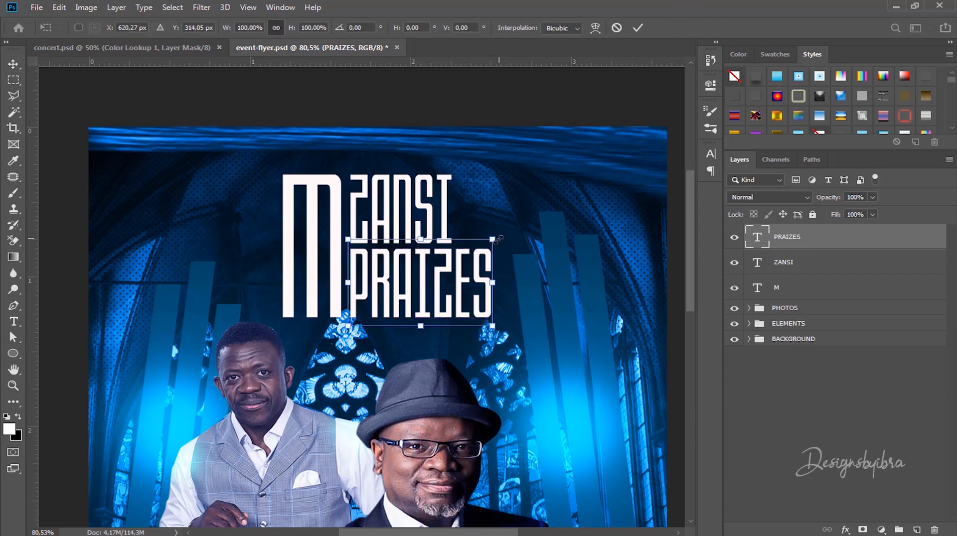
{"action": "left_click_drag", "start_coordinate": [492, 239], "coordinate": [460, 259]}
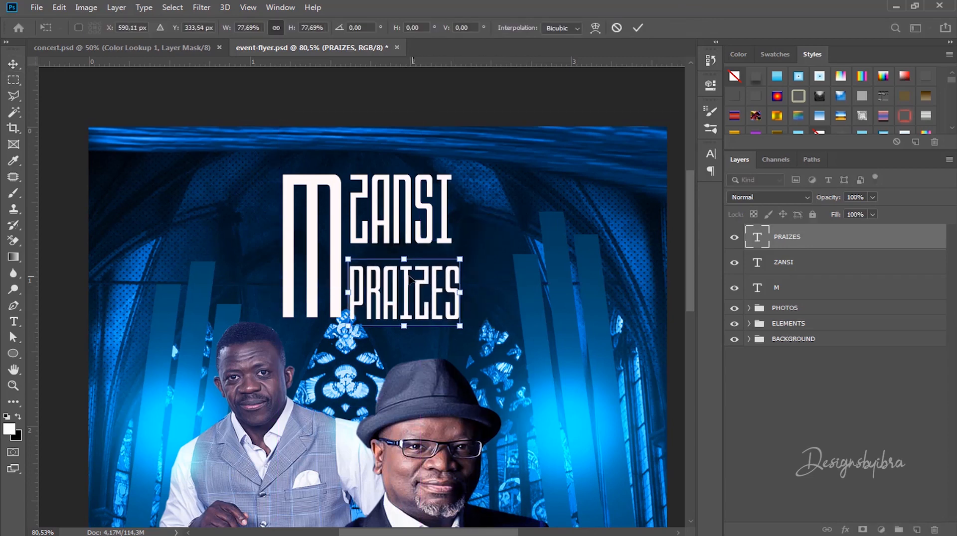
{"action": "left_click_drag", "start_coordinate": [407, 277], "coordinate": [409, 276]}
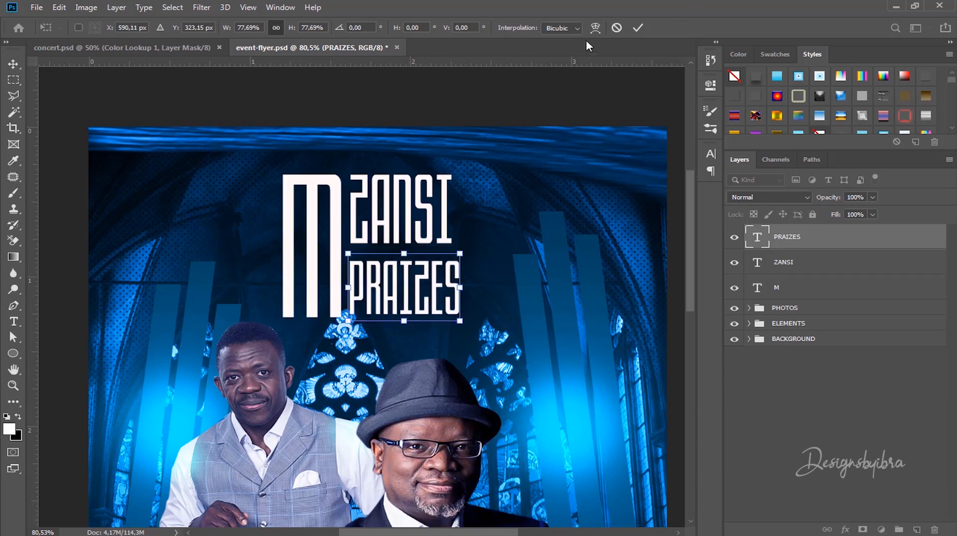
{"action": "left_click", "coordinate": [630, 27]}
Step: Reposition PRAIZES slightly higher and scale it to about 94%, matching ZANSI's width
{"action": "scroll", "coordinate": [331, 350], "scroll_direction": "up", "scroll_amount": 5}
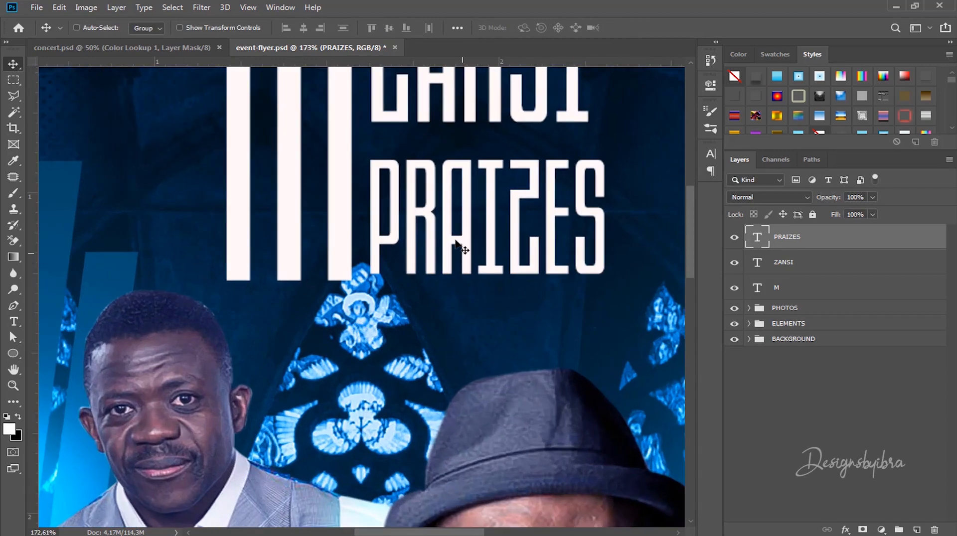
{"action": "mouse_move", "coordinate": [441, 218]}
{"action": "left_mouse_down"}
{"action": "mouse_move", "coordinate": [446, 211]}
{"action": "mouse_move", "coordinate": [433, 215]}
{"action": "mouse_move", "coordinate": [439, 226]}
{"action": "left_mouse_up"}
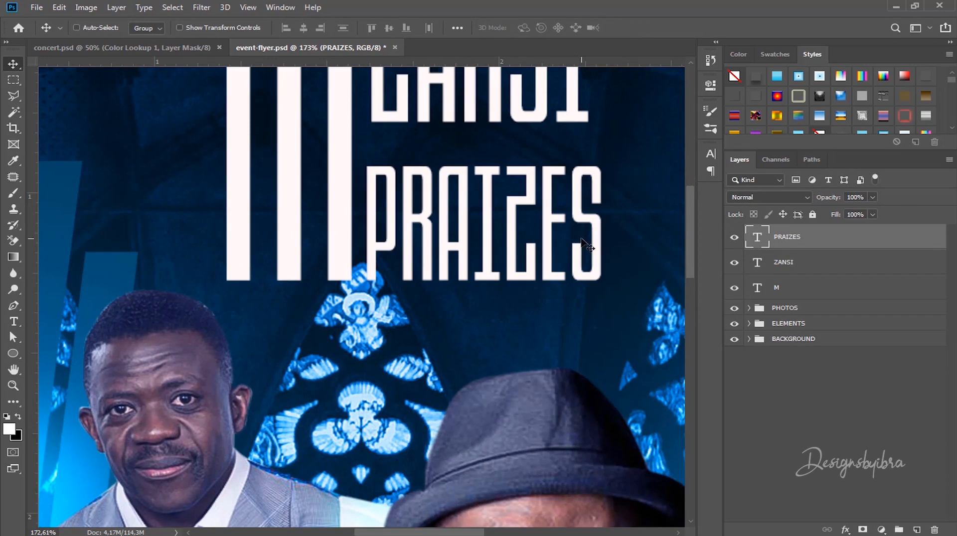
{"action": "scroll", "coordinate": [519, 216], "scroll_direction": "down", "scroll_amount": 5}
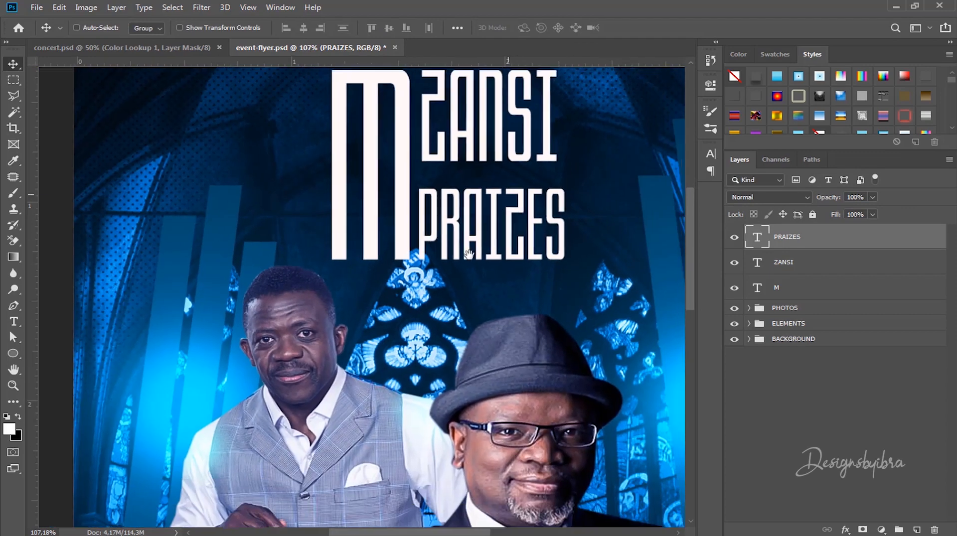
{"action": "left_click_drag", "start_coordinate": [468, 254], "coordinate": [497, 239]}
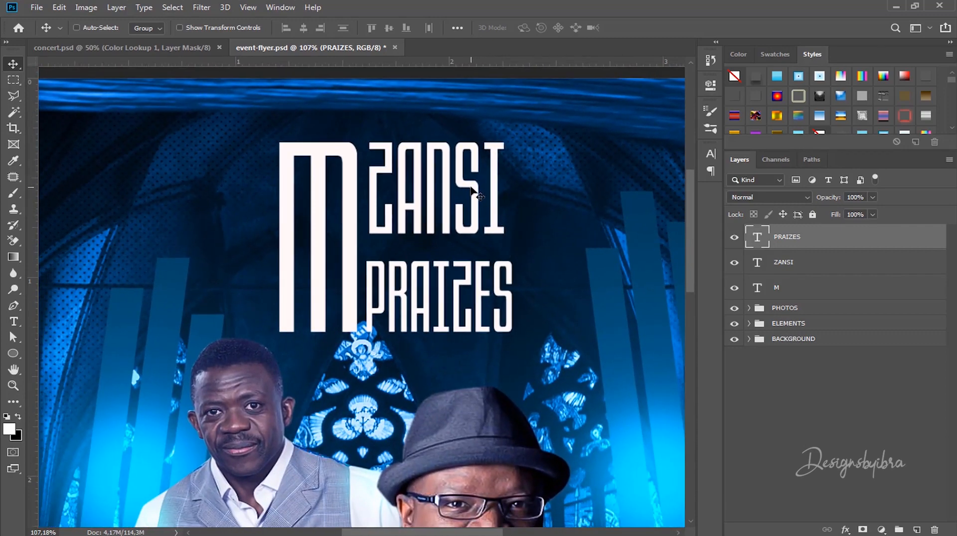
{"action": "left_click_drag", "start_coordinate": [480, 299], "coordinate": [478, 282]}
{"action": "key", "text": "ctrl+t"}
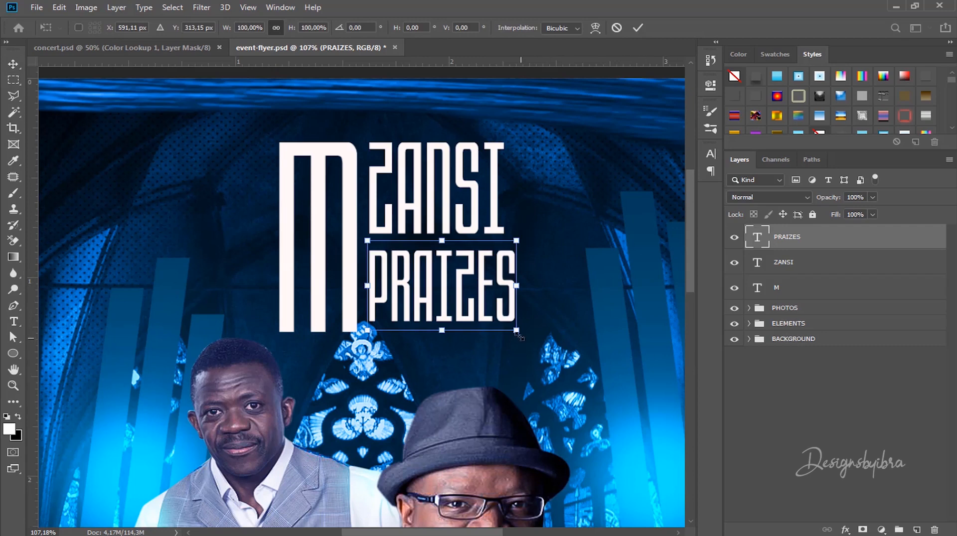
{"action": "left_click_drag", "start_coordinate": [516, 330], "coordinate": [508, 326]}
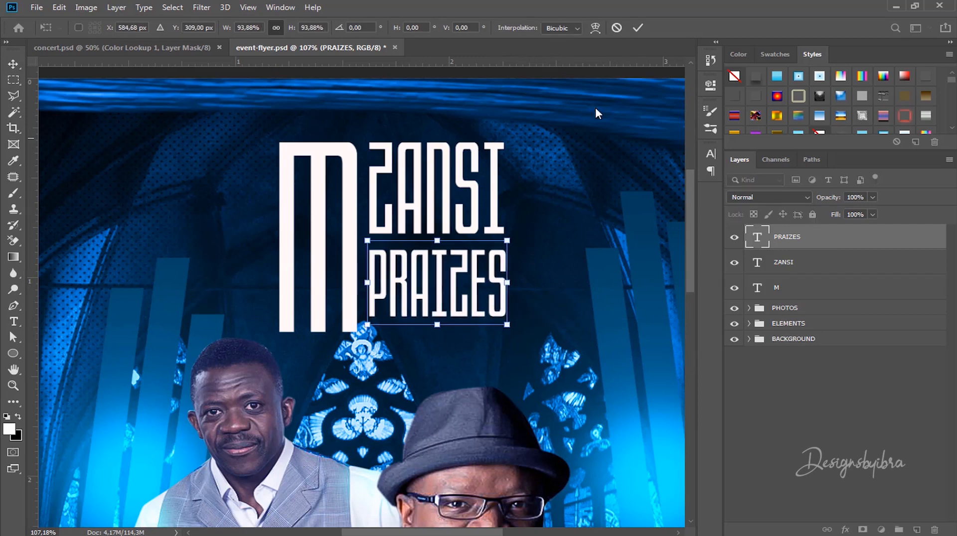
{"action": "left_click", "coordinate": [637, 28]}
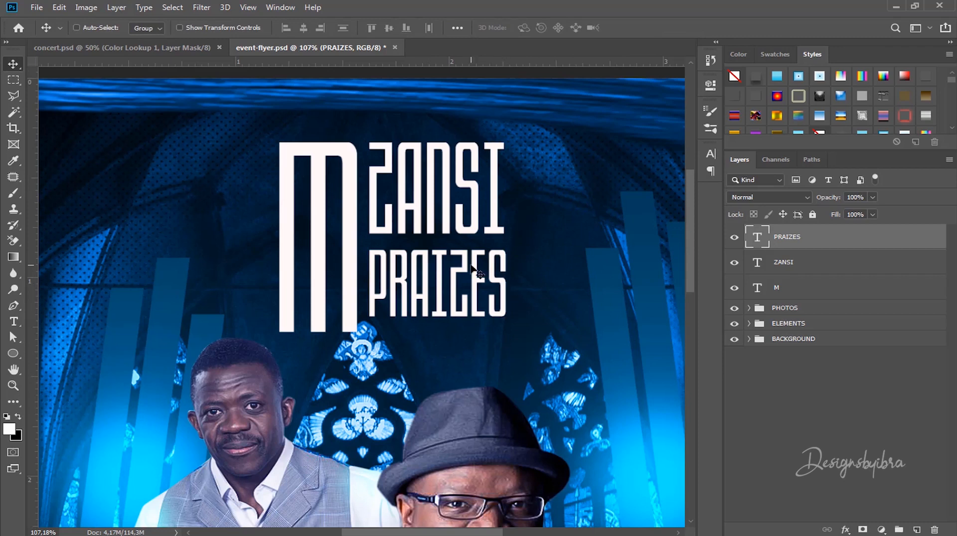
{"action": "scroll", "coordinate": [456, 265], "scroll_direction": "down", "scroll_amount": 2}
Step: Fit the flyer in view and type CONCERT on a new text layer
{"action": "key", "text": "ctrl+0"}
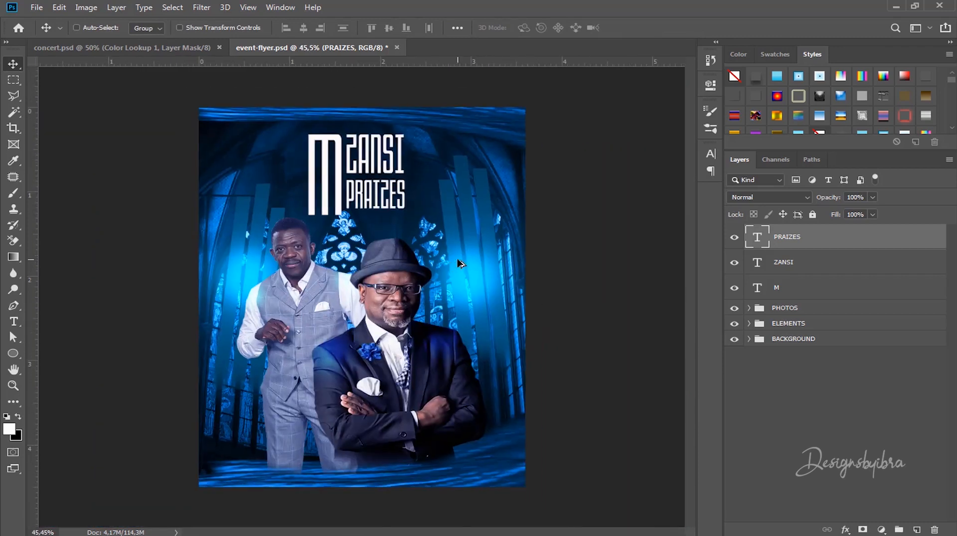
{"action": "left_click", "coordinate": [813, 266]}
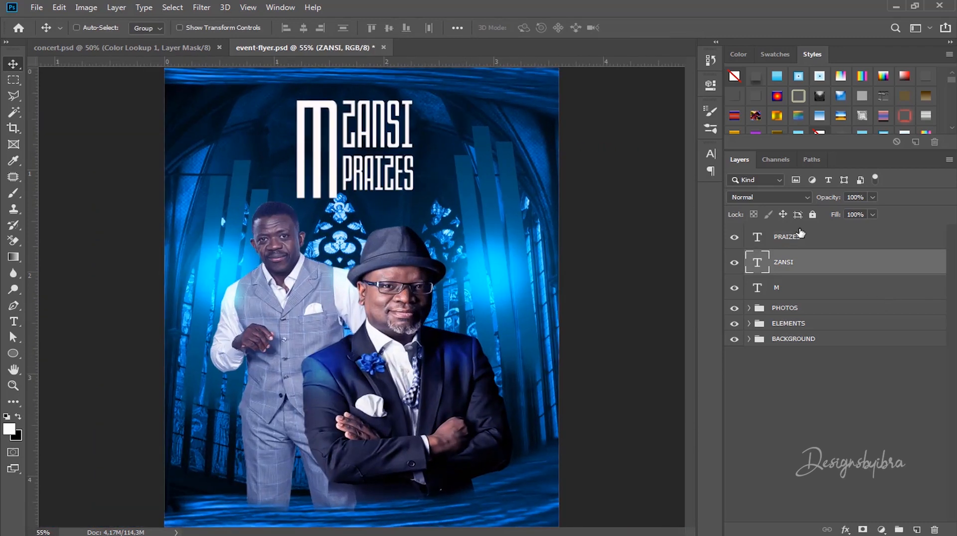
{"action": "key", "text": "alt+bracketright"}
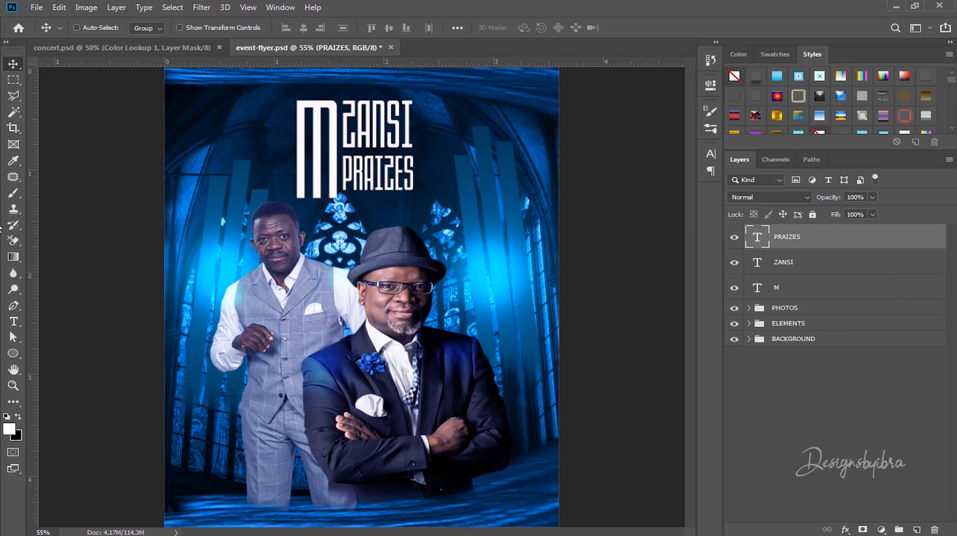
{"action": "left_click", "coordinate": [14, 323]}
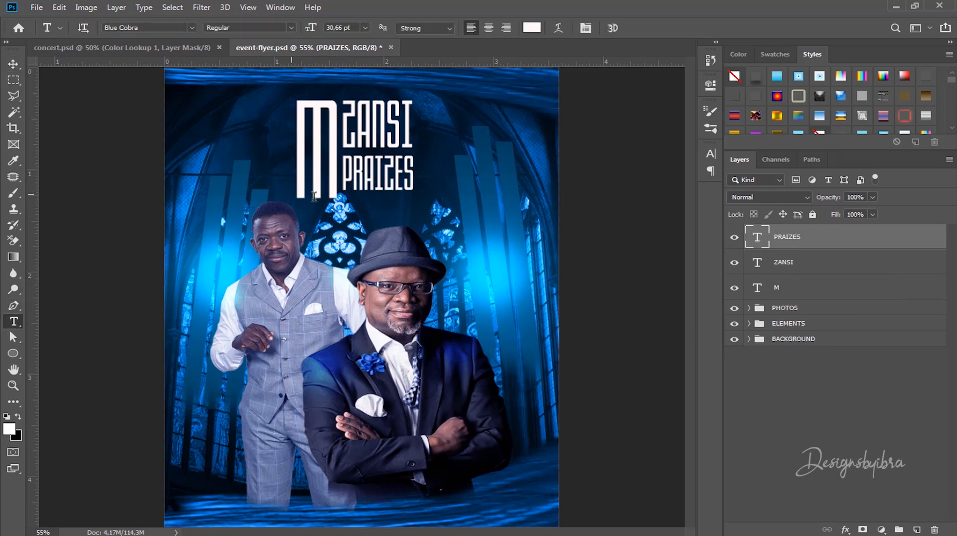
{"action": "left_click", "coordinate": [369, 215]}
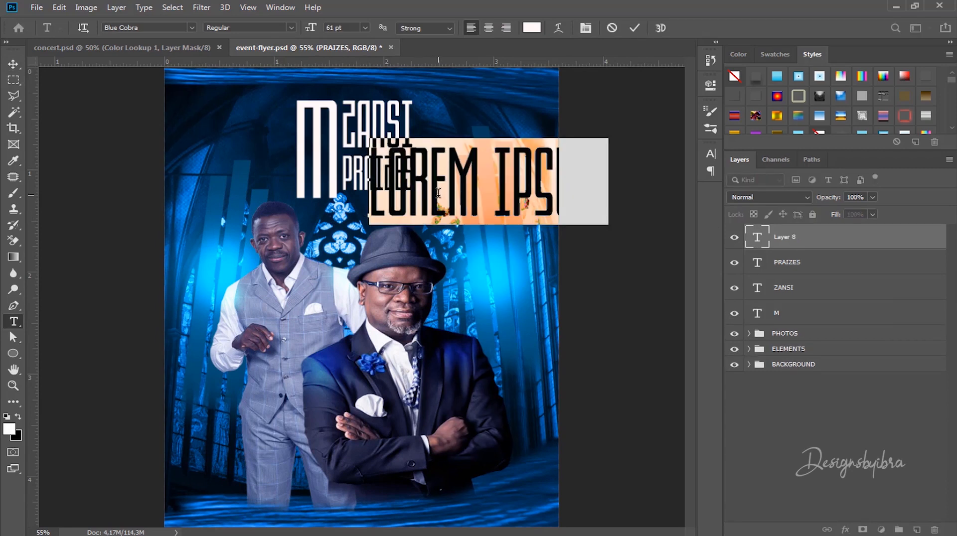
{"action": "type", "text": "CON"}
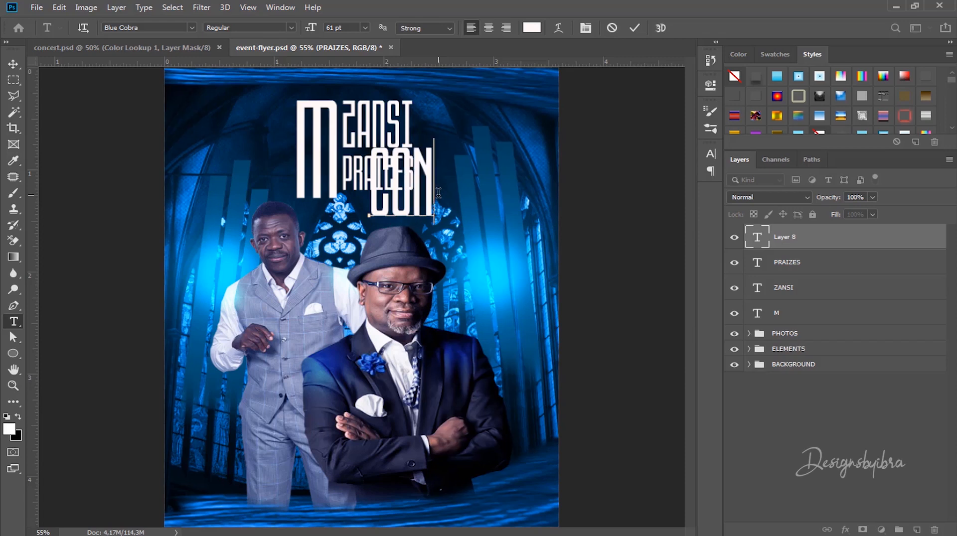
{"action": "type", "text": "CERT"}
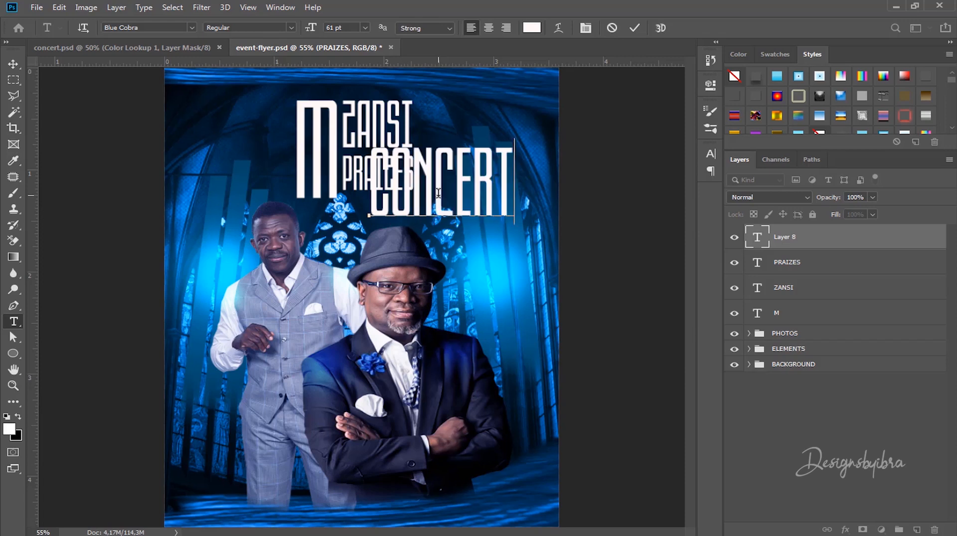
Step: Set the Concert text to the Bulgatti script font and commit it
{"action": "key", "text": "ctrl+a"}
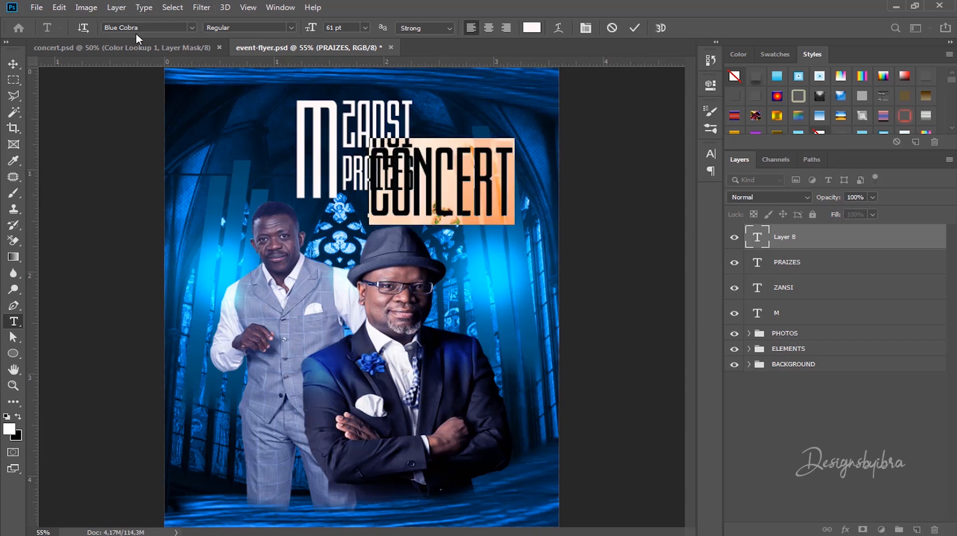
{"action": "left_click", "coordinate": [141, 28]}
{"action": "type", "text": "bul"}
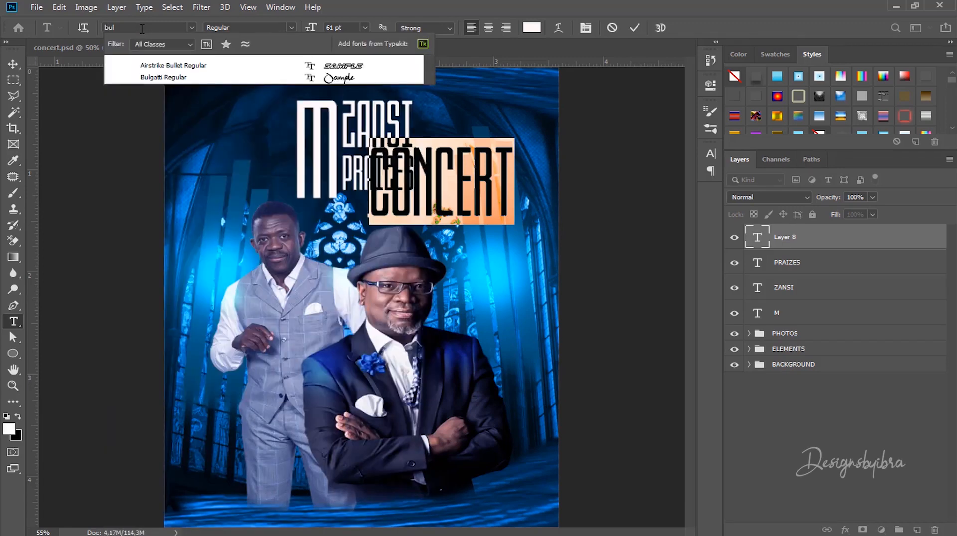
{"action": "left_click", "coordinate": [175, 77]}
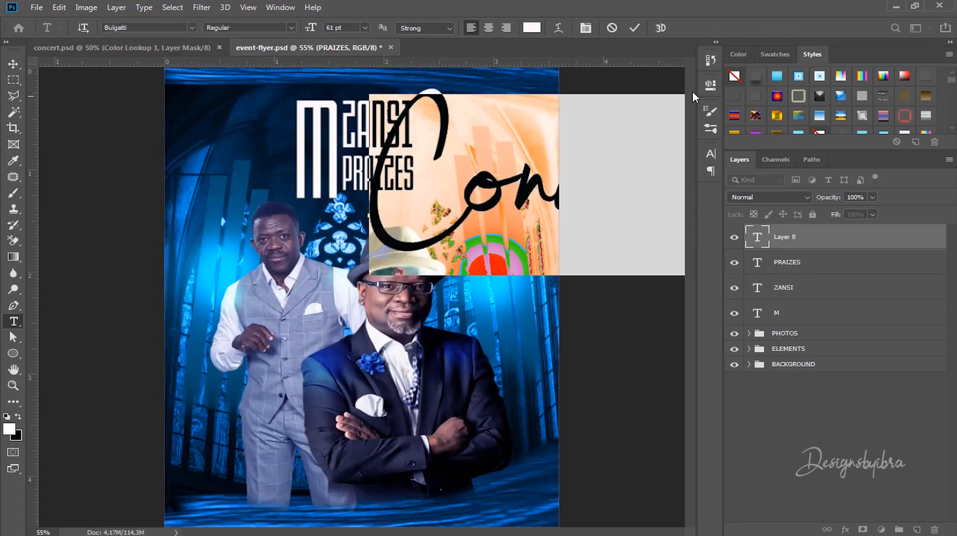
{"action": "left_click", "coordinate": [639, 27]}
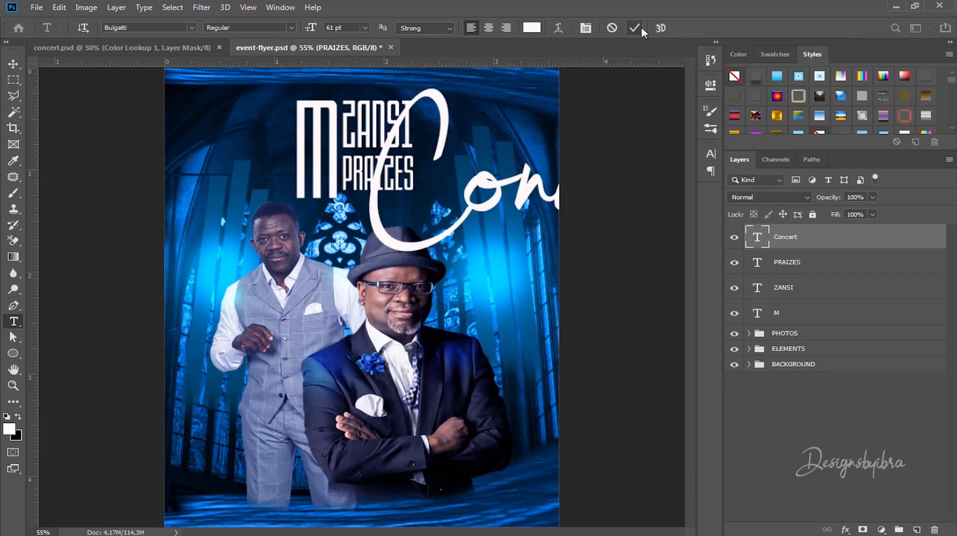
{"action": "left_click", "coordinate": [14, 64]}
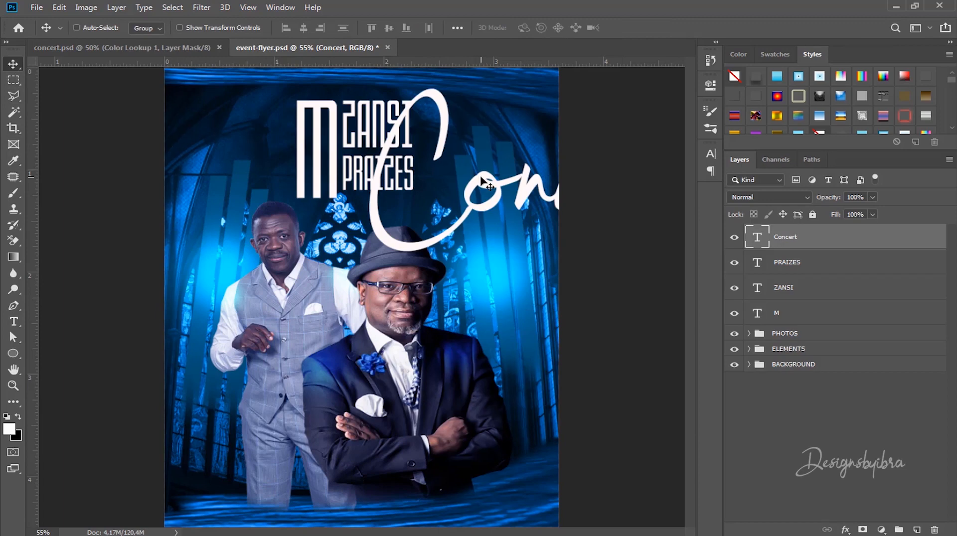
Step: Scale the Concert script to about 50% and place it across the lower MZANSI PRAIZES title
{"action": "left_click_drag", "start_coordinate": [482, 182], "coordinate": [318, 199]}
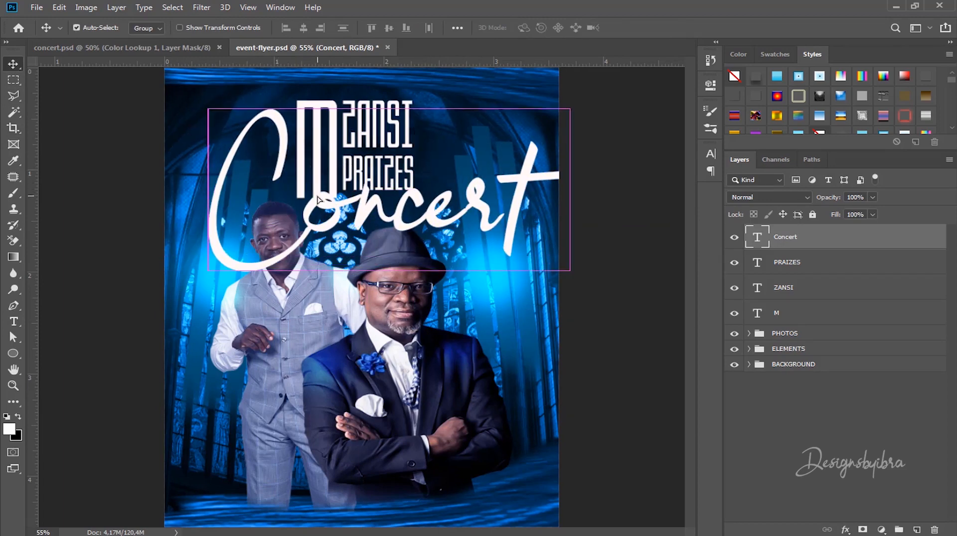
{"action": "key", "text": "ctrl+t"}
{"action": "left_click_drag", "start_coordinate": [204, 113], "coordinate": [387, 200]}
{"action": "left_click_drag", "start_coordinate": [485, 254], "coordinate": [374, 196]}
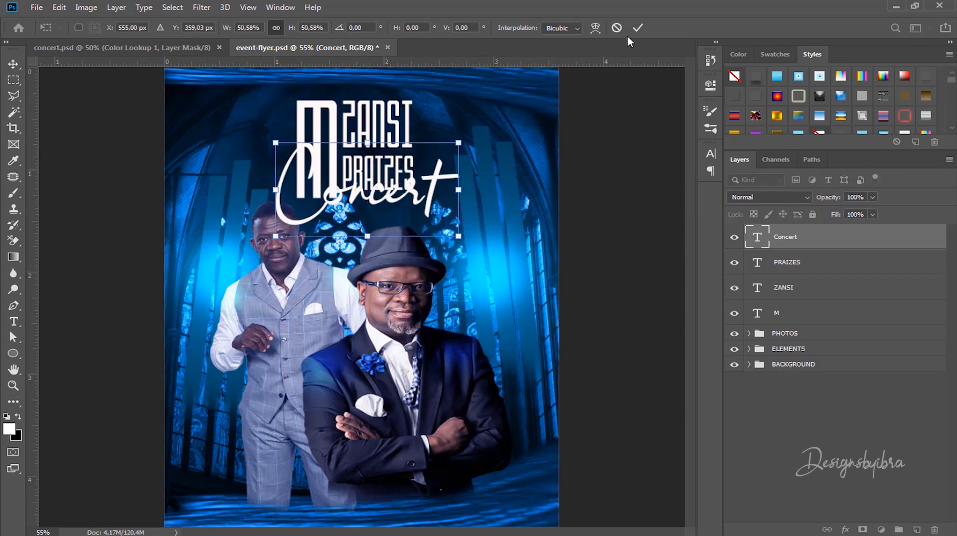
{"action": "left_click", "coordinate": [638, 28]}
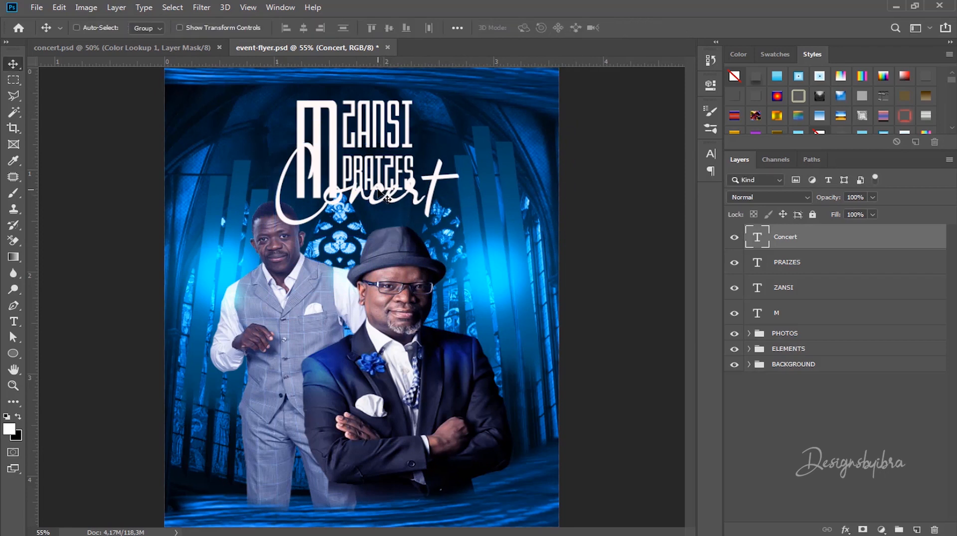
{"action": "left_click", "coordinate": [813, 266]}
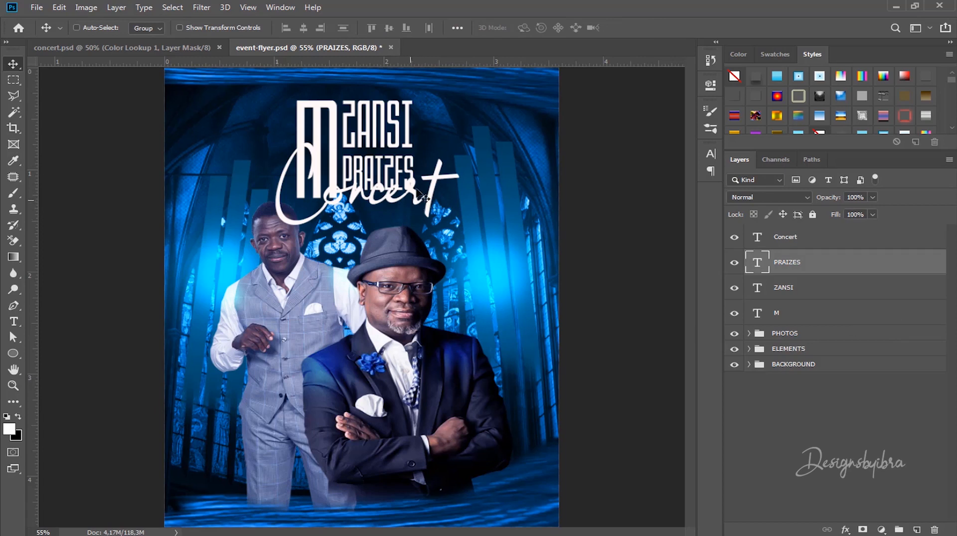
Step: Recolour the Concert letters to bright blue #00c7ff and commit the text edit
{"action": "key", "text": "t"}
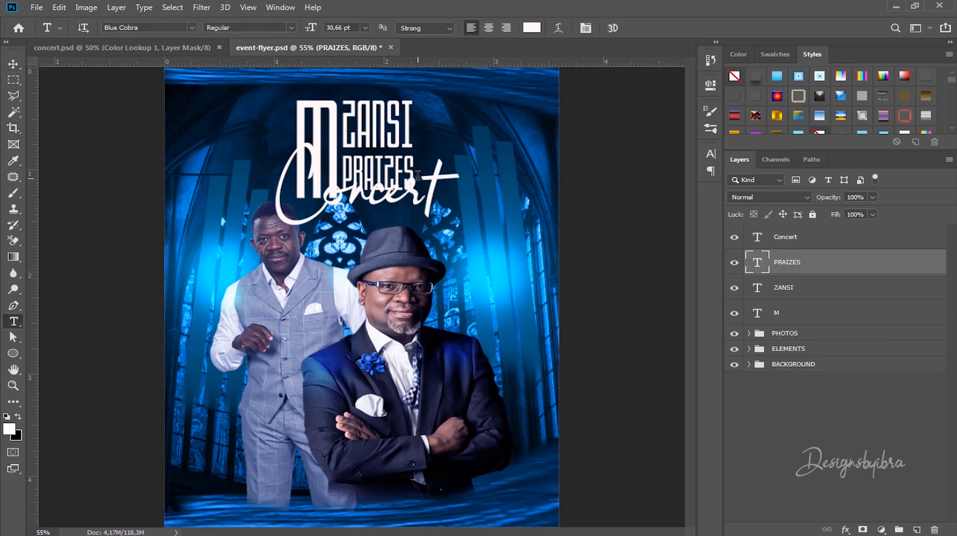
{"action": "left_click", "coordinate": [427, 174]}
{"action": "left_click_drag", "start_coordinate": [455, 172], "coordinate": [414, 125]}
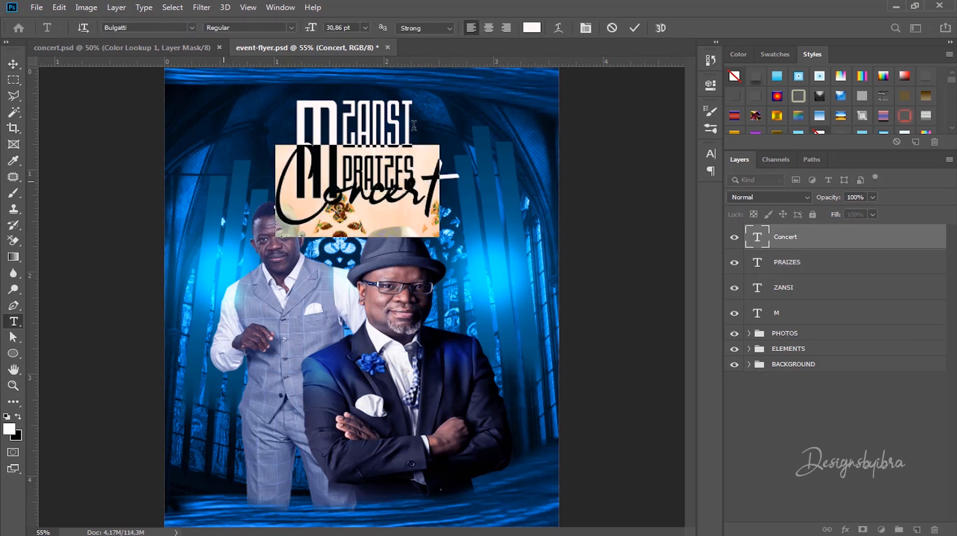
{"action": "left_click", "coordinate": [532, 27]}
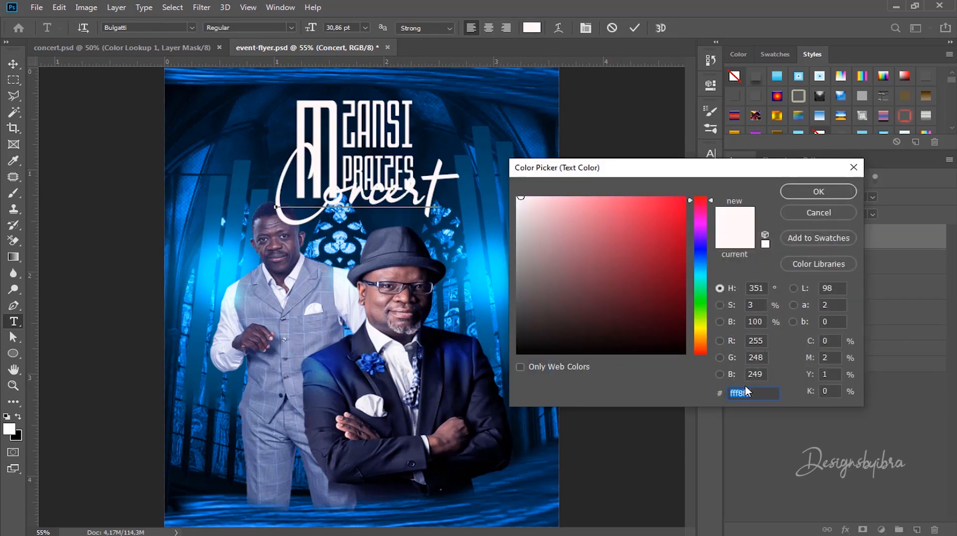
{"action": "type", "text": "00"}
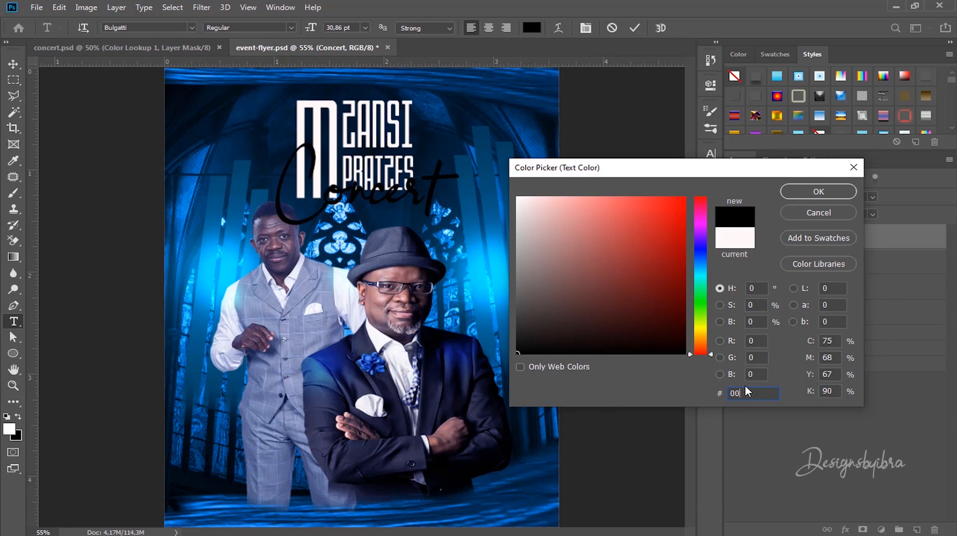
{"action": "type", "text": "c"}
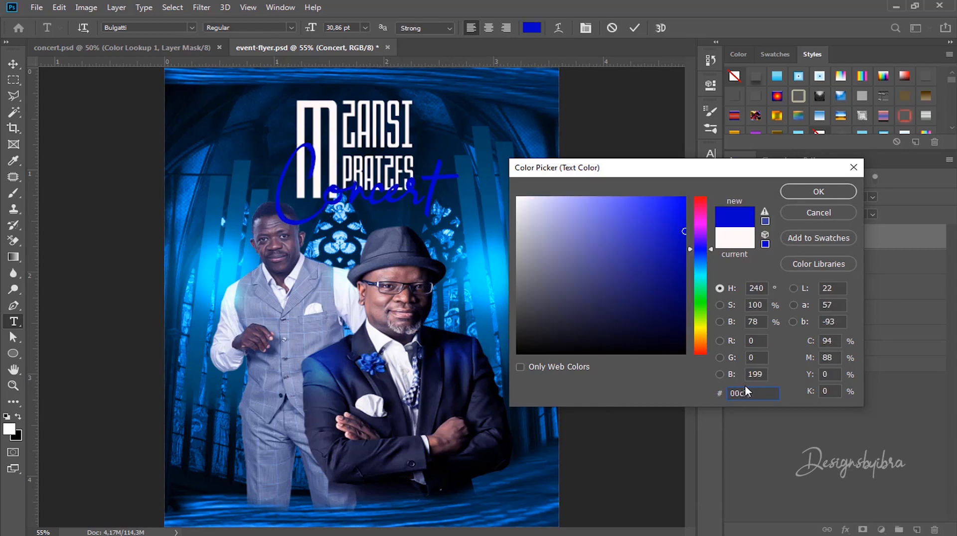
{"action": "type", "text": "7ff"}
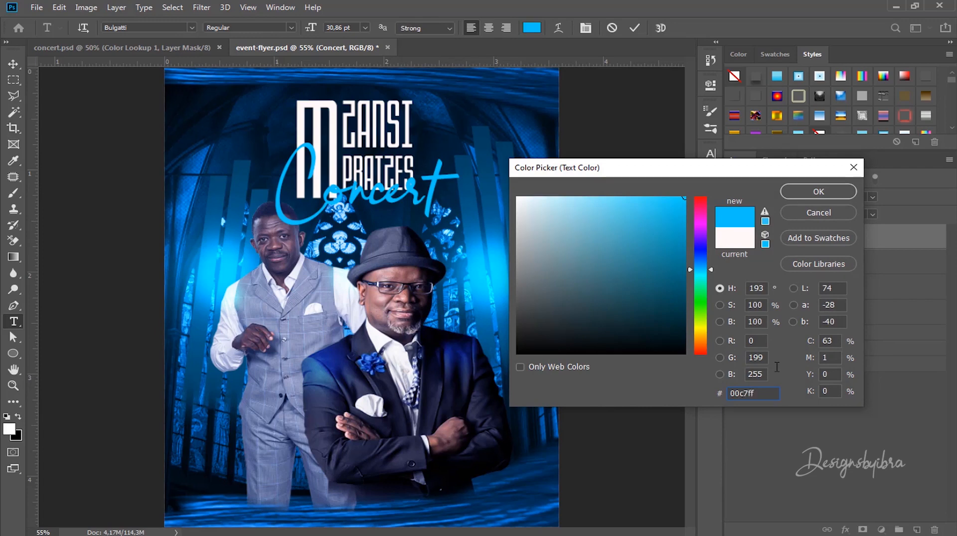
{"action": "left_click", "coordinate": [821, 194]}
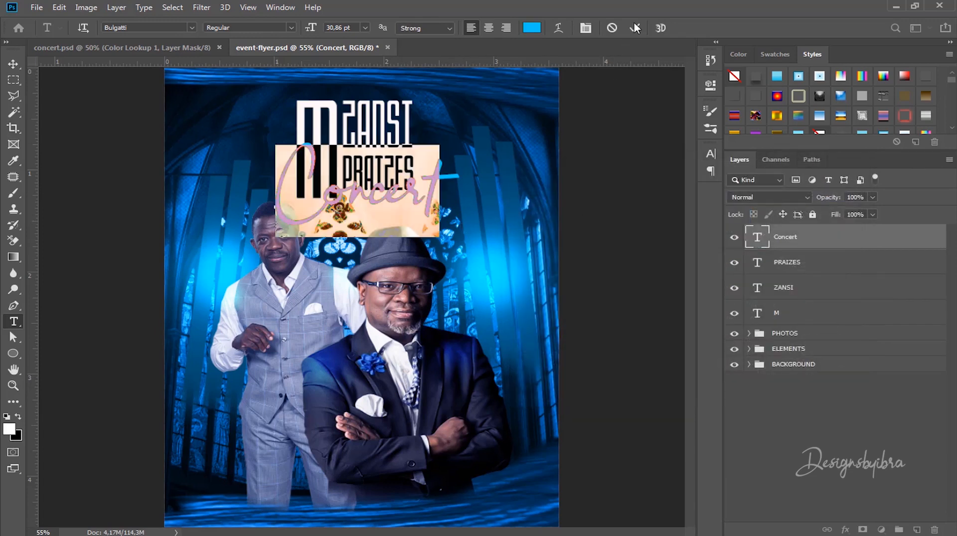
{"action": "left_click", "coordinate": [634, 28]}
Step: Switch to the Move tool and fit and pan the view to review the title area
{"action": "scroll", "coordinate": [333, 254], "scroll_direction": "up", "scroll_amount": 5}
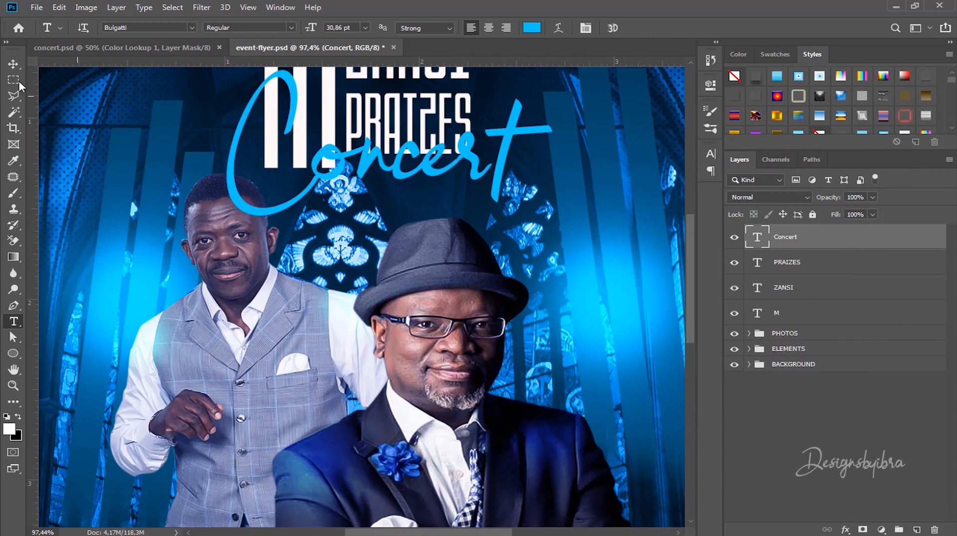
{"action": "left_click", "coordinate": [13, 63]}
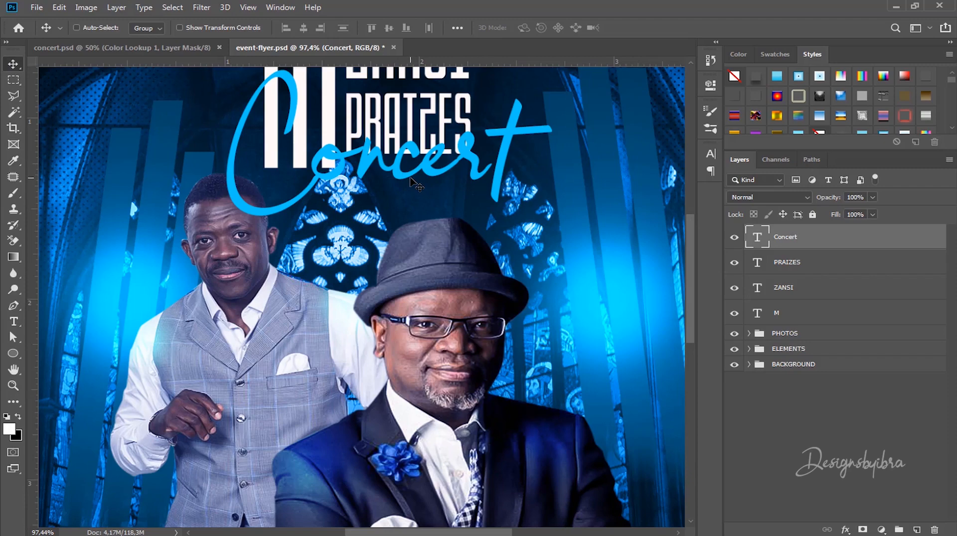
{"action": "key", "text": "ctrl+0"}
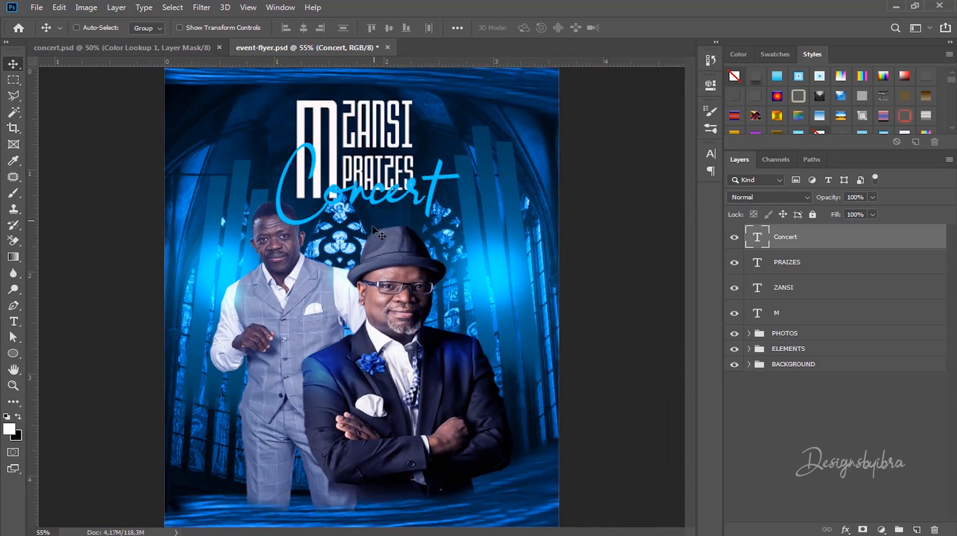
{"action": "scroll", "coordinate": [327, 188], "scroll_direction": "up", "scroll_amount": 6}
{"action": "scroll", "coordinate": [326, 189], "scroll_direction": "down", "scroll_amount": 2}
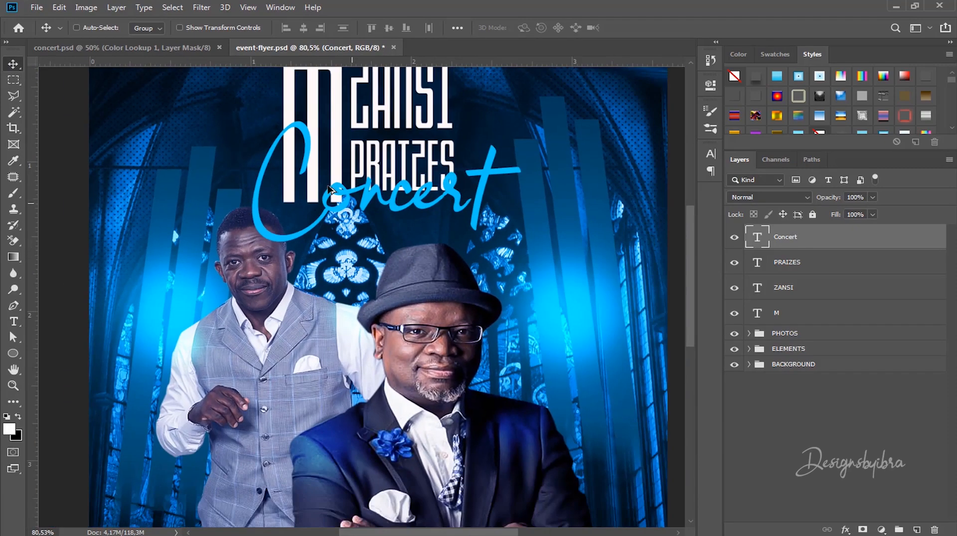
{"action": "scroll", "coordinate": [327, 187], "scroll_direction": "up", "scroll_amount": 1}
{"action": "scroll", "coordinate": [327, 189], "scroll_direction": "up", "scroll_amount": 1}
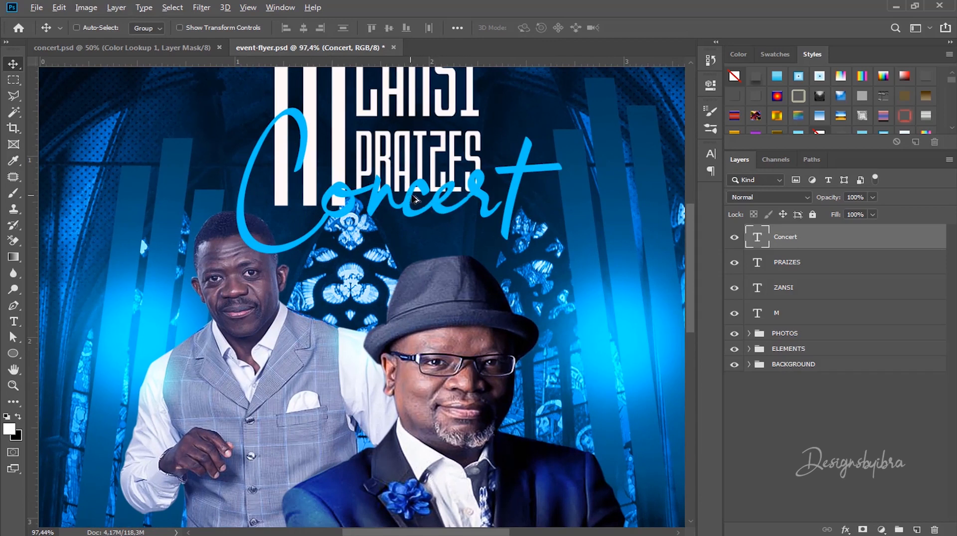
{"action": "left_click_drag", "start_coordinate": [424, 189], "coordinate": [441, 270]}
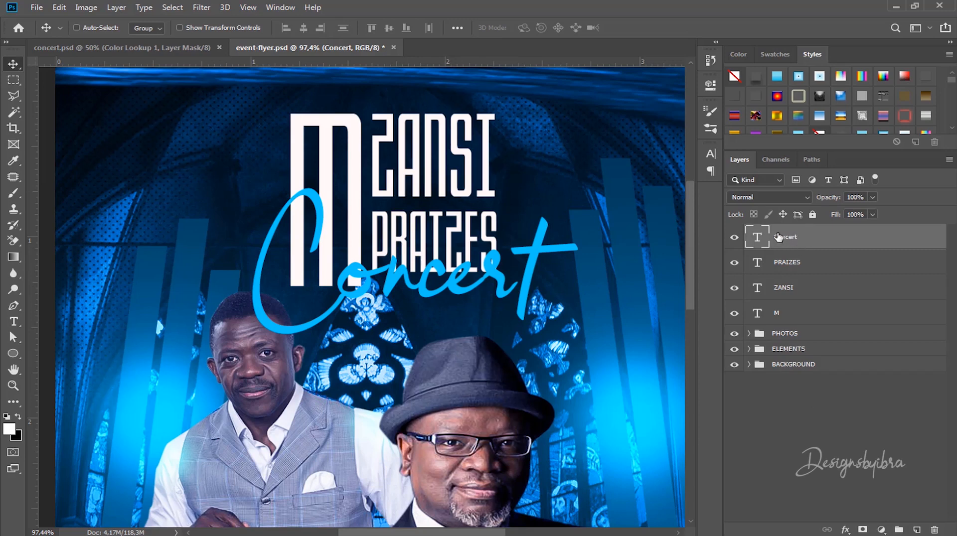
{"action": "left_click", "coordinate": [845, 530]}
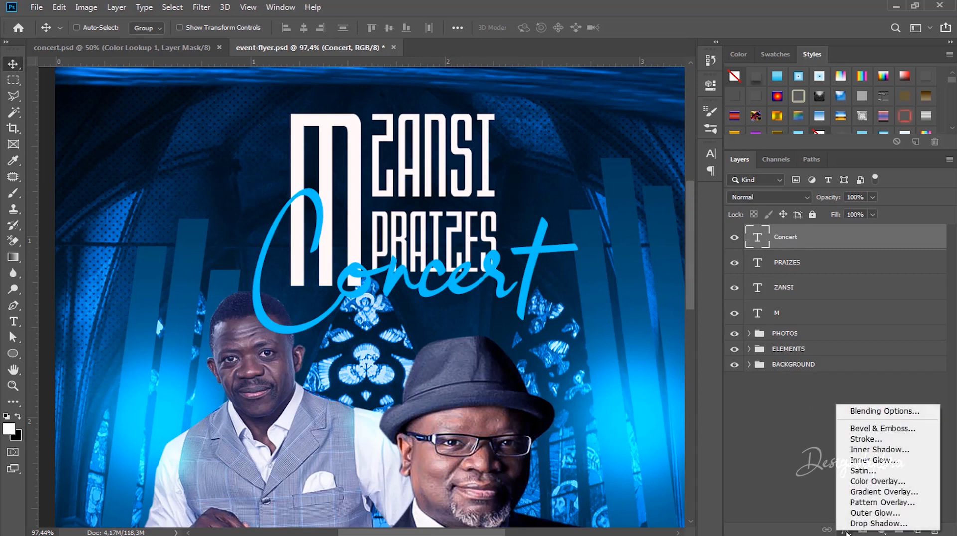
Step: Add a drop shadow to Concert with a 7 px distance, positioned on the canvas
{"action": "left_click", "coordinate": [877, 523]}
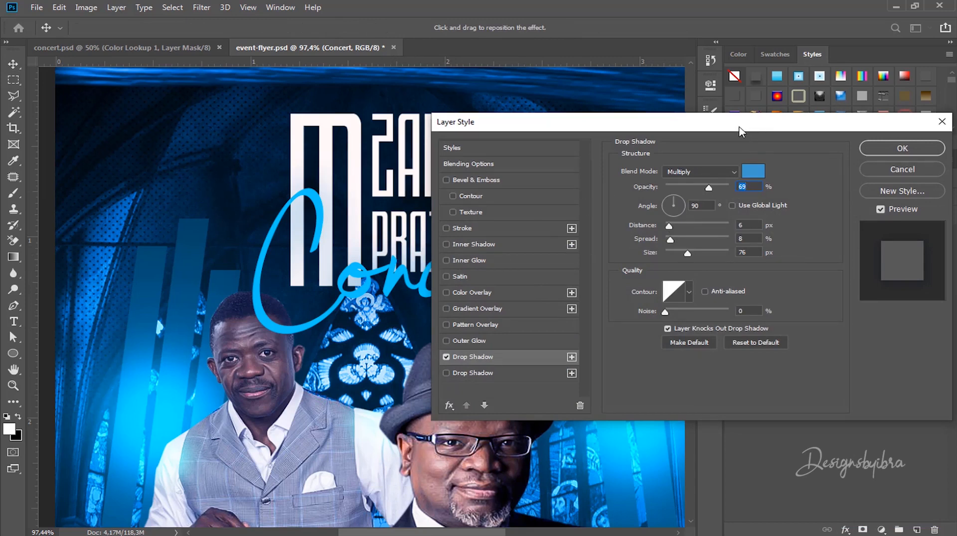
{"action": "left_click_drag", "start_coordinate": [741, 131], "coordinate": [729, 130]}
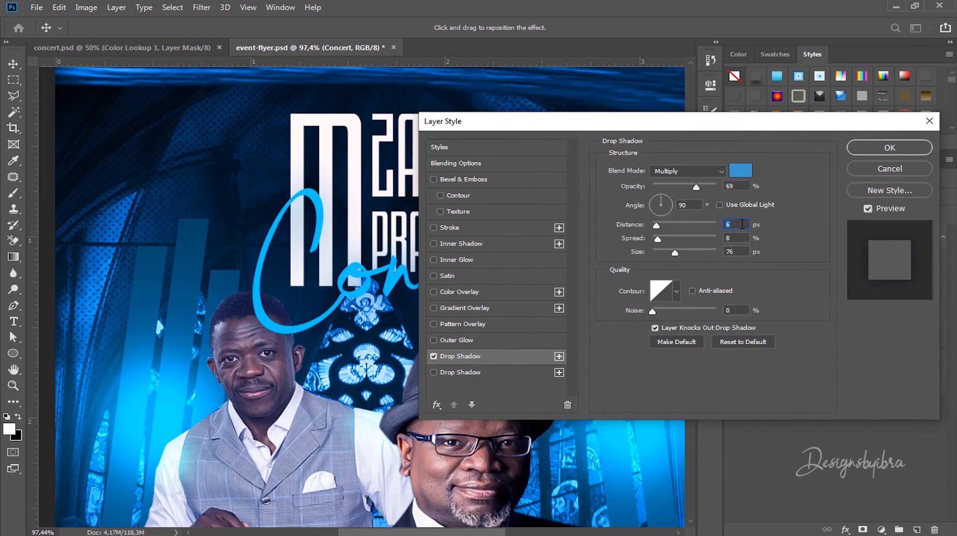
{"action": "key", "text": "Up"}
{"action": "type", "text": "7"}
{"action": "left_click_drag", "start_coordinate": [674, 127], "coordinate": [794, 77]}
{"action": "mouse_move", "coordinate": [389, 300]}
{"action": "left_mouse_down"}
{"action": "mouse_move", "coordinate": [394, 317]}
{"action": "mouse_move", "coordinate": [380, 315]}
{"action": "mouse_move", "coordinate": [384, 289]}
{"action": "left_mouse_up"}
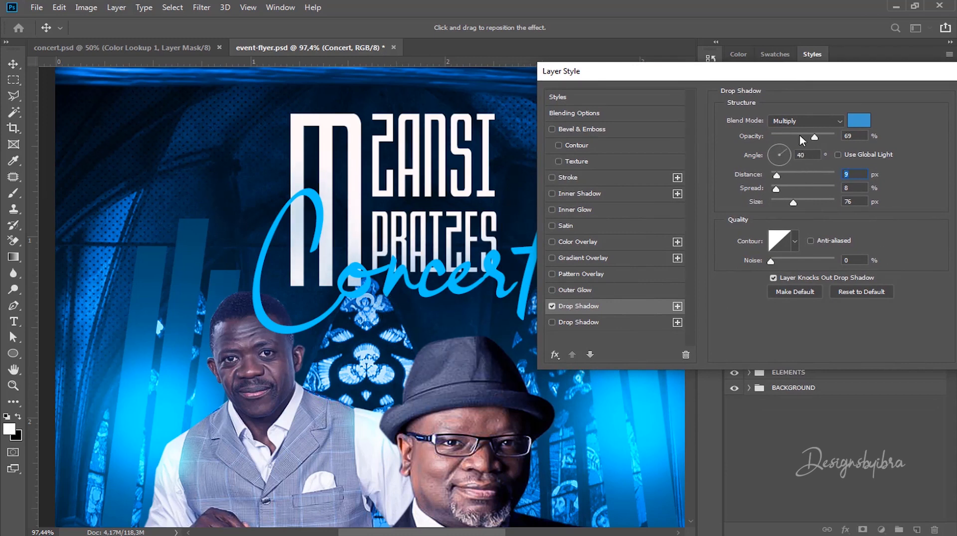
{"action": "type", "text": "7"}
{"action": "type", "text": "4"}
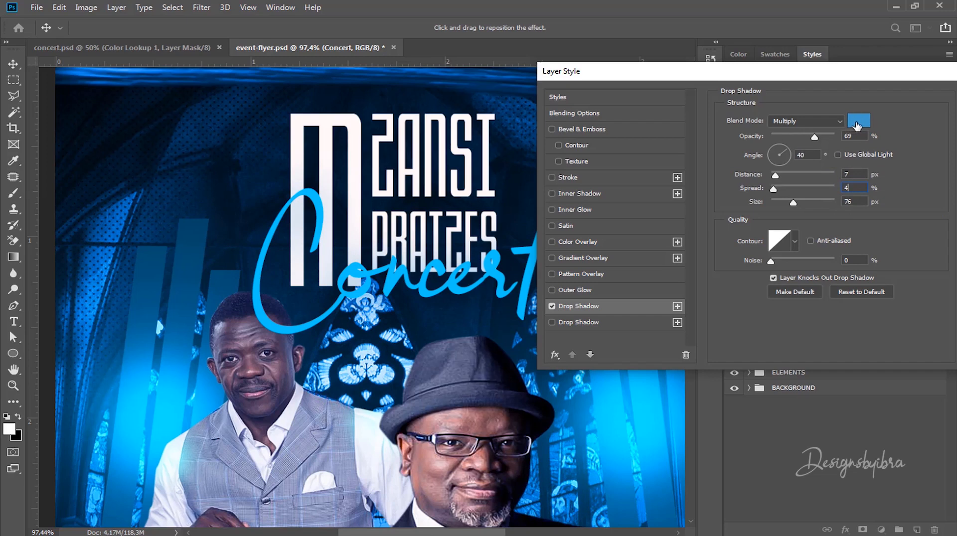
Step: Make the shadow black at 75% opacity with a 26 px size, and apply it
{"action": "left_click", "coordinate": [856, 124]}
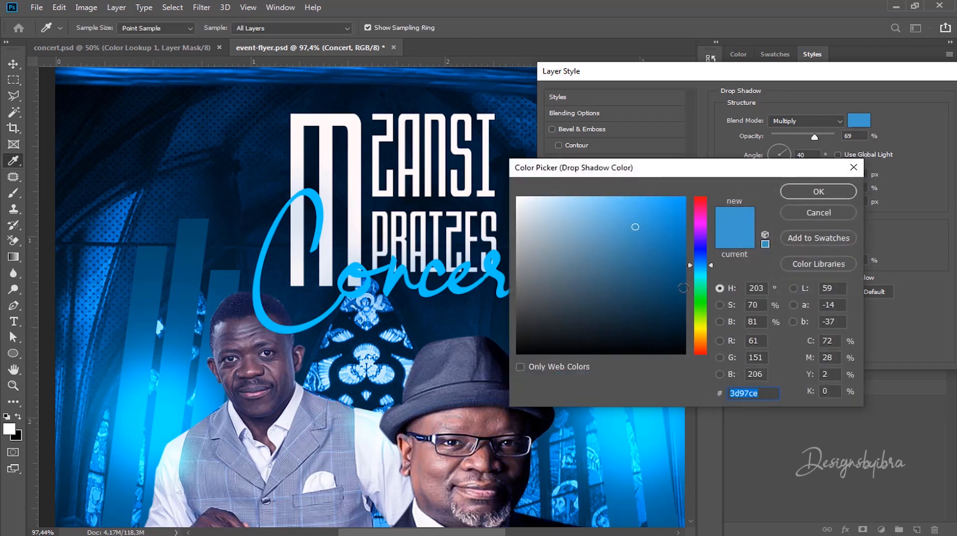
{"action": "left_click_drag", "start_coordinate": [683, 288], "coordinate": [684, 353]}
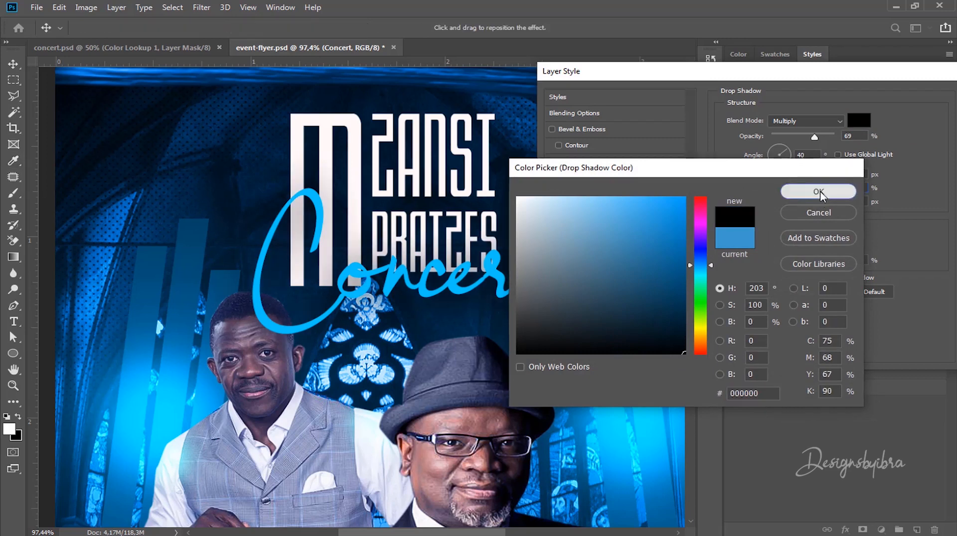
{"action": "left_click", "coordinate": [819, 193]}
{"action": "left_click_drag", "start_coordinate": [814, 137], "coordinate": [820, 135]}
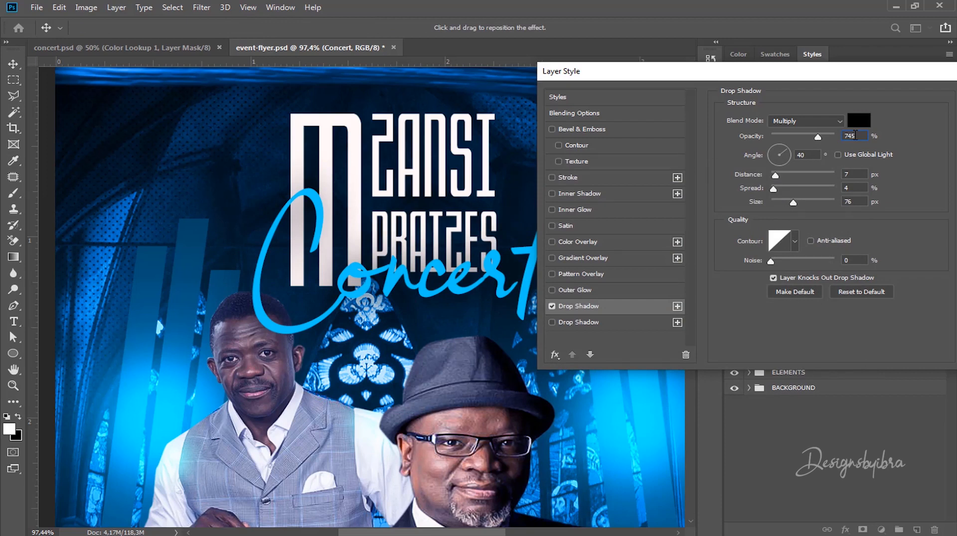
{"action": "key", "text": "BackSpace"}
{"action": "key", "text": "BackSpace"}
{"action": "type", "text": "5"}
{"action": "left_click", "coordinate": [861, 202]}
{"action": "type", "text": "26"}
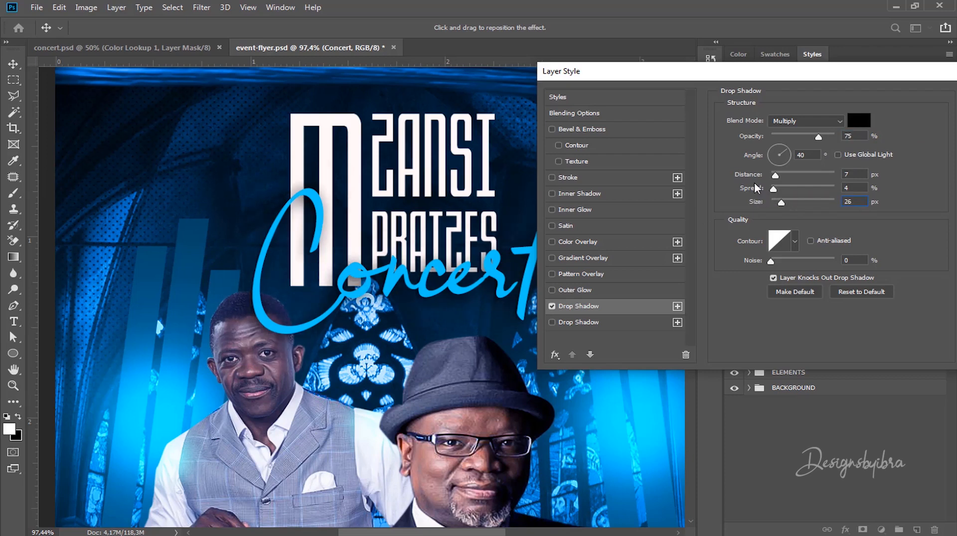
{"action": "left_click_drag", "start_coordinate": [829, 68], "coordinate": [570, 59]}
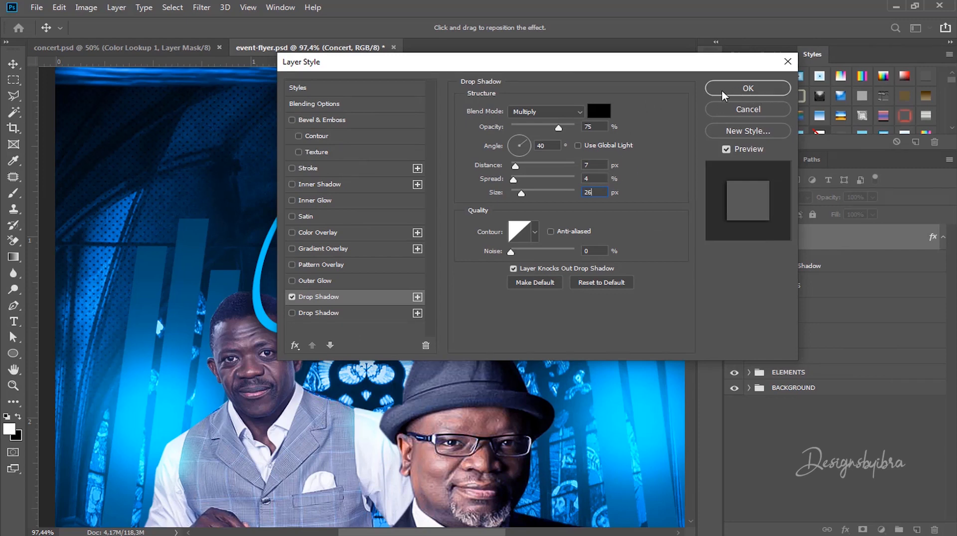
{"action": "left_click", "coordinate": [742, 88]}
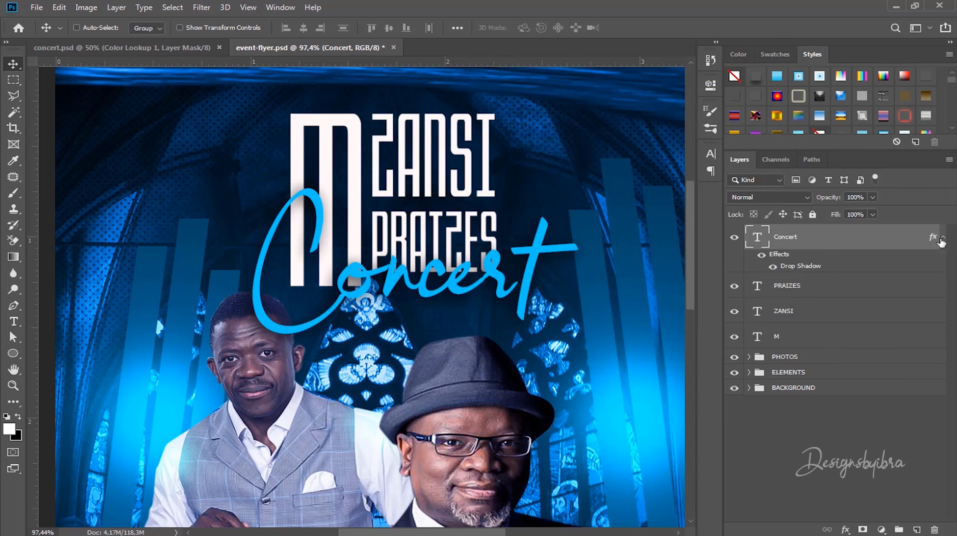
{"action": "left_click", "coordinate": [941, 239]}
Step: Nudge the Concert text slightly up and zoom out to frame the whole flyer
{"action": "mouse_move", "coordinate": [417, 276]}
{"action": "left_mouse_down"}
{"action": "mouse_move", "coordinate": [414, 255]}
{"action": "mouse_move", "coordinate": [404, 282]}
{"action": "left_mouse_up"}
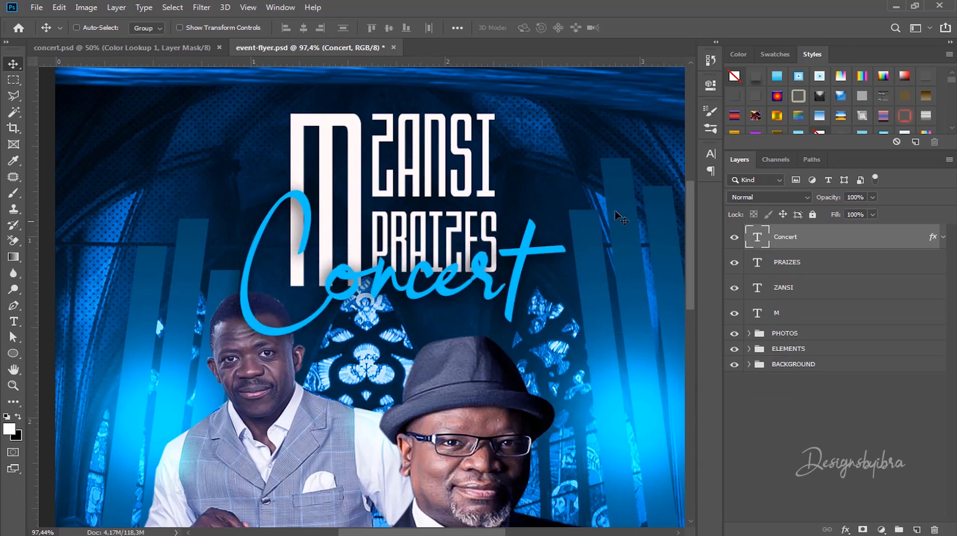
{"action": "key", "text": "ctrl+minus"}
{"action": "key", "text": "ctrl+minus"}
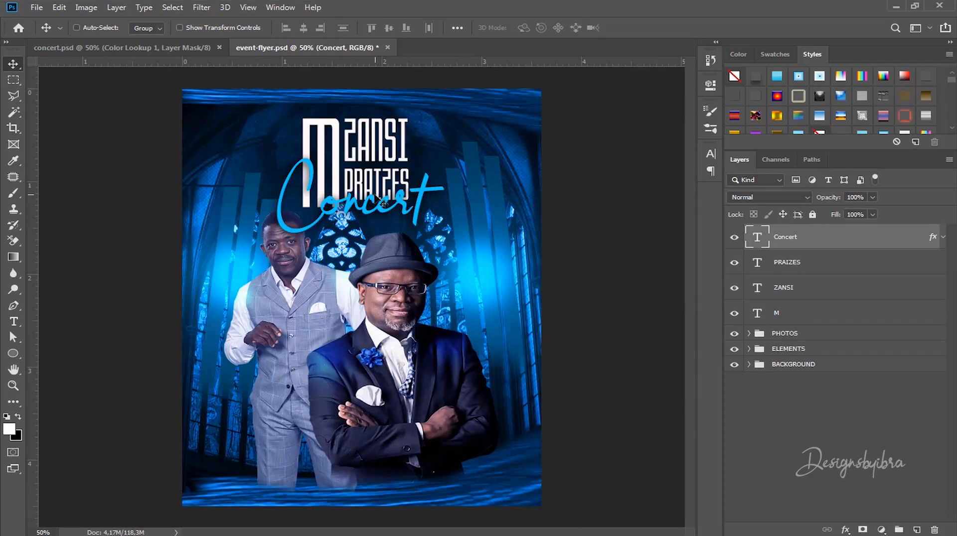
{"action": "scroll", "coordinate": [375, 195], "scroll_direction": "up", "scroll_amount": 3}
{"action": "left_click_drag", "start_coordinate": [384, 164], "coordinate": [455, 229]}
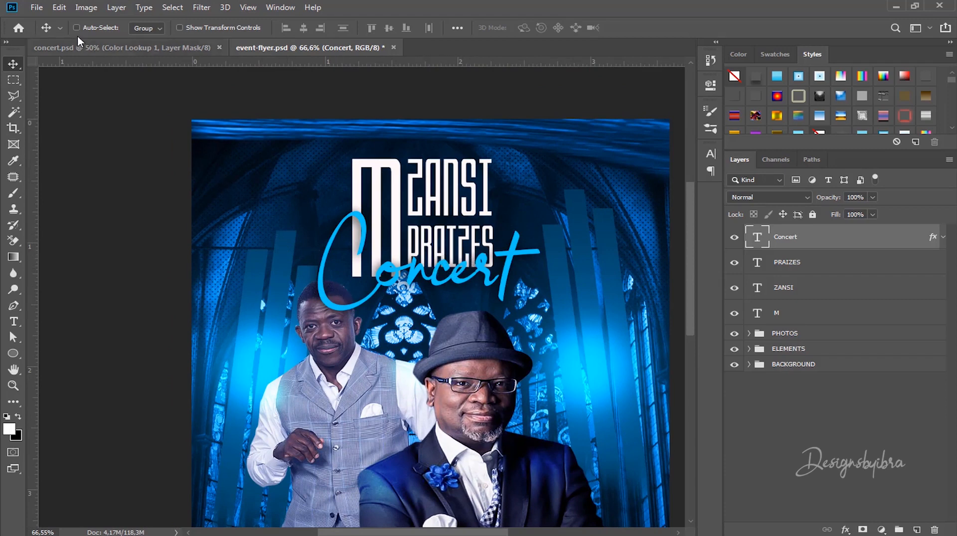
Step: Switch to the flya folder in File Explorer and select the lens-flare image
{"action": "left_click", "coordinate": [30, 7]}
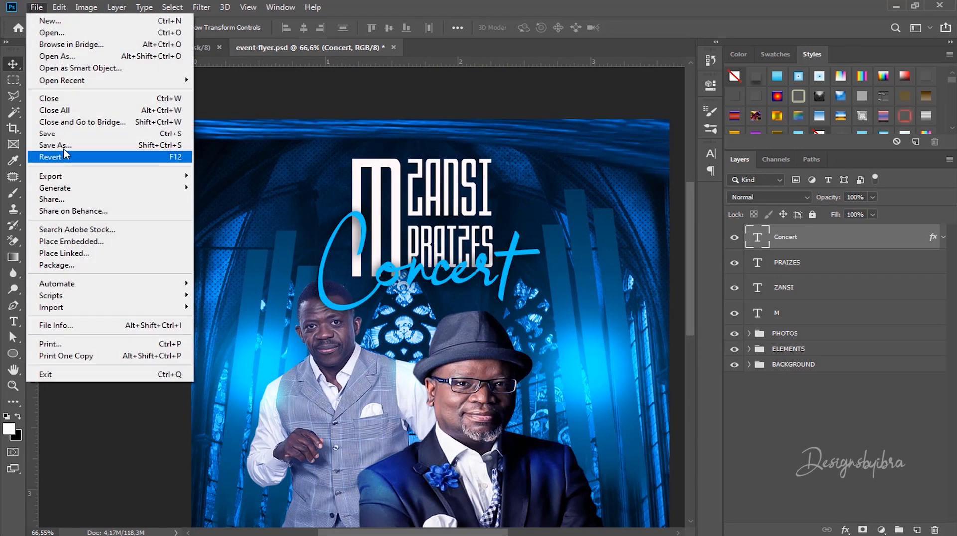
{"action": "left_click", "coordinate": [348, 226]}
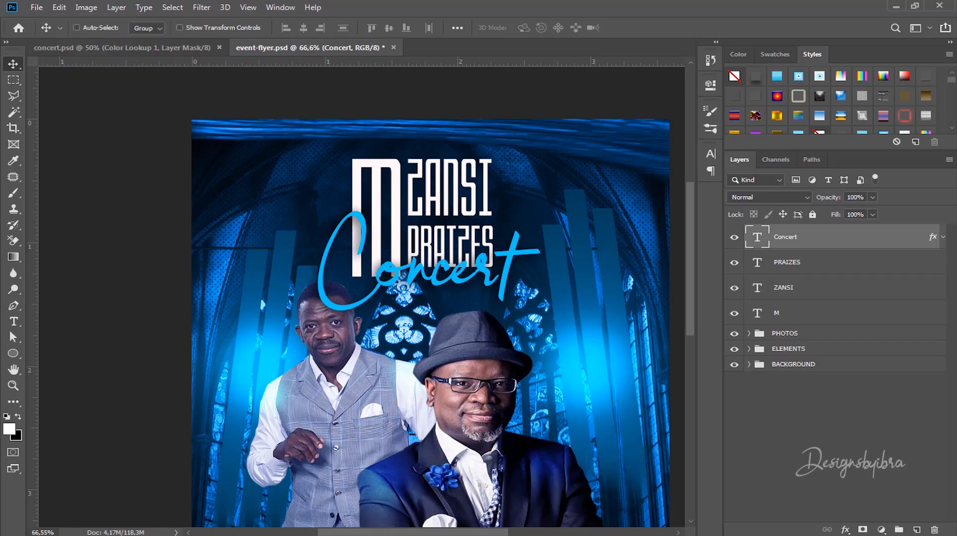
{"action": "key", "text": "alt+Tab"}
{"action": "left_click", "coordinate": [549, 154]}
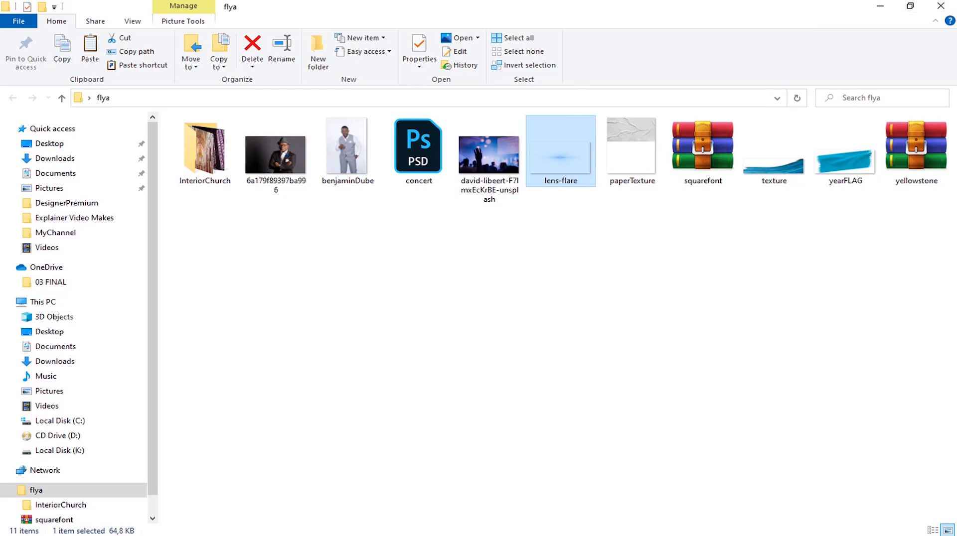
Step: Place lens-flare into the flyer at about 13% size over the Concert lettering
{"action": "left_click_drag", "start_coordinate": [550, 176], "coordinate": [446, 260]}
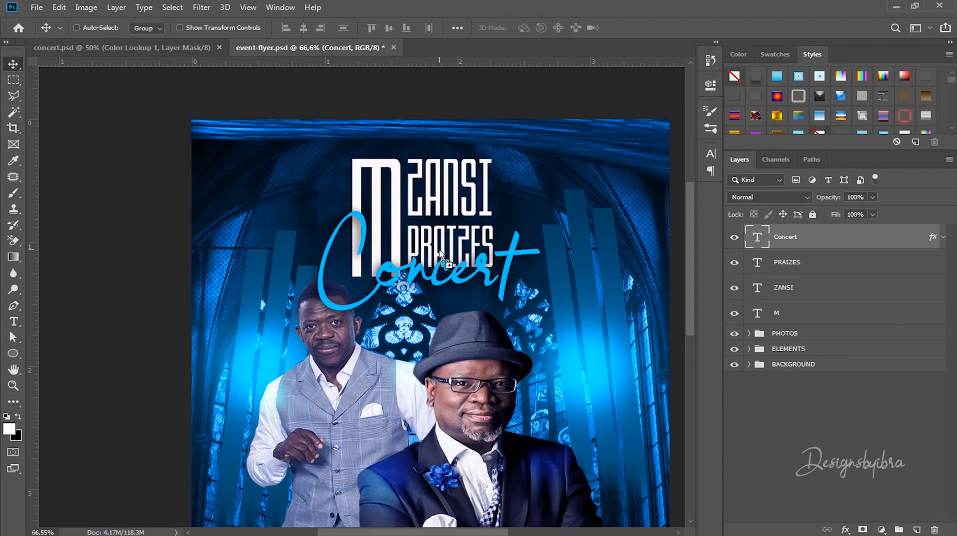
{"action": "left_click_drag", "start_coordinate": [447, 333], "coordinate": [431, 260]}
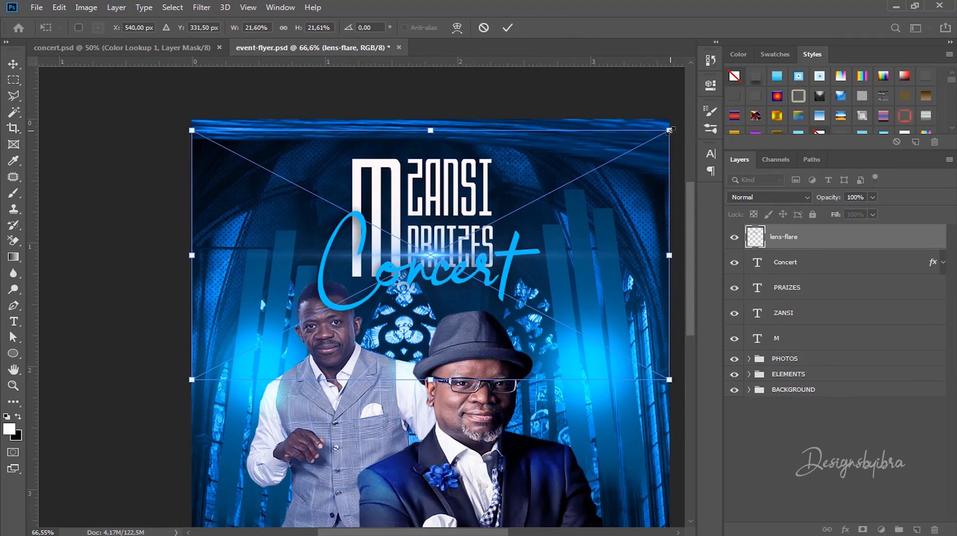
{"action": "left_click_drag", "start_coordinate": [669, 131], "coordinate": [483, 228]}
{"action": "left_click_drag", "start_coordinate": [322, 312], "coordinate": [423, 272]}
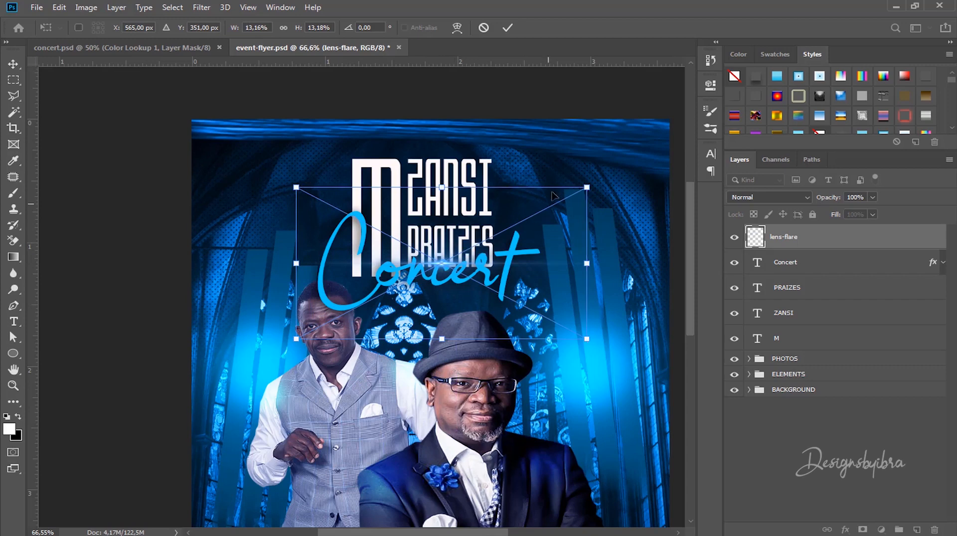
{"action": "left_click", "coordinate": [507, 28]}
{"action": "scroll", "coordinate": [453, 264], "scroll_direction": "up", "scroll_amount": 2}
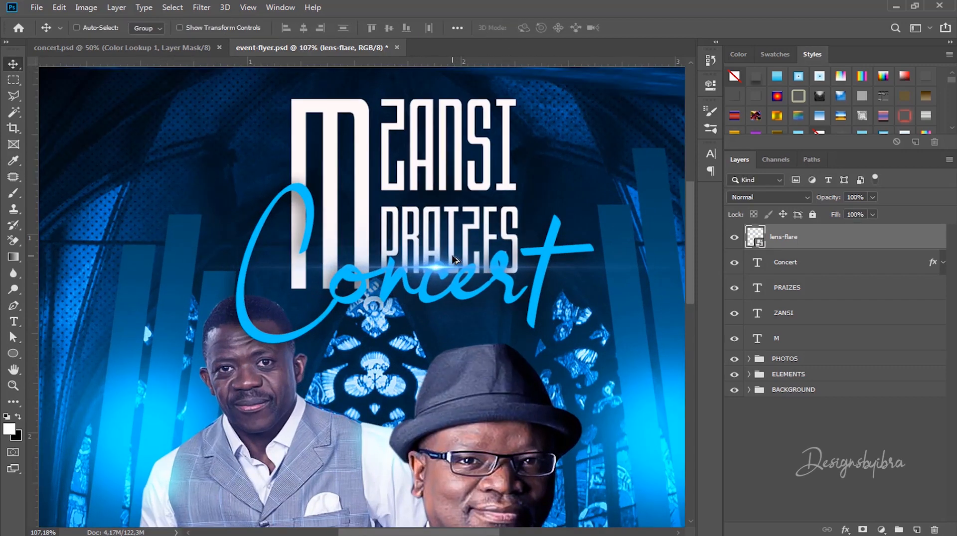
{"action": "left_click_drag", "start_coordinate": [437, 269], "coordinate": [427, 265]}
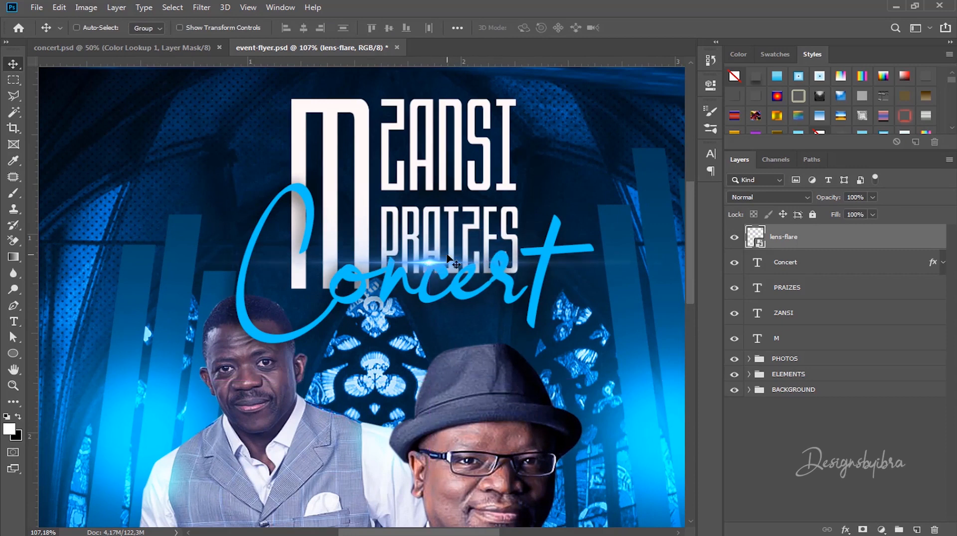
{"action": "scroll", "coordinate": [450, 259], "scroll_direction": "down", "scroll_amount": 3}
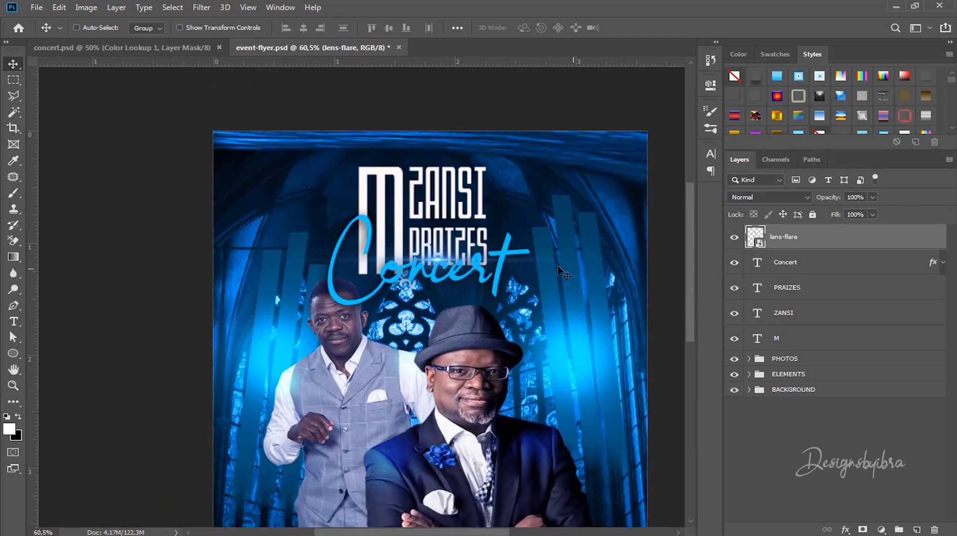
{"action": "scroll", "coordinate": [445, 267], "scroll_direction": "up", "scroll_amount": 3}
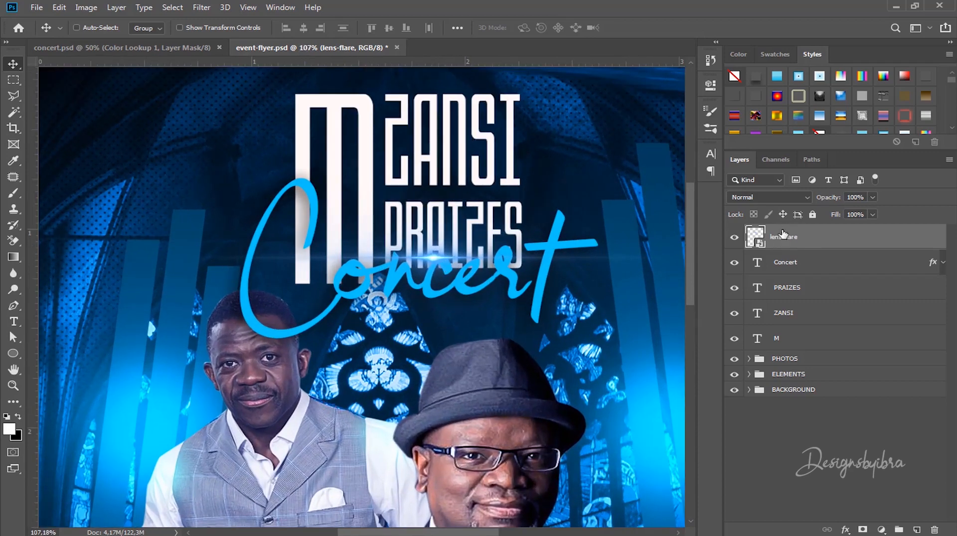
{"action": "left_click", "coordinate": [779, 198]}
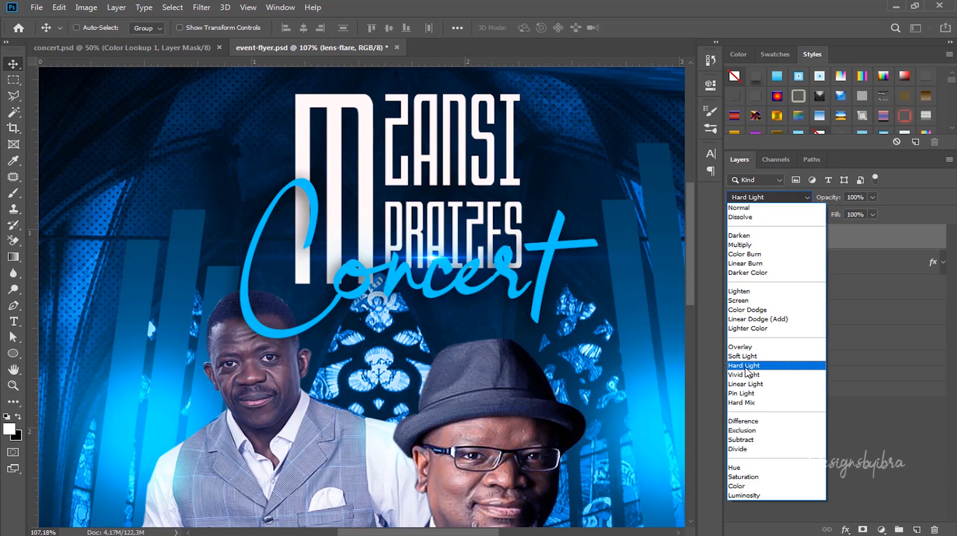
Step: Set the lens-flare layer's blend mode to Hard Light
{"action": "left_click", "coordinate": [745, 366]}
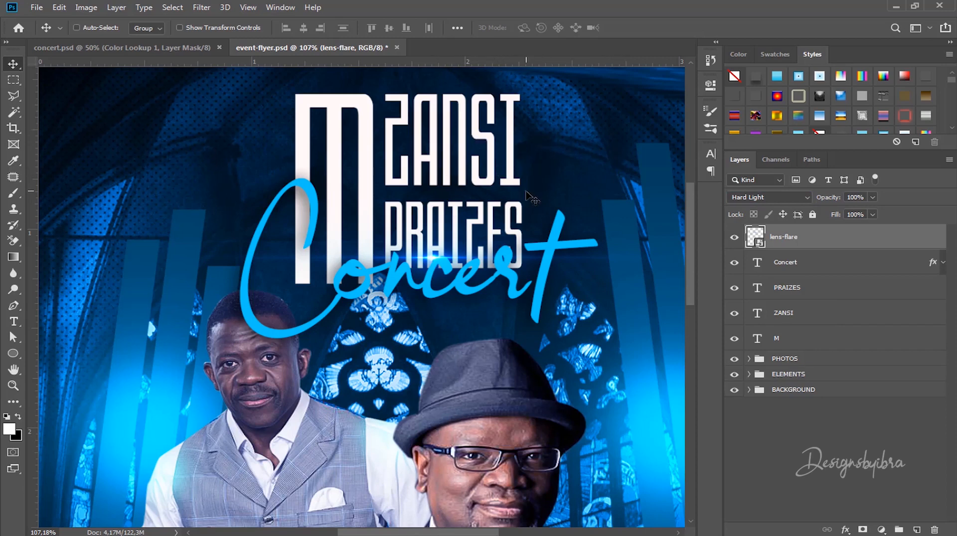
{"action": "scroll", "coordinate": [529, 198], "scroll_direction": "down", "scroll_amount": 5}
{"action": "scroll", "coordinate": [397, 154], "scroll_direction": "up", "scroll_amount": 2}
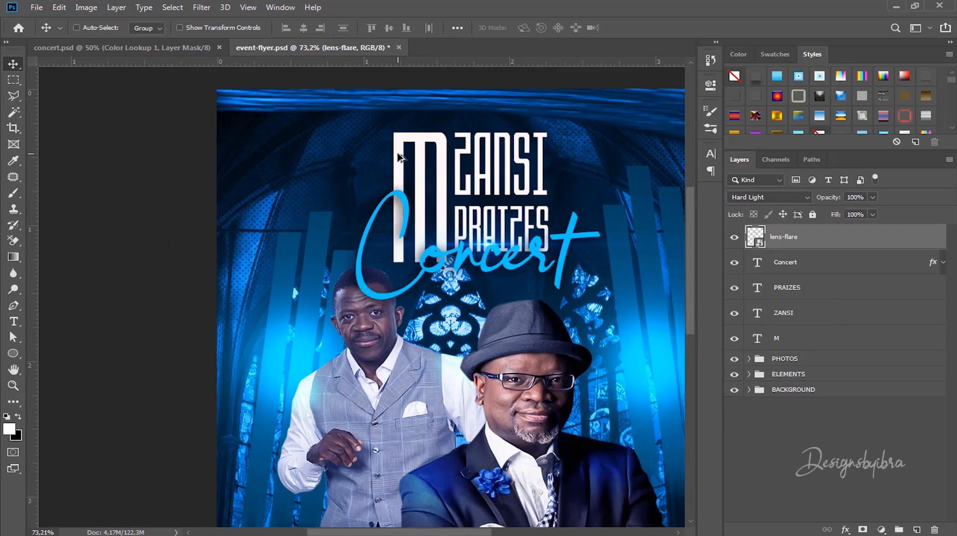
{"action": "scroll", "coordinate": [474, 186], "scroll_direction": "down", "scroll_amount": 2}
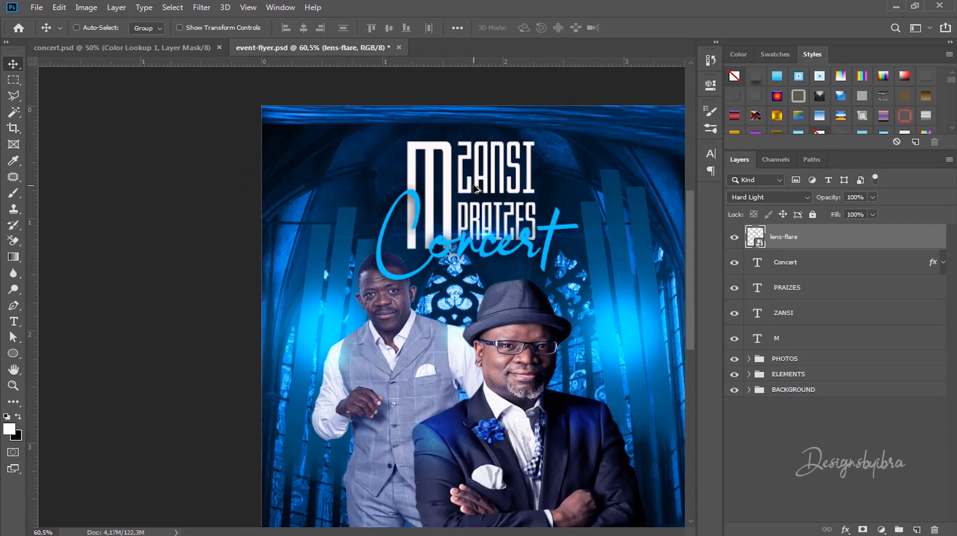
{"action": "scroll", "coordinate": [474, 188], "scroll_direction": "down", "scroll_amount": 1}
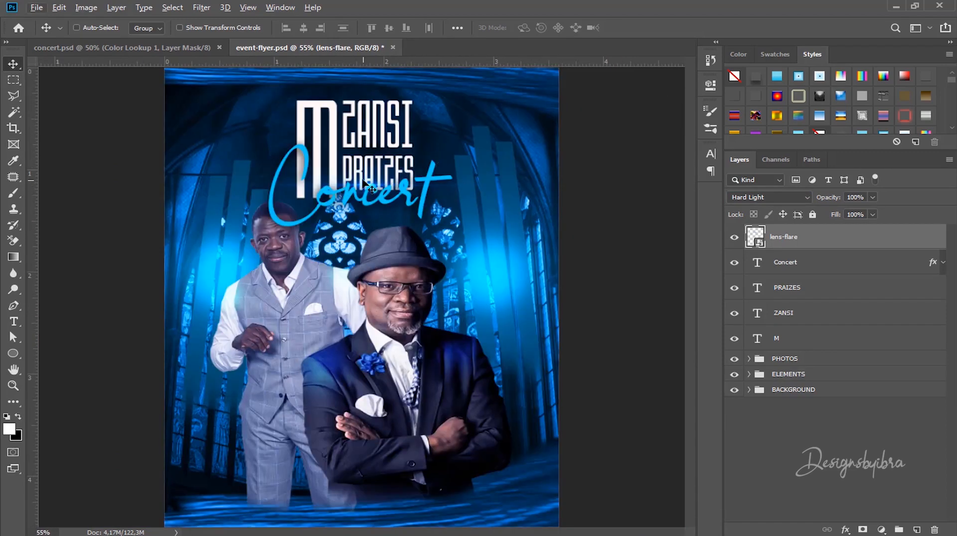
{"action": "scroll", "coordinate": [365, 180], "scroll_direction": "up", "scroll_amount": 2}
{"action": "scroll", "coordinate": [366, 180], "scroll_direction": "down", "scroll_amount": 4}
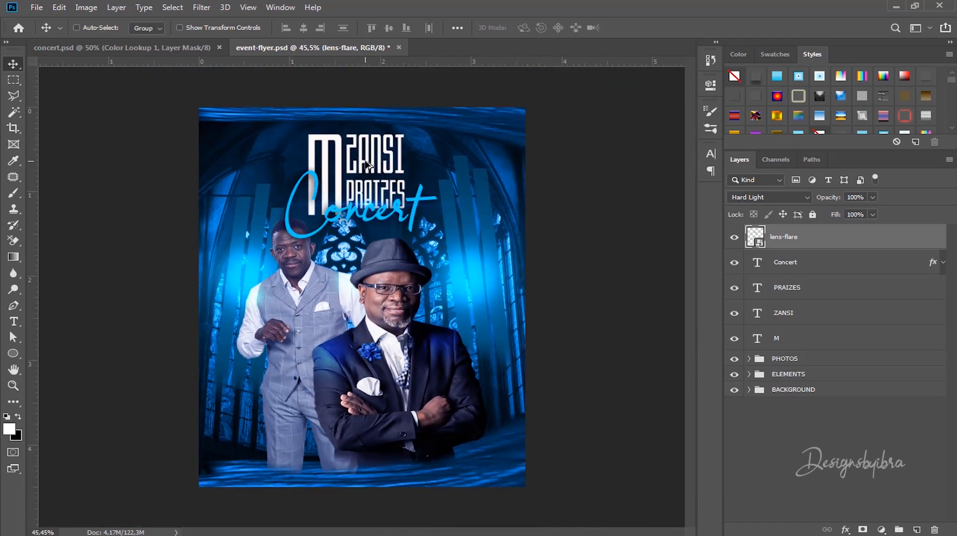
{"action": "scroll", "coordinate": [342, 171], "scroll_direction": "up", "scroll_amount": 2}
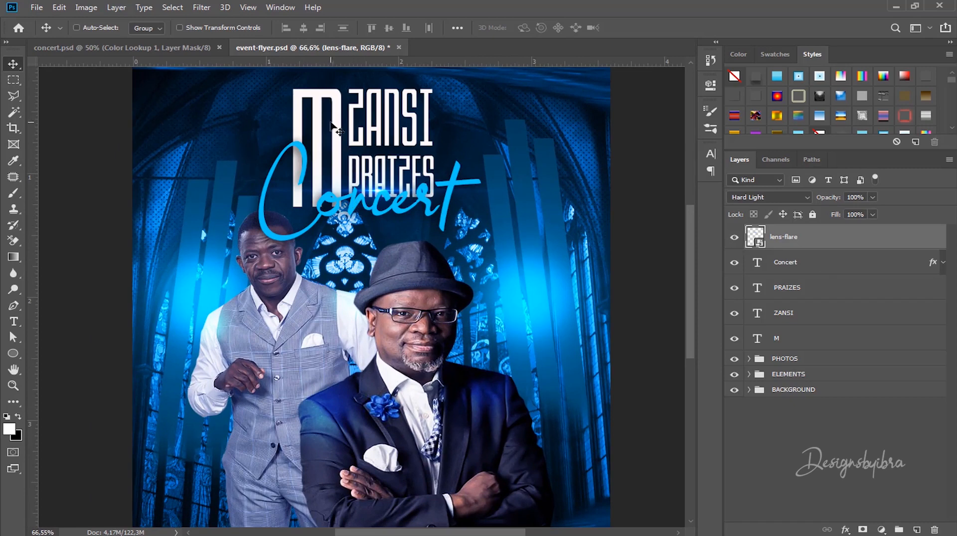
Step: Select the M text layer and bring the flya asset folder back up
{"action": "left_click", "coordinate": [760, 339]}
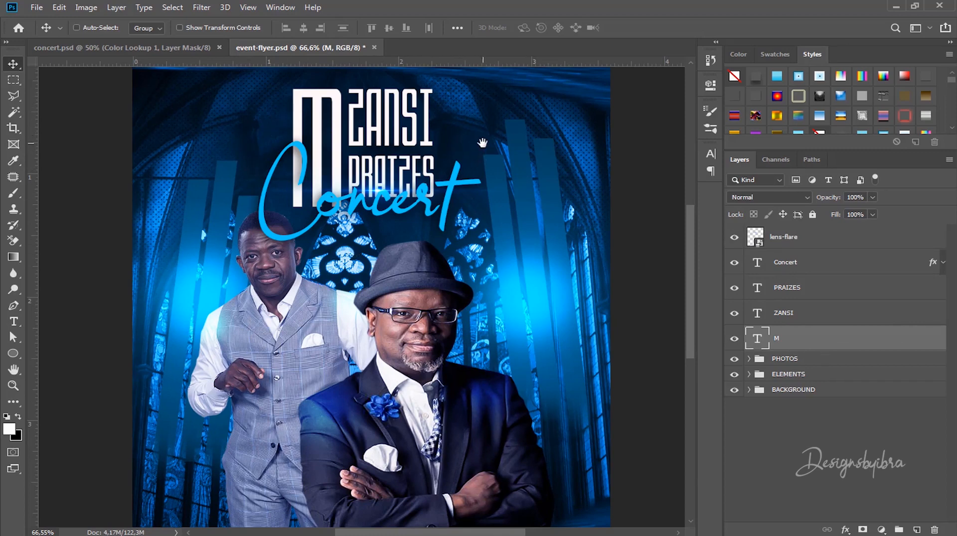
{"action": "left_click_drag", "start_coordinate": [482, 143], "coordinate": [517, 212]}
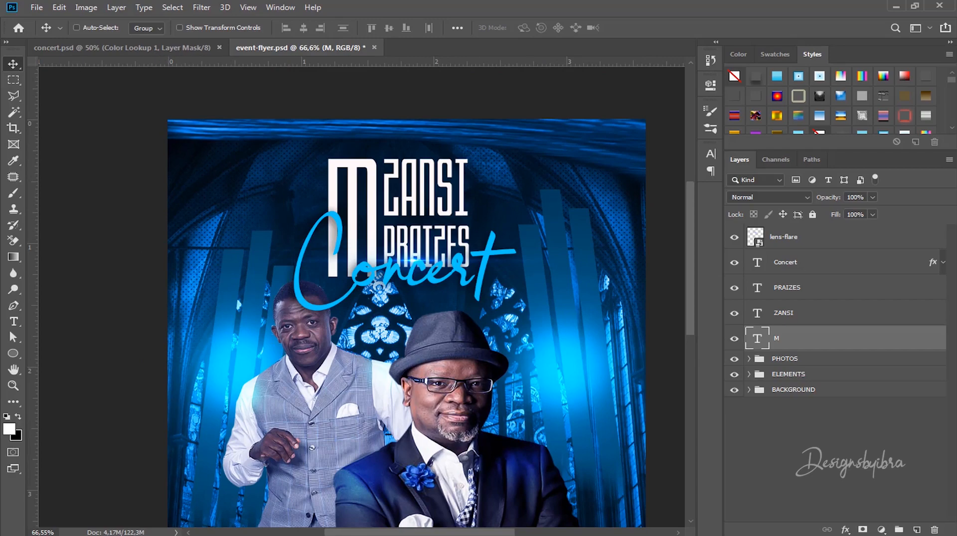
{"action": "left_click", "coordinate": [895, 6]}
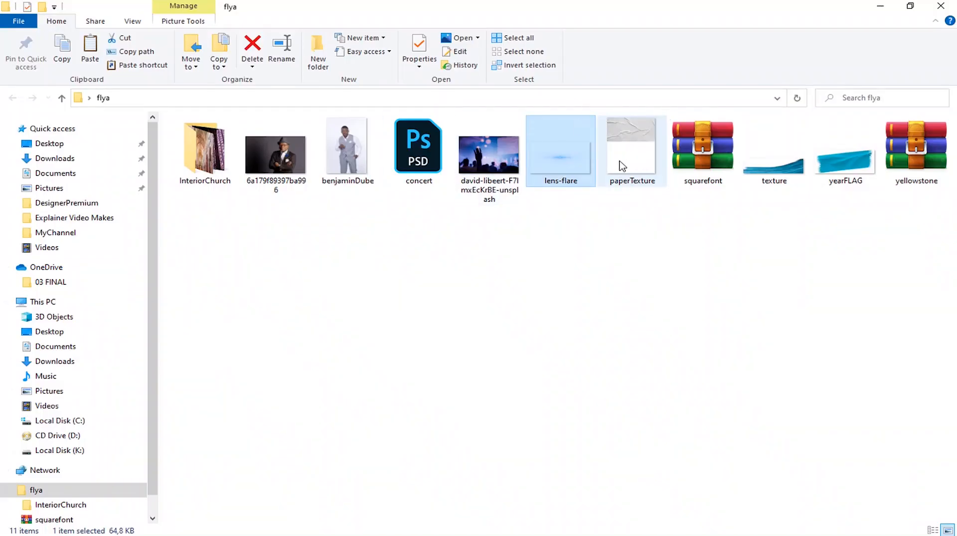
Step: Place paperTexture into the flyer, clip it to the M layer and position it over the letter
{"action": "left_click", "coordinate": [640, 131]}
{"action": "left_click_drag", "start_coordinate": [617, 123], "coordinate": [469, 288]}
{"action": "left_click", "coordinate": [508, 28]}
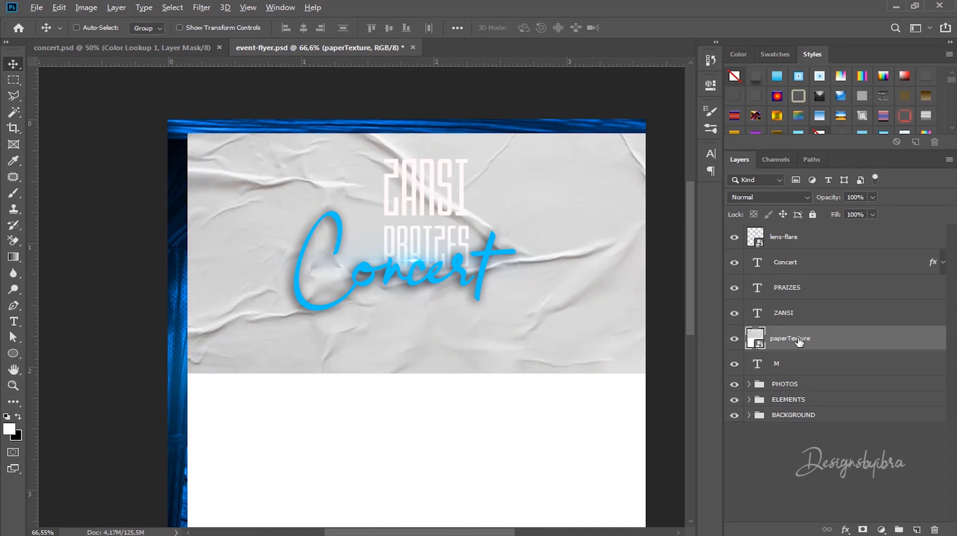
{"action": "left_click", "coordinate": [766, 348], "text": "alt"}
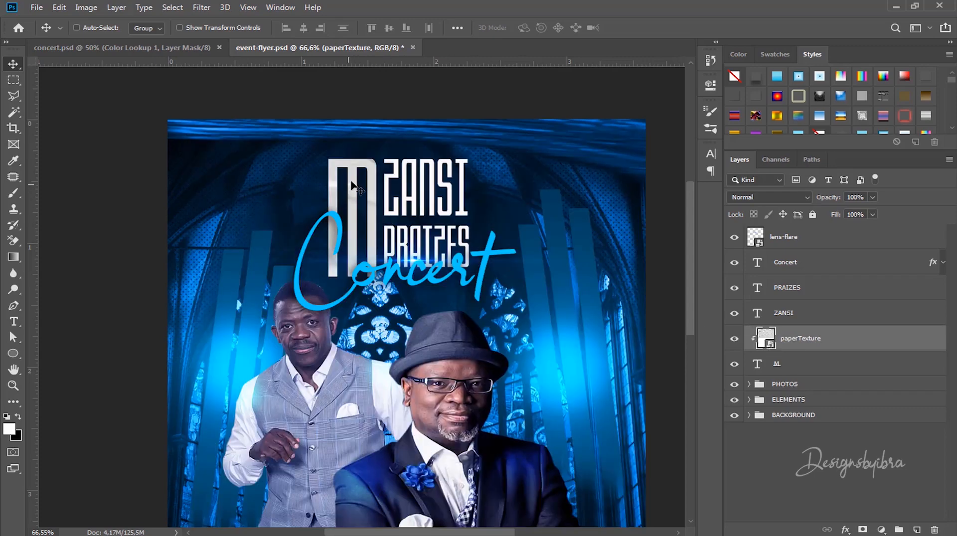
{"action": "scroll", "coordinate": [330, 203], "scroll_direction": "up", "scroll_amount": 9}
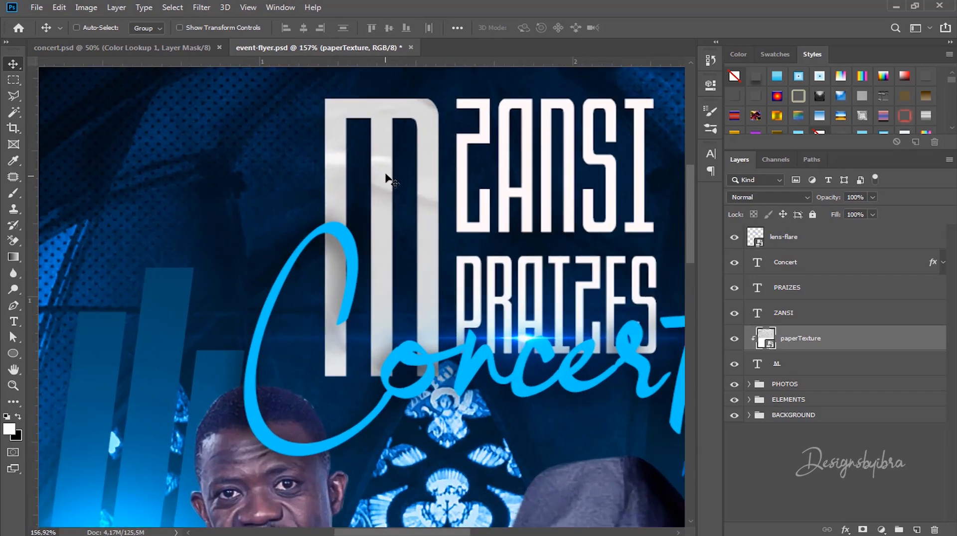
{"action": "left_click_drag", "start_coordinate": [386, 172], "coordinate": [244, 242]}
{"action": "scroll", "coordinate": [388, 185], "scroll_direction": "down", "scroll_amount": 5}
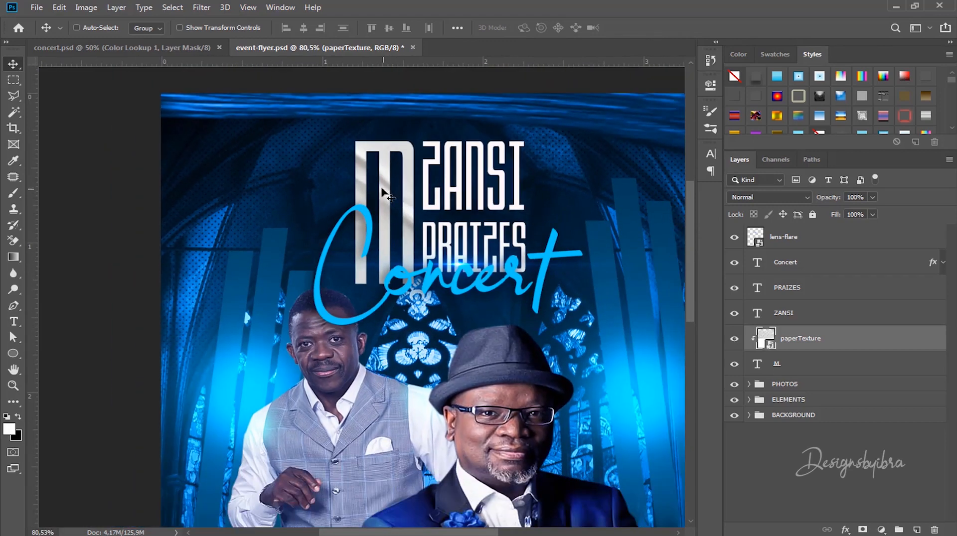
{"action": "left_click_drag", "start_coordinate": [384, 192], "coordinate": [416, 91]}
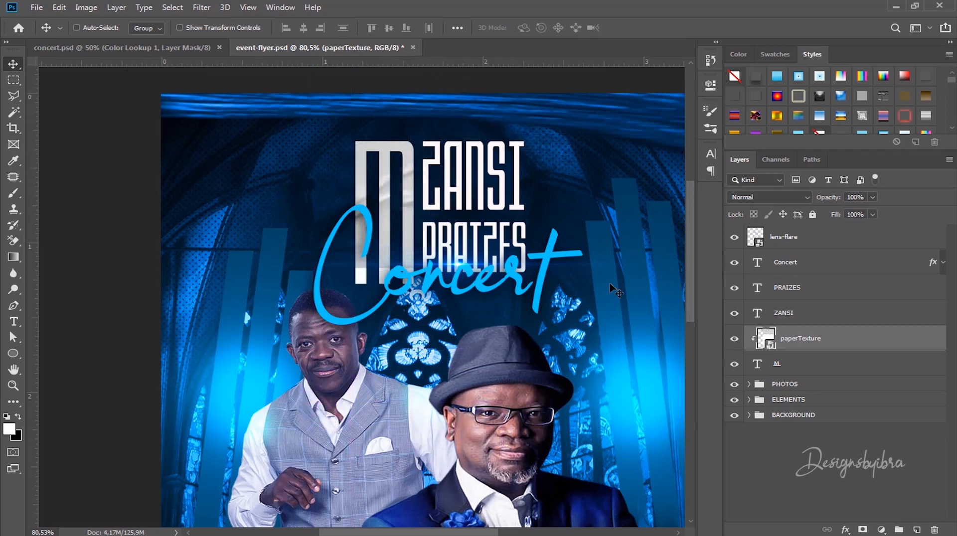
{"action": "scroll", "coordinate": [440, 327], "scroll_direction": "down", "scroll_amount": 3}
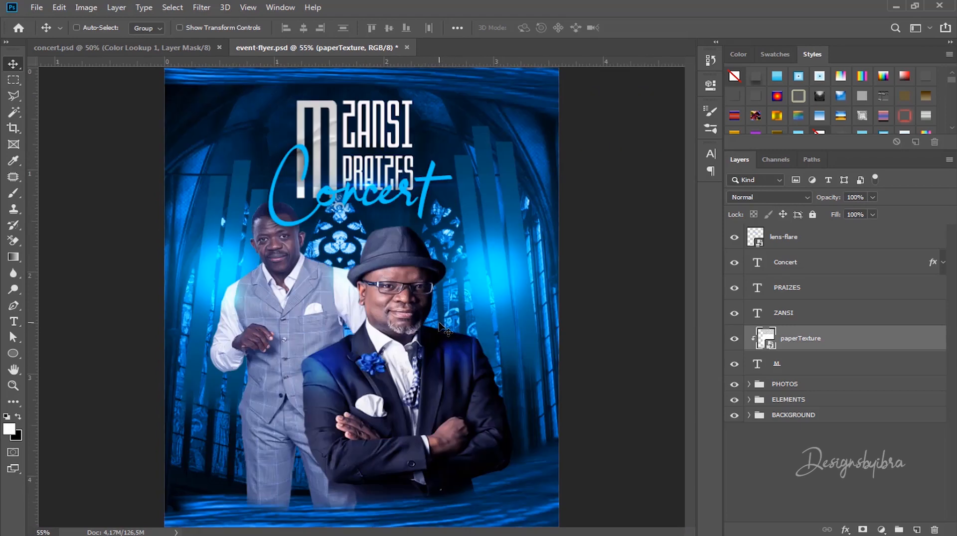
{"action": "scroll", "coordinate": [445, 328], "scroll_direction": "down", "scroll_amount": 3}
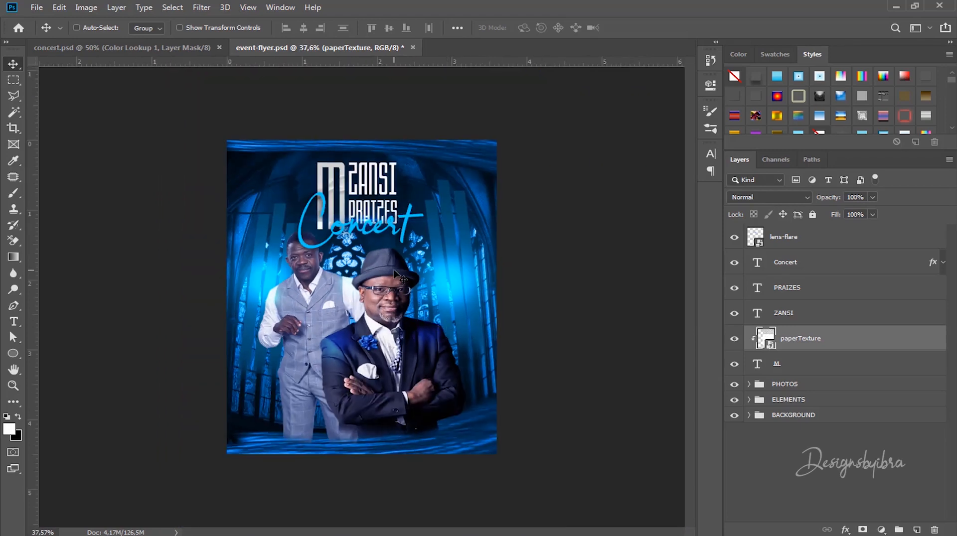
Step: Scale the clipped paper texture to about 35% and move it so it covers the M
{"action": "key", "text": "ctrl+t"}
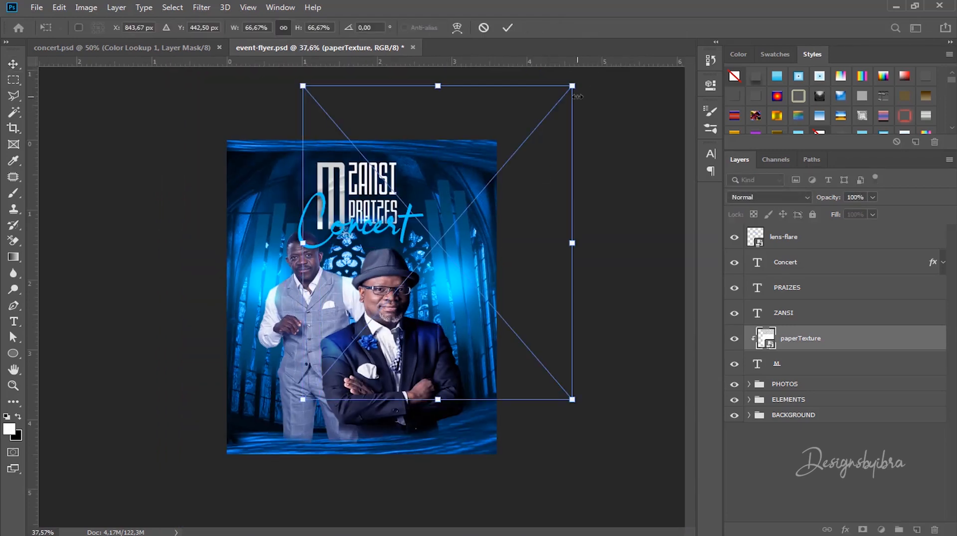
{"action": "left_click_drag", "start_coordinate": [574, 91], "coordinate": [407, 281]}
{"action": "left_click_drag", "start_coordinate": [392, 317], "coordinate": [379, 214]}
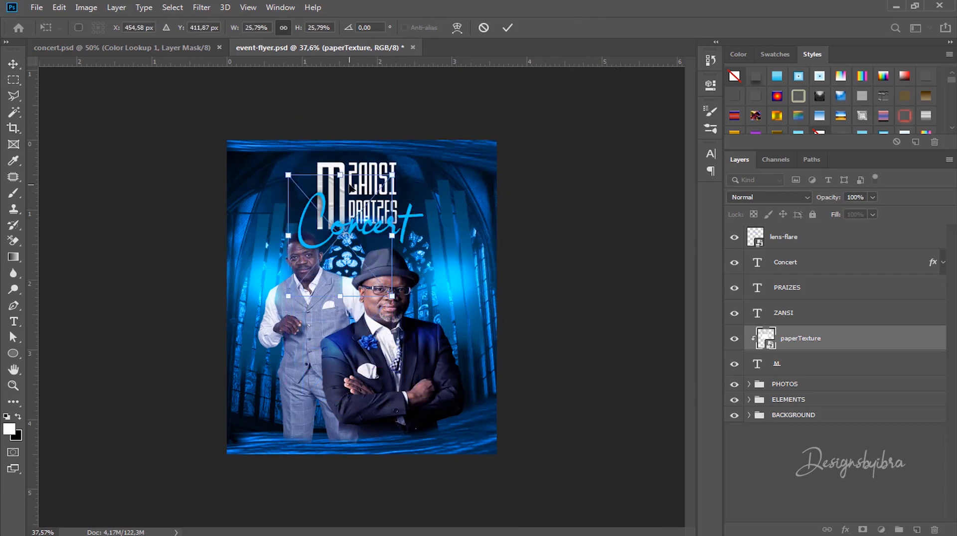
{"action": "scroll", "coordinate": [349, 184], "scroll_direction": "up", "scroll_amount": 7}
{"action": "key", "text": "alt+space"}
{"action": "left_click_drag", "start_coordinate": [321, 115], "coordinate": [337, 216]}
{"action": "left_click_drag", "start_coordinate": [439, 179], "coordinate": [486, 132]}
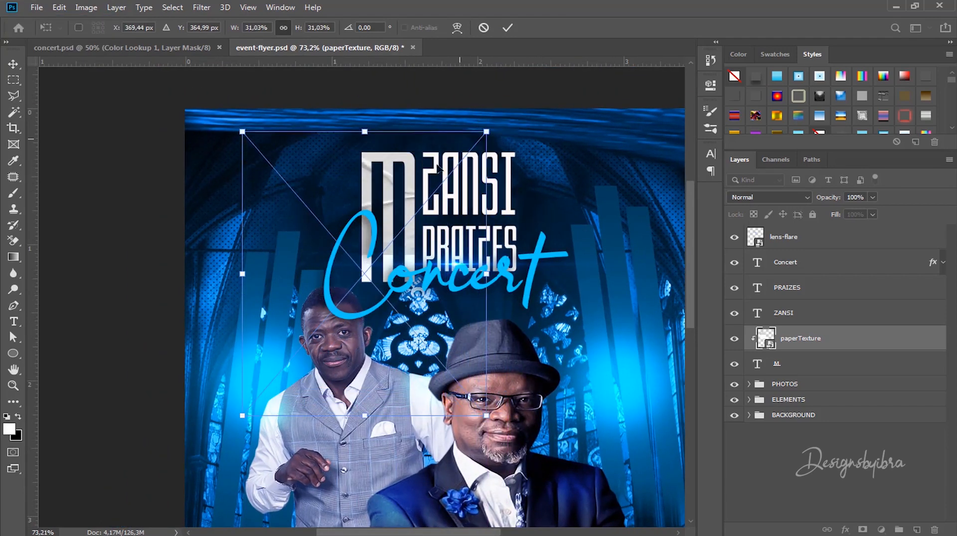
{"action": "left_click_drag", "start_coordinate": [416, 196], "coordinate": [385, 234]}
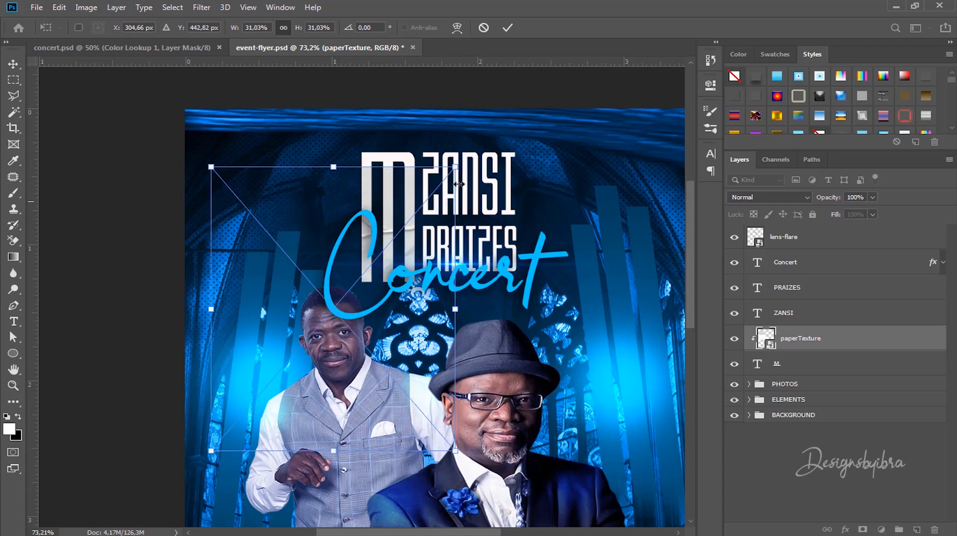
{"action": "left_click_drag", "start_coordinate": [471, 144], "coordinate": [489, 126]}
{"action": "left_click_drag", "start_coordinate": [431, 175], "coordinate": [401, 187]}
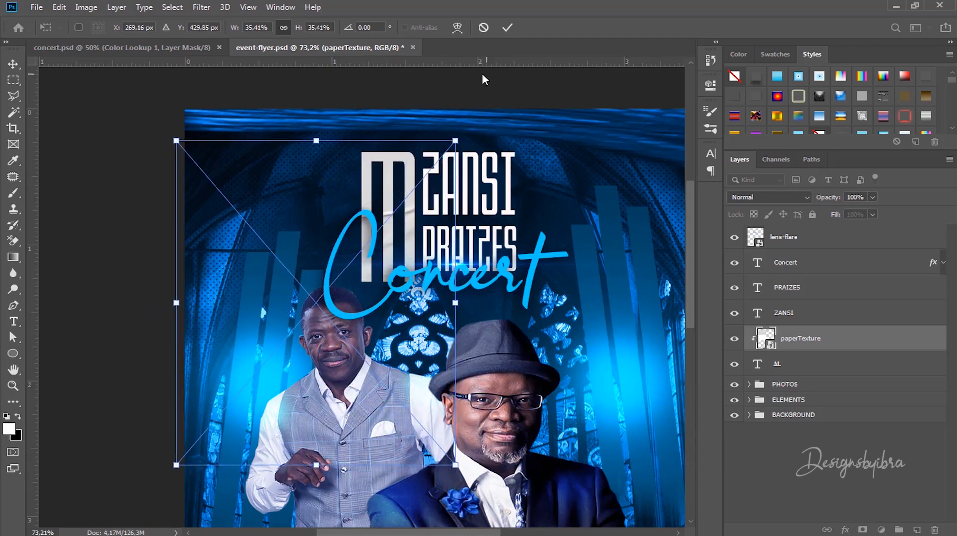
{"action": "left_click", "coordinate": [507, 29]}
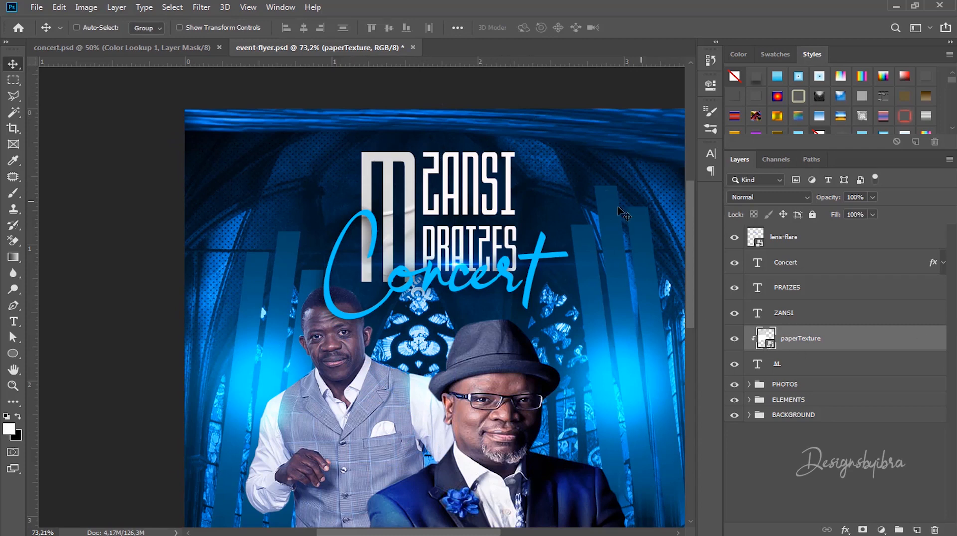
{"action": "left_click", "coordinate": [805, 305]}
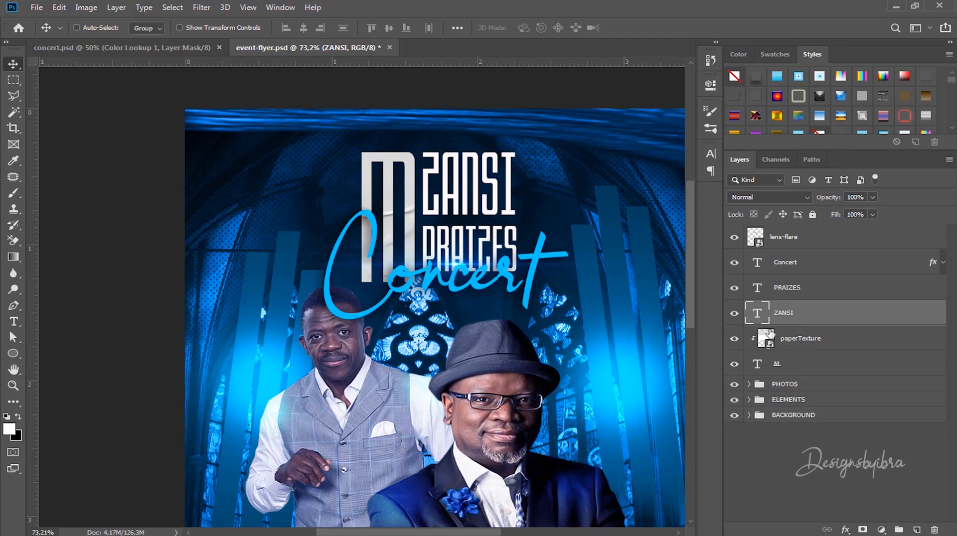
{"action": "left_click", "coordinate": [807, 339]}
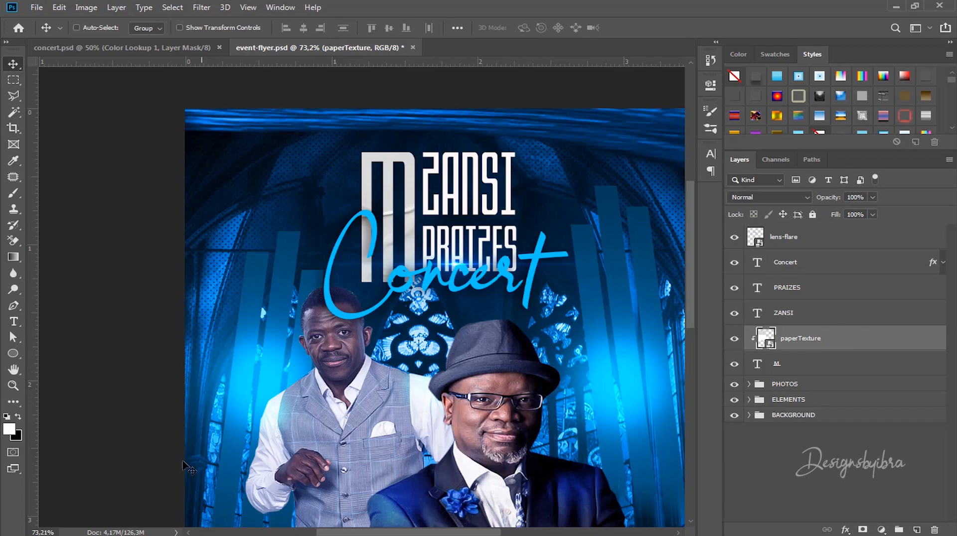
Step: Place another paperTexture copy, shrinking it over the title text
{"action": "left_click", "coordinate": [113, 535]}
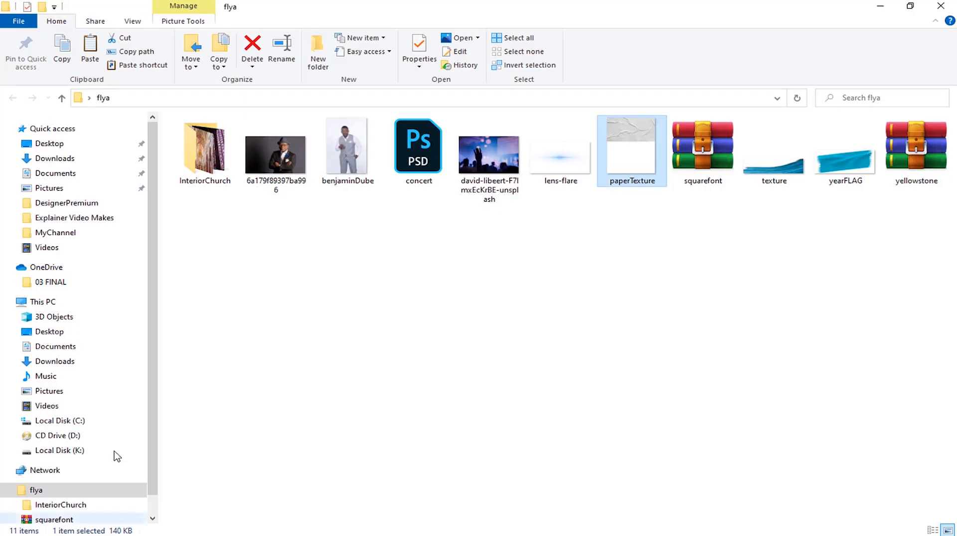
{"action": "left_click_drag", "start_coordinate": [645, 140], "coordinate": [501, 210]}
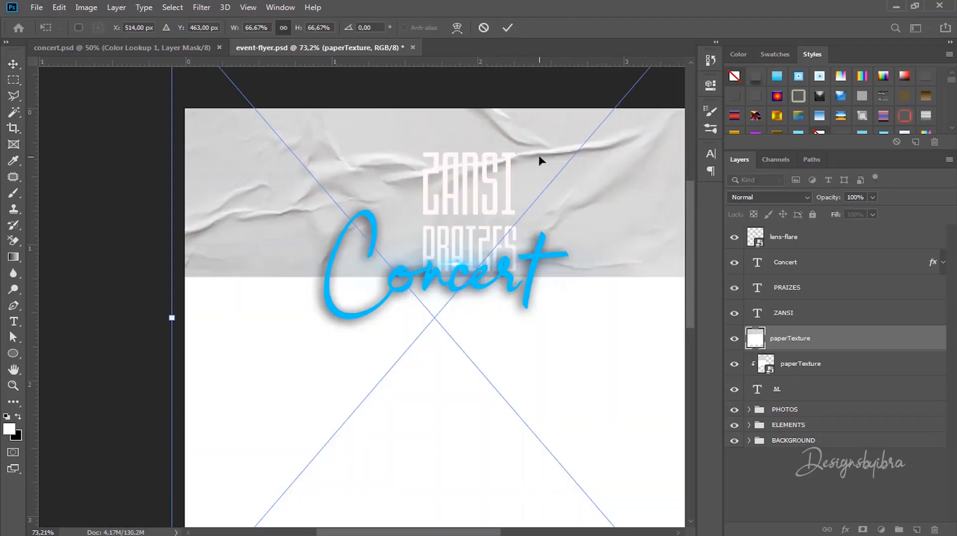
{"action": "key", "text": "ctrl+0"}
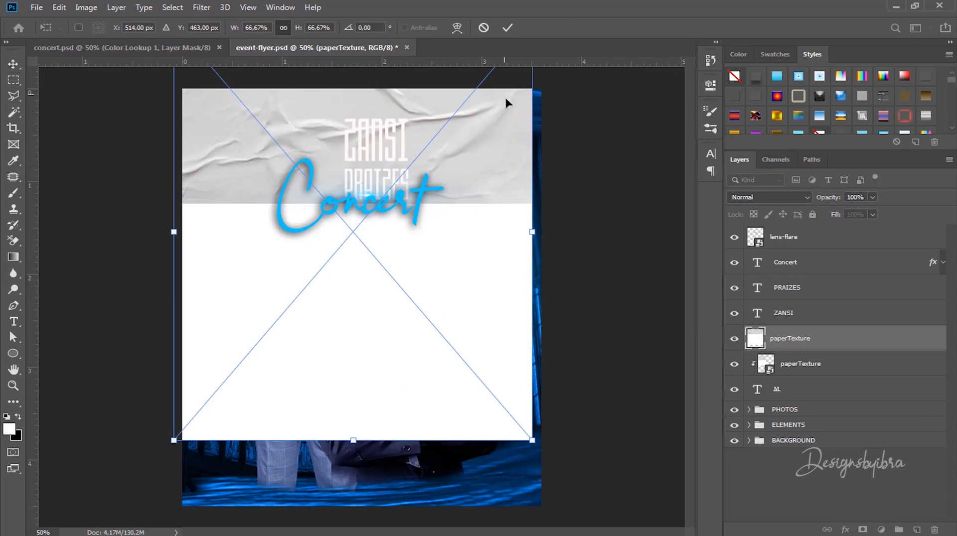
{"action": "left_click_drag", "start_coordinate": [532, 440], "coordinate": [385, 198]}
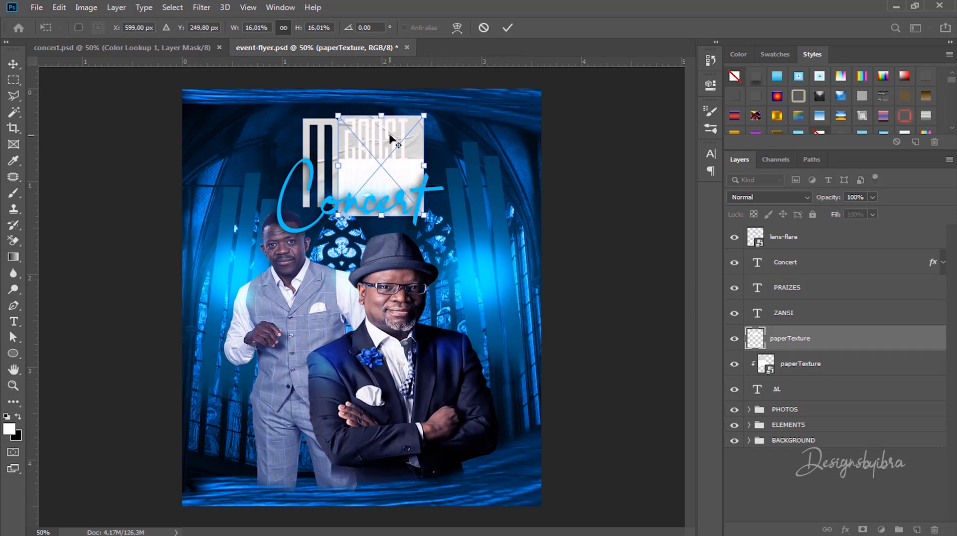
{"action": "scroll", "coordinate": [391, 134], "scroll_direction": "up", "scroll_amount": 6}
{"action": "key", "text": "alt+space"}
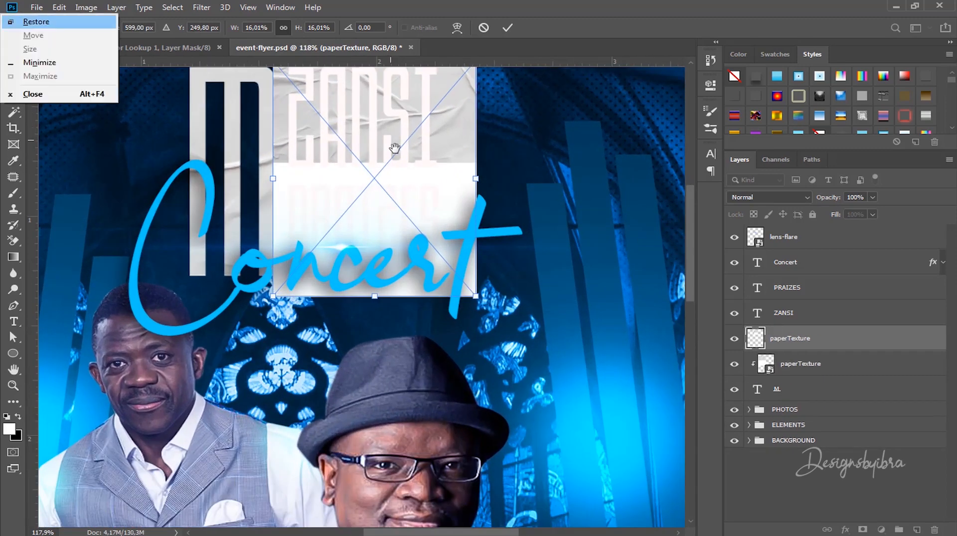
{"action": "left_click_drag", "start_coordinate": [395, 147], "coordinate": [450, 238]}
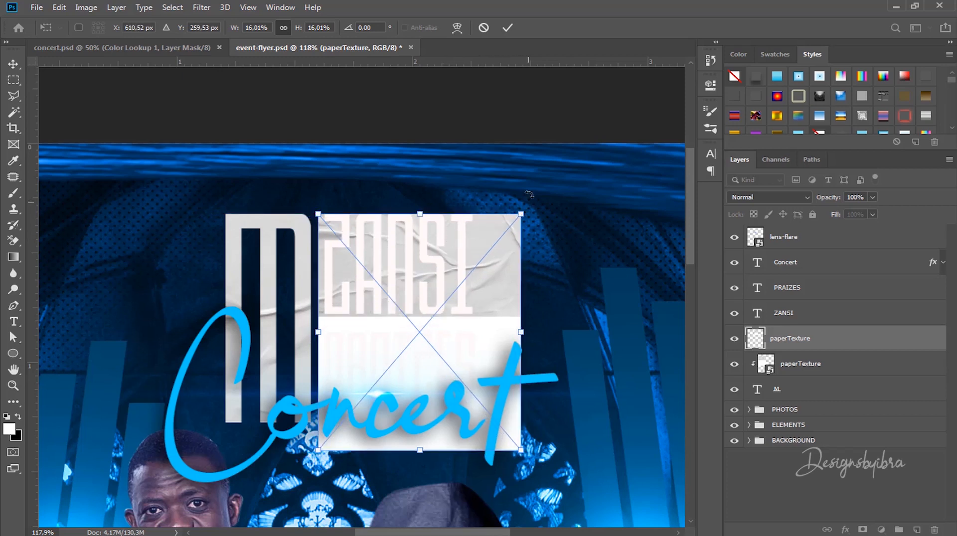
{"action": "left_click", "coordinate": [507, 27]}
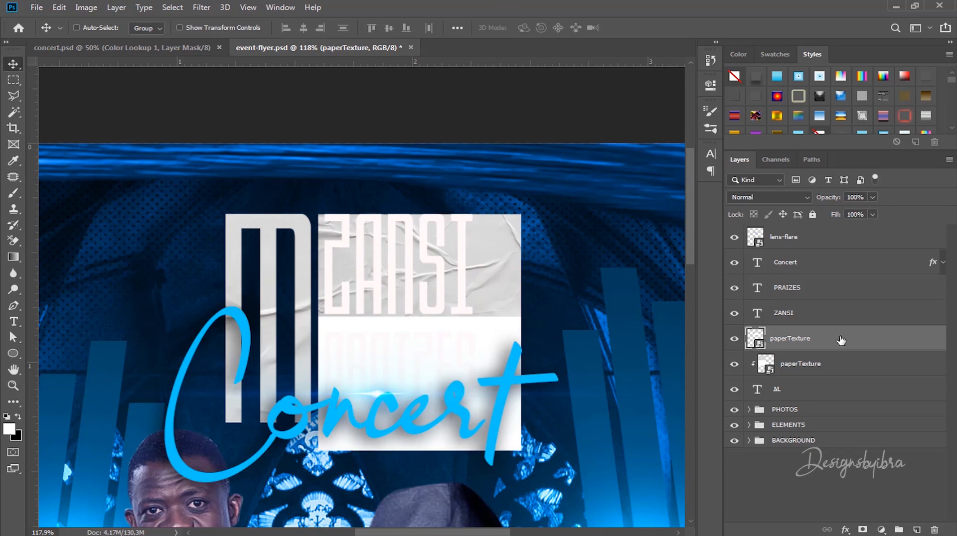
Step: Move the new texture layer above ZANSI and clip it to that text
{"action": "left_click_drag", "start_coordinate": [829, 339], "coordinate": [823, 319]}
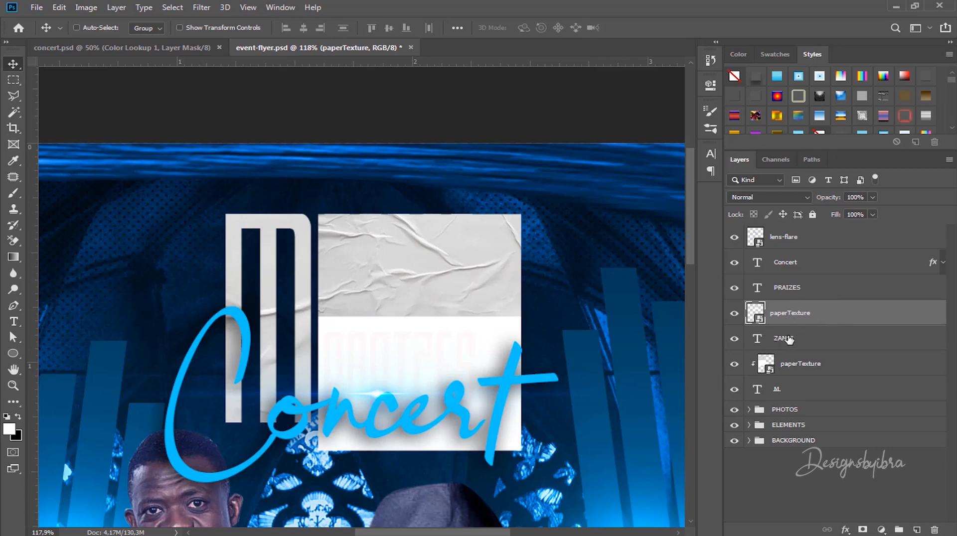
{"action": "key", "text": "alt"}
{"action": "left_click", "coordinate": [763, 321], "text": "alt"}
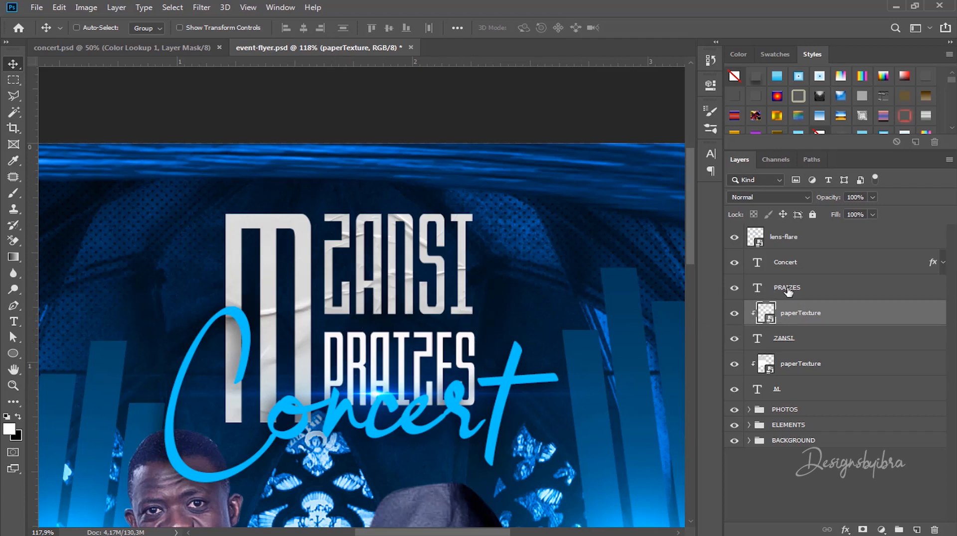
{"action": "left_click", "coordinate": [797, 289]}
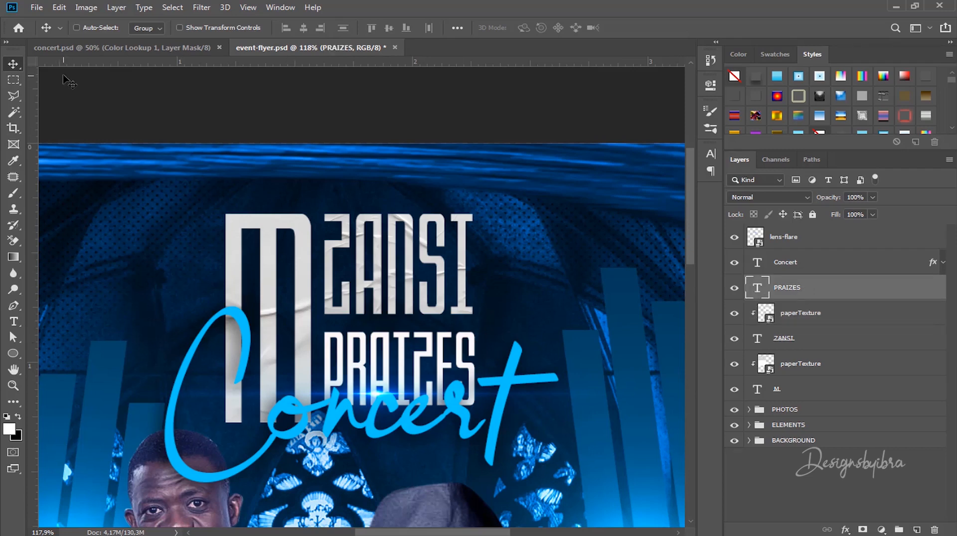
Step: Place a third paperTexture copy, sized to cover the PRAIZES line
{"action": "left_click", "coordinate": [93, 534]}
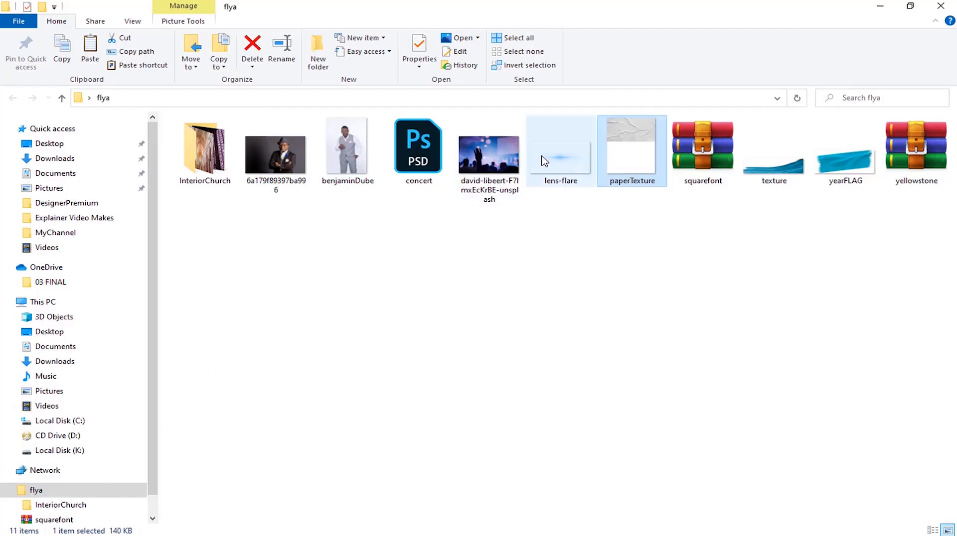
{"action": "left_click_drag", "start_coordinate": [623, 148], "coordinate": [441, 381]}
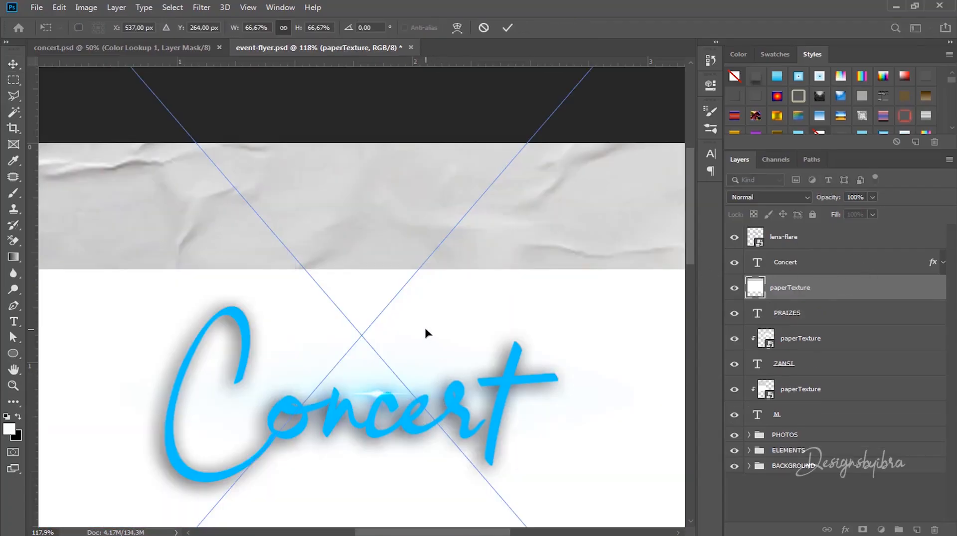
{"action": "scroll", "coordinate": [425, 327], "scroll_direction": "down", "scroll_amount": 14}
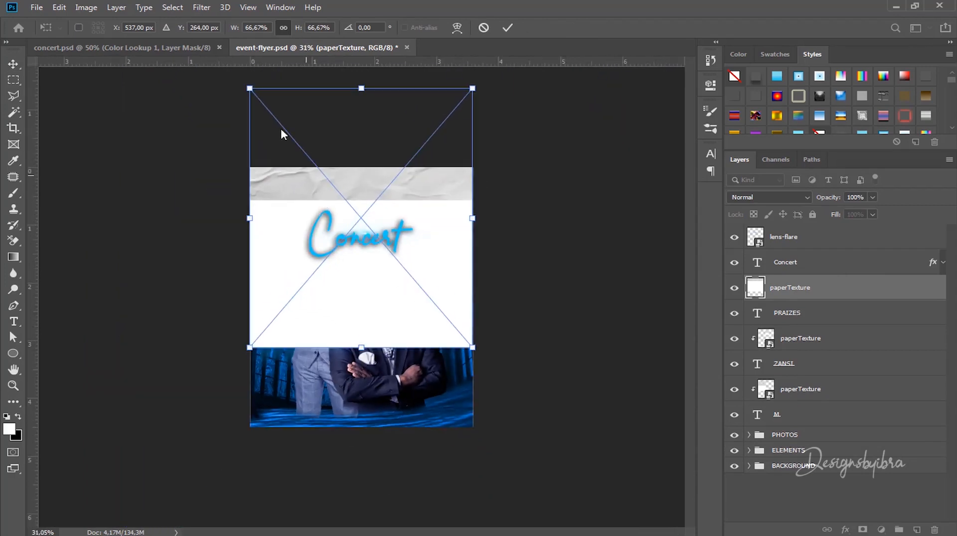
{"action": "left_click_drag", "start_coordinate": [249, 88], "coordinate": [364, 223]}
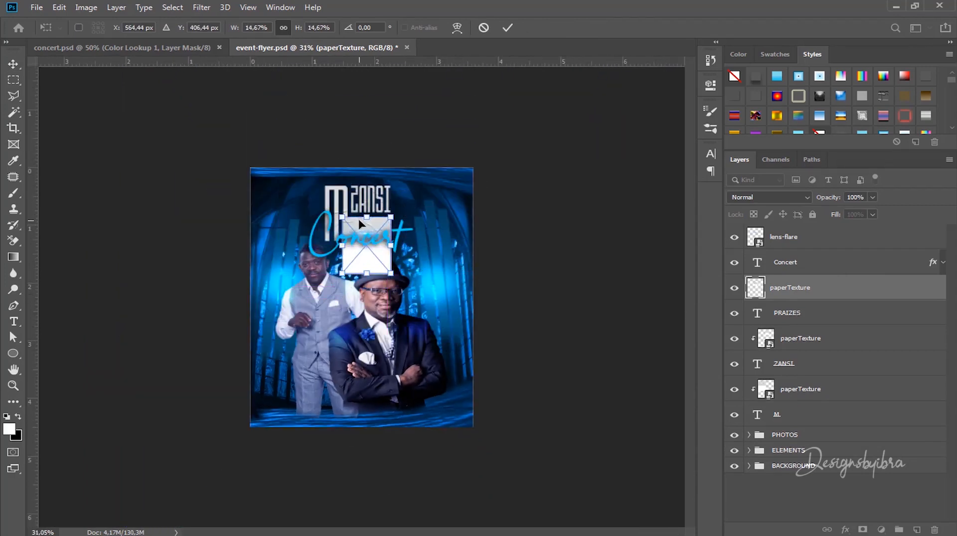
{"action": "scroll", "coordinate": [364, 224], "scroll_direction": "up", "scroll_amount": 10}
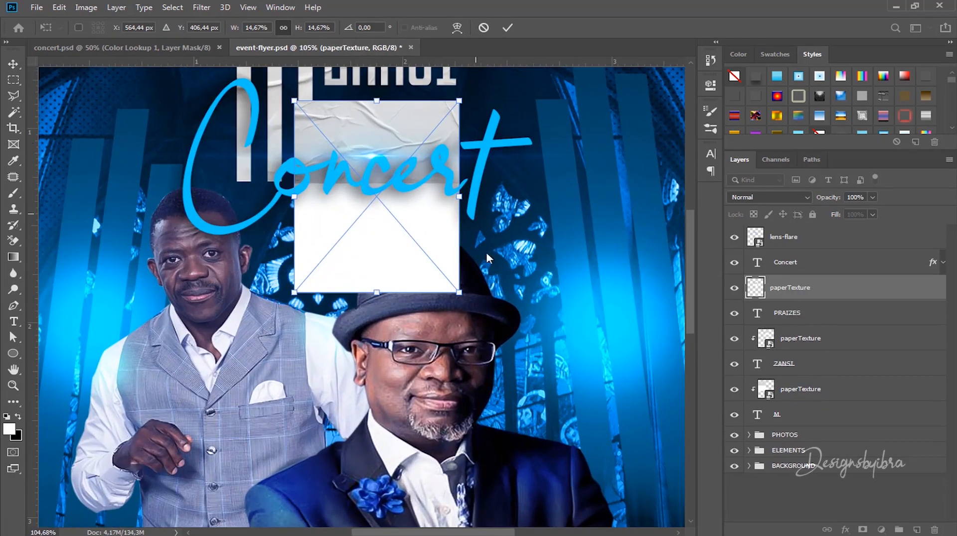
{"action": "left_click_drag", "start_coordinate": [459, 294], "coordinate": [494, 334]}
{"action": "left_click", "coordinate": [507, 27]}
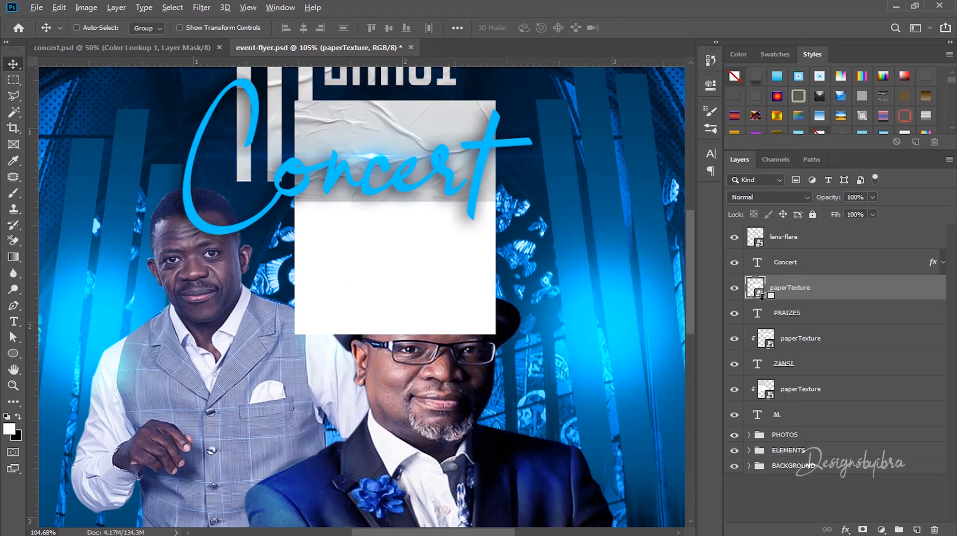
Step: Clip the new paper texture to the PRAIZES text and check the title
{"action": "left_click", "coordinate": [761, 295], "text": "alt"}
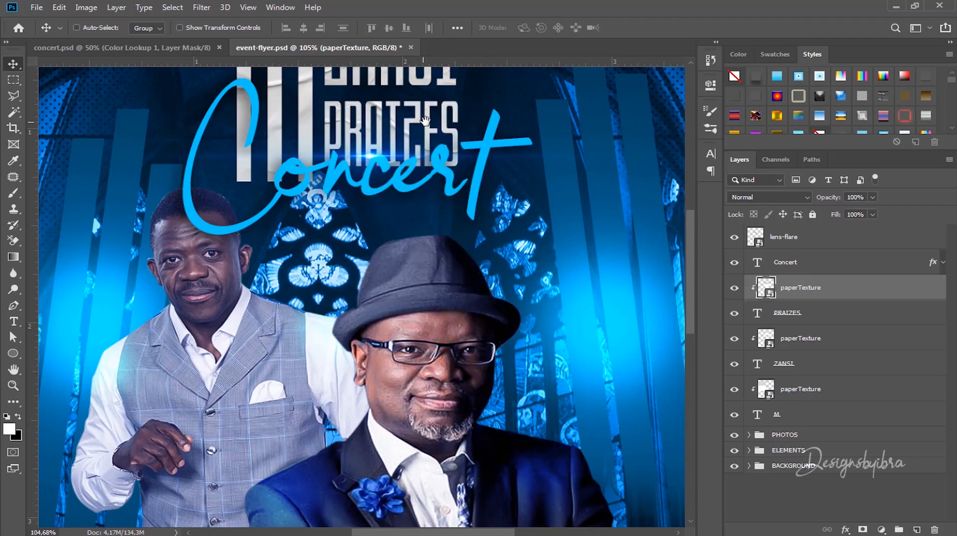
{"action": "left_click_drag", "start_coordinate": [425, 121], "coordinate": [467, 229]}
{"action": "scroll", "coordinate": [468, 239], "scroll_direction": "up", "scroll_amount": 2}
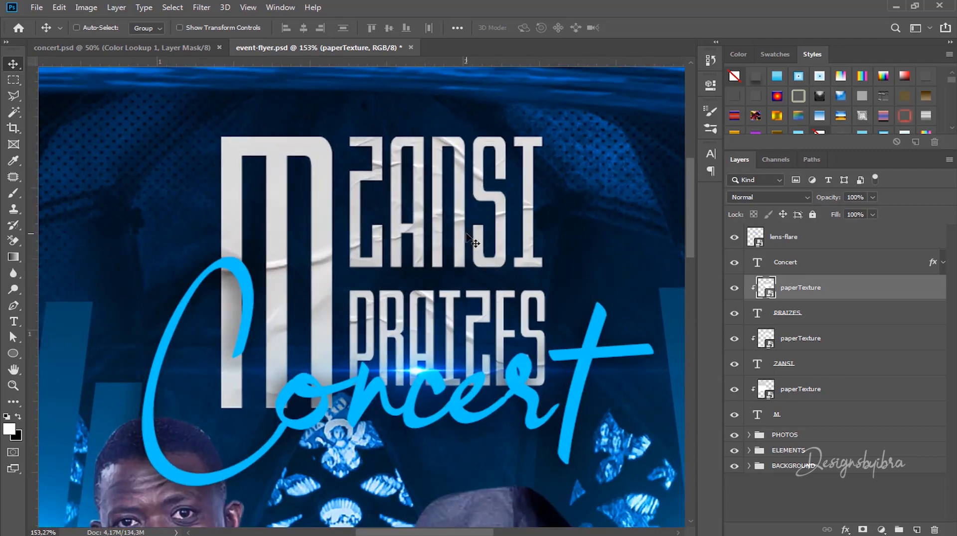
{"action": "scroll", "coordinate": [474, 242], "scroll_direction": "down", "scroll_amount": 2}
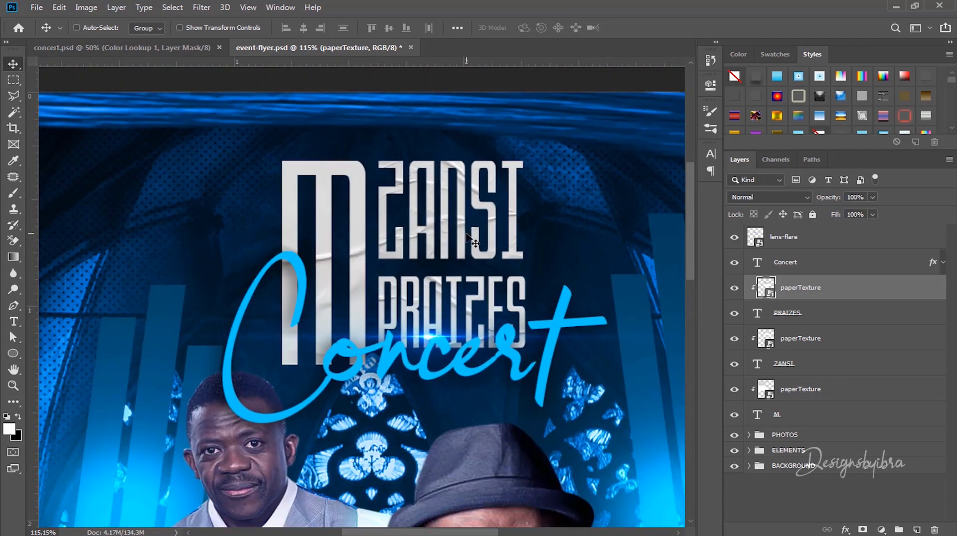
{"action": "scroll", "coordinate": [474, 242], "scroll_direction": "down", "scroll_amount": 4}
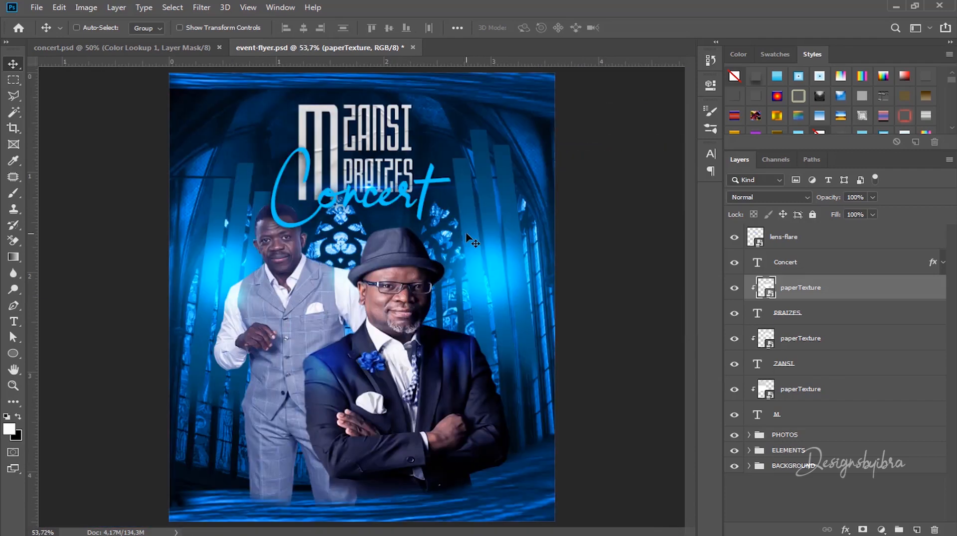
{"action": "scroll", "coordinate": [472, 234], "scroll_direction": "up", "scroll_amount": 1}
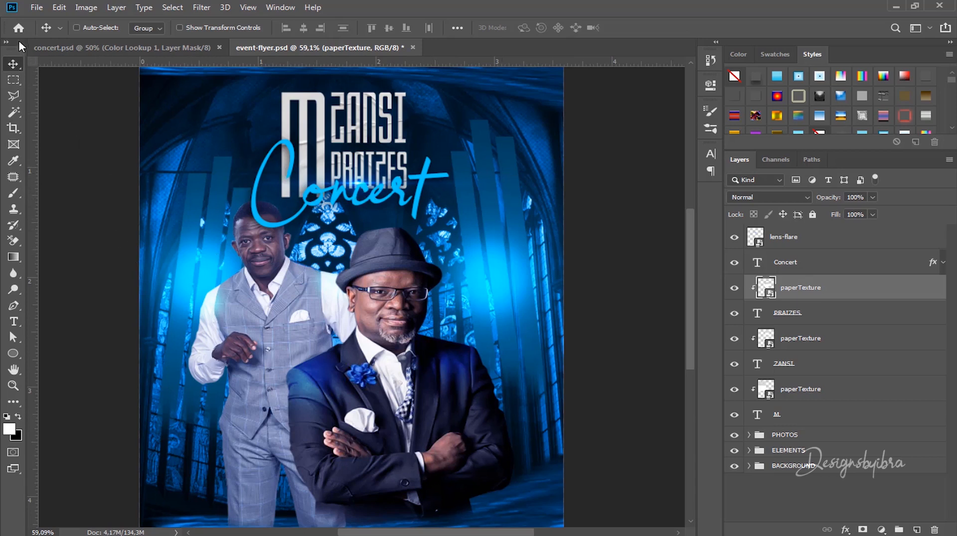
Step: Place the yearFLAG image from the flya folder on the flyer, just below the Concert script
{"action": "left_click", "coordinate": [122, 535]}
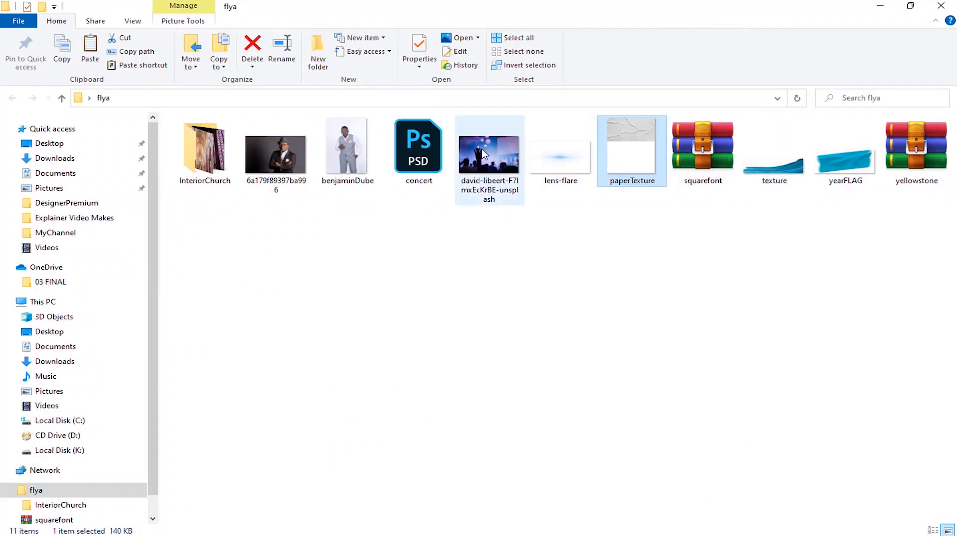
{"action": "left_click", "coordinate": [850, 164]}
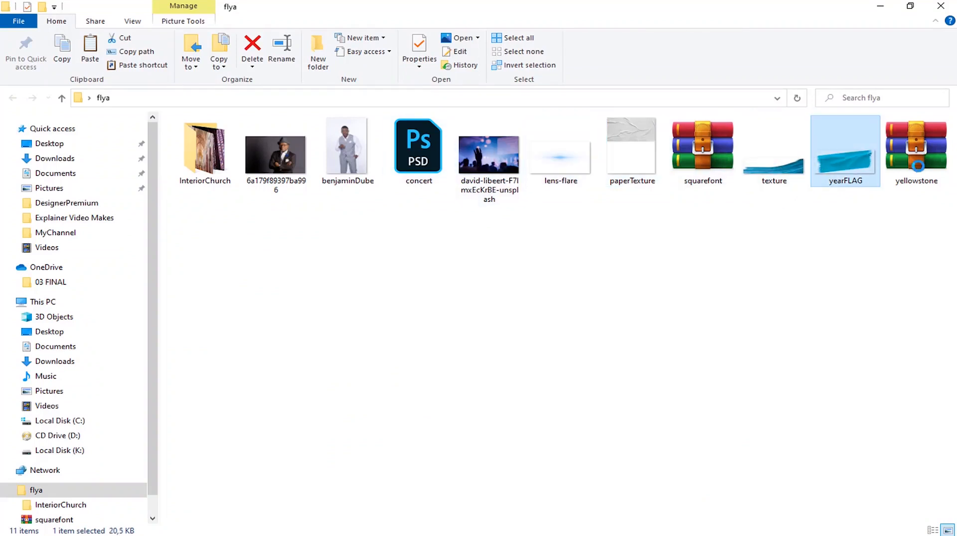
{"action": "left_click_drag", "start_coordinate": [869, 167], "coordinate": [339, 208]}
{"action": "scroll", "coordinate": [337, 241], "scroll_direction": "up", "scroll_amount": 5}
{"action": "scroll", "coordinate": [437, 155], "scroll_direction": "down", "scroll_amount": 4}
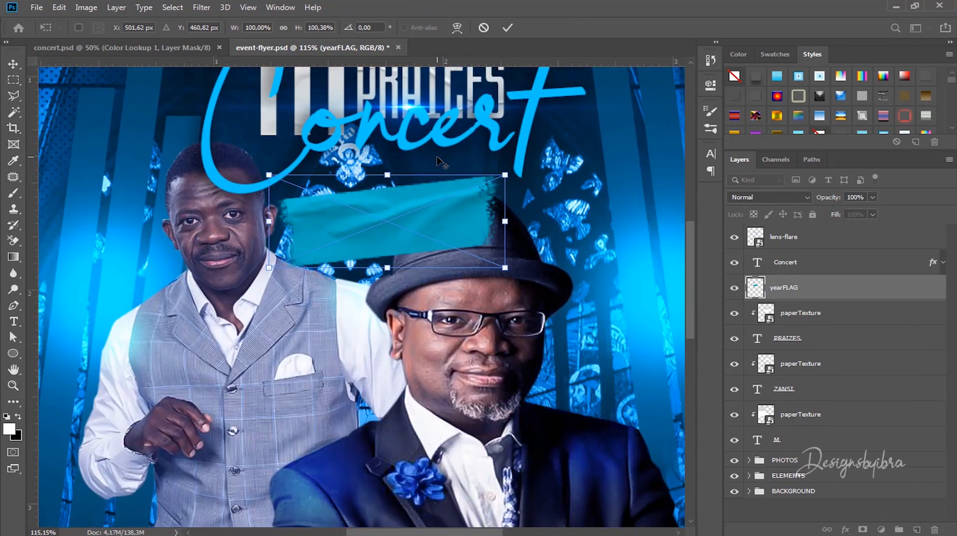
{"action": "scroll", "coordinate": [424, 176], "scroll_direction": "up", "scroll_amount": 3}
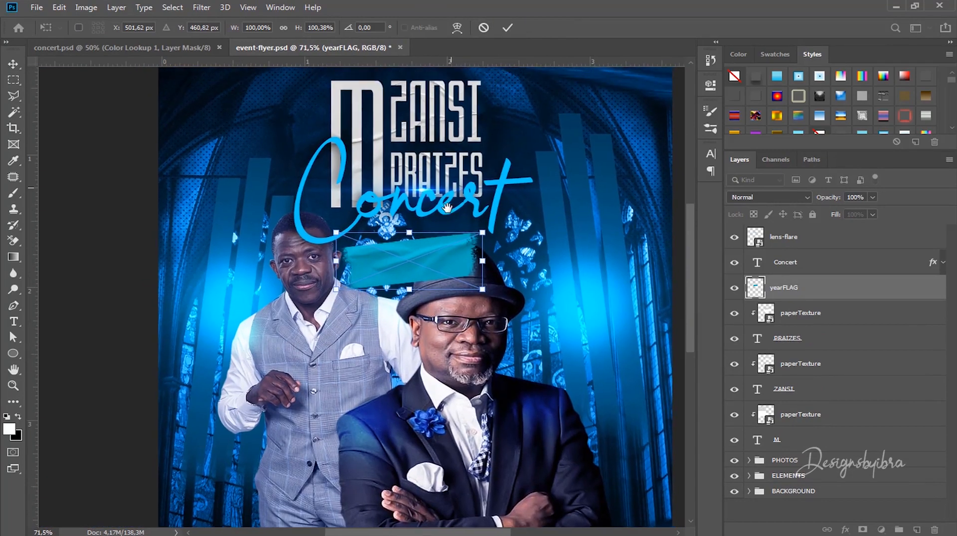
{"action": "mouse_move", "coordinate": [424, 252]}
{"action": "left_mouse_down"}
{"action": "mouse_move", "coordinate": [414, 239]}
{"action": "mouse_move", "coordinate": [424, 243]}
{"action": "left_mouse_up"}
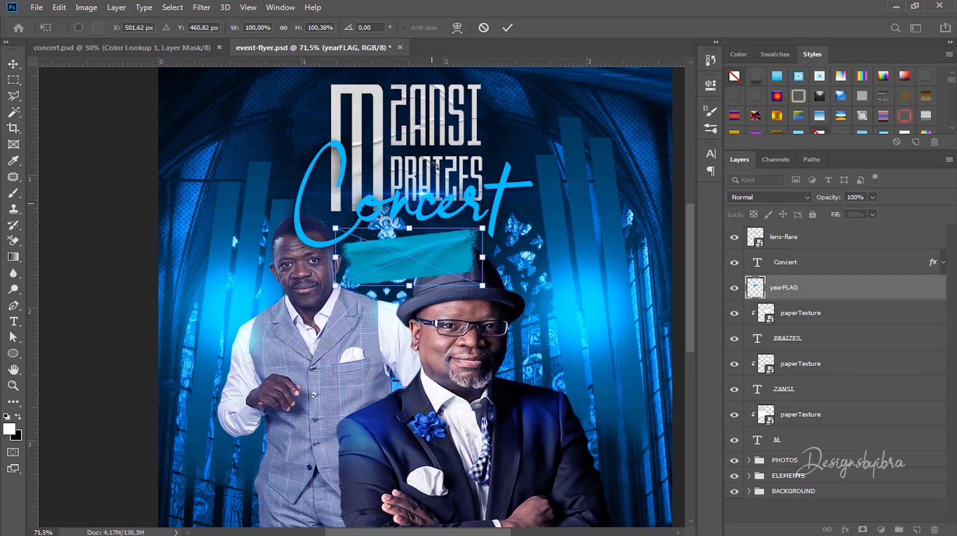
{"action": "left_click", "coordinate": [506, 27]}
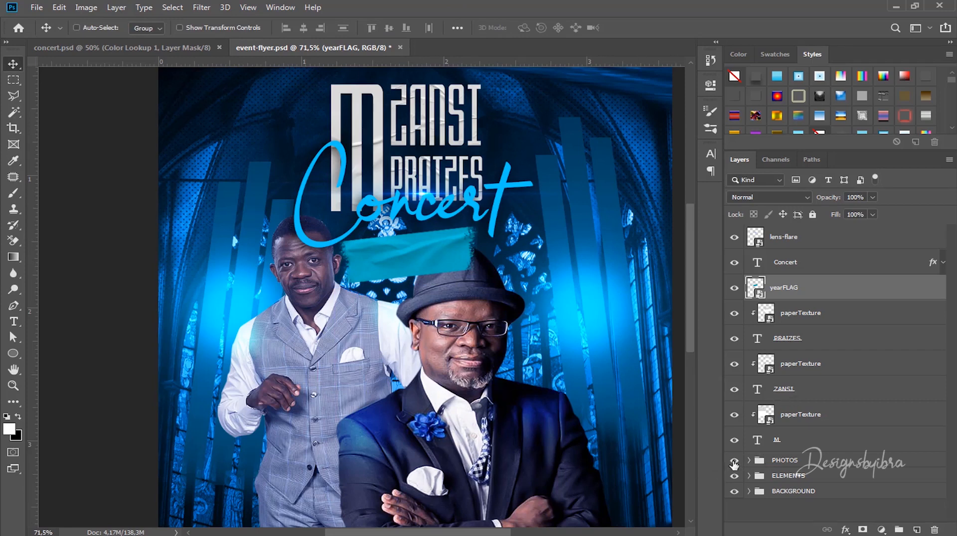
Step: Hide the PHOTOS group and move yearFLAG to the top of the layer stack
{"action": "left_click", "coordinate": [734, 462]}
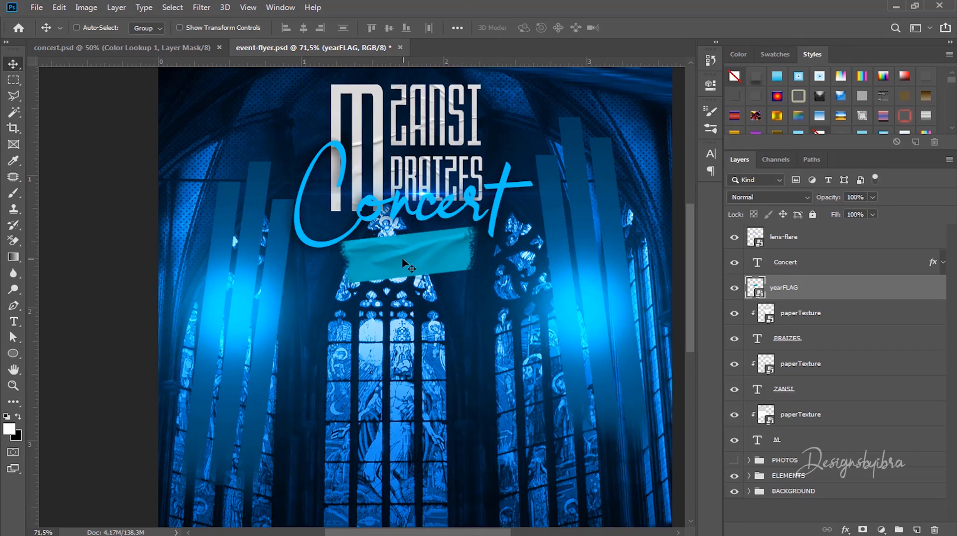
{"action": "scroll", "coordinate": [408, 264], "scroll_direction": "up", "scroll_amount": 1}
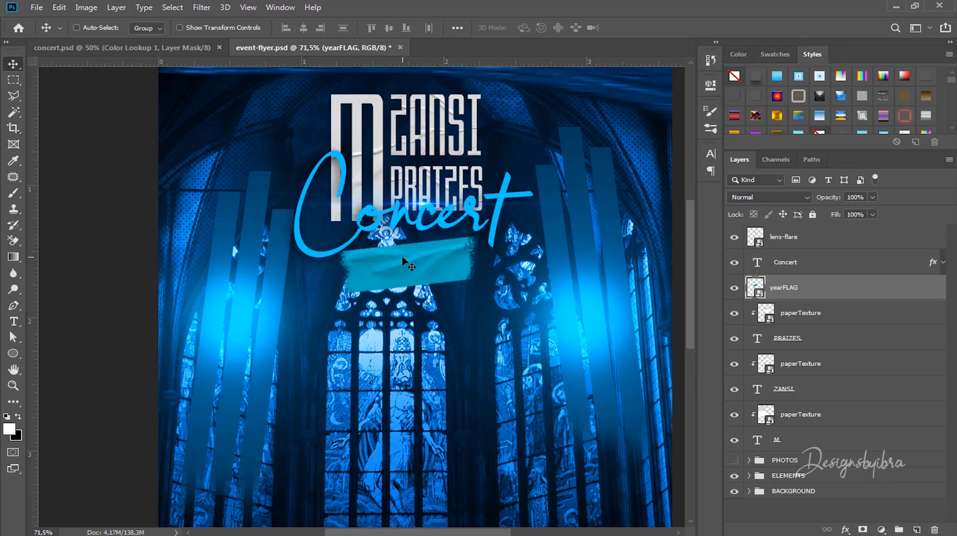
{"action": "scroll", "coordinate": [408, 264], "scroll_direction": "up", "scroll_amount": 4}
{"action": "scroll", "coordinate": [408, 264], "scroll_direction": "down", "scroll_amount": 4}
{"action": "scroll", "coordinate": [407, 264], "scroll_direction": "up", "scroll_amount": 2}
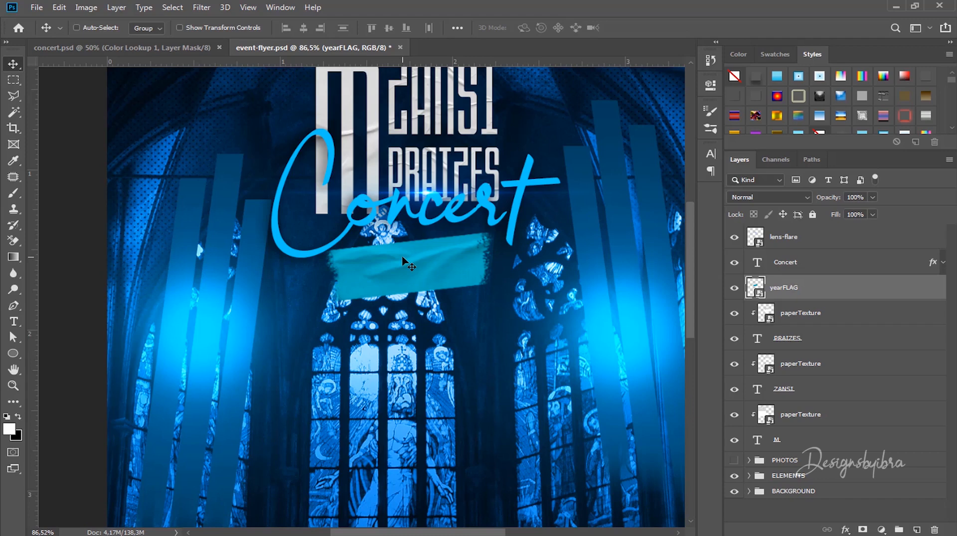
{"action": "scroll", "coordinate": [403, 258], "scroll_direction": "down", "scroll_amount": 1}
{"action": "scroll", "coordinate": [402, 258], "scroll_direction": "up", "scroll_amount": 3}
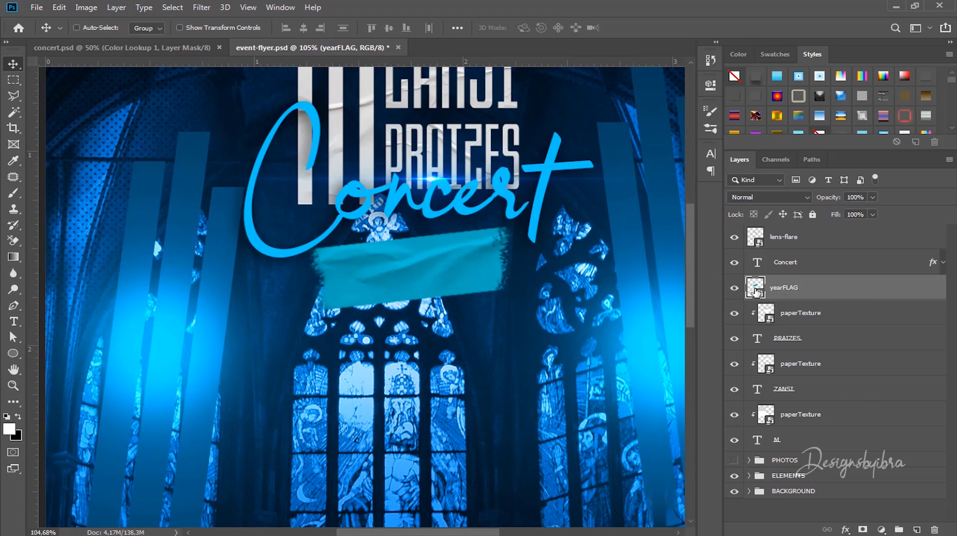
{"action": "left_click_drag", "start_coordinate": [817, 289], "coordinate": [824, 225]}
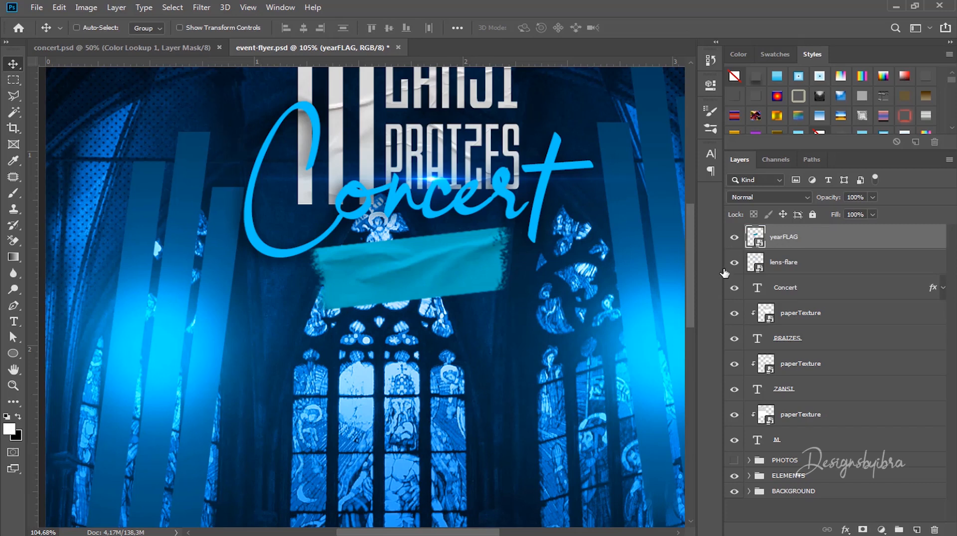
Step: Tint yearFLAG blue with a clipped Color Balance layer at midtones Blue +89
{"action": "left_click", "coordinate": [881, 530]}
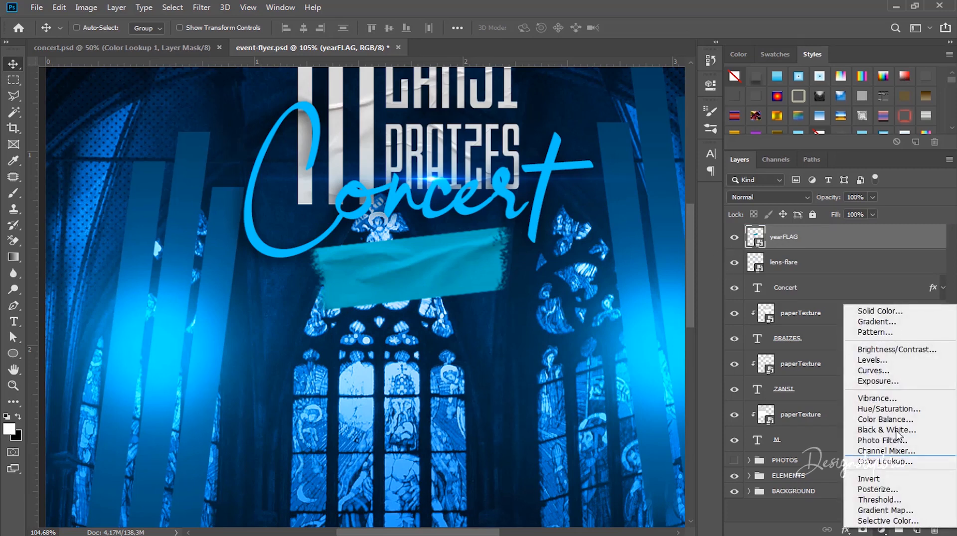
{"action": "left_click", "coordinate": [891, 420]}
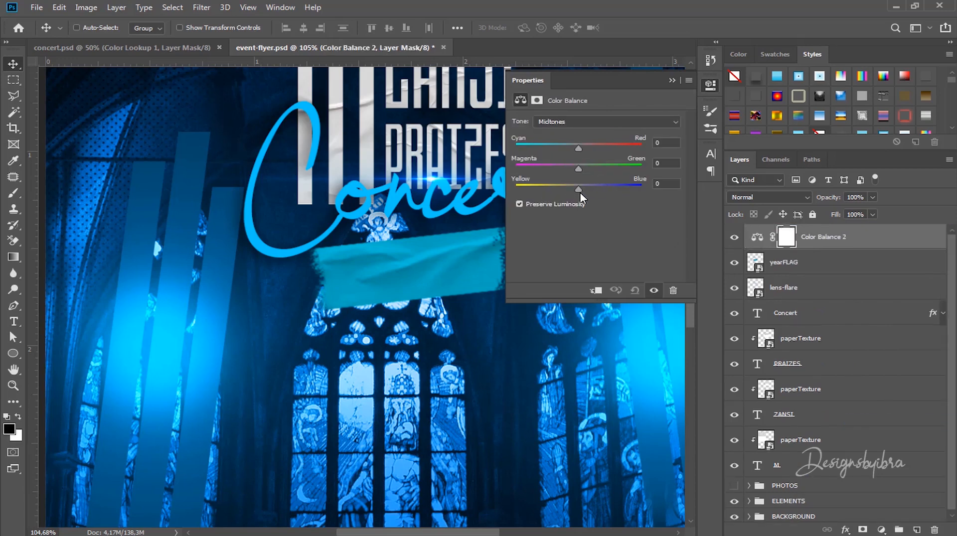
{"action": "left_click_drag", "start_coordinate": [580, 190], "coordinate": [626, 193]}
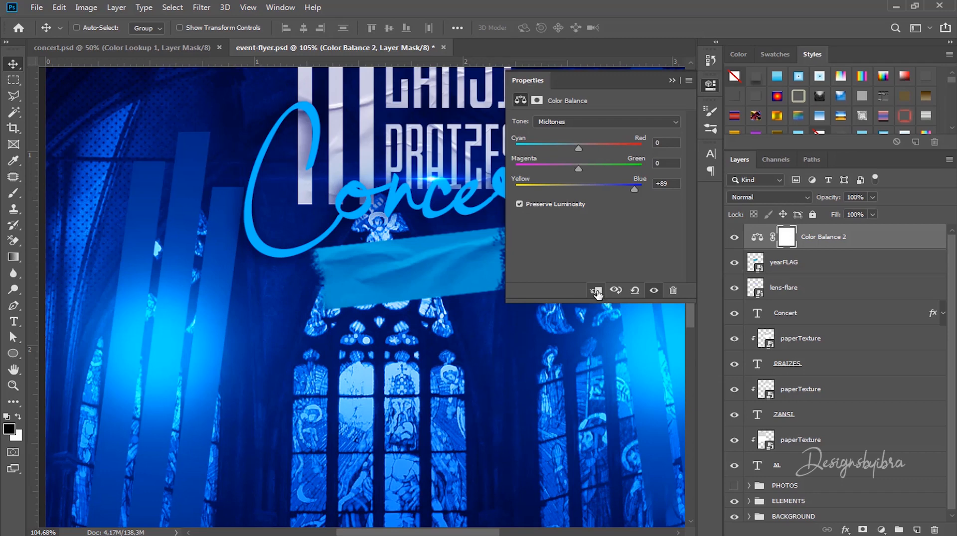
{"action": "left_click", "coordinate": [595, 291]}
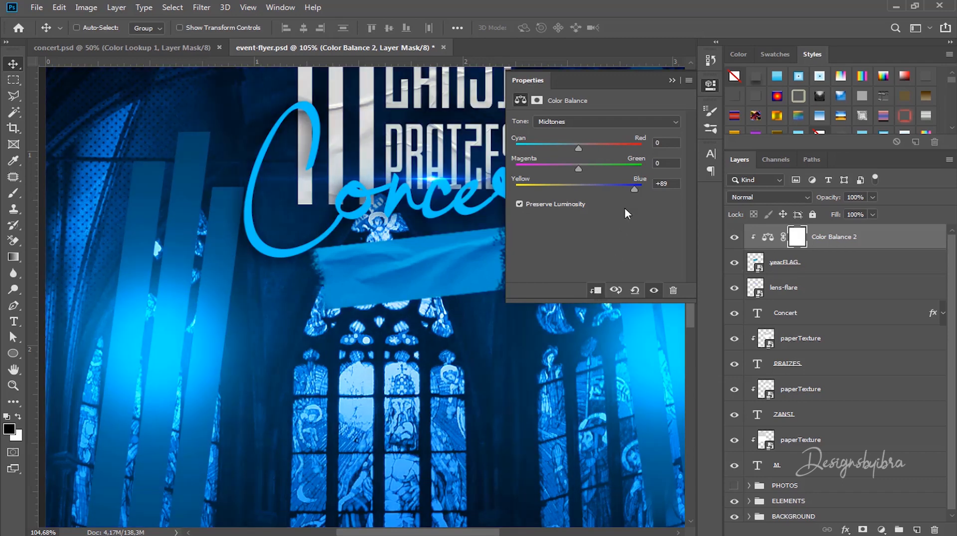
{"action": "left_click", "coordinate": [672, 81]}
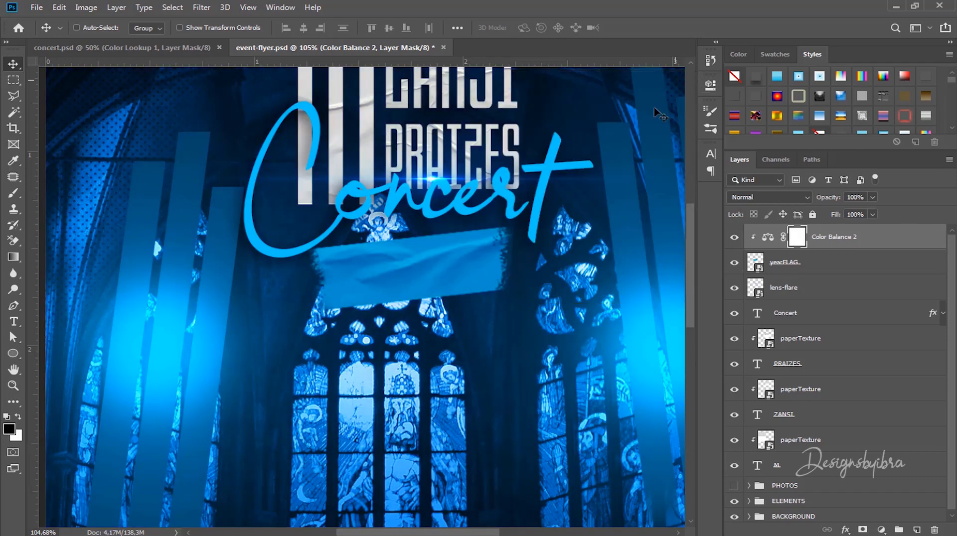
{"action": "key", "text": "ctrl+0"}
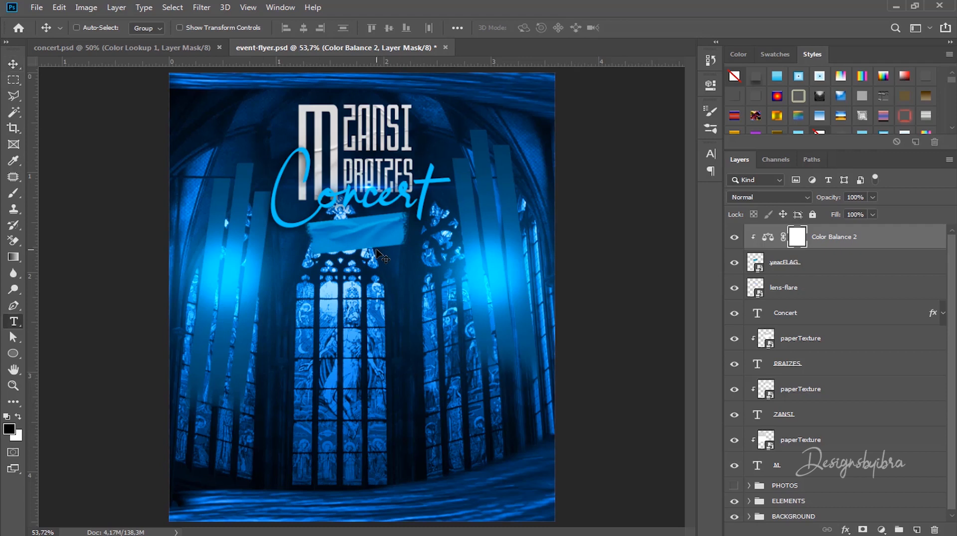
Step: Add a '2021' text layer set in Hanson Bold at 22 pt
{"action": "key", "text": "t"}
{"action": "left_click", "coordinate": [350, 291]}
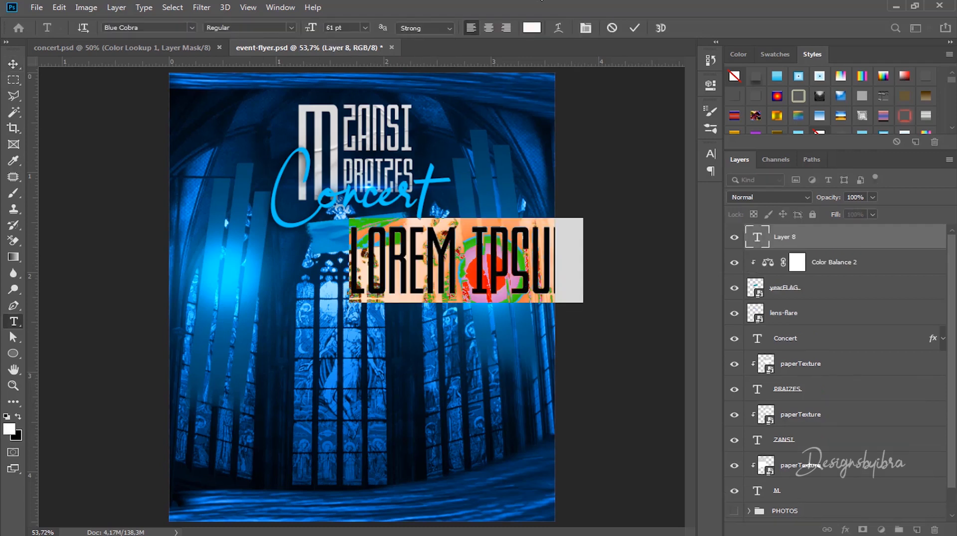
{"action": "type", "text": "2021"}
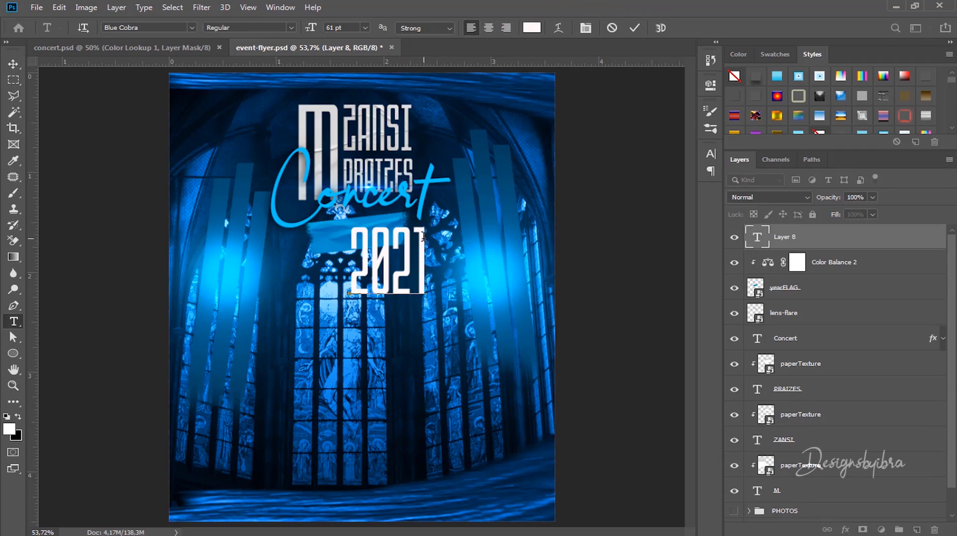
{"action": "left_click_drag", "start_coordinate": [426, 232], "coordinate": [344, 234]}
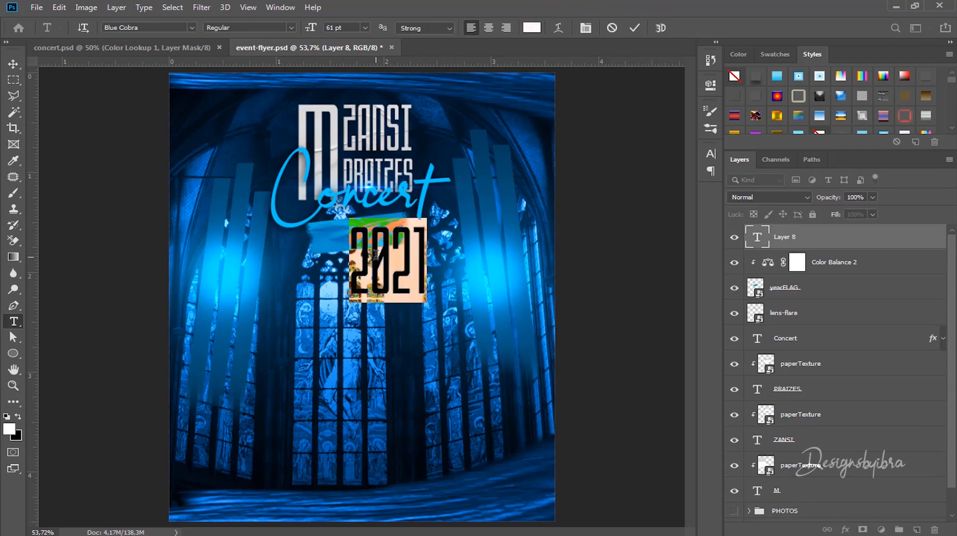
{"action": "scroll", "coordinate": [375, 255], "scroll_direction": "up", "scroll_amount": 4}
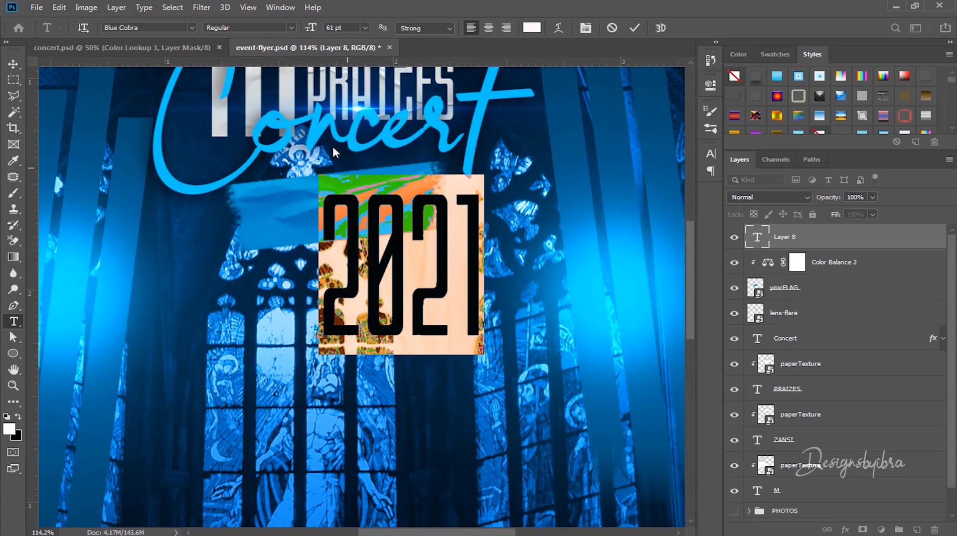
{"action": "left_click", "coordinate": [155, 29]}
{"action": "type", "text": "ha"}
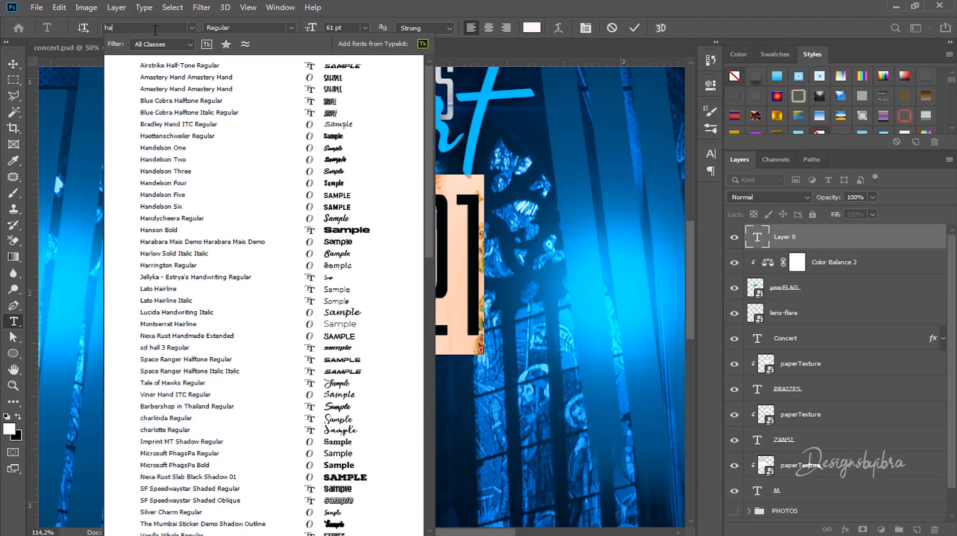
{"action": "type", "text": "ns"}
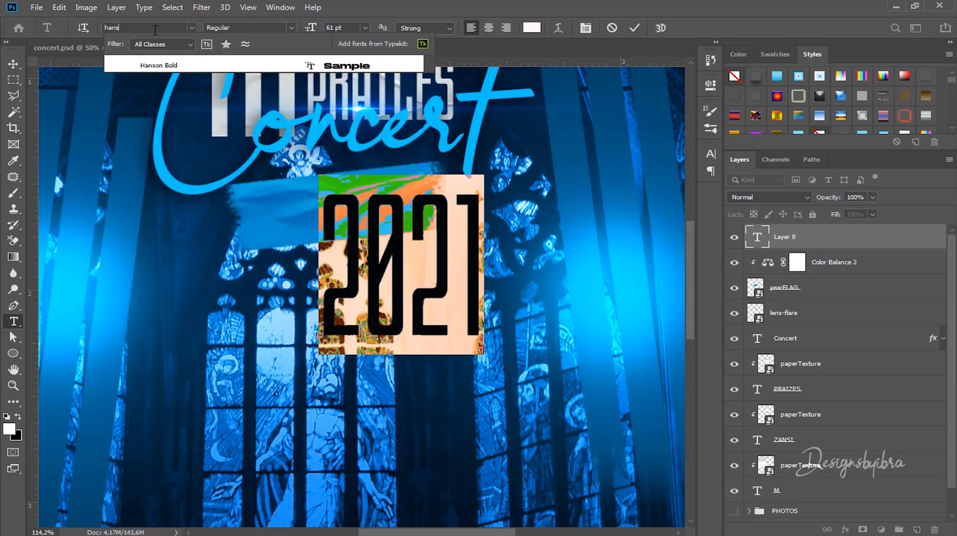
{"action": "left_click", "coordinate": [157, 66]}
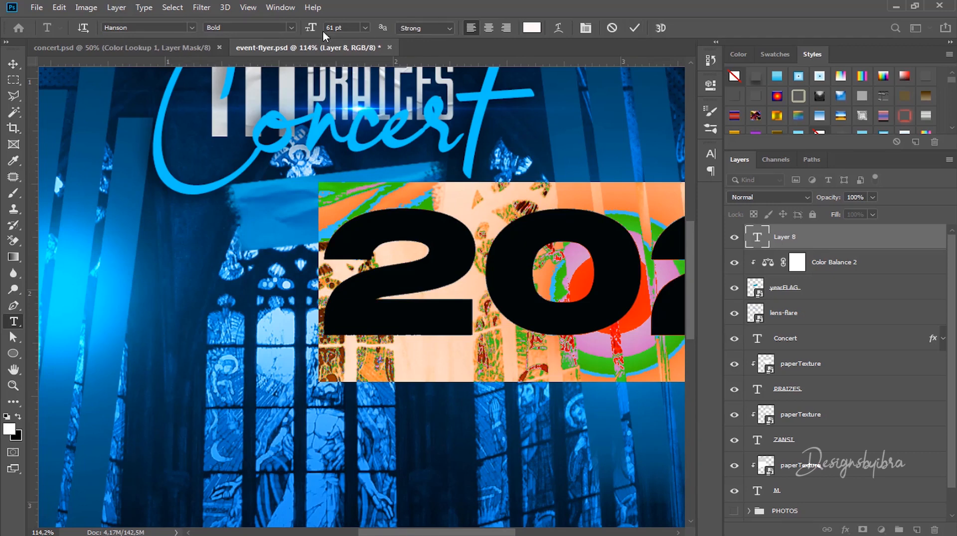
{"action": "left_click_drag", "start_coordinate": [311, 30], "coordinate": [288, 38]}
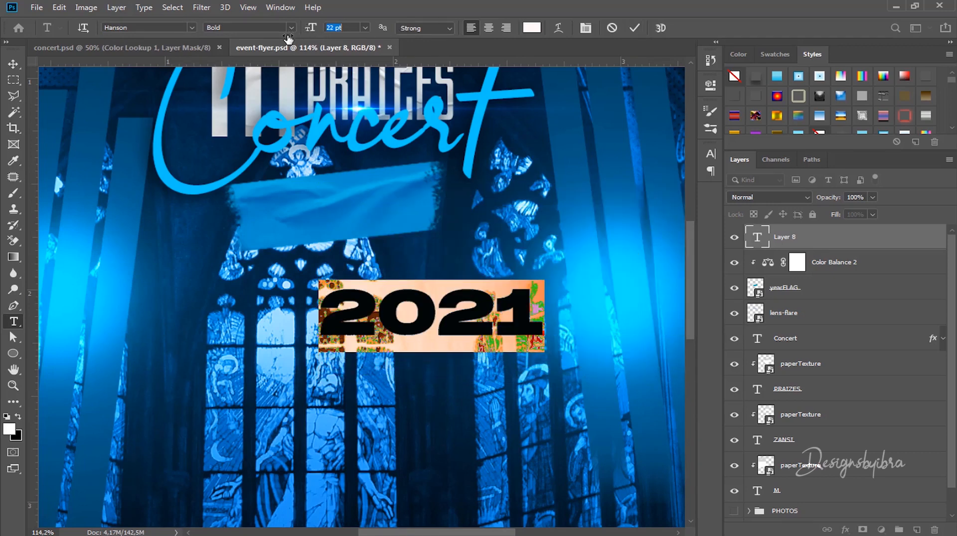
{"action": "left_click", "coordinate": [13, 64]}
Step: Move 2021 onto the blue banner and scale it down to about 85.53%
{"action": "mouse_move", "coordinate": [396, 293]}
{"action": "left_mouse_down"}
{"action": "mouse_move", "coordinate": [329, 249]}
{"action": "mouse_move", "coordinate": [307, 194]}
{"action": "left_mouse_up"}
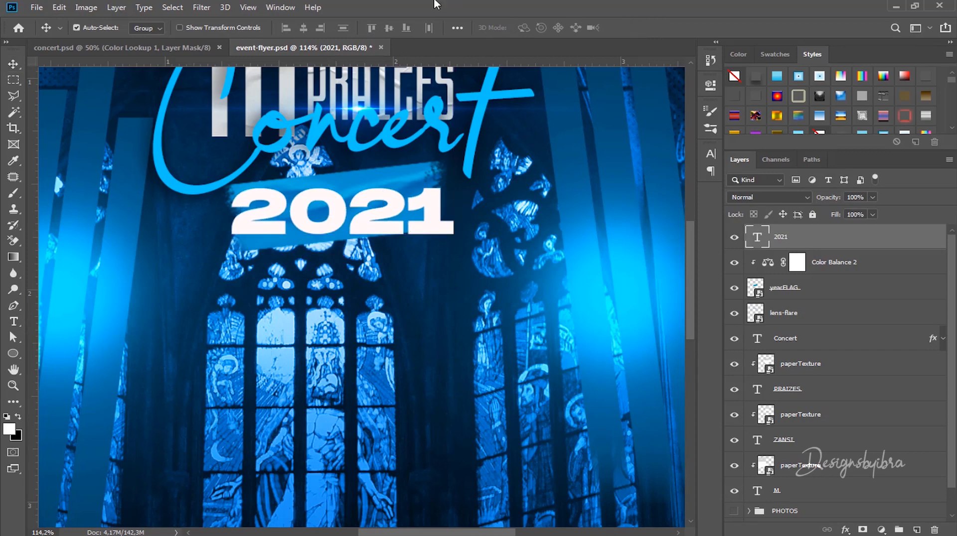
{"action": "key", "text": "ctrl+t"}
{"action": "left_click_drag", "start_coordinate": [454, 250], "coordinate": [421, 206]}
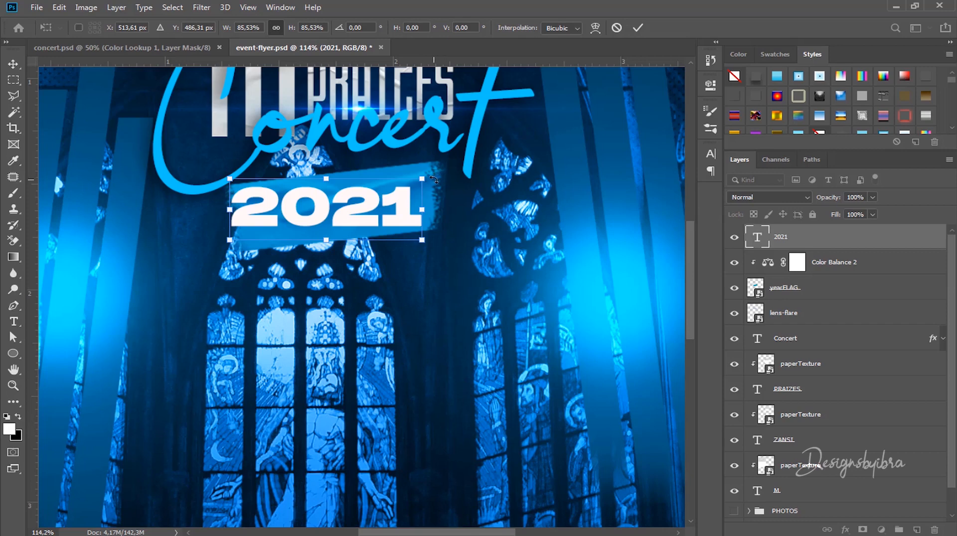
Step: Rotate the 2021 text to -6.26° to follow the banner and commit the transform
{"action": "left_click_drag", "start_coordinate": [433, 179], "coordinate": [396, 197]}
{"action": "left_click", "coordinate": [637, 28]}
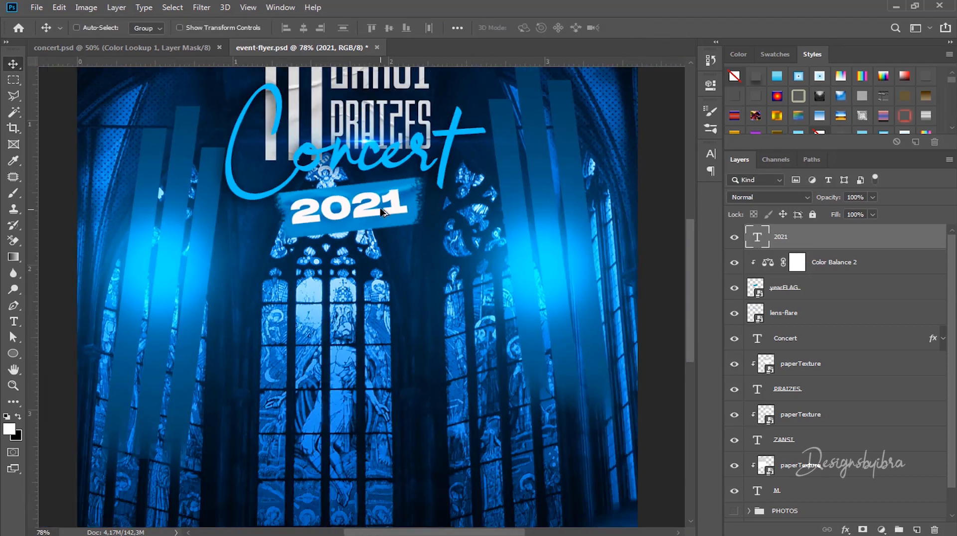
{"action": "scroll", "coordinate": [381, 215], "scroll_direction": "down", "scroll_amount": 2}
{"action": "left_click_drag", "start_coordinate": [414, 199], "coordinate": [433, 286]}
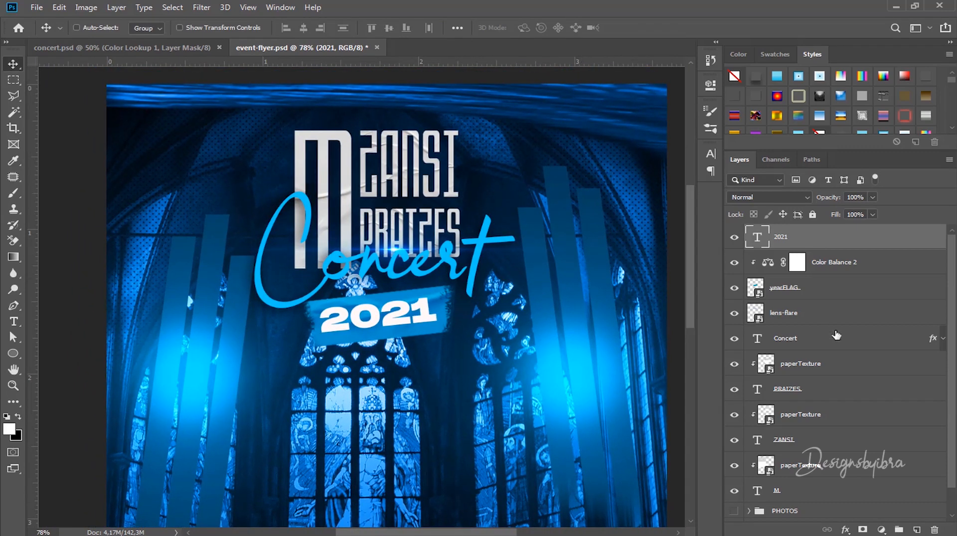
{"action": "scroll", "coordinate": [837, 373], "scroll_direction": "down", "scroll_amount": 1}
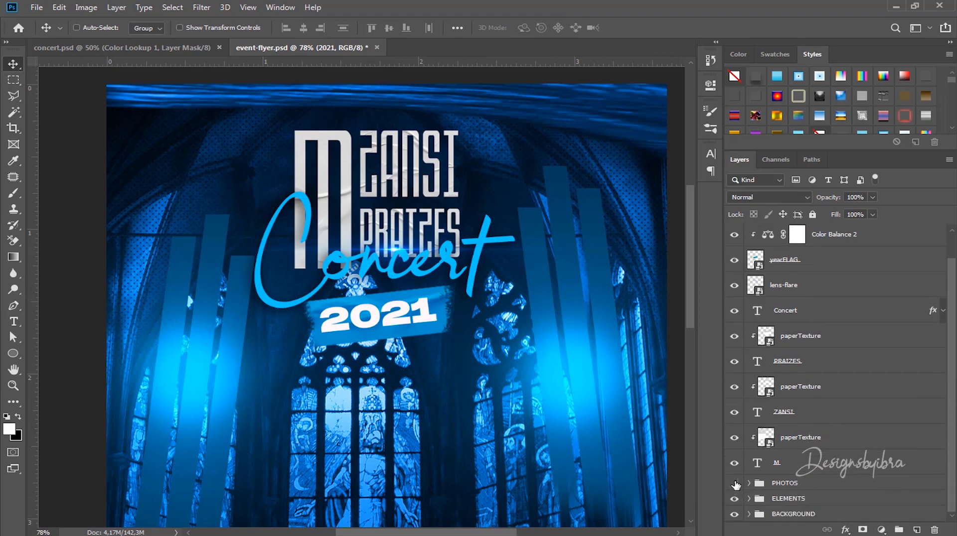
Step: Make the PHOTOS group visible again so both artist photos reappear
{"action": "left_click", "coordinate": [734, 483]}
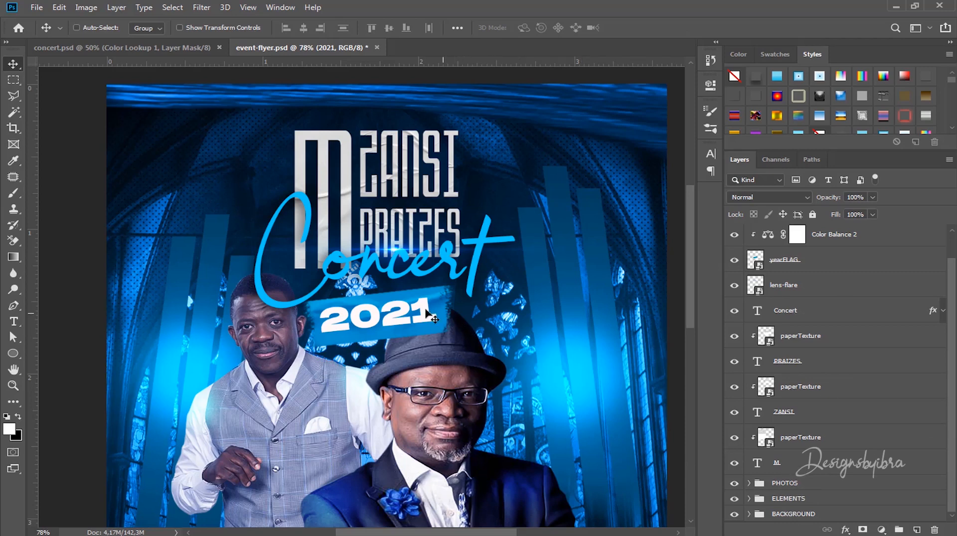
{"action": "scroll", "coordinate": [397, 322], "scroll_direction": "up", "scroll_amount": 3}
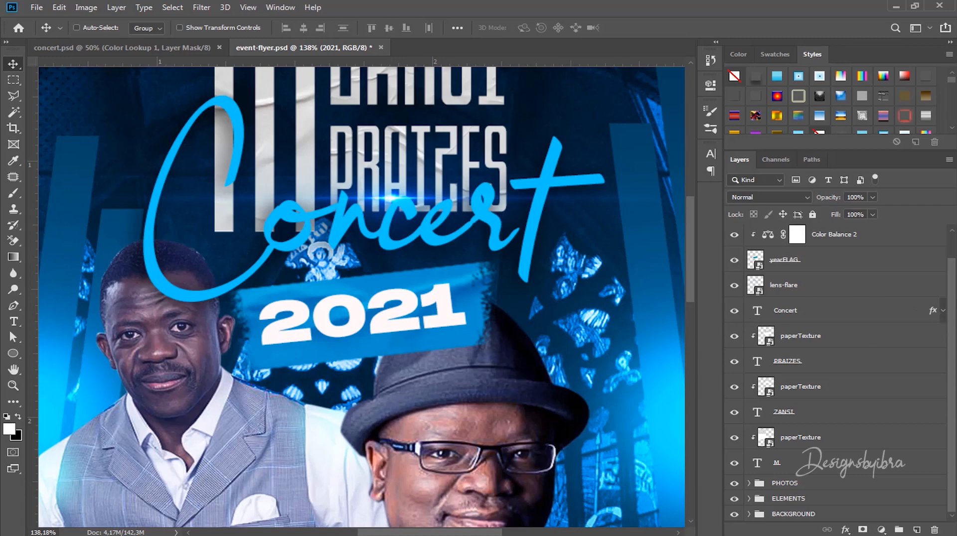
{"action": "scroll", "coordinate": [951, 247], "scroll_direction": "up", "scroll_amount": 2}
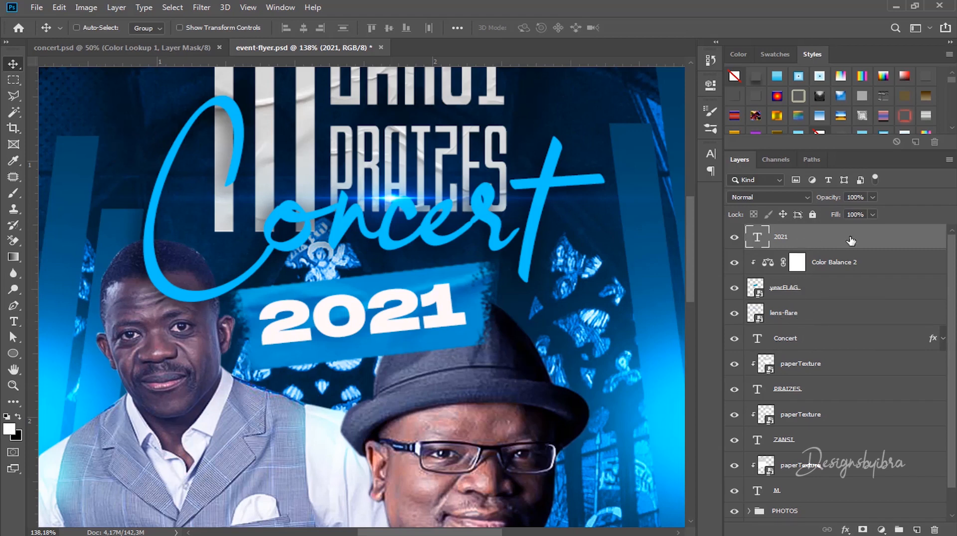
Step: Copy the Concert layer's drop shadow effect onto the 2021 text layer
{"action": "double_click", "coordinate": [930, 339]}
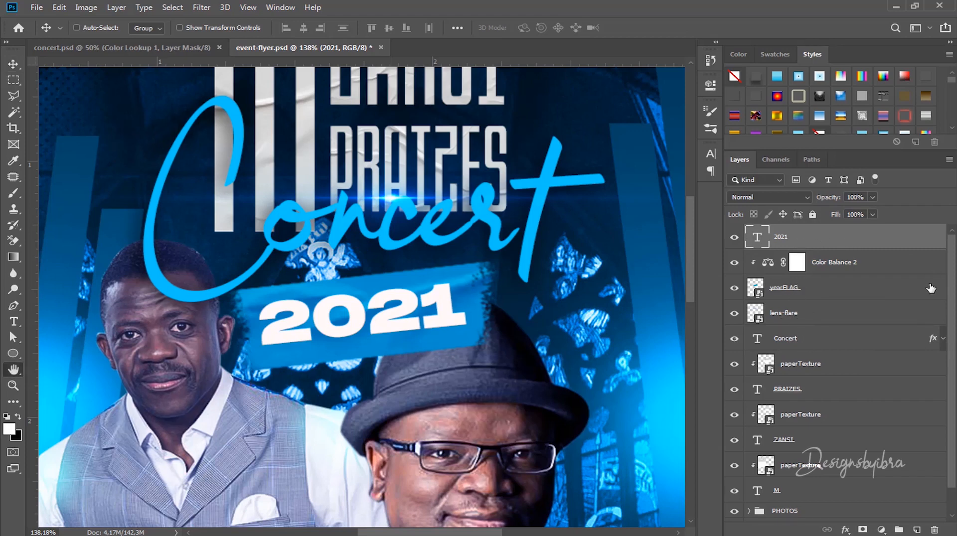
{"action": "left_click", "coordinate": [763, 111]}
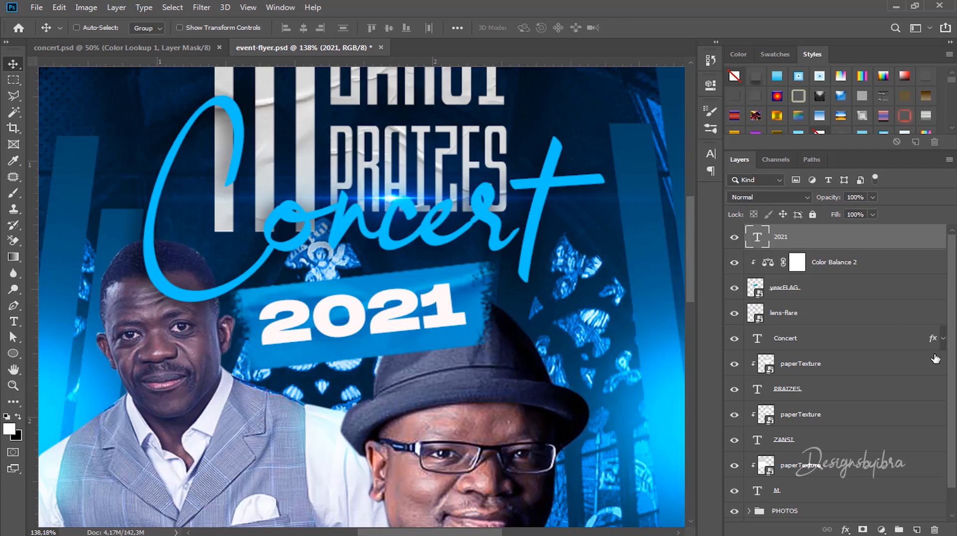
{"action": "left_click_drag", "start_coordinate": [933, 343], "coordinate": [922, 247]}
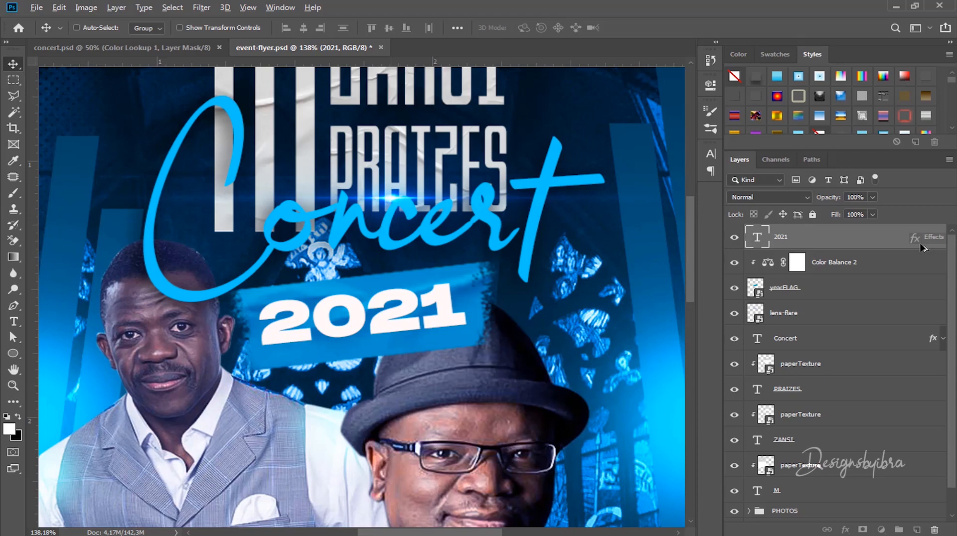
{"action": "left_click_drag", "start_coordinate": [923, 248], "coordinate": [922, 248]}
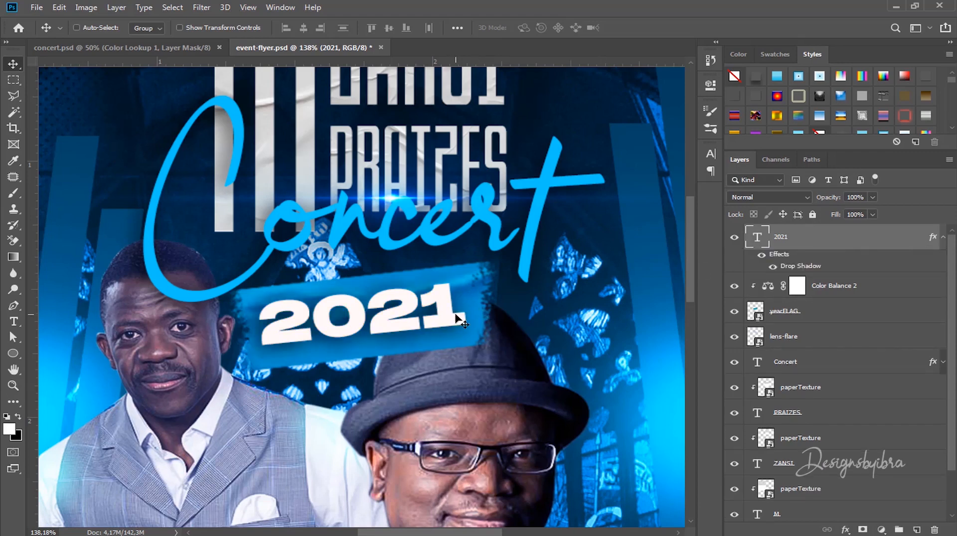
{"action": "scroll", "coordinate": [429, 308], "scroll_direction": "down", "scroll_amount": 5}
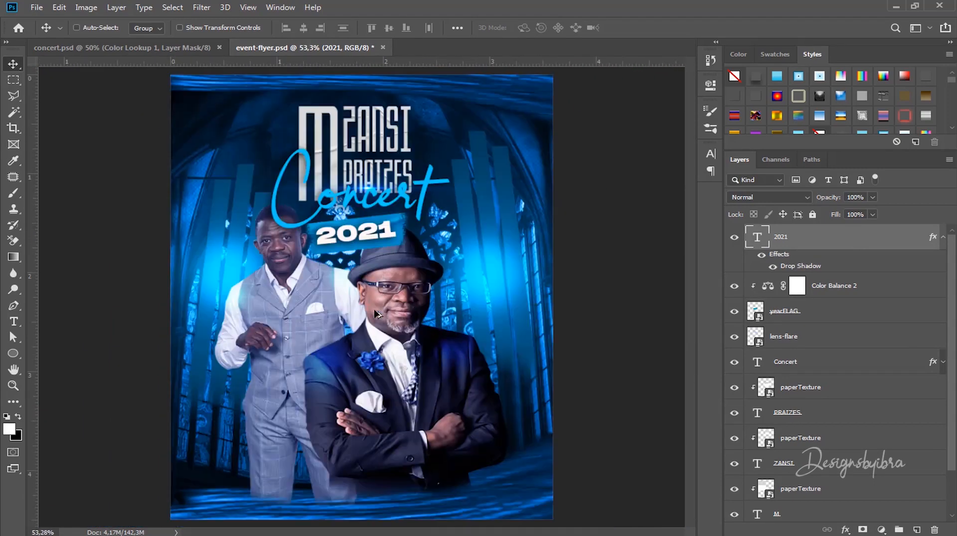
{"action": "scroll", "coordinate": [336, 229], "scroll_direction": "up", "scroll_amount": 3}
{"action": "scroll", "coordinate": [336, 229], "scroll_direction": "up", "scroll_amount": 2}
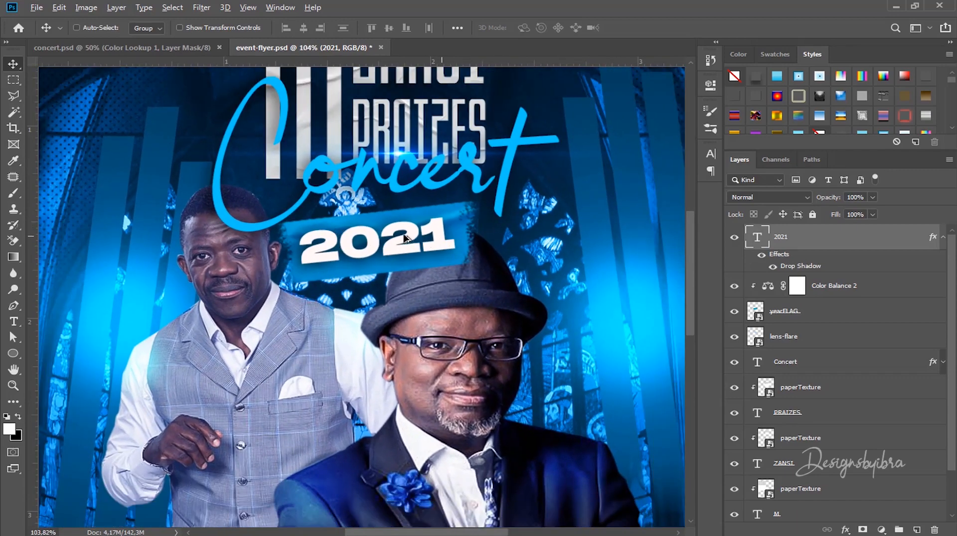
{"action": "scroll", "coordinate": [403, 236], "scroll_direction": "down", "scroll_amount": 3}
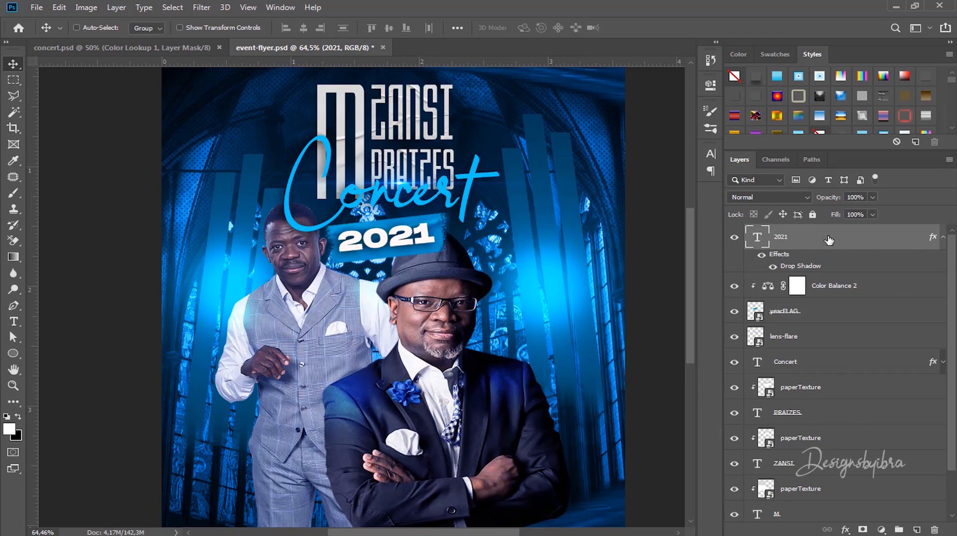
{"action": "scroll", "coordinate": [951, 244], "scroll_direction": "down", "scroll_amount": 1}
{"action": "scroll", "coordinate": [817, 458], "scroll_direction": "down", "scroll_amount": 1}
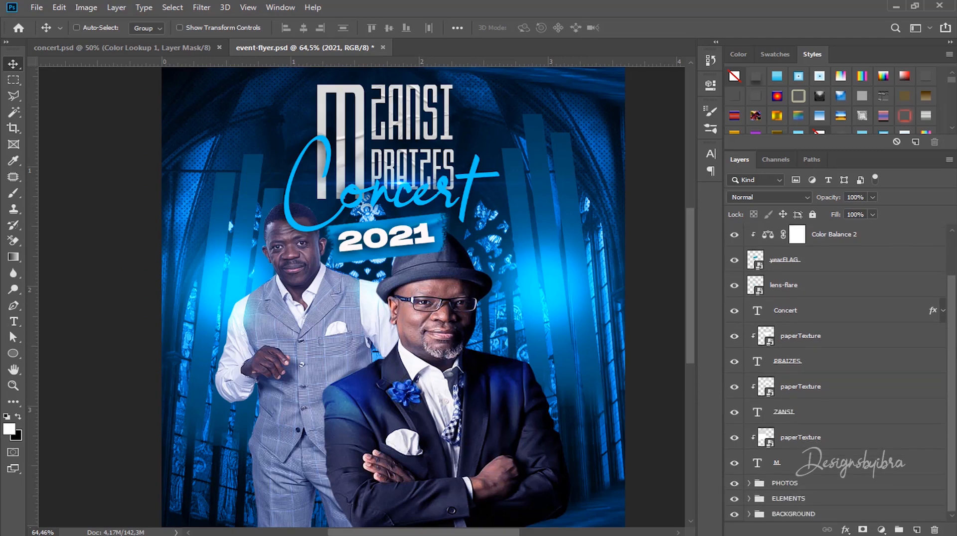
Step: Group the title layers as 'EVENT TITLE' and move the PHOTOS group above it
{"action": "left_click", "coordinate": [817, 463], "text": "shift"}
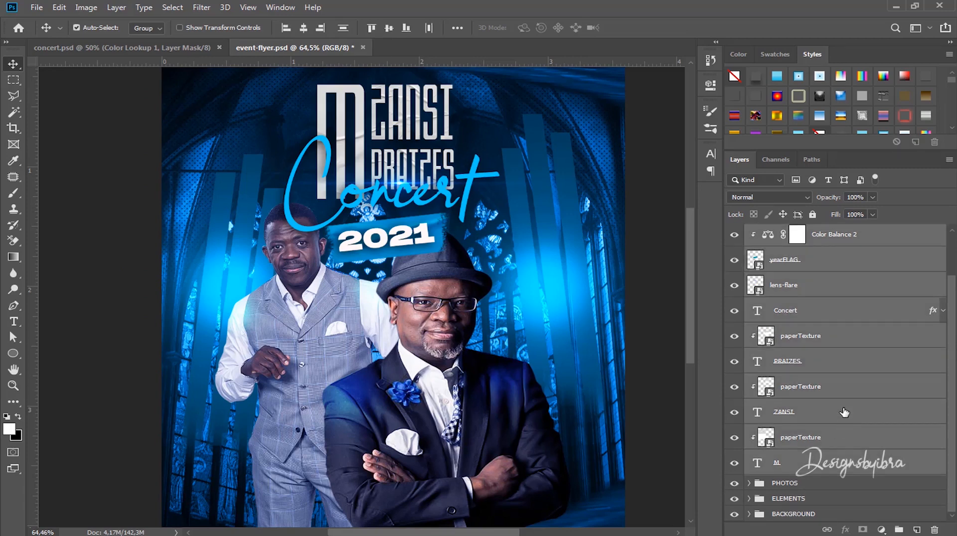
{"action": "key", "text": "ctrl+g"}
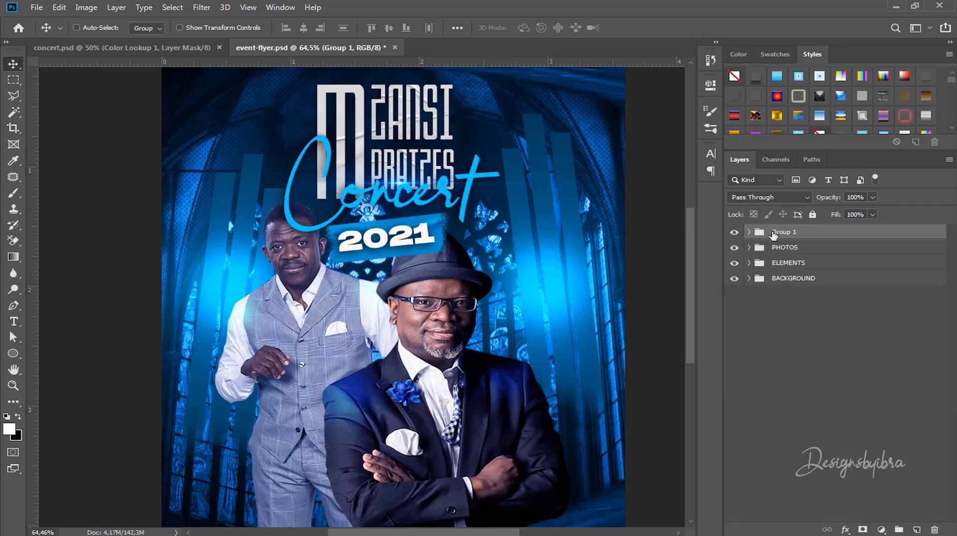
{"action": "double_click", "coordinate": [779, 232]}
{"action": "type", "text": "EVENT TITLE"}
{"action": "key", "text": "Return"}
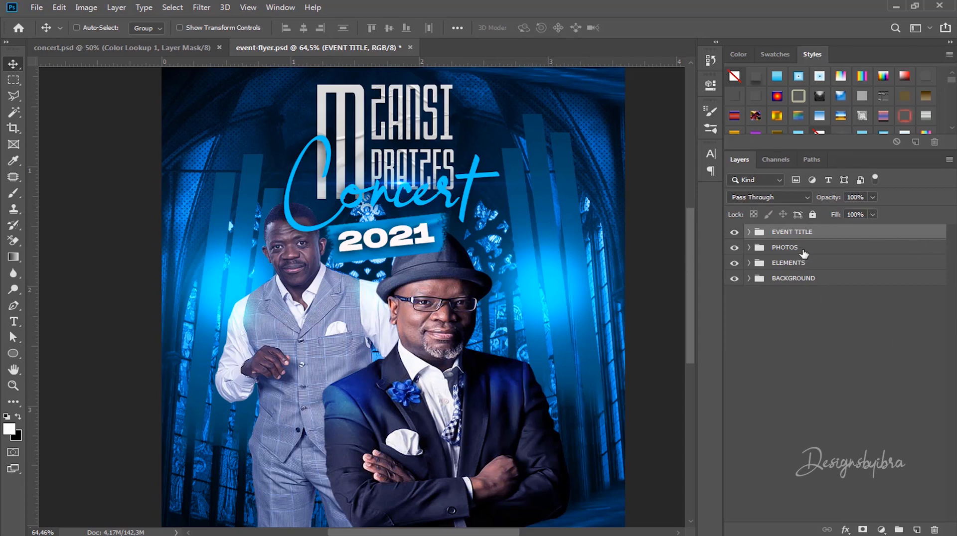
{"action": "left_click_drag", "start_coordinate": [804, 253], "coordinate": [793, 227]}
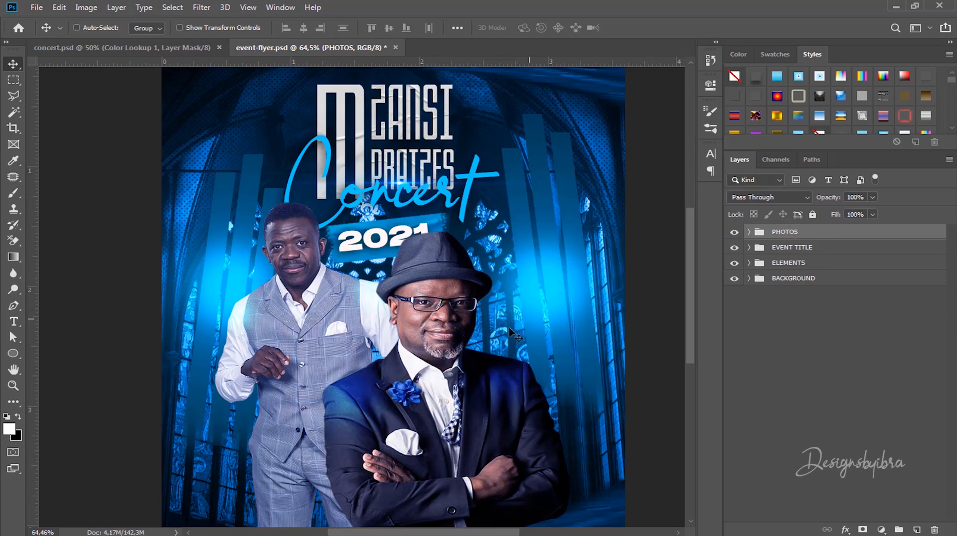
Step: Shift the PHOTOS group slightly right and down on the canvas
{"action": "scroll", "coordinate": [476, 346], "scroll_direction": "down", "scroll_amount": 1}
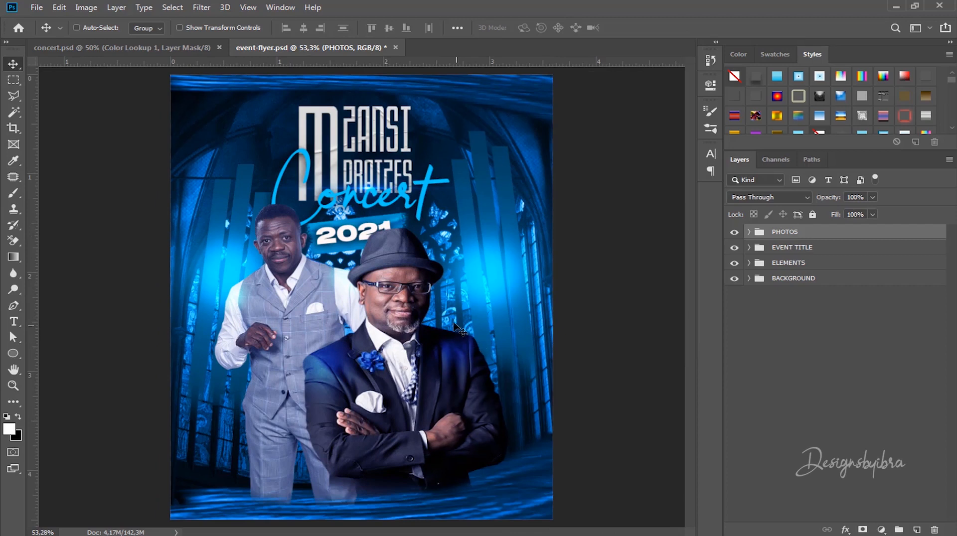
{"action": "scroll", "coordinate": [458, 330], "scroll_direction": "down", "scroll_amount": 1}
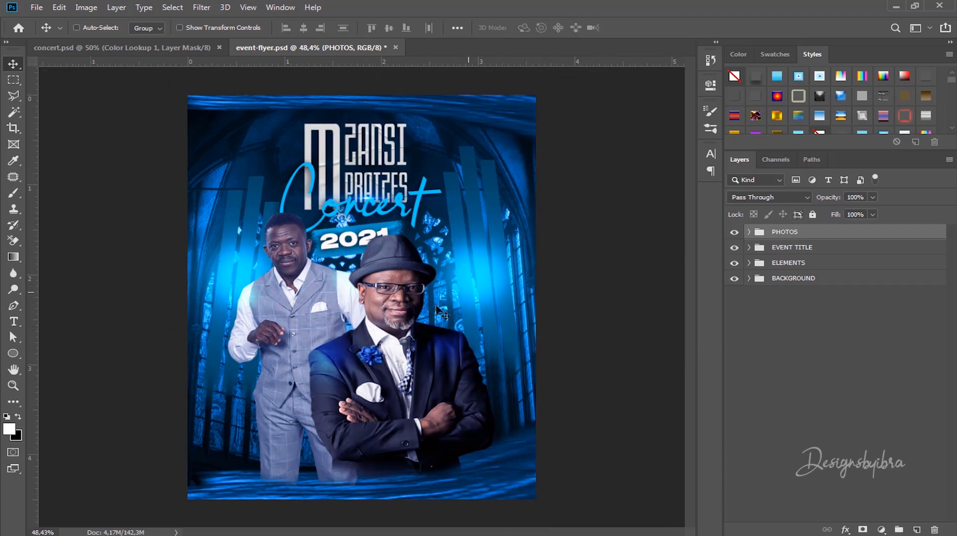
{"action": "left_click_drag", "start_coordinate": [394, 323], "coordinate": [398, 327]}
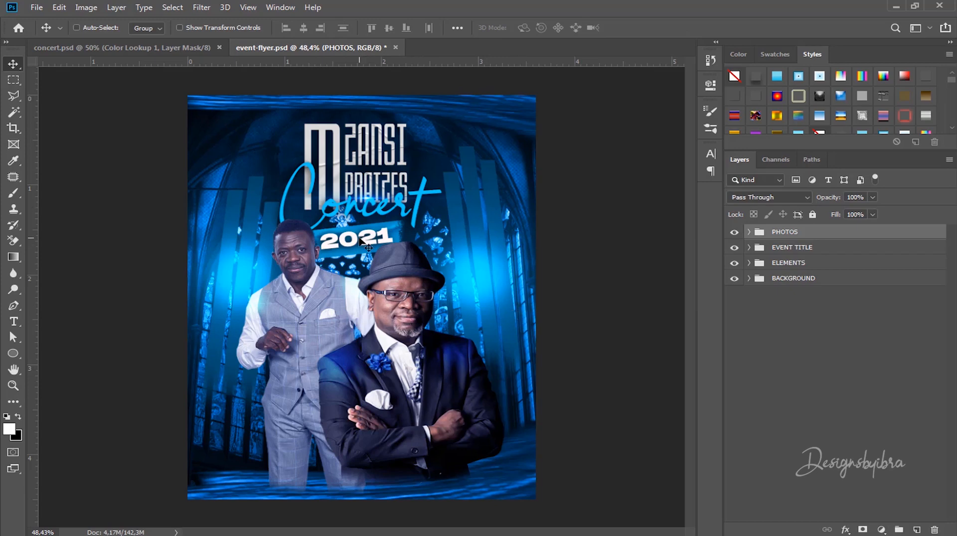
{"action": "scroll", "coordinate": [360, 238], "scroll_direction": "up", "scroll_amount": 1}
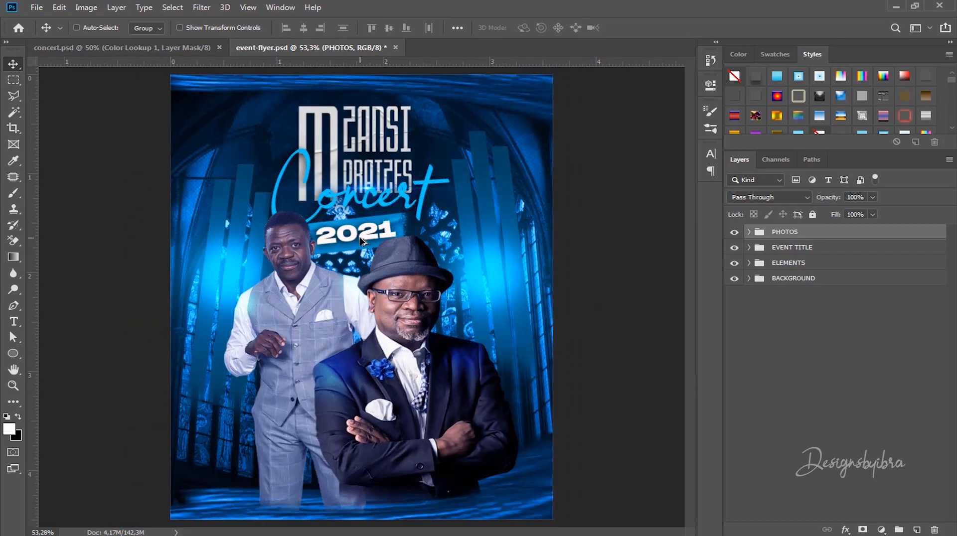
{"action": "scroll", "coordinate": [362, 241], "scroll_direction": "down", "scroll_amount": 1}
{"action": "scroll", "coordinate": [368, 281], "scroll_direction": "up", "scroll_amount": 3}
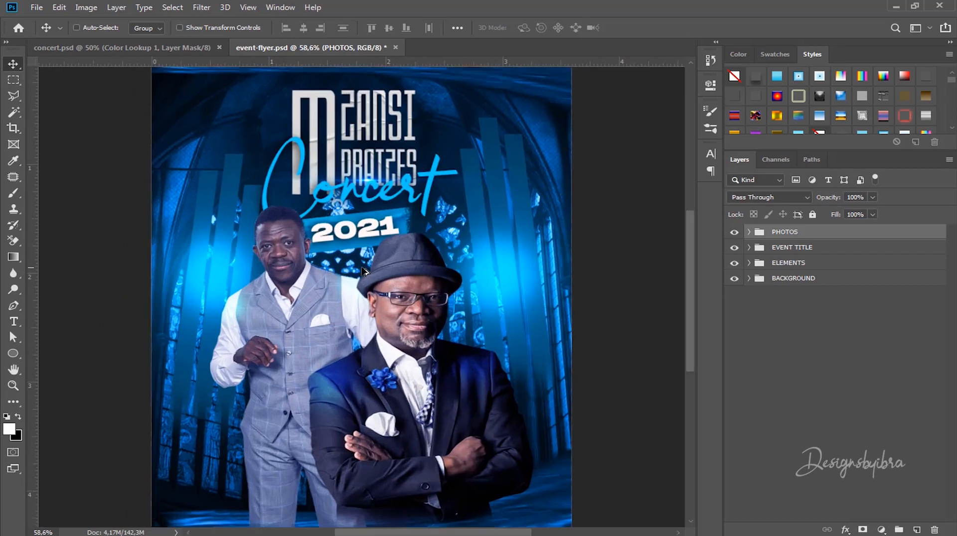
{"action": "scroll", "coordinate": [391, 217], "scroll_direction": "down", "scroll_amount": 4}
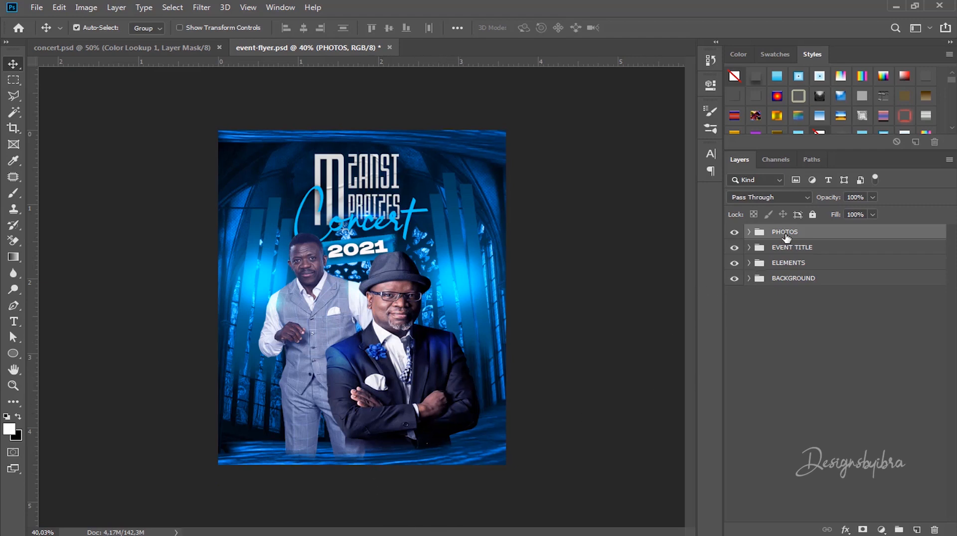
{"action": "scroll", "coordinate": [458, 324], "scroll_direction": "up", "scroll_amount": 3}
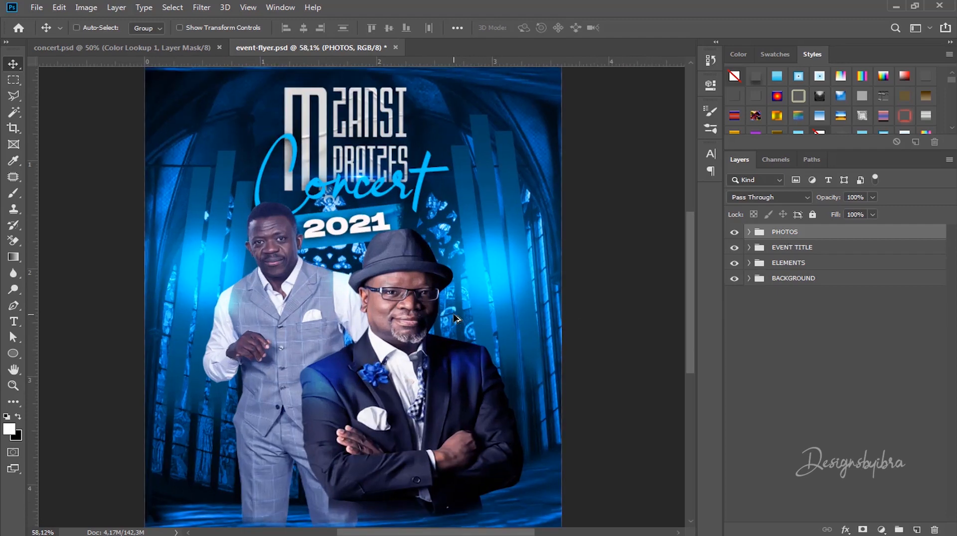
{"action": "left_click_drag", "start_coordinate": [410, 356], "coordinate": [411, 282]}
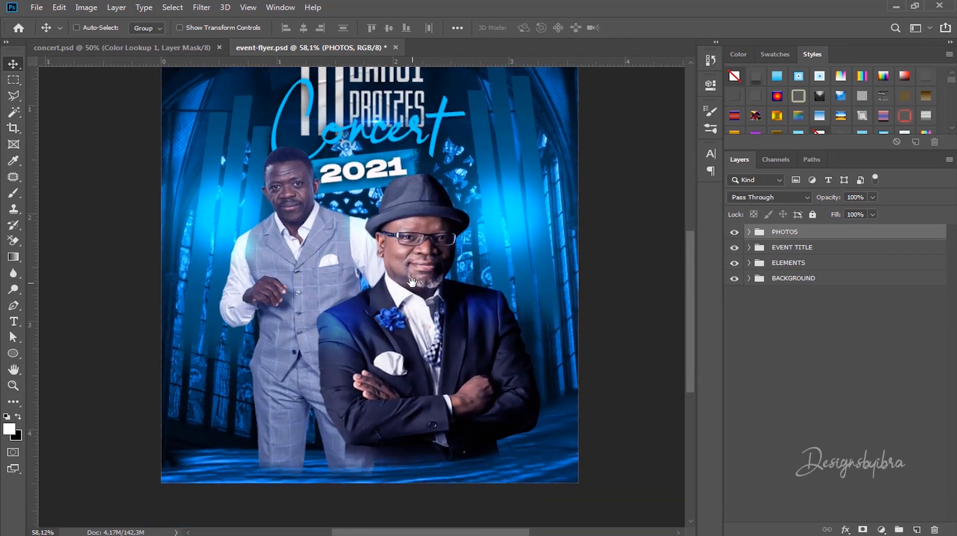
Step: Scale both artist photos to 92.69% and move them up and to the left
{"action": "key", "text": "ctrl+t"}
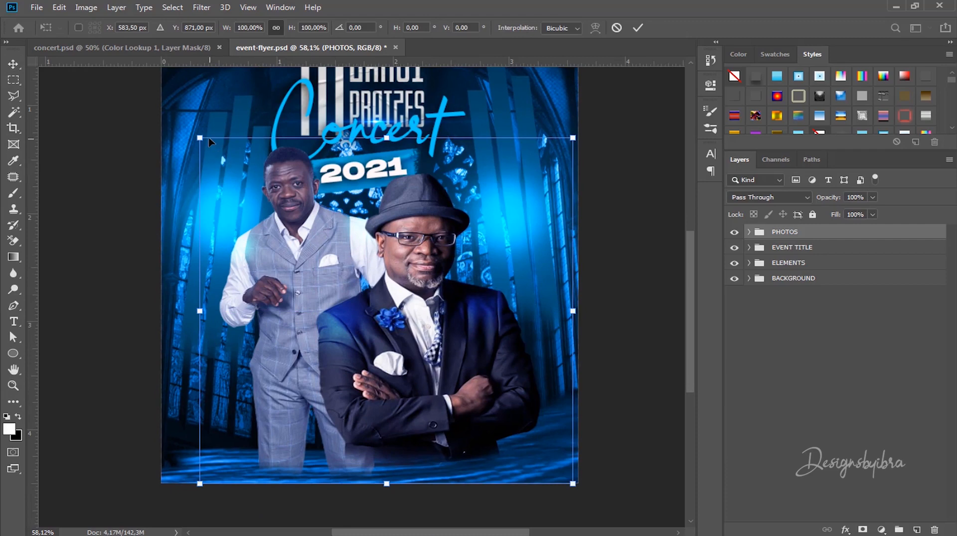
{"action": "left_click_drag", "start_coordinate": [199, 137], "coordinate": [227, 162]}
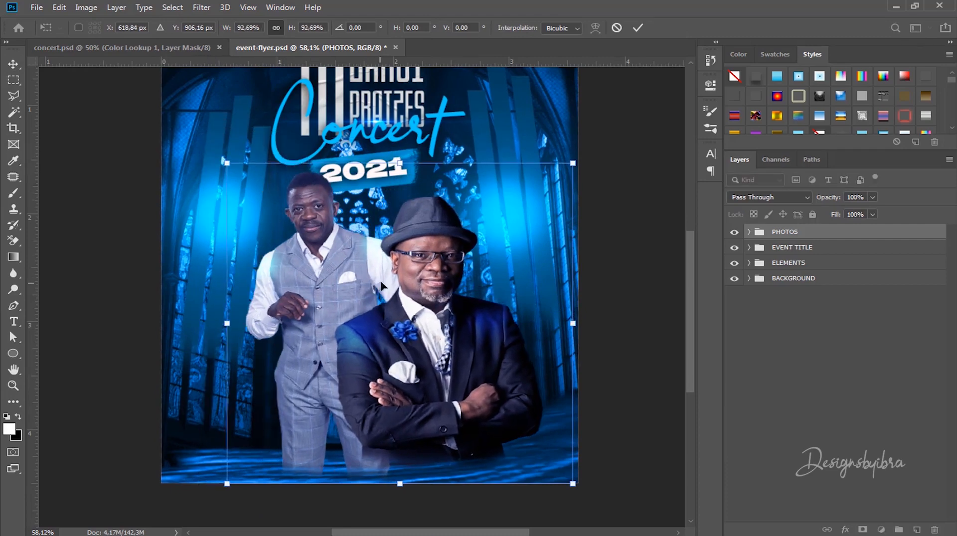
{"action": "left_click_drag", "start_coordinate": [389, 287], "coordinate": [356, 255]}
{"action": "left_click", "coordinate": [638, 28]}
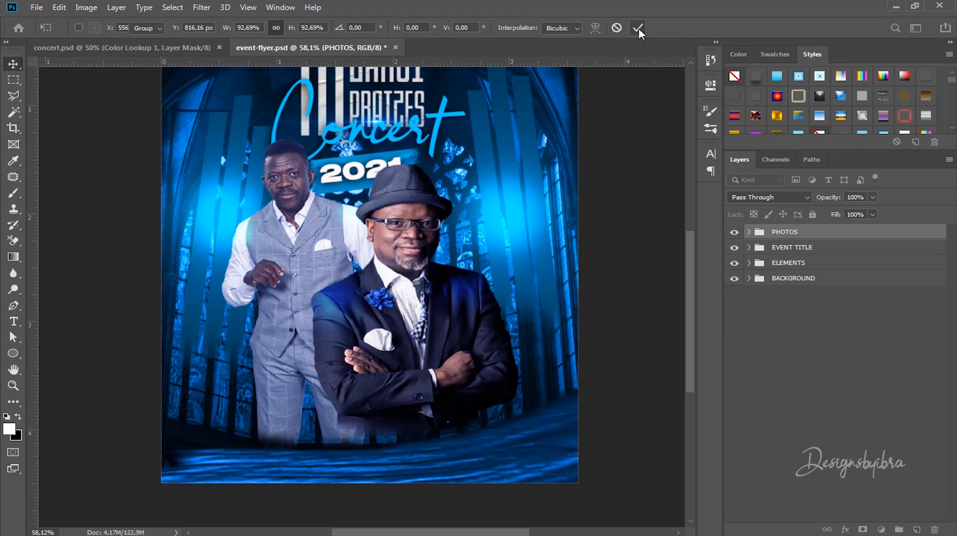
{"action": "left_click", "coordinate": [748, 232]}
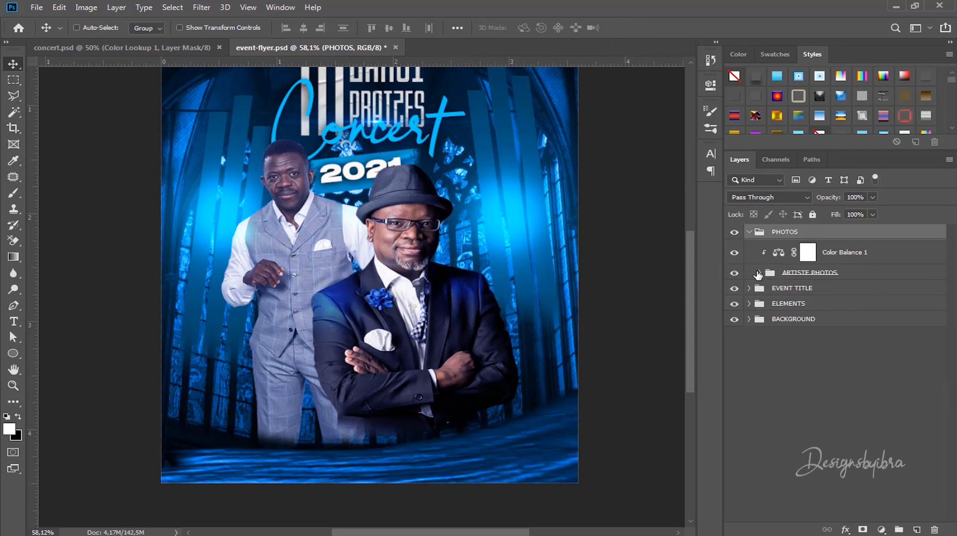
Step: Select Layers 6 and 5 in ARTISTE PHOTOS and nudge the man in the hat right and down
{"action": "left_click", "coordinate": [759, 273]}
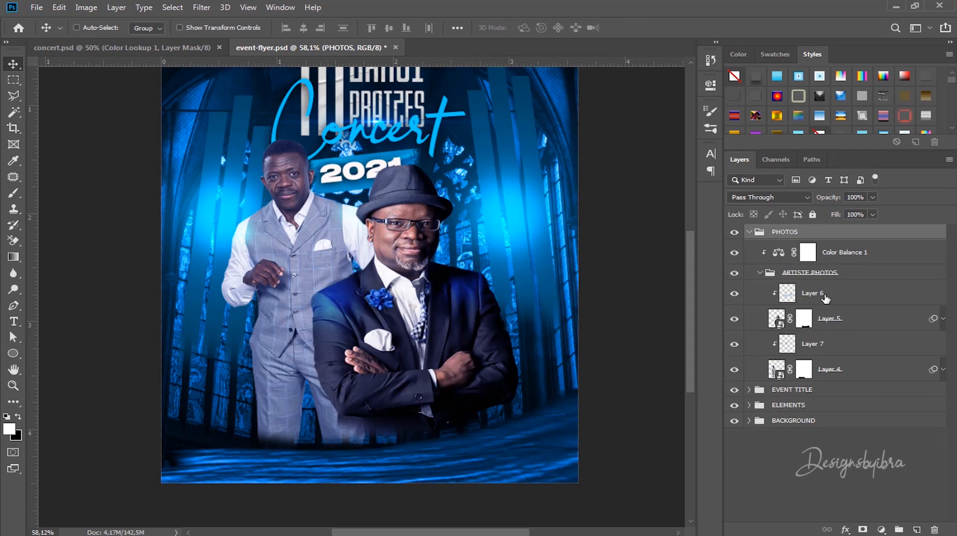
{"action": "left_click", "coordinate": [858, 295]}
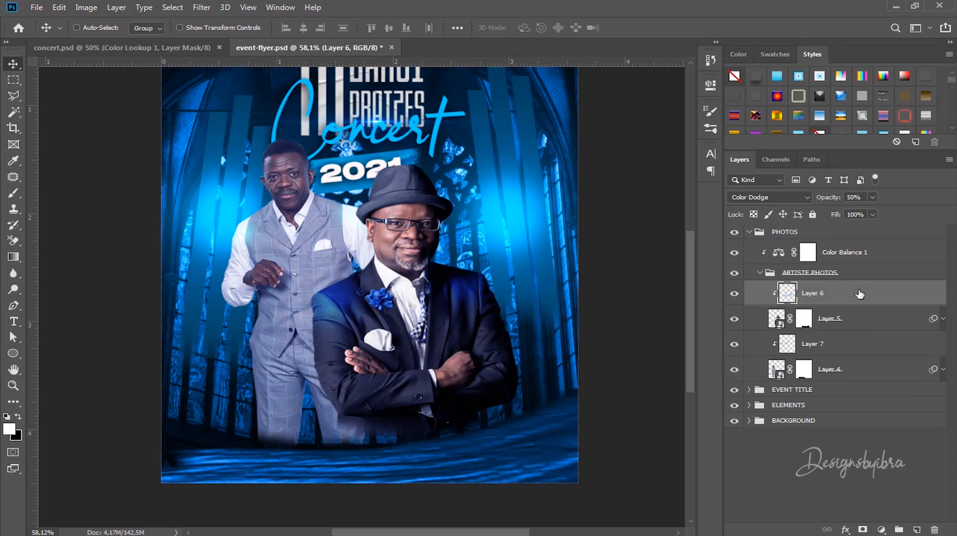
{"action": "left_click", "coordinate": [855, 318], "text": "shift"}
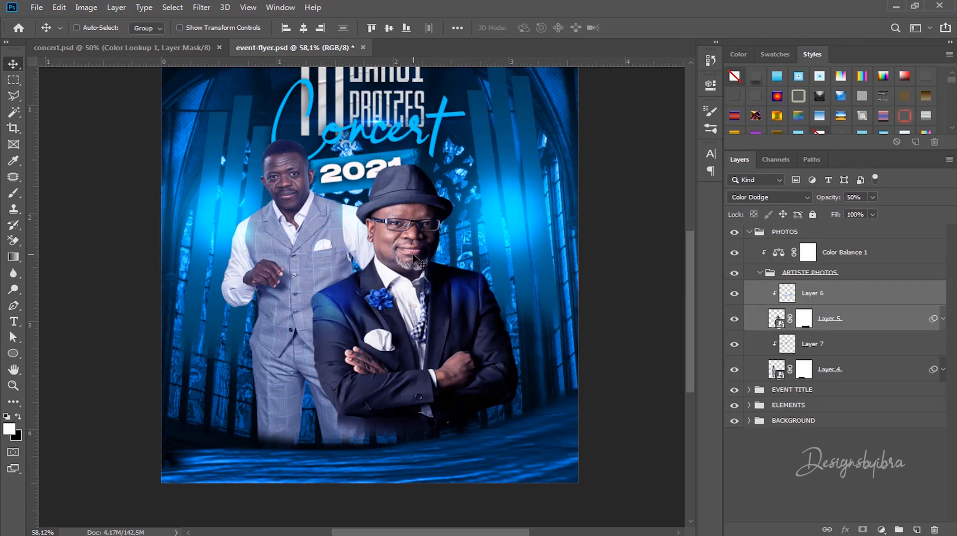
{"action": "mouse_move", "coordinate": [414, 255]}
{"action": "left_mouse_down"}
{"action": "mouse_move", "coordinate": [429, 258]}
{"action": "mouse_move", "coordinate": [421, 266]}
{"action": "left_mouse_up"}
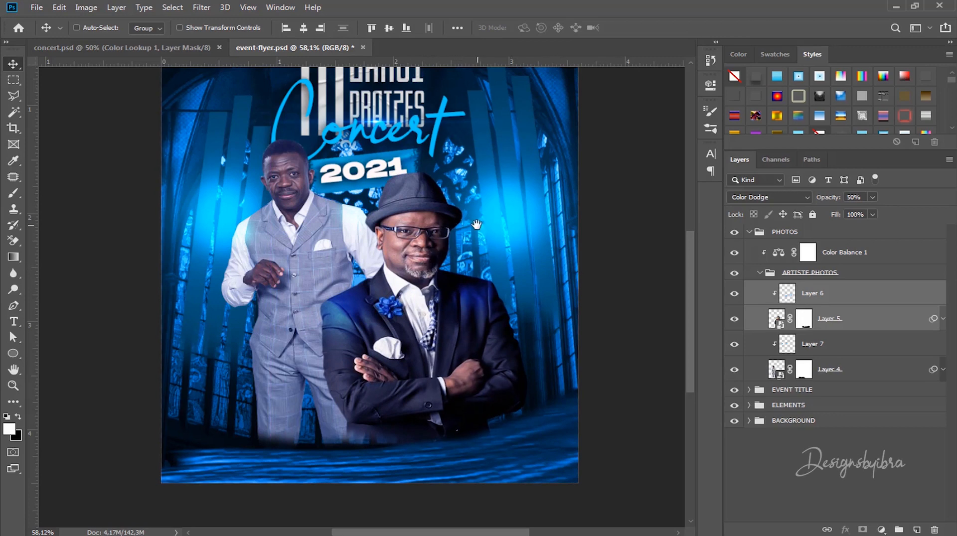
{"action": "left_click_drag", "start_coordinate": [491, 227], "coordinate": [511, 273]}
{"action": "left_click_drag", "start_coordinate": [491, 308], "coordinate": [489, 237]}
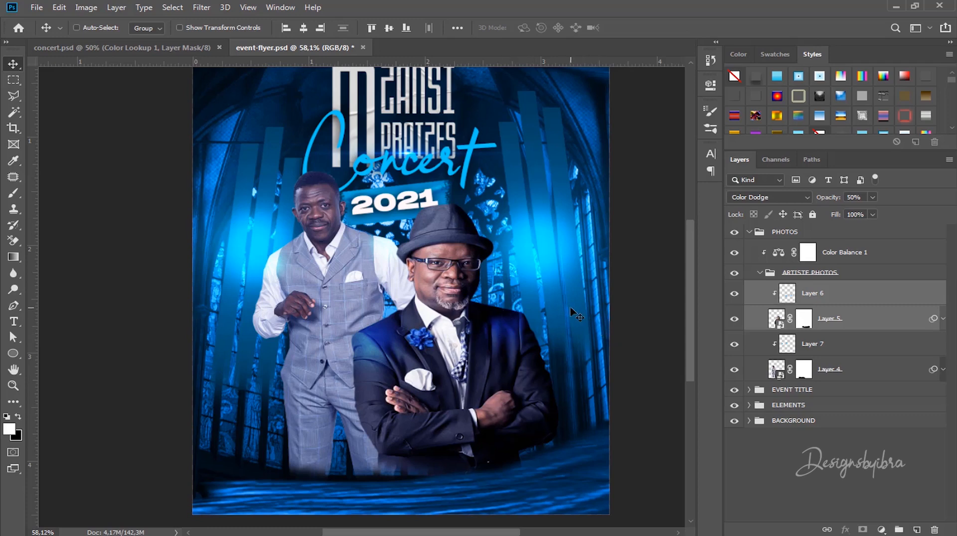
{"action": "scroll", "coordinate": [551, 329], "scroll_direction": "down", "scroll_amount": 1}
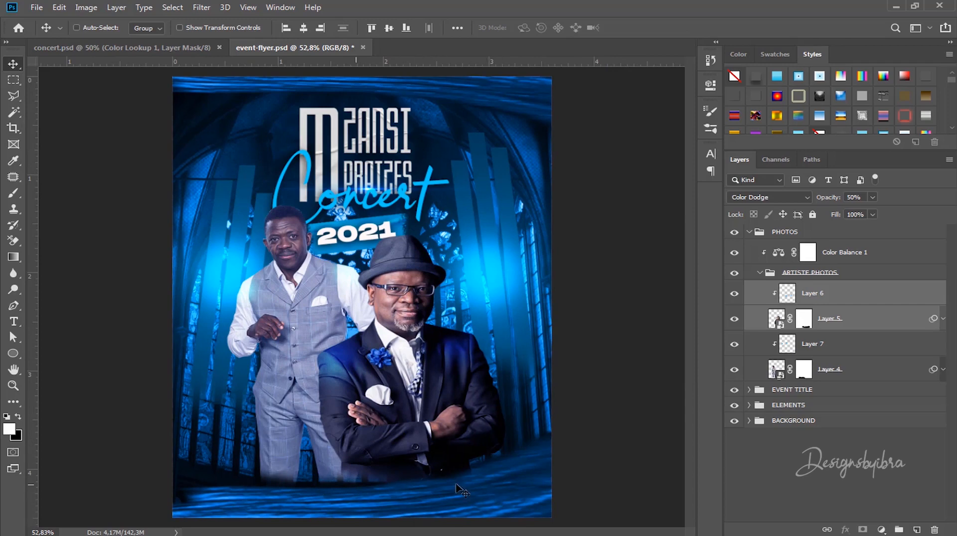
{"action": "left_click_drag", "start_coordinate": [457, 484], "coordinate": [436, 495]}
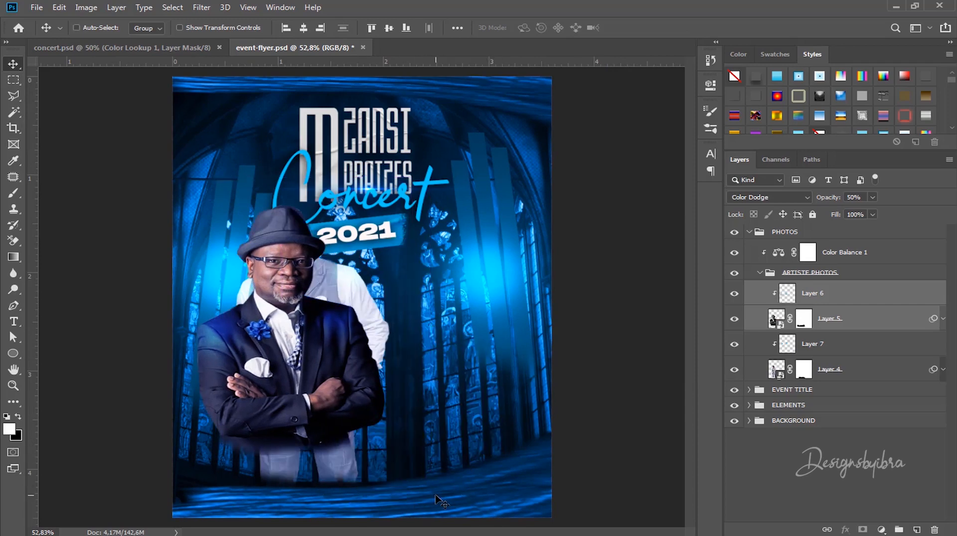
{"action": "key", "text": "ctrl+z"}
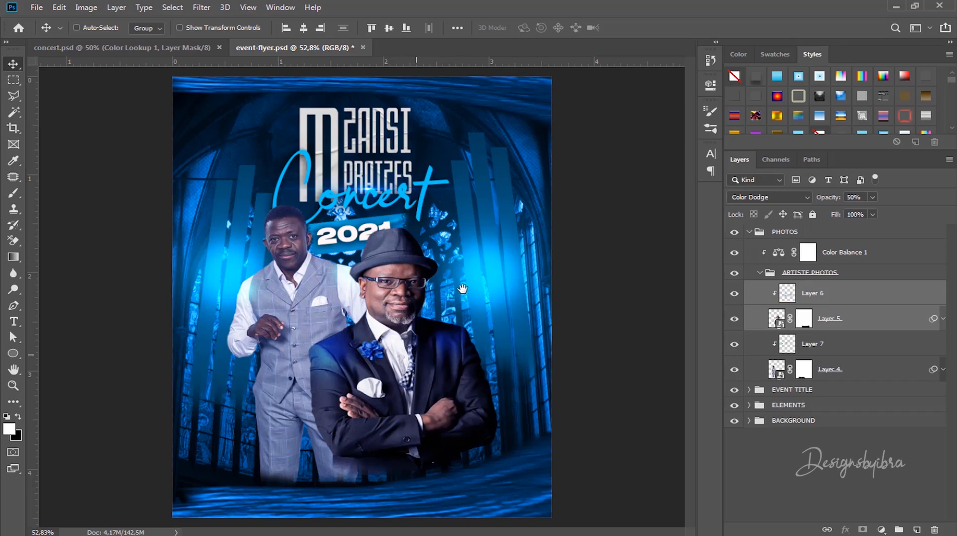
{"action": "scroll", "coordinate": [449, 316], "scroll_direction": "down", "scroll_amount": 2}
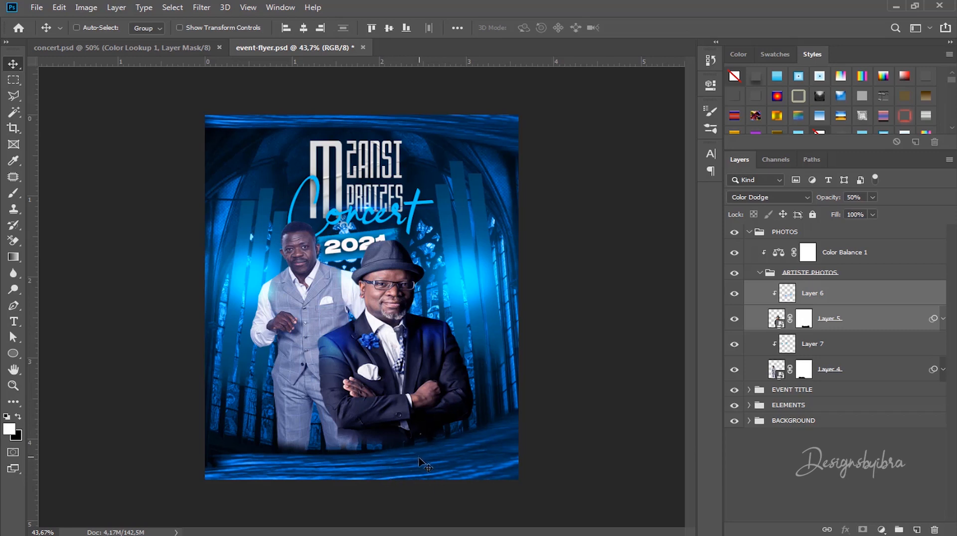
Step: Expand the BACKGROUND group and select its texture layer
{"action": "left_click", "coordinate": [391, 465], "text": "ctrl"}
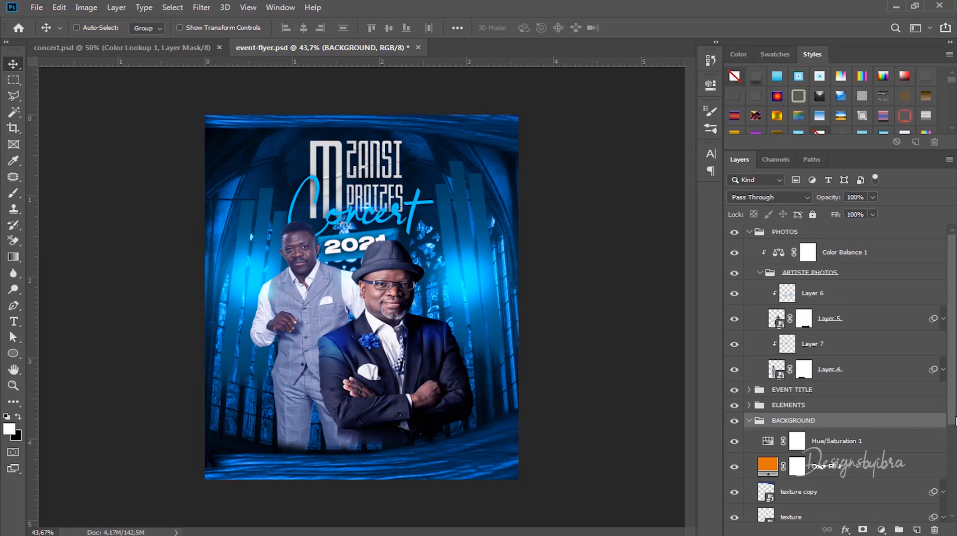
{"action": "scroll", "coordinate": [955, 421], "scroll_direction": "down", "scroll_amount": 5}
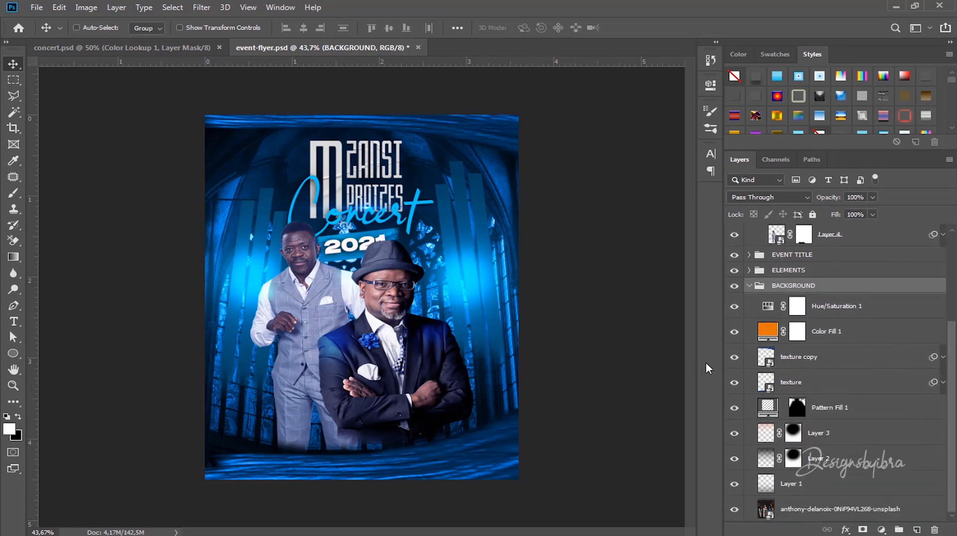
{"action": "left_click", "coordinate": [825, 384]}
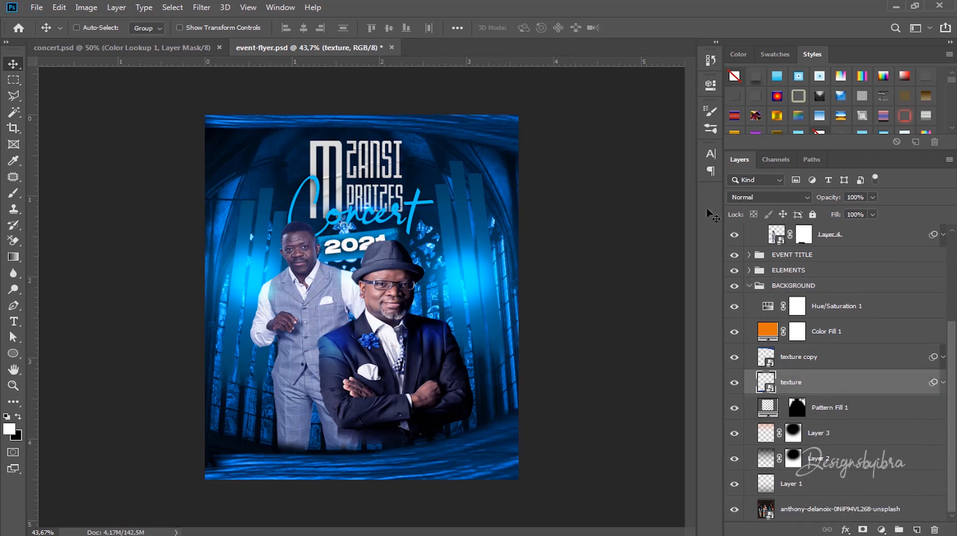
Step: Apply a Gaussian Blur with a 4-pixel radius to the texture layer
{"action": "left_click", "coordinate": [196, 7]}
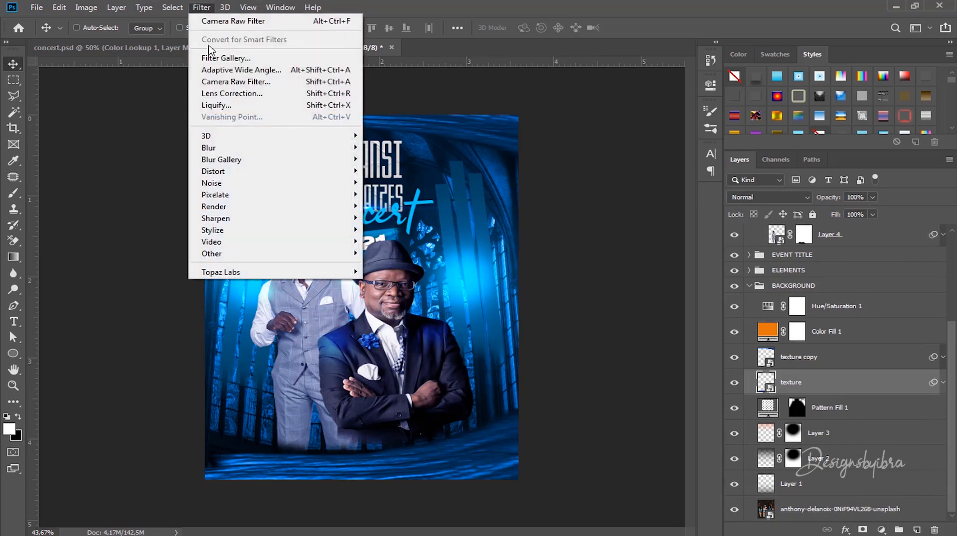
{"action": "mouse_move", "coordinate": [254, 151]}
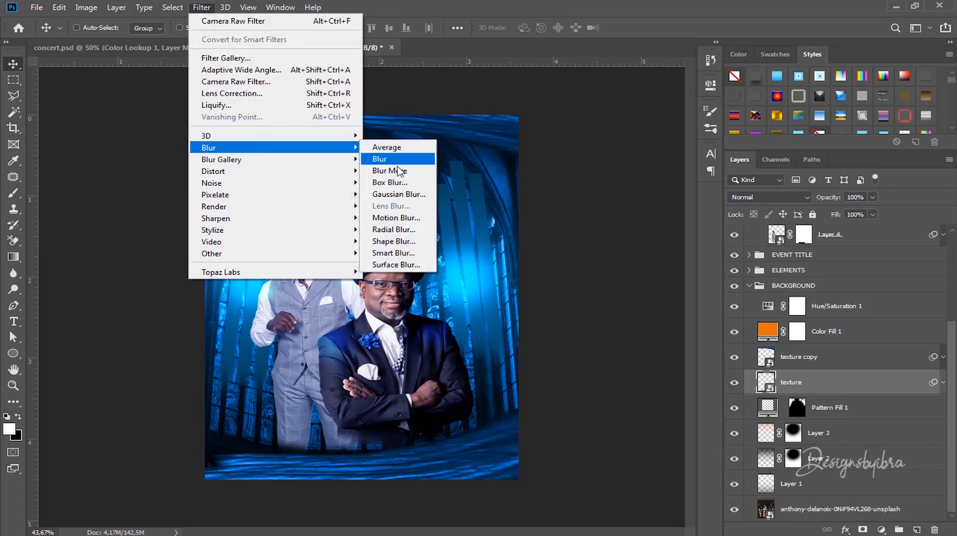
{"action": "left_click", "coordinate": [399, 194]}
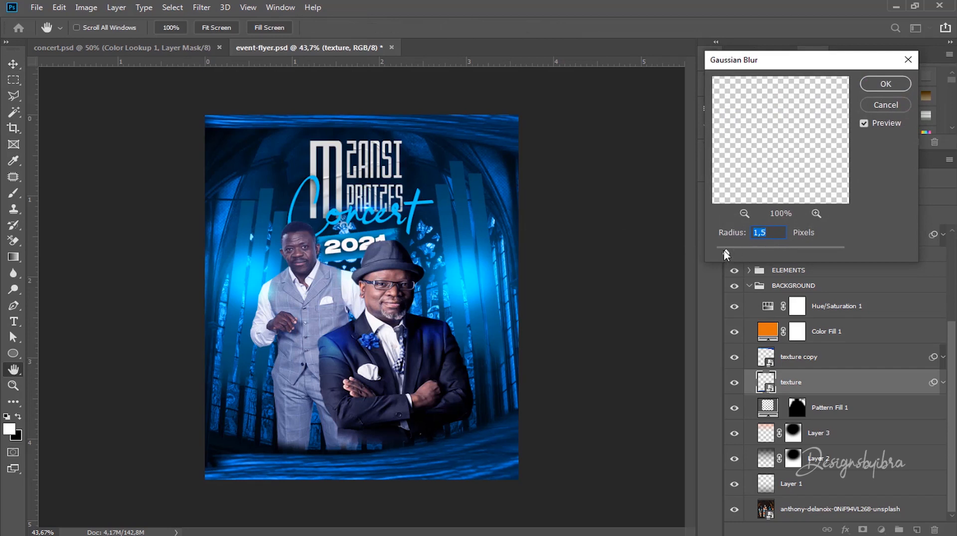
{"action": "mouse_move", "coordinate": [726, 255]}
{"action": "left_mouse_down"}
{"action": "mouse_move", "coordinate": [768, 254]}
{"action": "mouse_move", "coordinate": [745, 255]}
{"action": "left_mouse_up"}
{"action": "left_click_drag", "start_coordinate": [748, 255], "coordinate": [752, 255]}
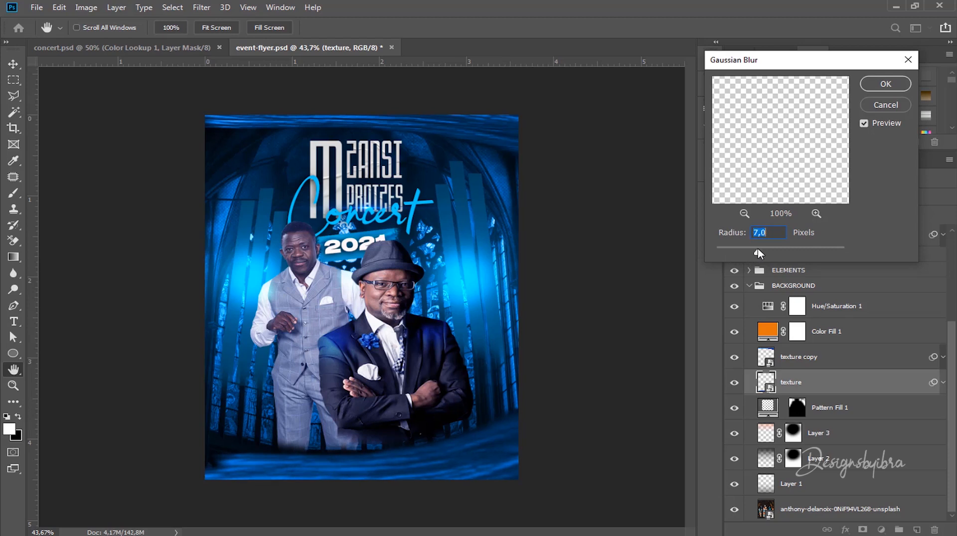
{"action": "left_click", "coordinate": [737, 255]}
{"action": "type", "text": "4"}
{"action": "left_click", "coordinate": [883, 84]}
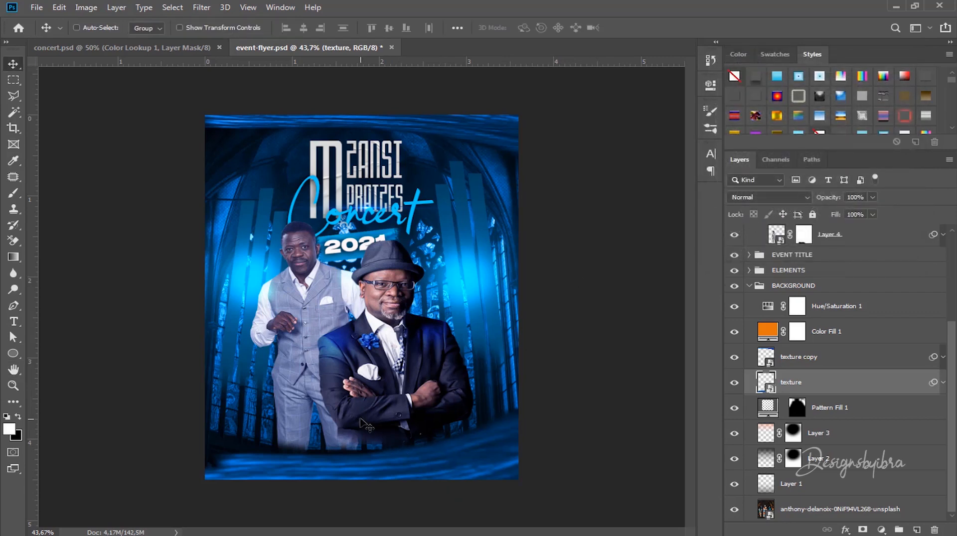
Step: Fit the flyer in view, then shift Layers 6 and 5 (the man in the hat) right and down
{"action": "scroll", "coordinate": [394, 459], "scroll_direction": "up", "scroll_amount": 3}
{"action": "scroll", "coordinate": [394, 459], "scroll_direction": "down", "scroll_amount": 5}
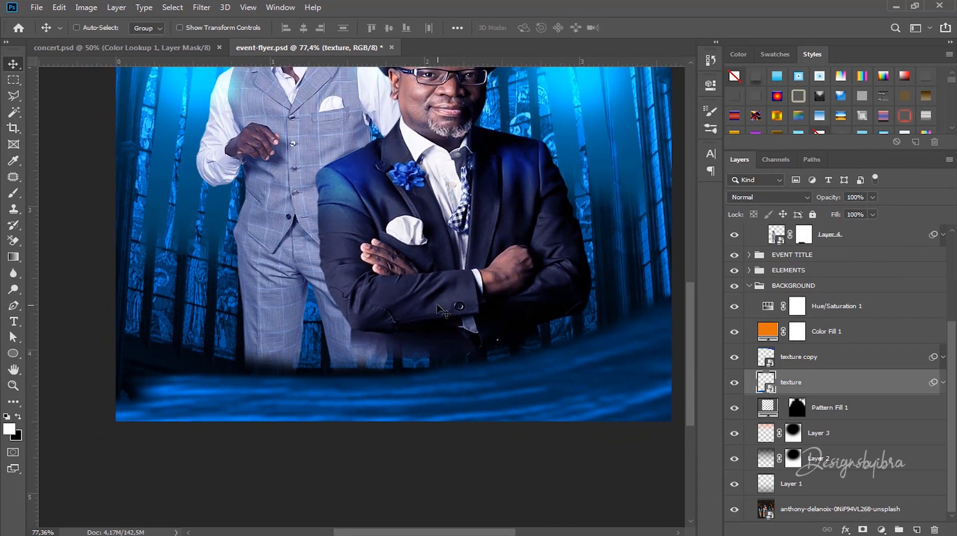
{"action": "scroll", "coordinate": [440, 299], "scroll_direction": "down", "scroll_amount": 1}
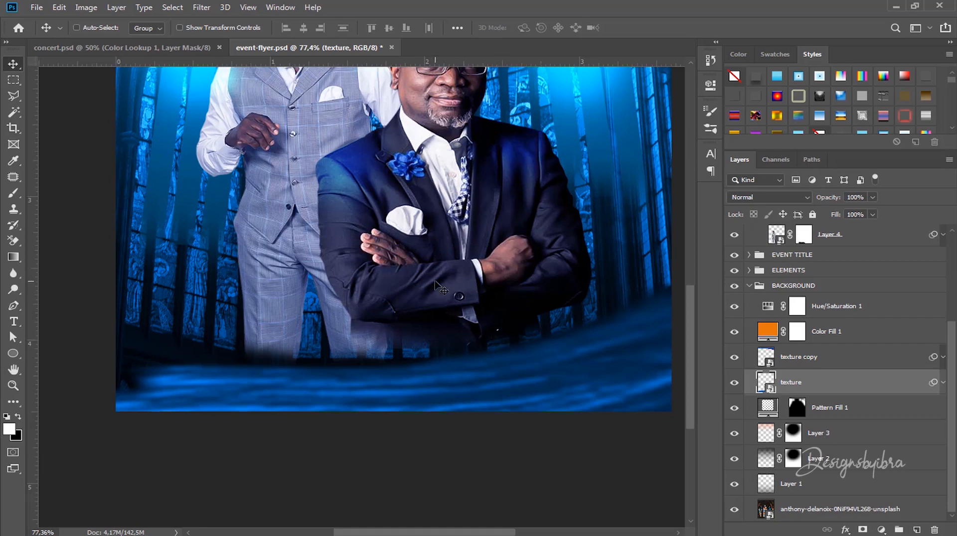
{"action": "key", "text": "super"}
{"action": "key", "text": "super"}
{"action": "key", "text": "ctrl+0"}
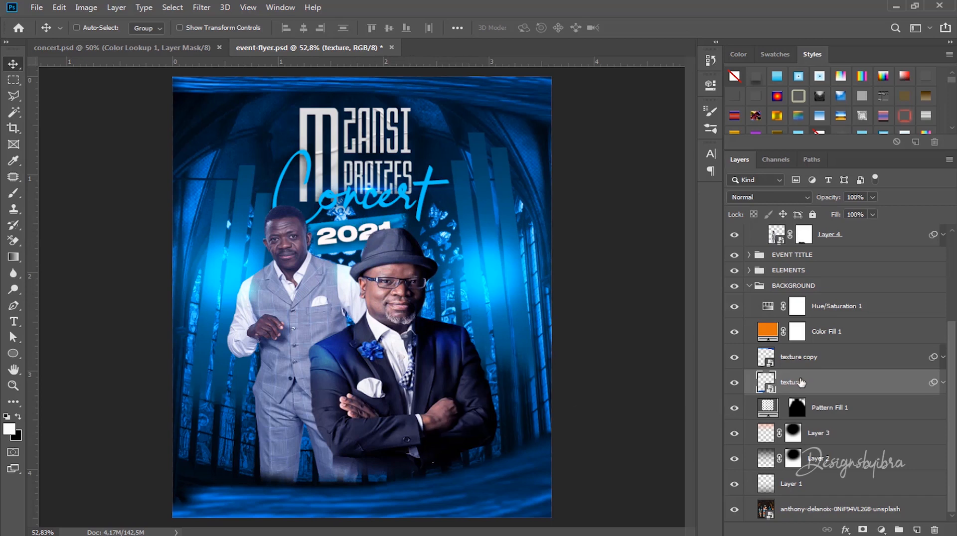
{"action": "left_click", "coordinate": [401, 262], "text": "ctrl"}
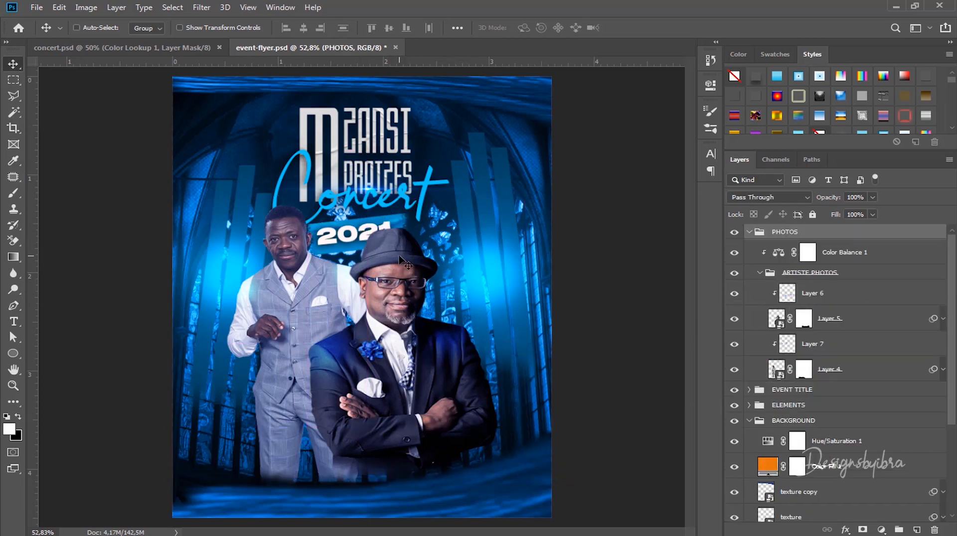
{"action": "left_click", "coordinate": [814, 296]}
{"action": "left_click", "coordinate": [839, 321], "text": "shift"}
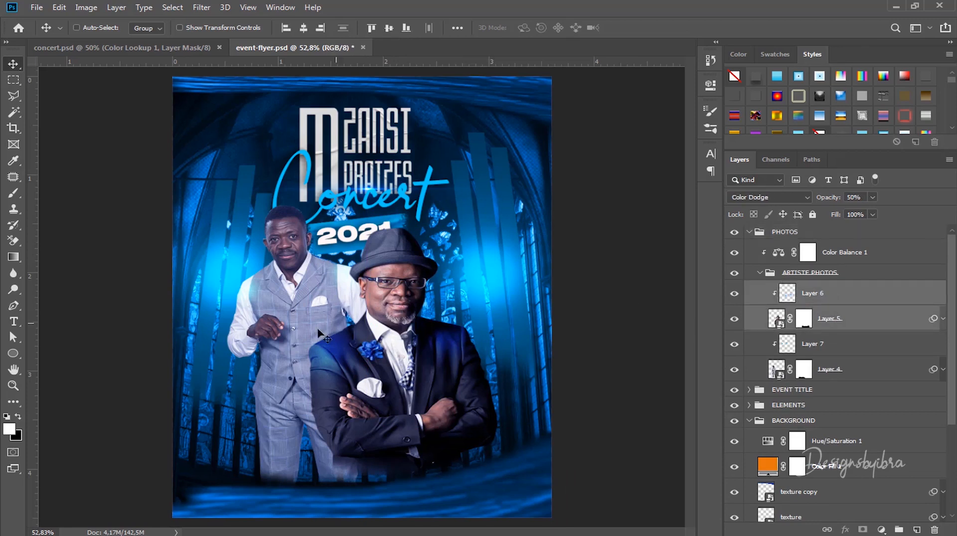
{"action": "mouse_move", "coordinate": [391, 314]}
{"action": "left_mouse_down"}
{"action": "mouse_move", "coordinate": [411, 323]}
{"action": "mouse_move", "coordinate": [395, 321]}
{"action": "left_mouse_up"}
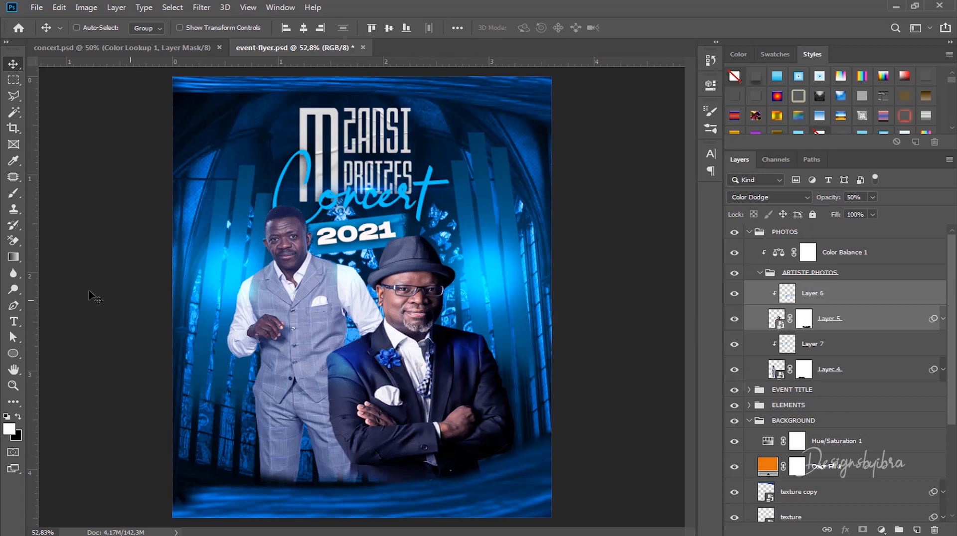
Step: Draw a thin 9×190 px white vertical bar at the lower left of the flyer
{"action": "left_click", "coordinate": [12, 351]}
{"action": "left_click", "coordinate": [61, 355]}
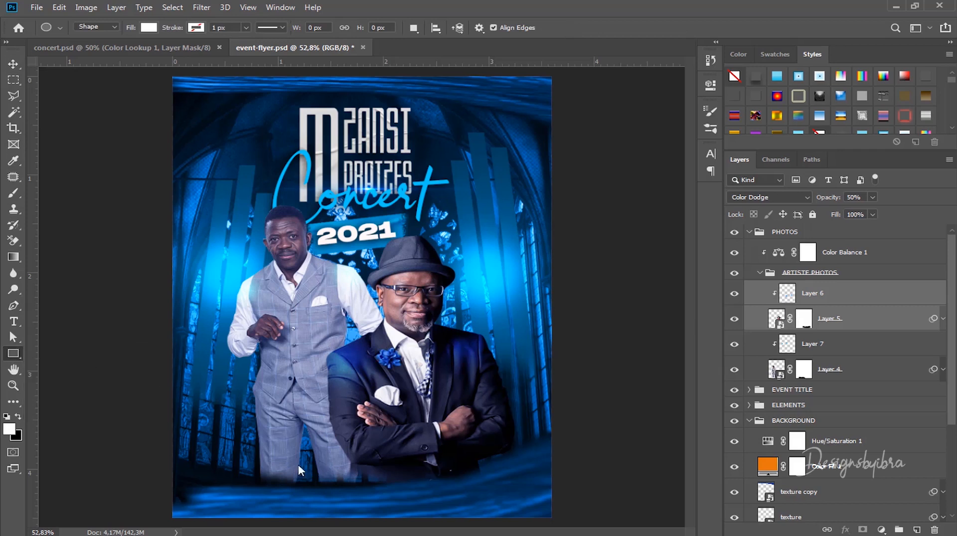
{"action": "left_click_drag", "start_coordinate": [224, 405], "coordinate": [226, 454]}
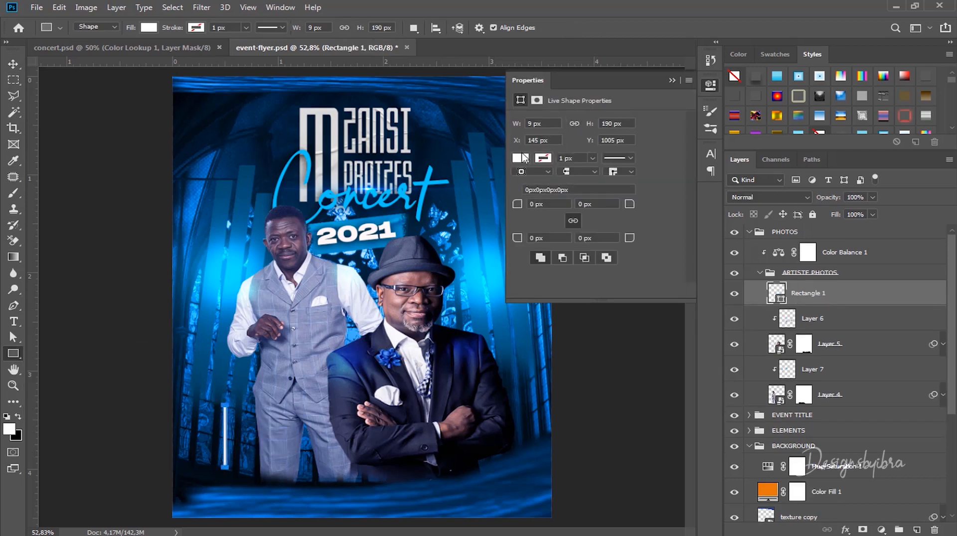
{"action": "left_click", "coordinate": [671, 80]}
Step: Alt-drag a copy of the white bar to the flyer's right side and align it
{"action": "left_click", "coordinate": [14, 63]}
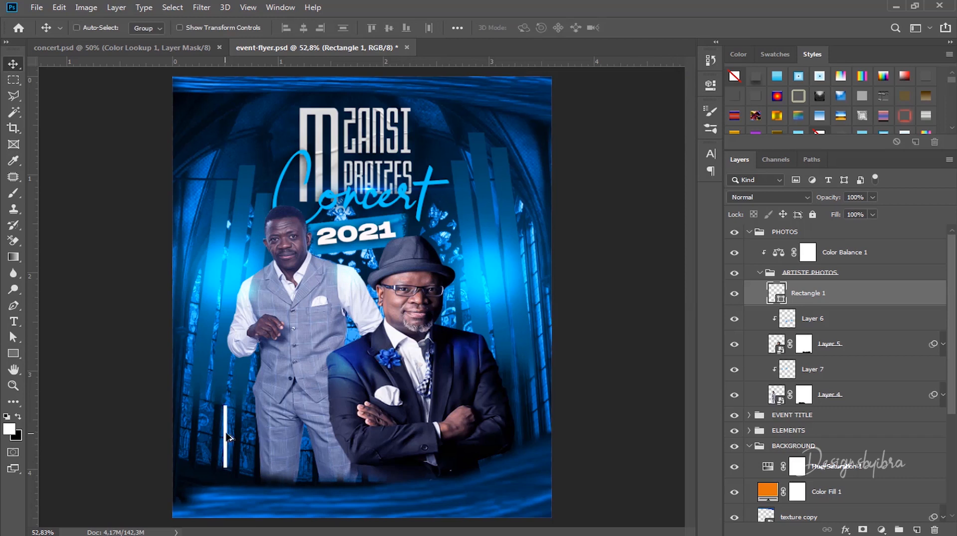
{"action": "left_click_drag", "start_coordinate": [226, 437], "coordinate": [342, 441]}
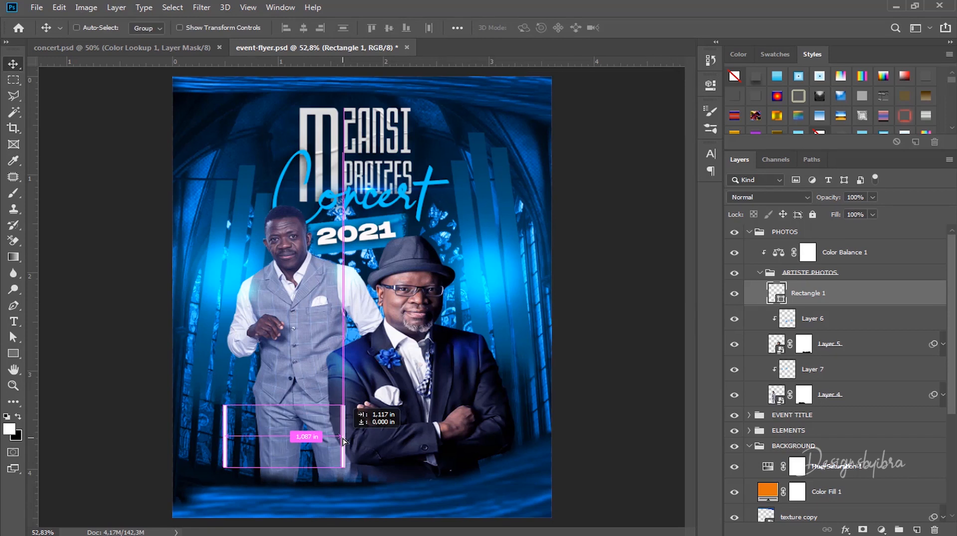
{"action": "left_click_drag", "start_coordinate": [343, 440], "coordinate": [516, 445]}
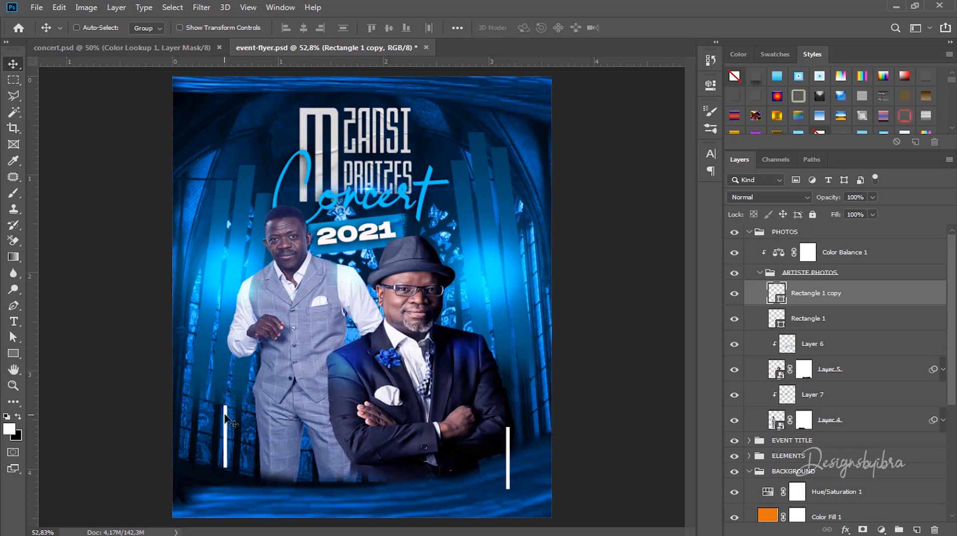
{"action": "left_click_drag", "start_coordinate": [226, 414], "coordinate": [232, 414]}
Step: Add a 'Host' label in Bulgatti font, coloured 00c7ff sampled from the Concert script
{"action": "key", "text": "t"}
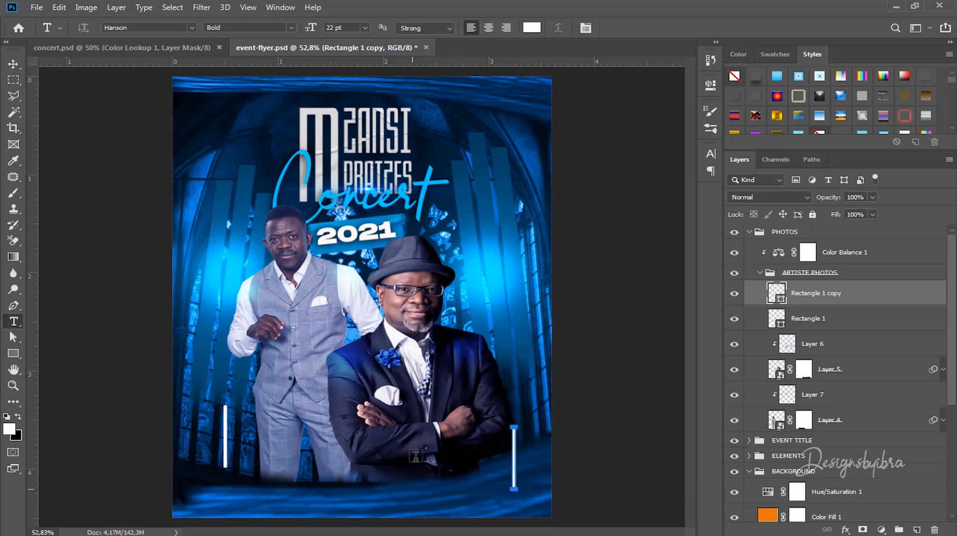
{"action": "left_click", "coordinate": [392, 439]}
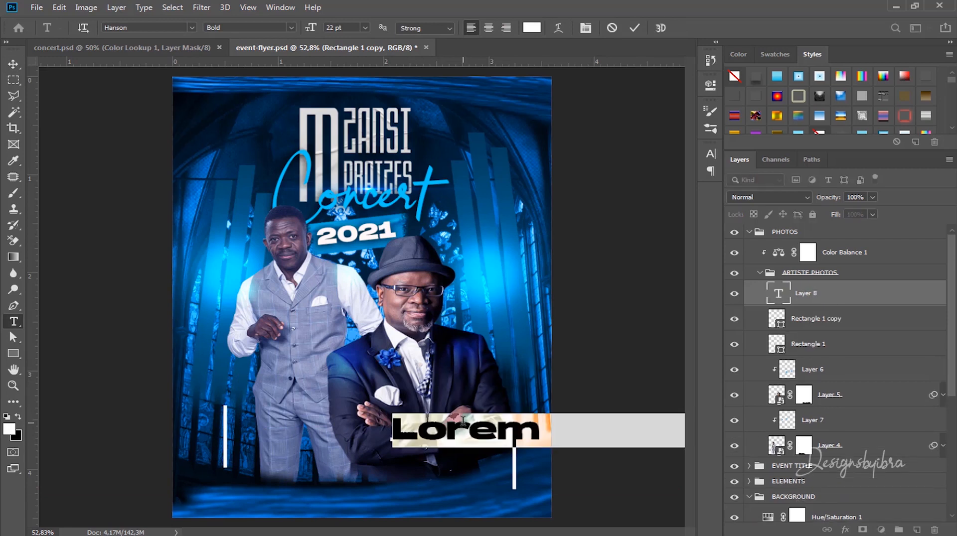
{"action": "type", "text": "H"}
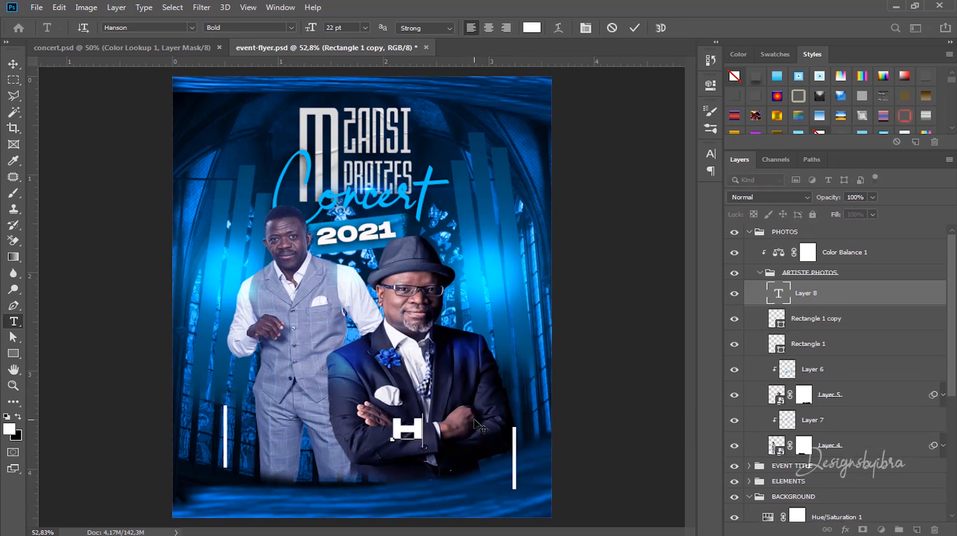
{"action": "type", "text": "ost"}
{"action": "key", "text": "ctrl+a"}
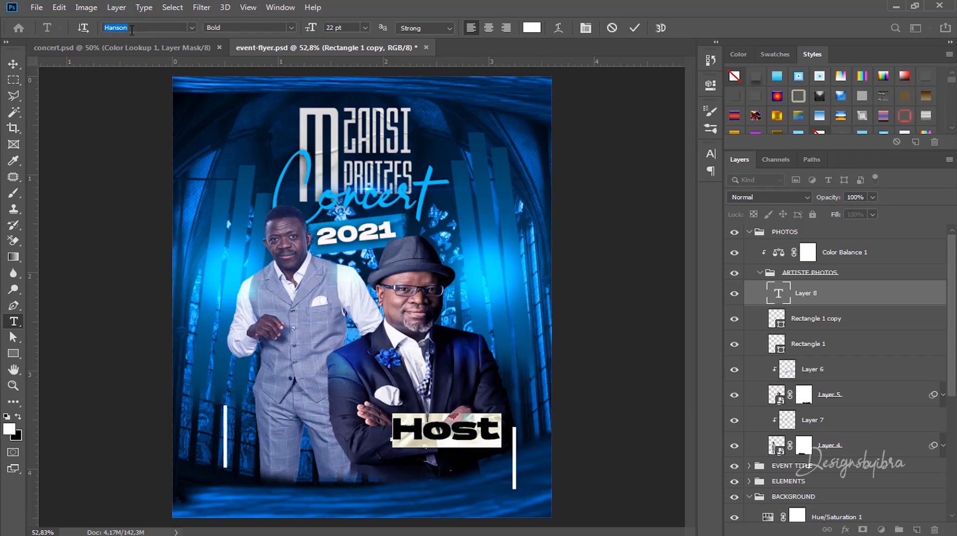
{"action": "type", "text": "bulg"}
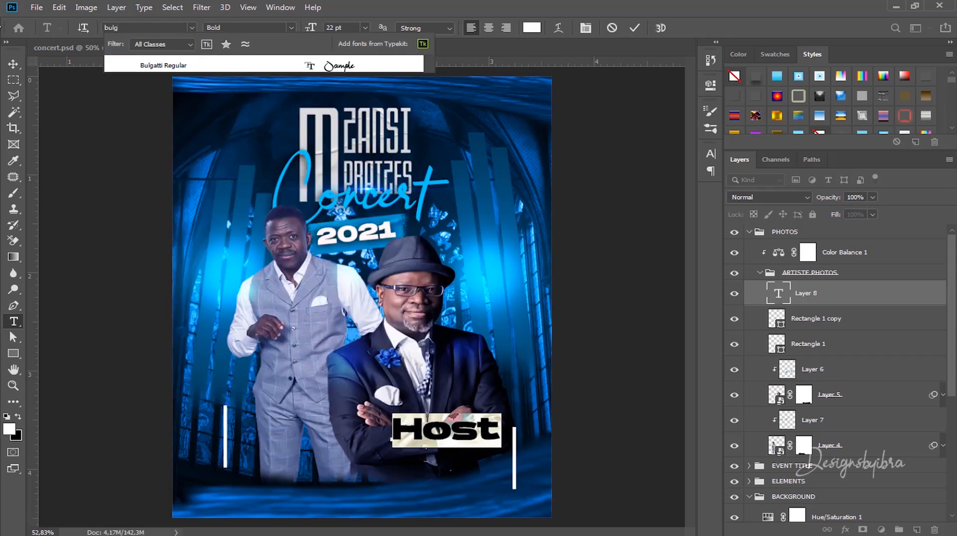
{"action": "left_click", "coordinate": [186, 61]}
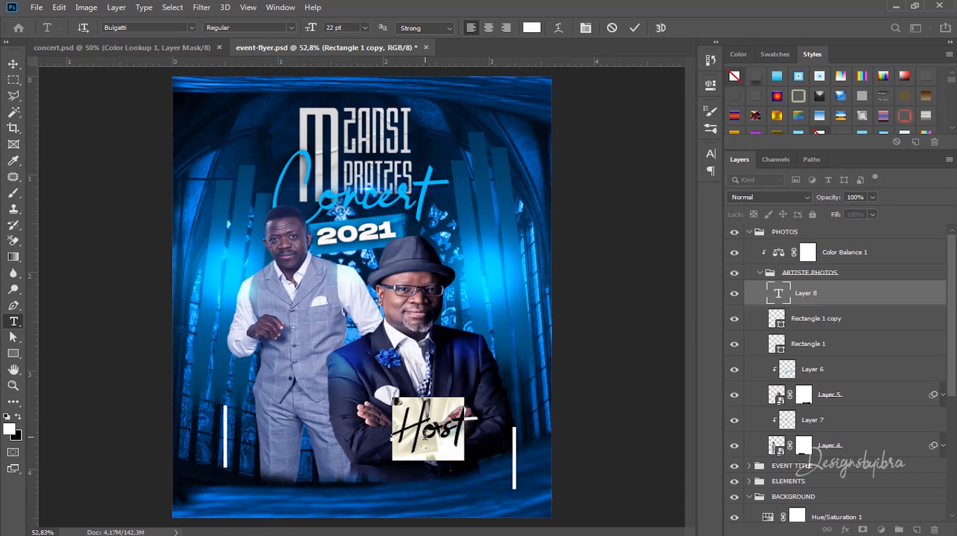
{"action": "left_click", "coordinate": [11, 431]}
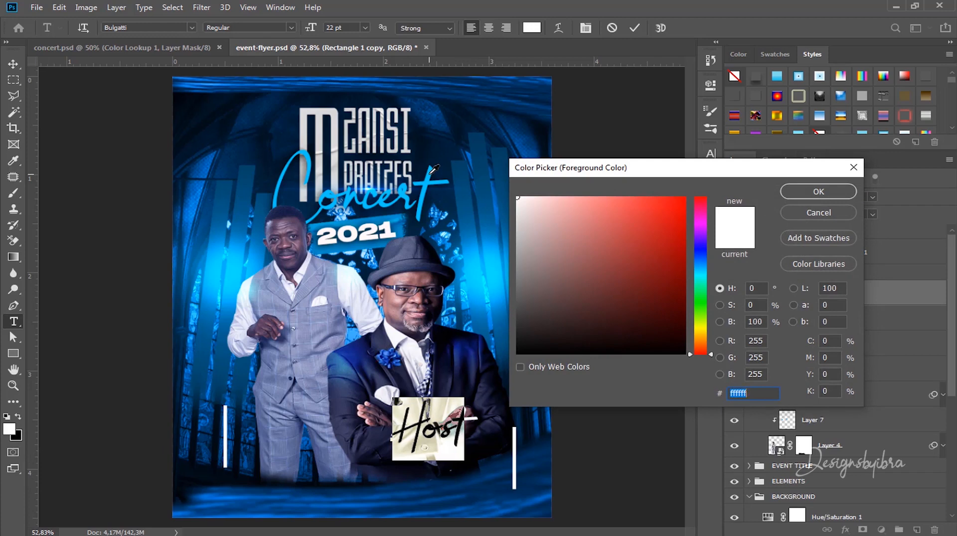
{"action": "left_click", "coordinate": [432, 172]}
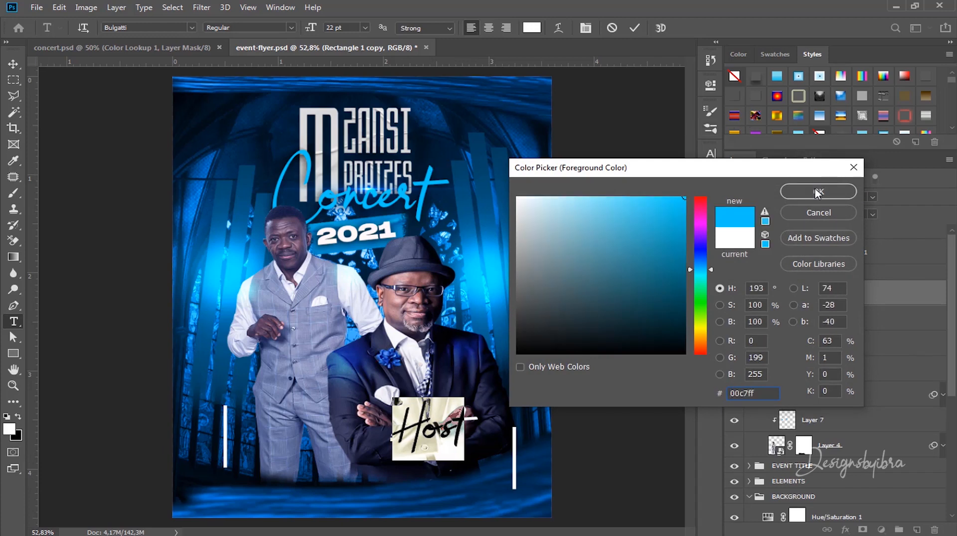
{"action": "left_click", "coordinate": [818, 193]}
{"action": "left_click", "coordinate": [632, 29]}
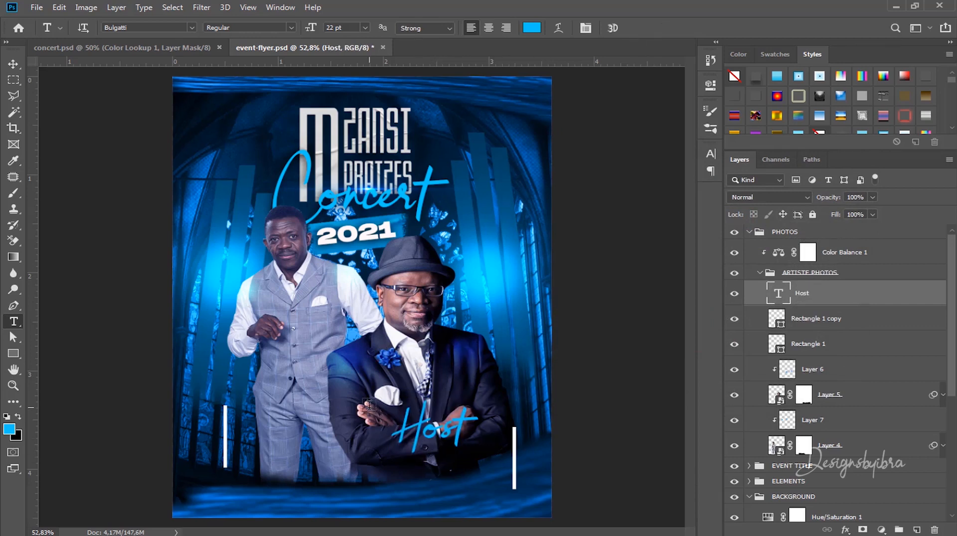
Step: Scale the Host label down to about half size
{"action": "key", "text": "ctrl+t"}
{"action": "left_click_drag", "start_coordinate": [397, 399], "coordinate": [492, 451]}
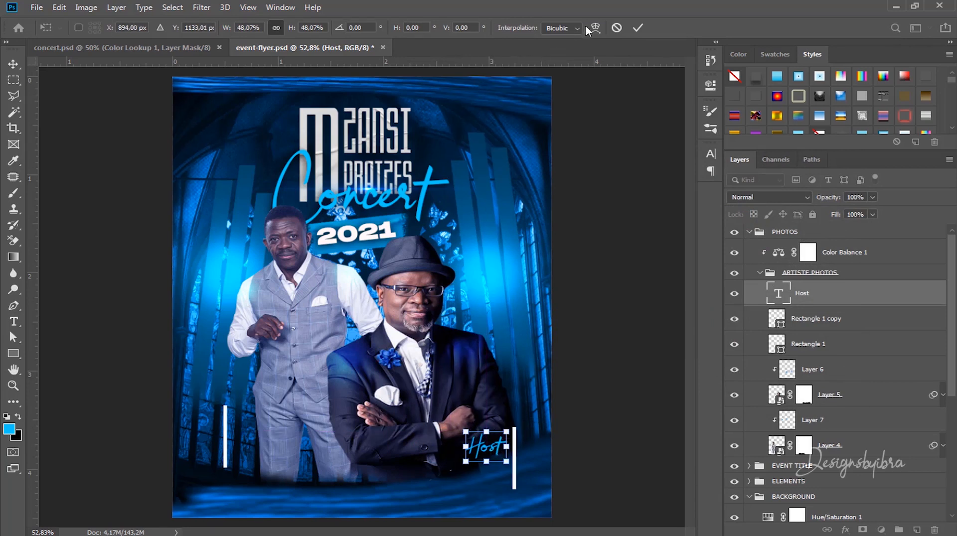
{"action": "left_click", "coordinate": [638, 28]}
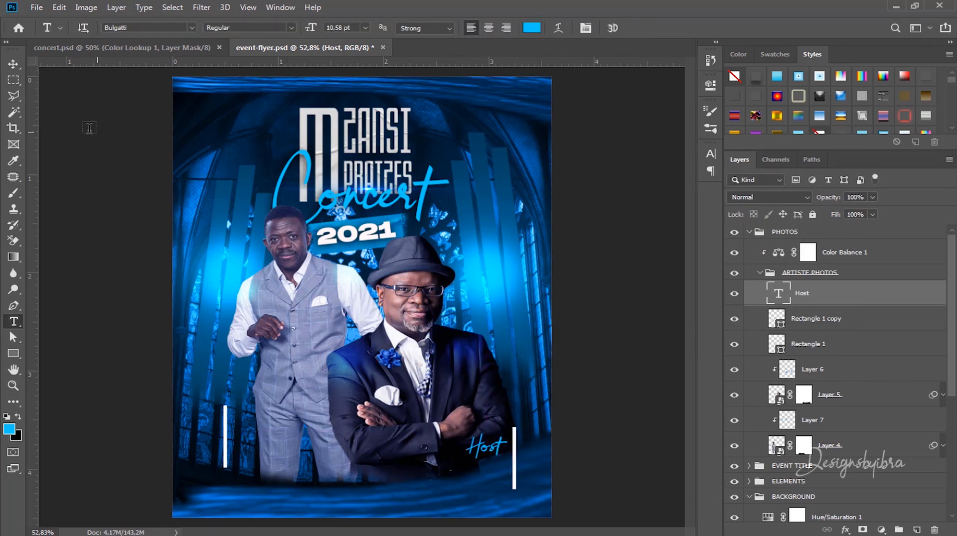
{"action": "key", "text": "v"}
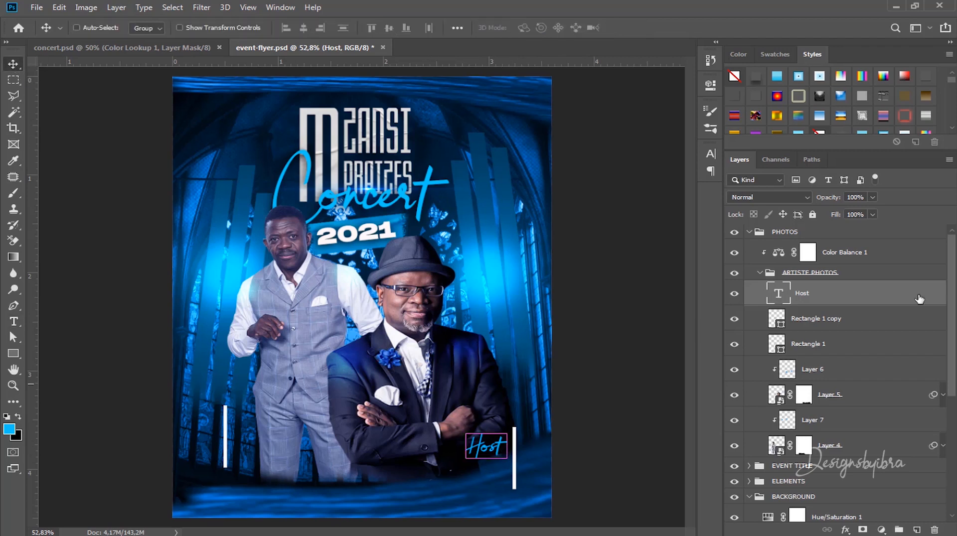
Step: Move the Host text layer above the PHOTOS group, then collapse PHOTOS and BACKGROUND
{"action": "left_click", "coordinate": [500, 451], "text": "ctrl"}
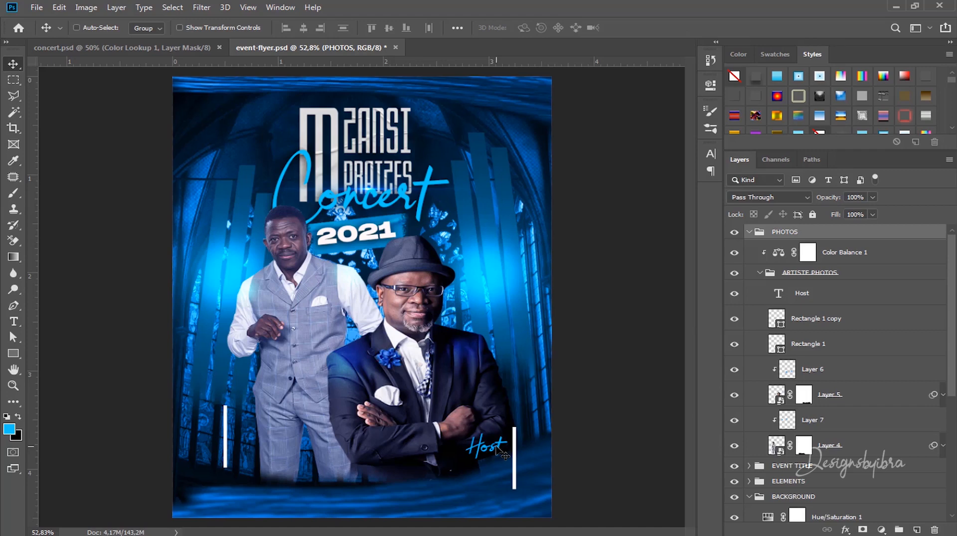
{"action": "left_click_drag", "start_coordinate": [500, 450], "coordinate": [503, 469]}
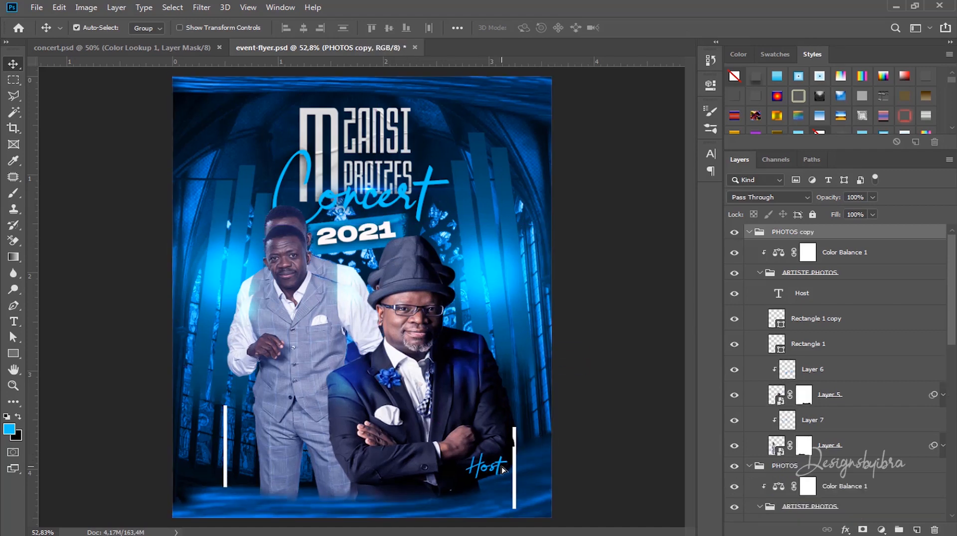
{"action": "key", "text": "ctrl+z"}
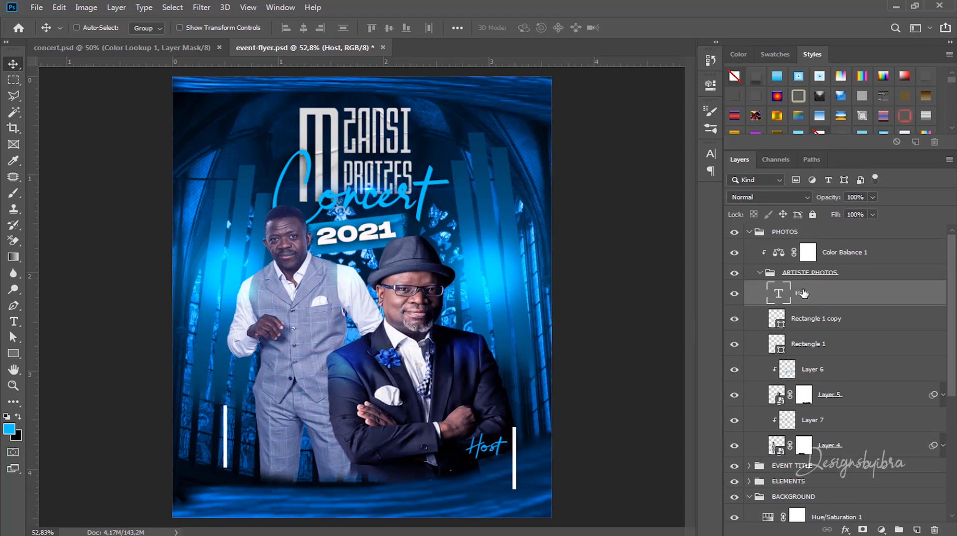
{"action": "left_click_drag", "start_coordinate": [799, 306], "coordinate": [814, 227]}
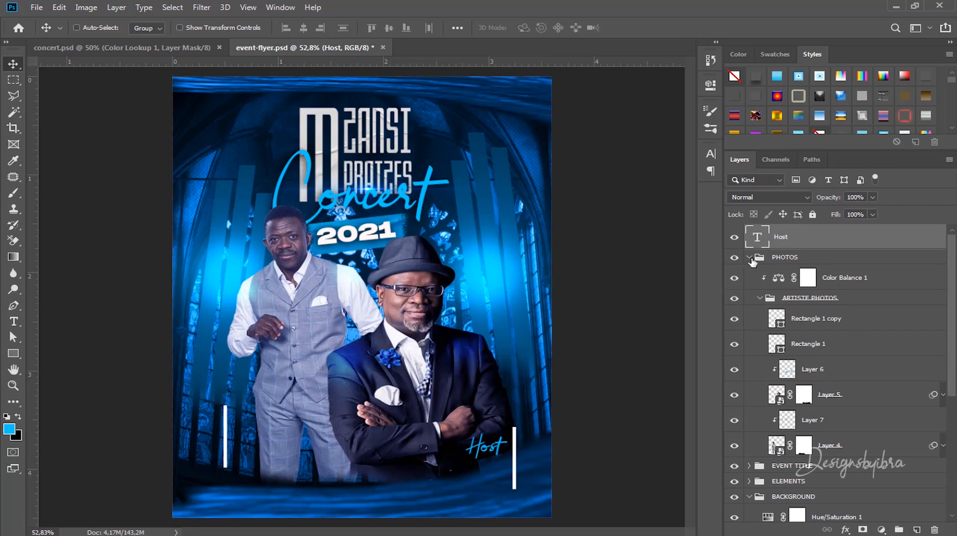
{"action": "left_click", "coordinate": [749, 257]}
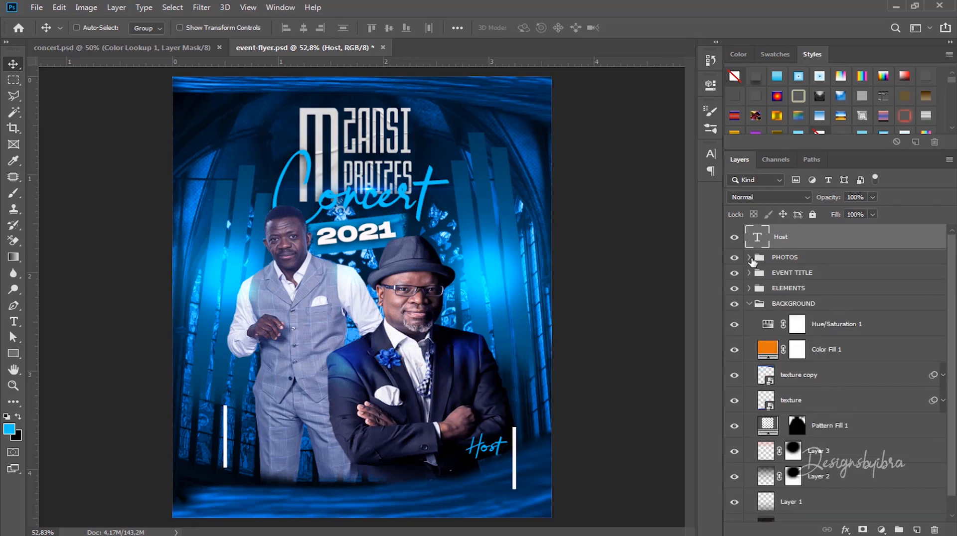
{"action": "left_click", "coordinate": [748, 304]}
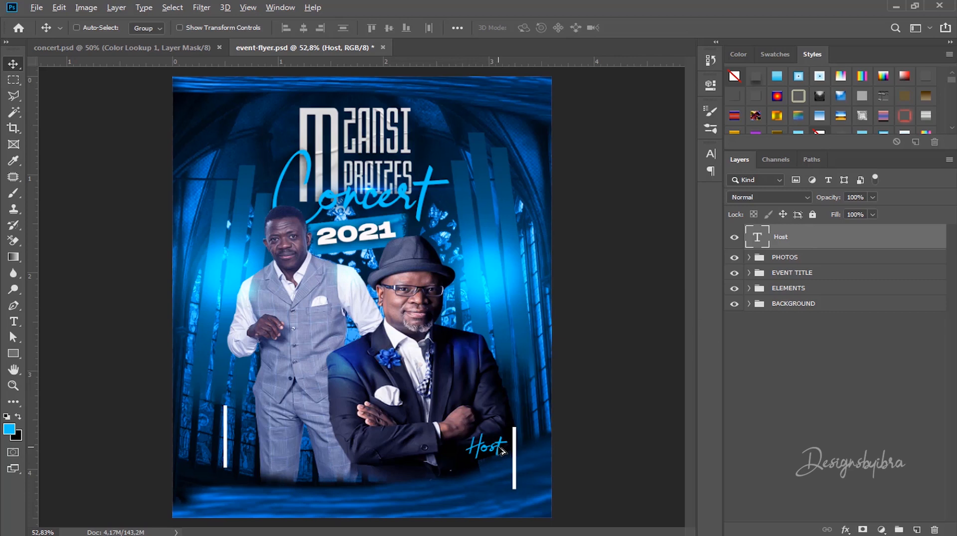
Step: Alt-drag a copy of the Host label just below the original
{"action": "key", "text": "super+space"}
{"action": "left_click_drag", "start_coordinate": [499, 453], "coordinate": [503, 479]}
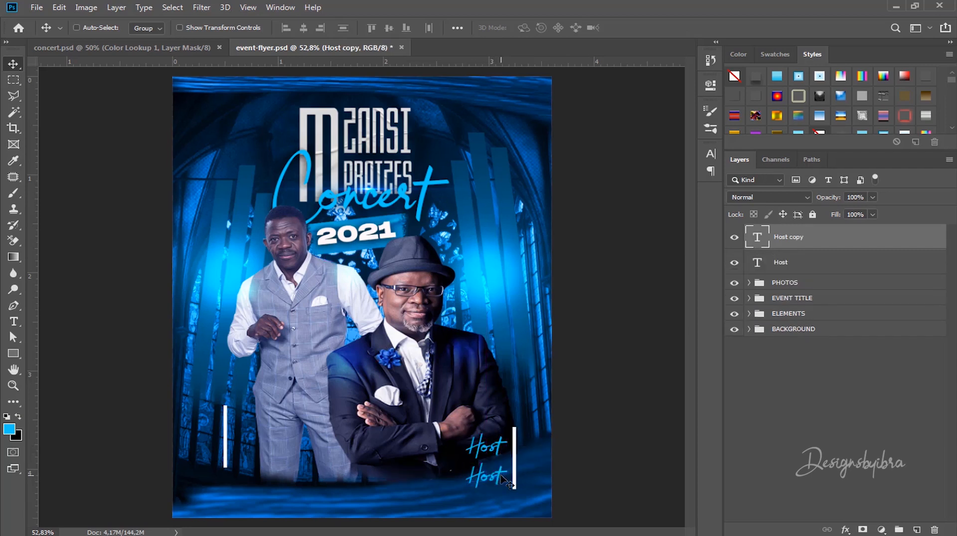
{"action": "key", "text": "t"}
{"action": "double_click", "coordinate": [500, 469]}
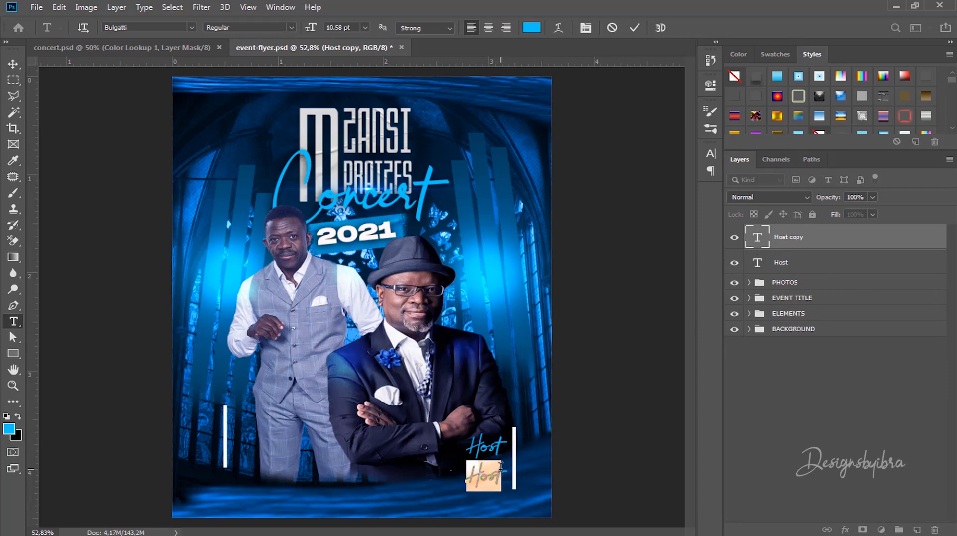
{"action": "type", "text": "l"}
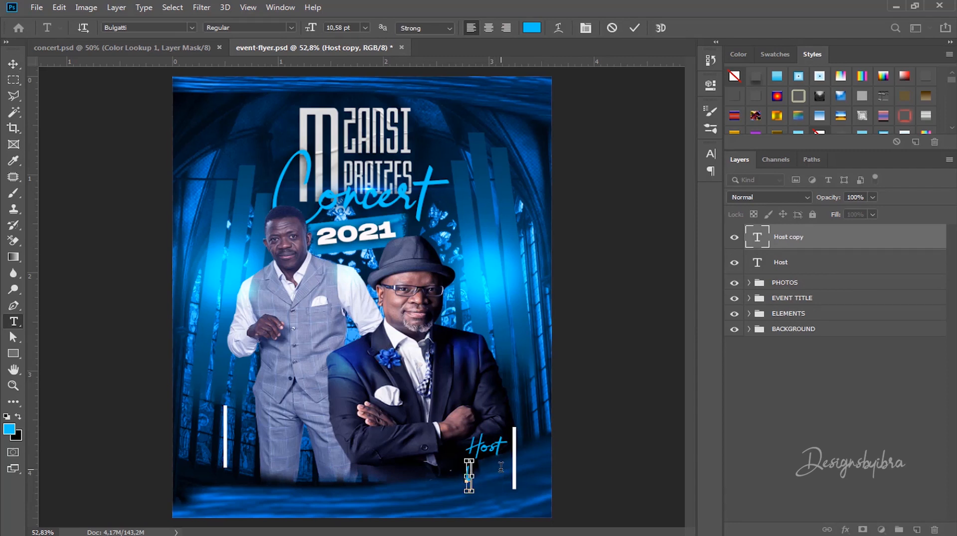
{"action": "key", "text": "ctrl+a"}
{"action": "key", "text": "ctrl+h"}
{"action": "left_click", "coordinate": [617, 28]}
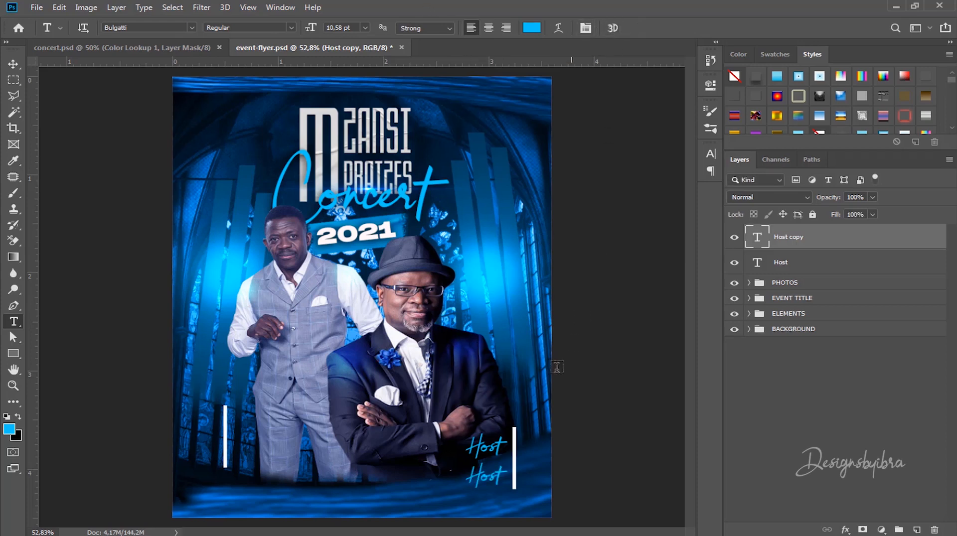
Step: Set the copied text's font to Blue Cobra Regular at 21 pt
{"action": "left_click", "coordinate": [491, 477]}
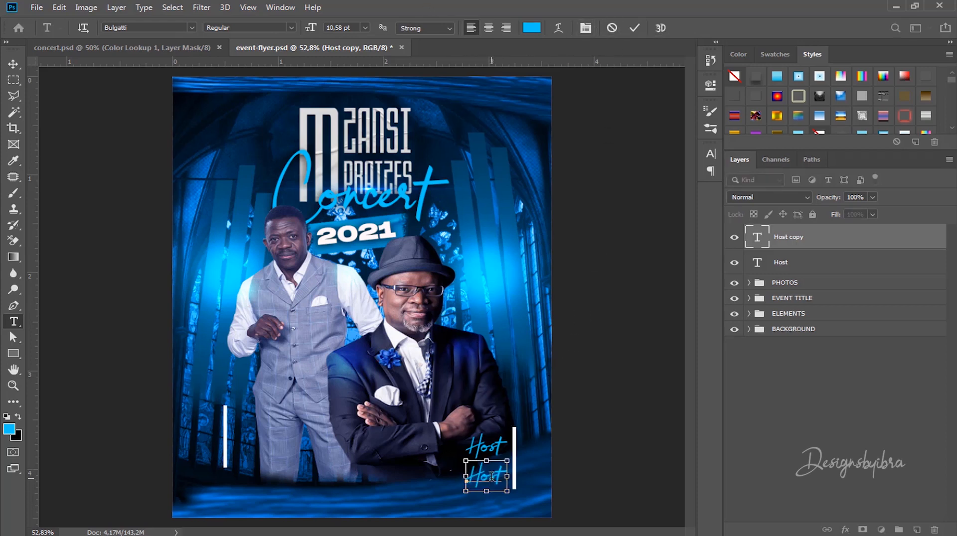
{"action": "key", "text": "ctrl+a"}
{"action": "left_click", "coordinate": [156, 28]}
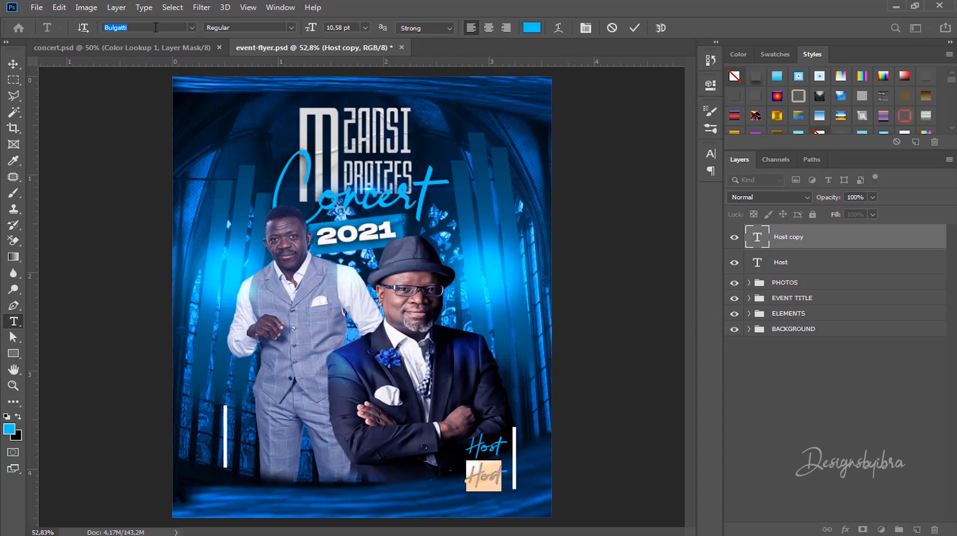
{"action": "type", "text": "COB"}
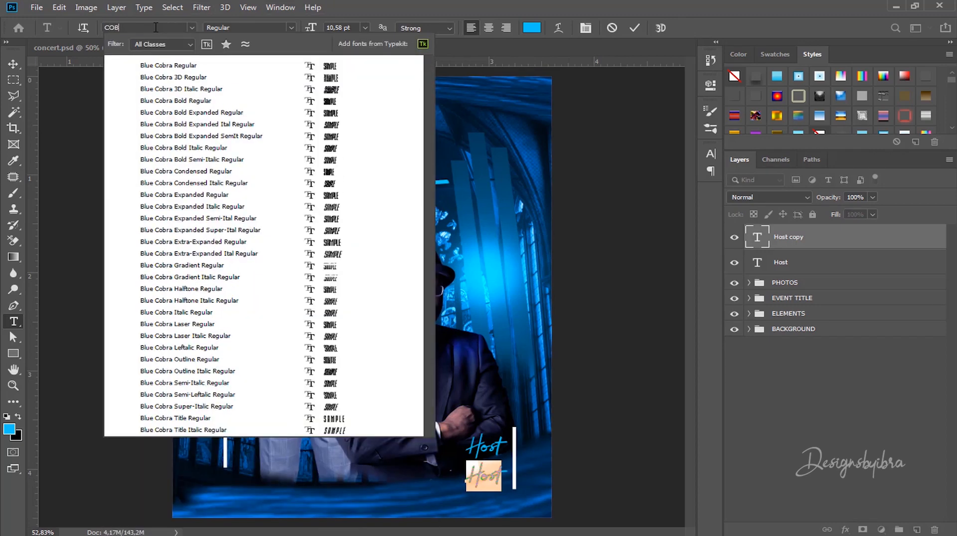
{"action": "left_click", "coordinate": [161, 68]}
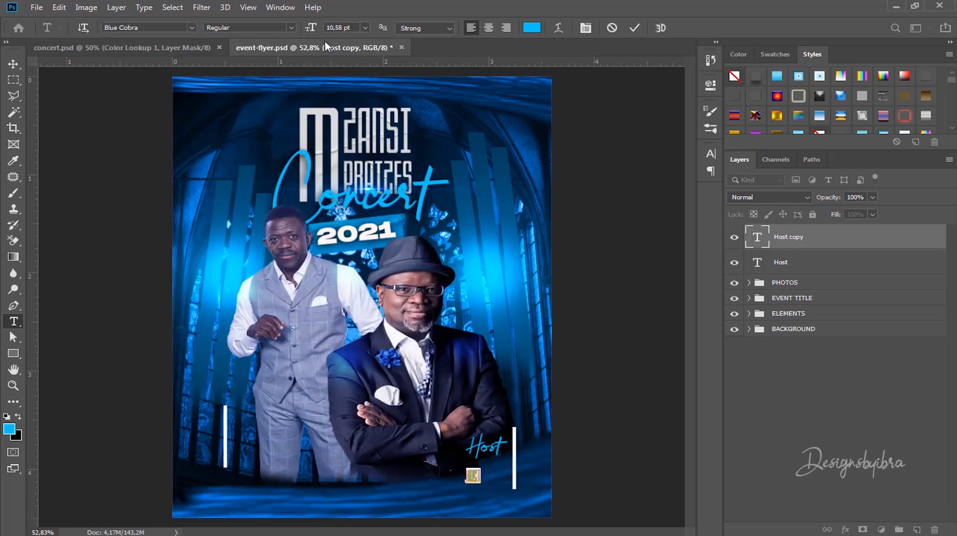
{"action": "mouse_move", "coordinate": [310, 28]}
{"action": "left_mouse_down"}
{"action": "mouse_move", "coordinate": [291, 30]}
{"action": "mouse_move", "coordinate": [323, 28]}
{"action": "mouse_move", "coordinate": [305, 31]}
{"action": "left_mouse_up"}
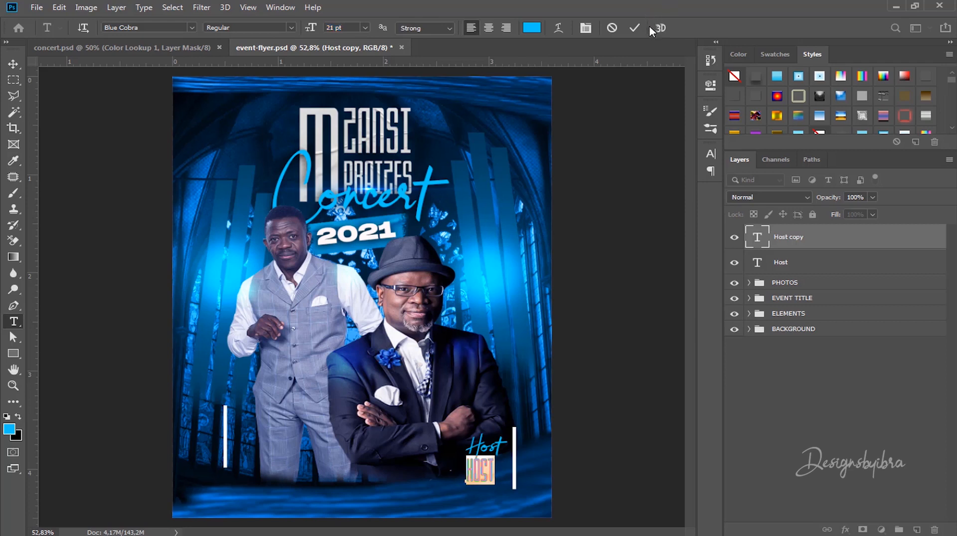
{"action": "left_click", "coordinate": [633, 28]}
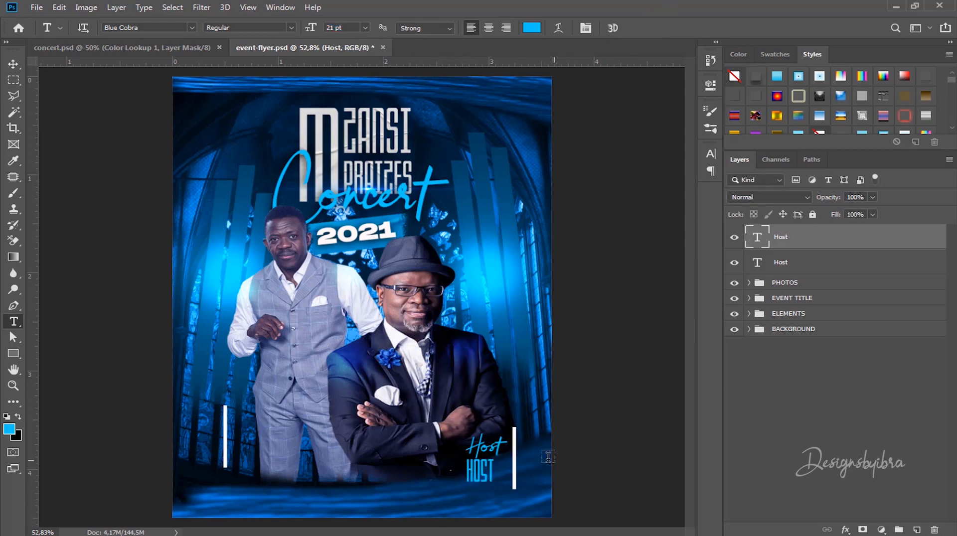
Step: Colour the copied text white (#ffffff) and move it below the host photo
{"action": "double_click", "coordinate": [479, 470]}
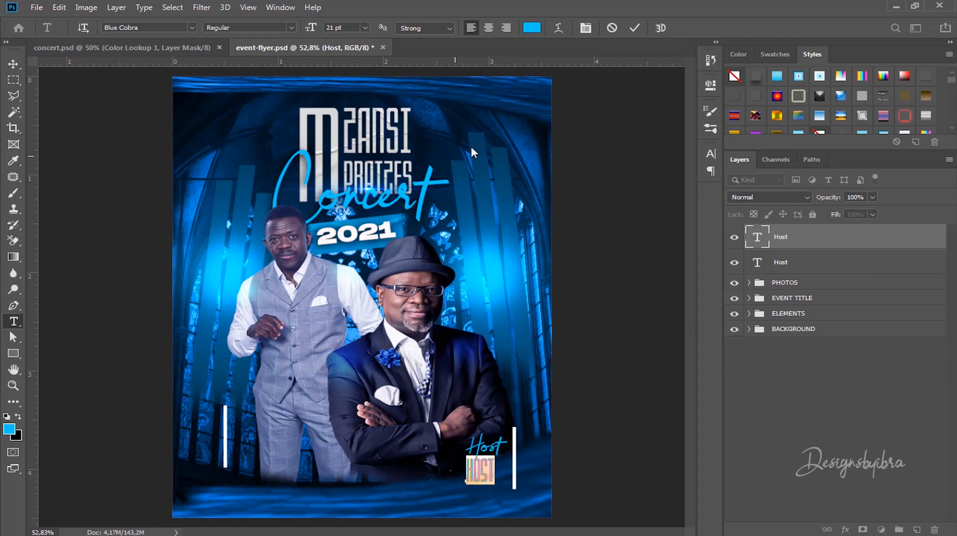
{"action": "left_click", "coordinate": [531, 28]}
{"action": "type", "text": "ffffff"}
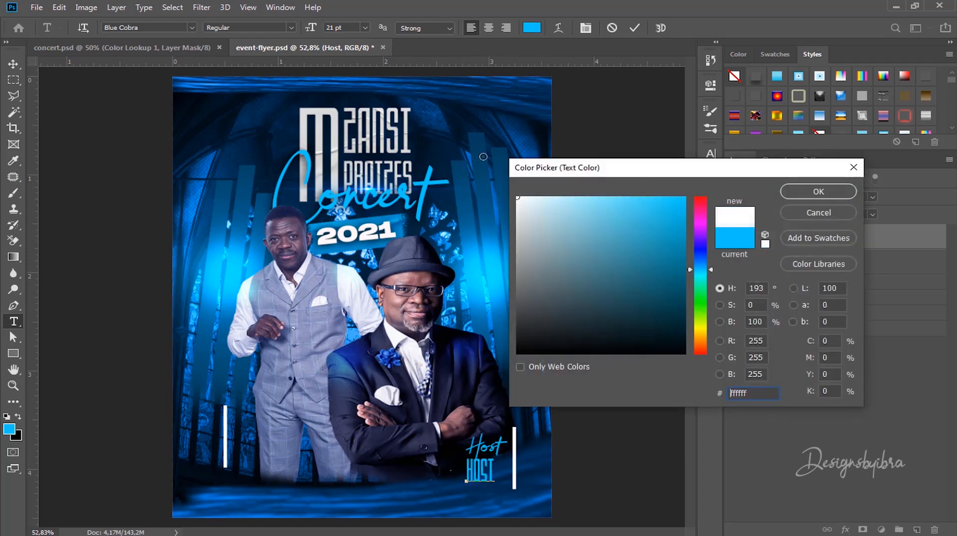
{"action": "left_click", "coordinate": [827, 192]}
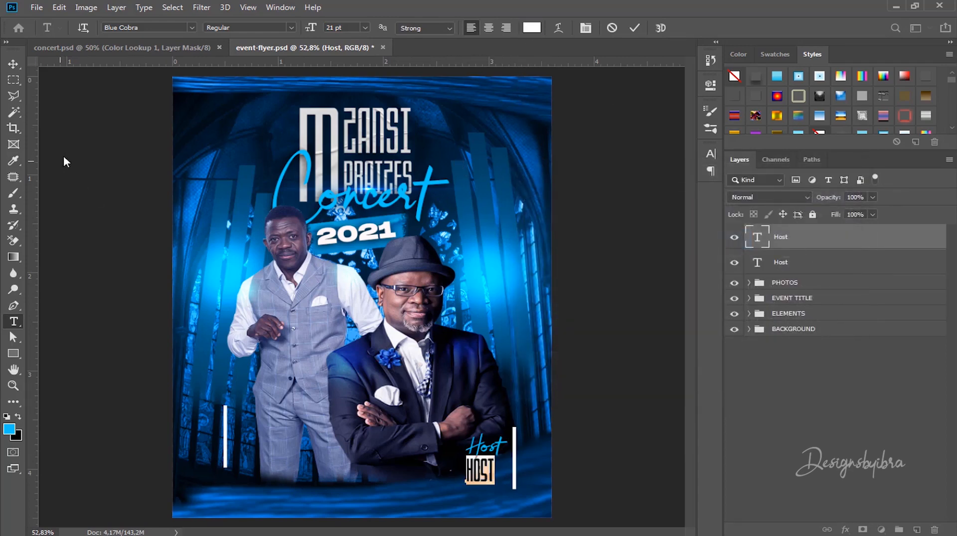
{"action": "left_click", "coordinate": [633, 28]}
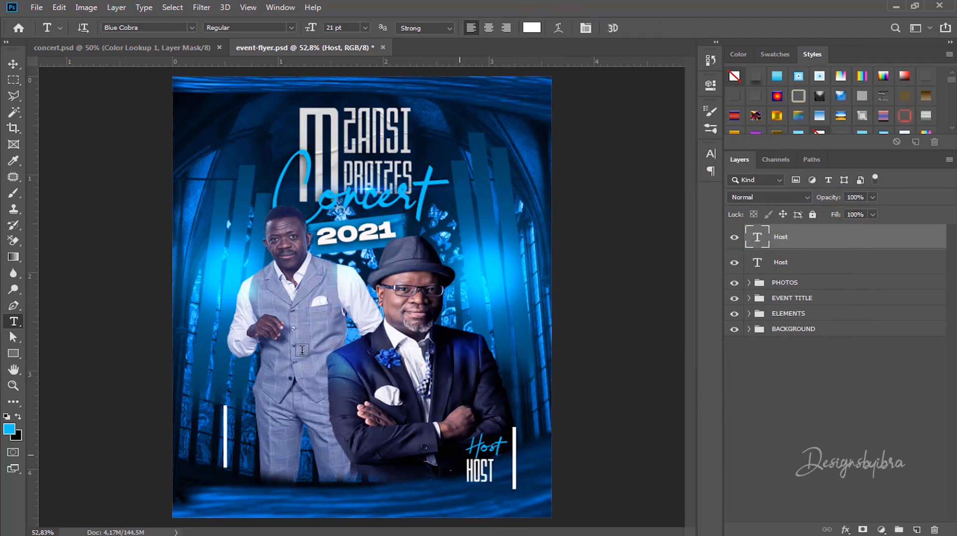
{"action": "left_click", "coordinate": [13, 64]}
{"action": "left_click_drag", "start_coordinate": [487, 478], "coordinate": [419, 488]}
Step: Replace the copied text with the host's full name in capitals
{"action": "key", "text": "t"}
{"action": "left_click", "coordinate": [410, 477]}
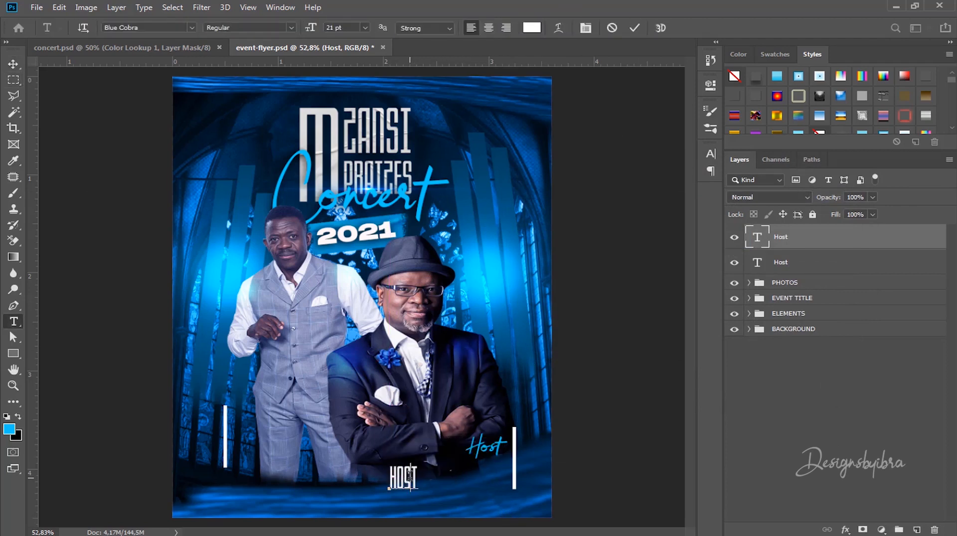
{"action": "key", "text": "ctrl+a"}
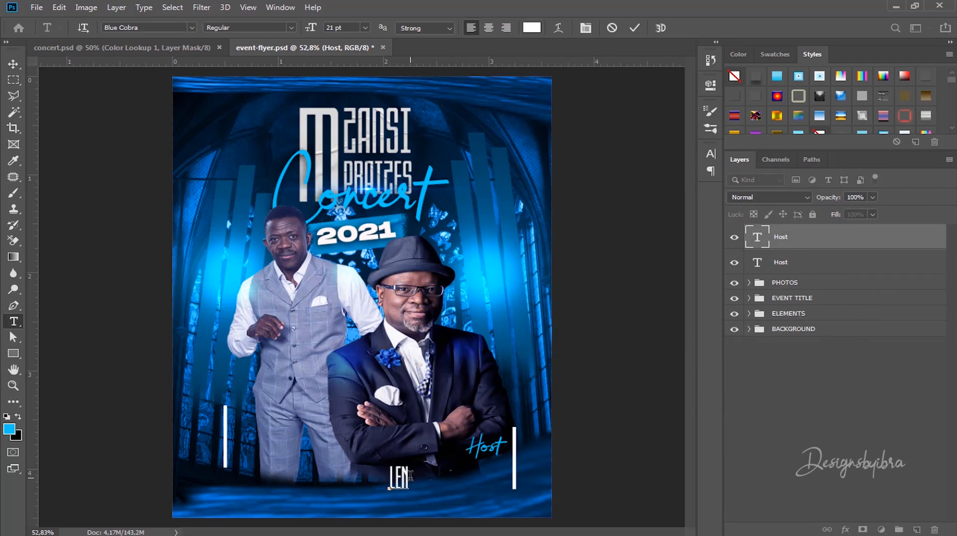
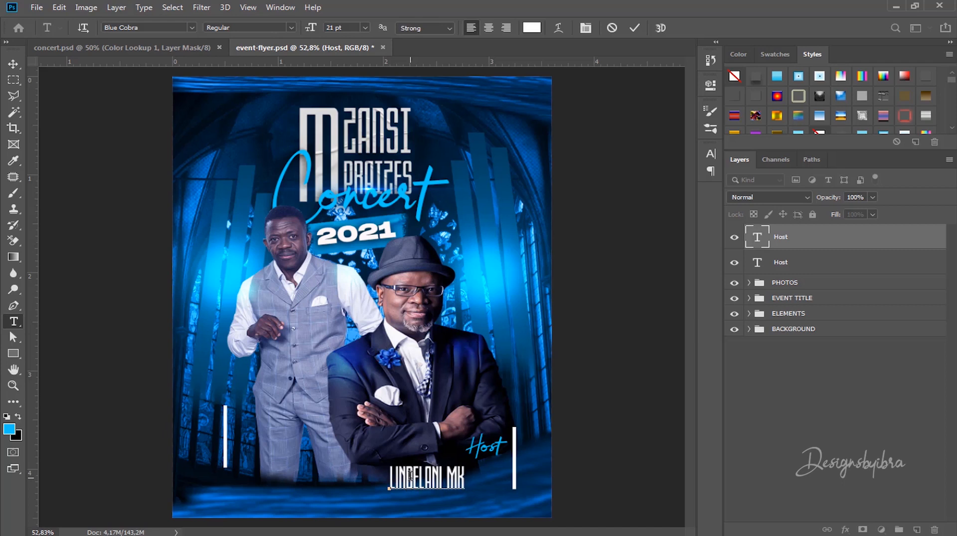
{"action": "left_click", "coordinate": [636, 28]}
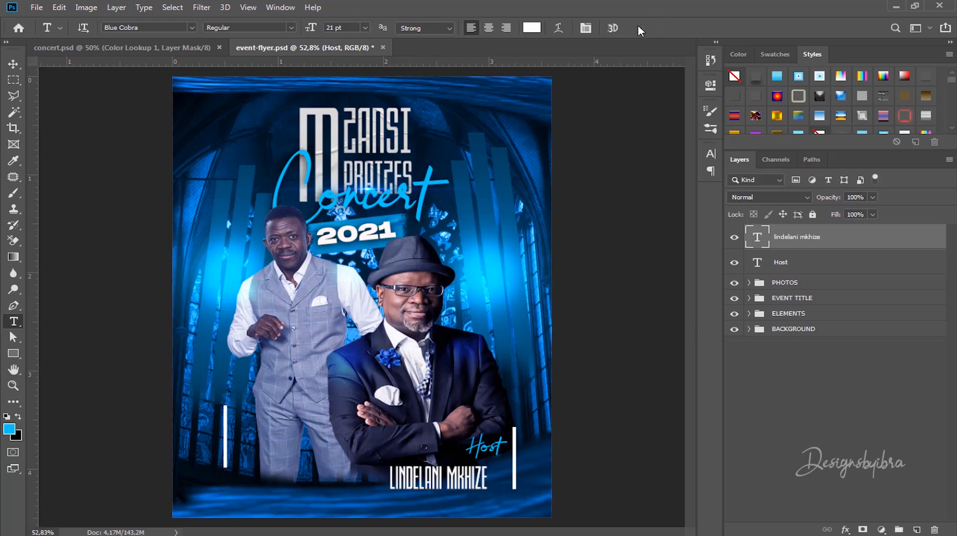
{"action": "left_click", "coordinate": [13, 63]}
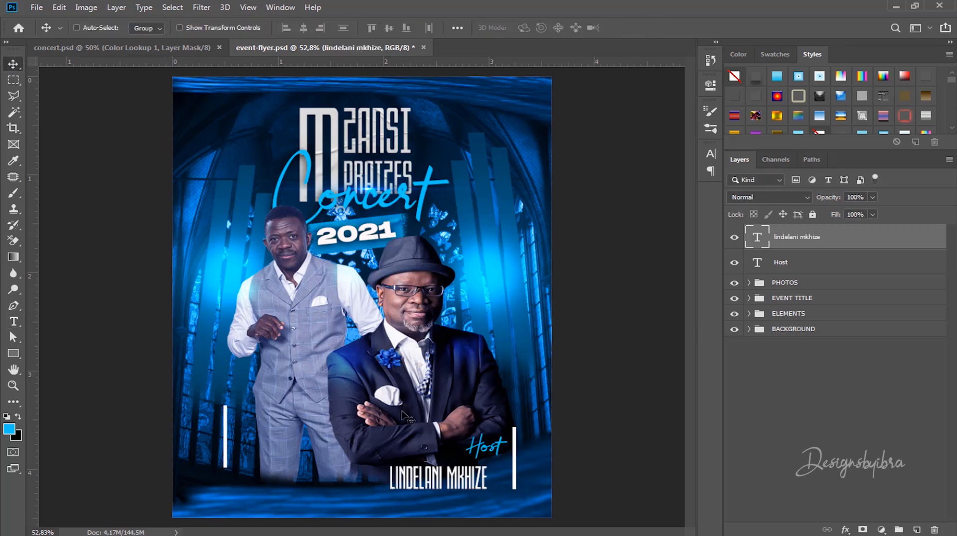
Step: Align the host name under the Host label, then Alt-drag both to the lower left
{"action": "left_click_drag", "start_coordinate": [446, 476], "coordinate": [461, 470]}
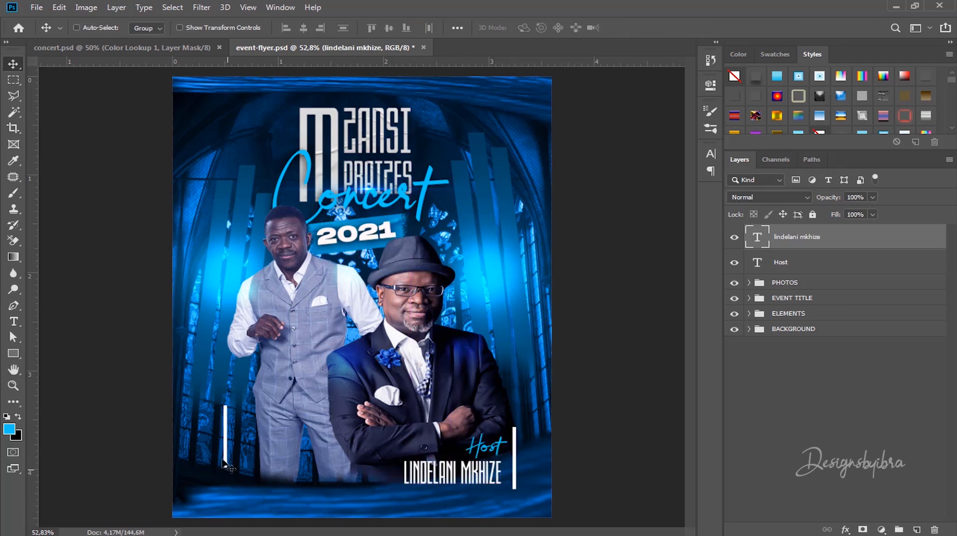
{"action": "left_click", "coordinate": [808, 264], "text": "shift"}
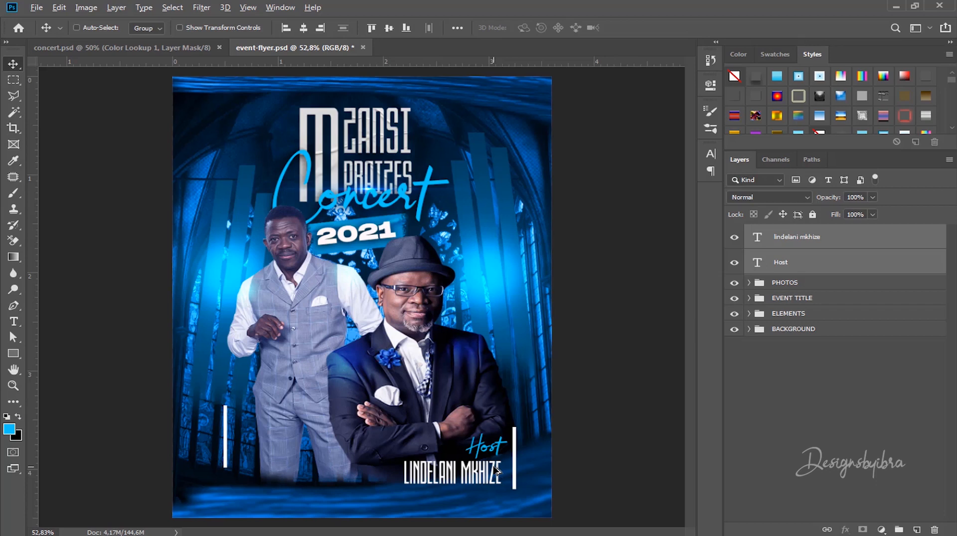
{"action": "left_click_drag", "start_coordinate": [495, 471], "coordinate": [287, 464]}
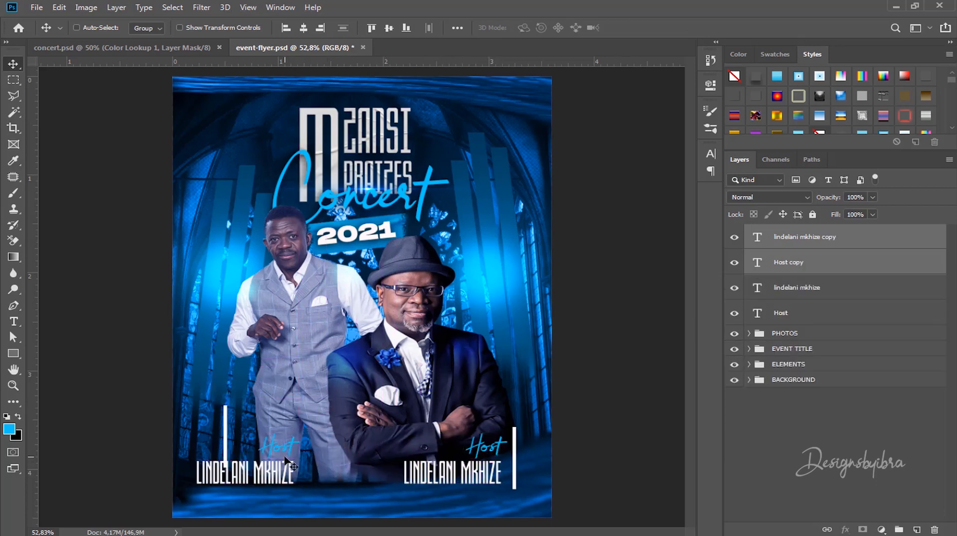
Step: Retype the left label as 'Guest' and move it up and left
{"action": "key", "text": "t"}
{"action": "left_click", "coordinate": [285, 441]}
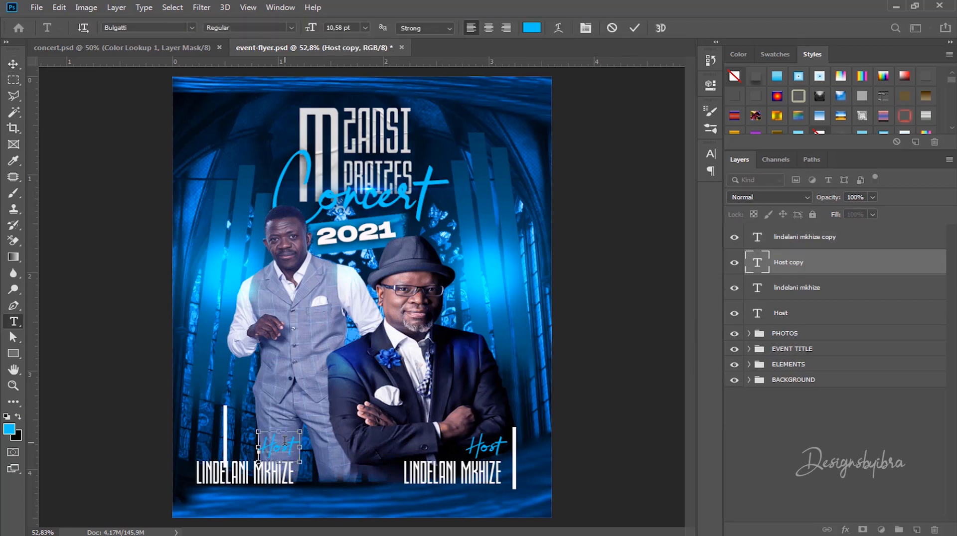
{"action": "double_click", "coordinate": [285, 441]}
{"action": "type", "text": "gUES"}
{"action": "key", "text": "BackSpace"}
{"action": "key", "text": "BackSpace"}
{"action": "key", "text": "BackSpace"}
{"action": "key", "text": "BackSpace"}
{"action": "type", "text": "G"}
{"action": "left_click", "coordinate": [633, 29]}
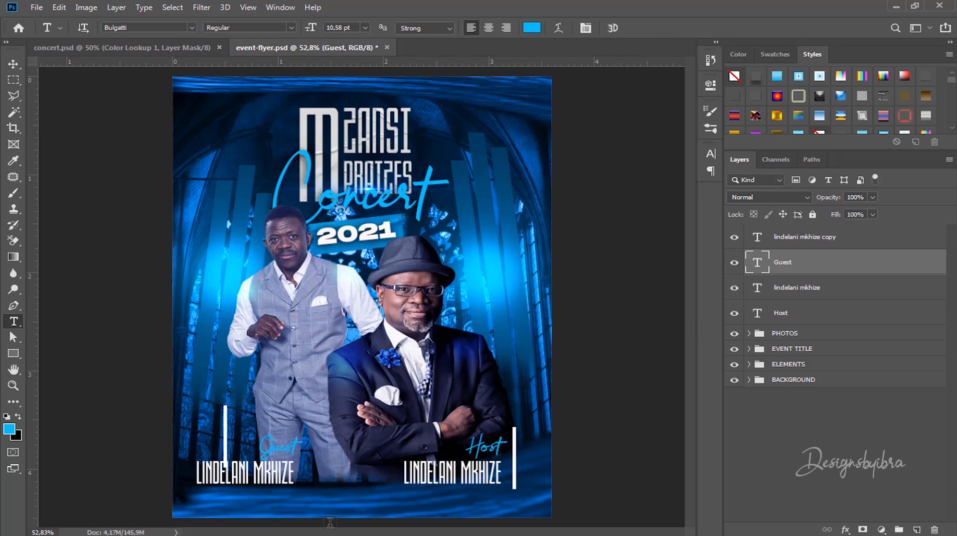
{"action": "left_click", "coordinate": [13, 64]}
{"action": "left_click_drag", "start_coordinate": [279, 443], "coordinate": [250, 419]}
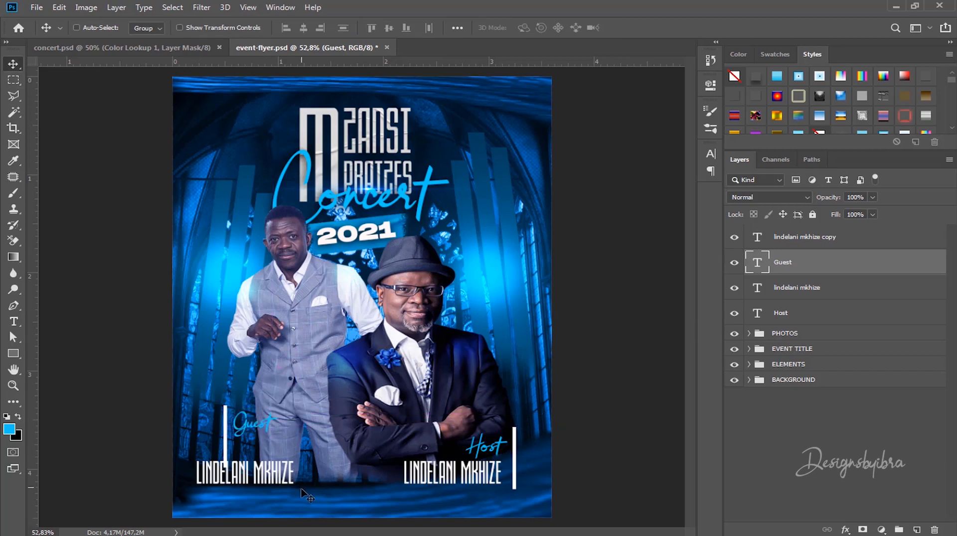
Step: Move the left name beside the white bar and retype it as the guest's full name
{"action": "left_click", "coordinate": [279, 476], "text": "ctrl"}
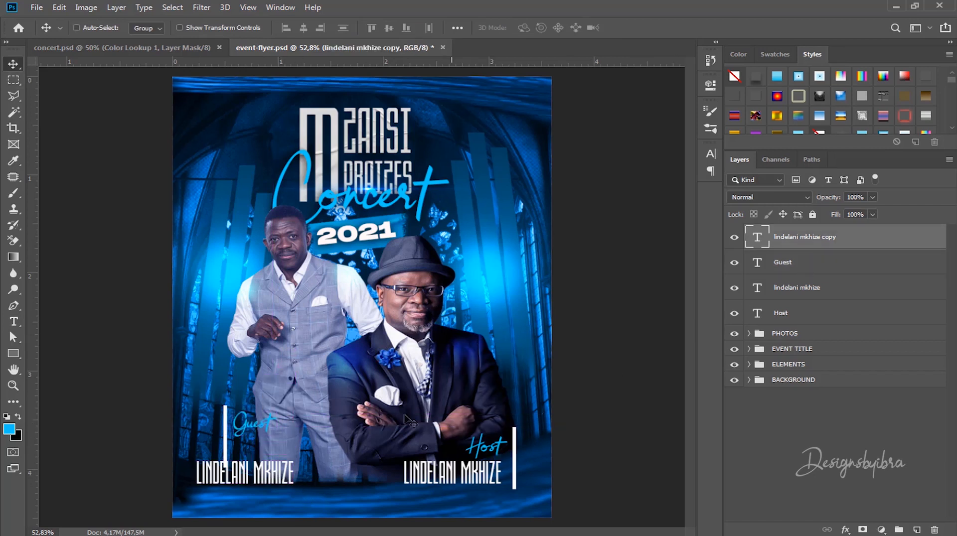
{"action": "left_click_drag", "start_coordinate": [274, 477], "coordinate": [310, 455]}
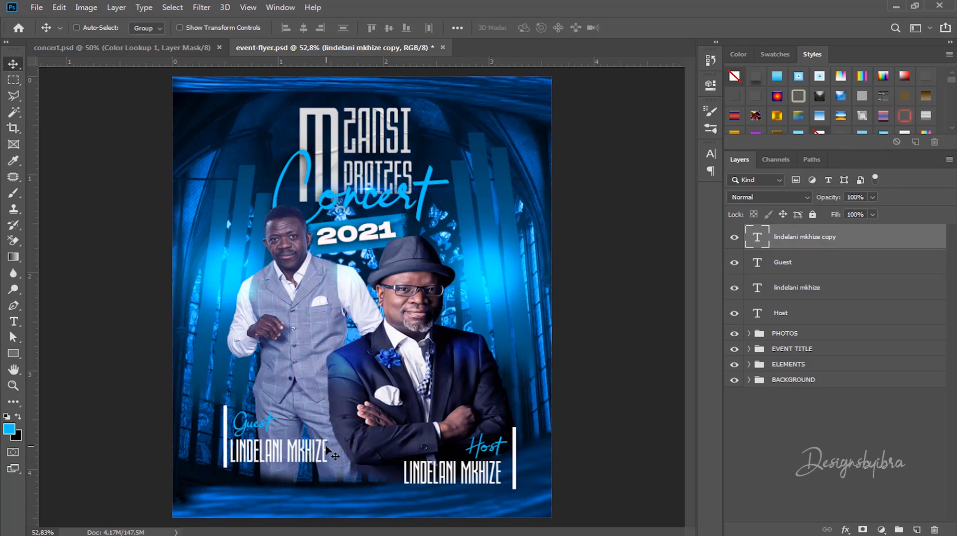
{"action": "key", "text": "t"}
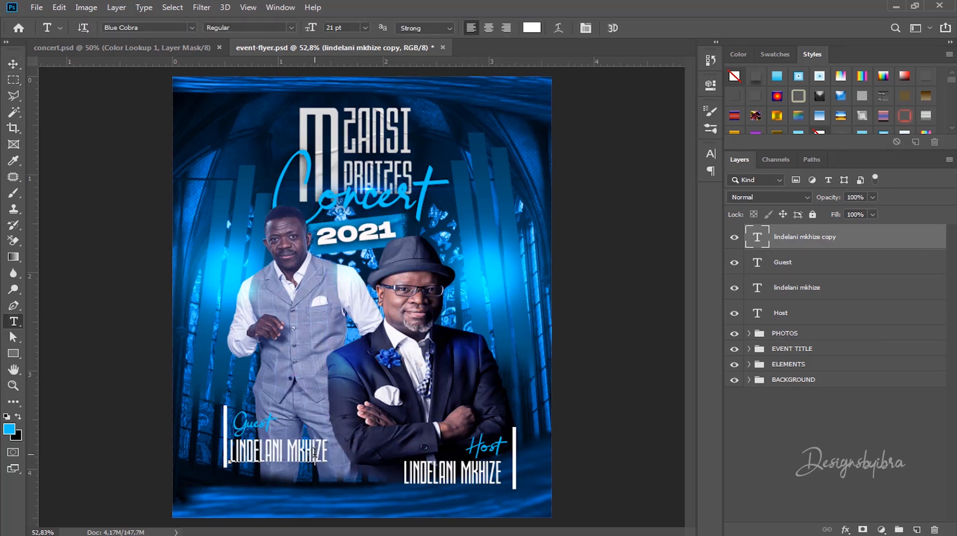
{"action": "left_click", "coordinate": [314, 453]}
{"action": "key", "text": "ctrl+a"}
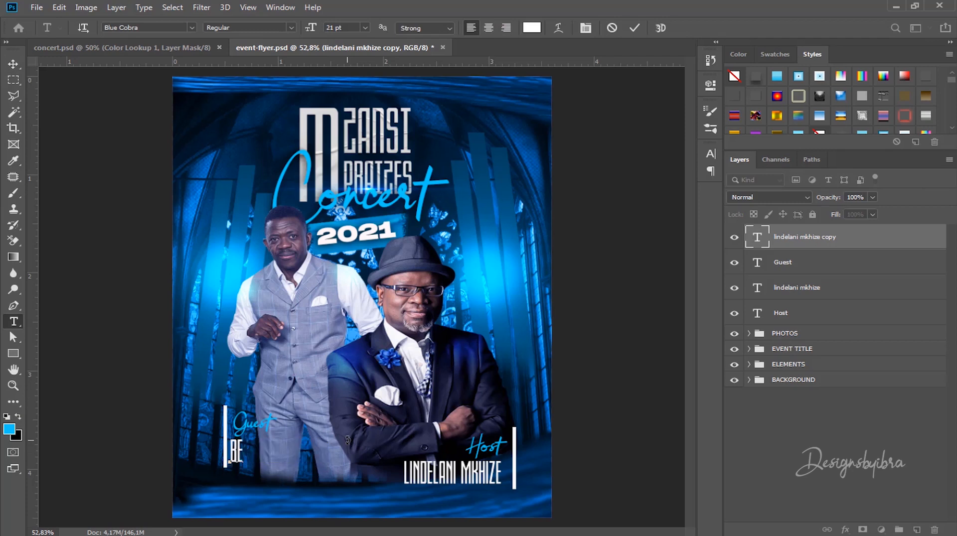
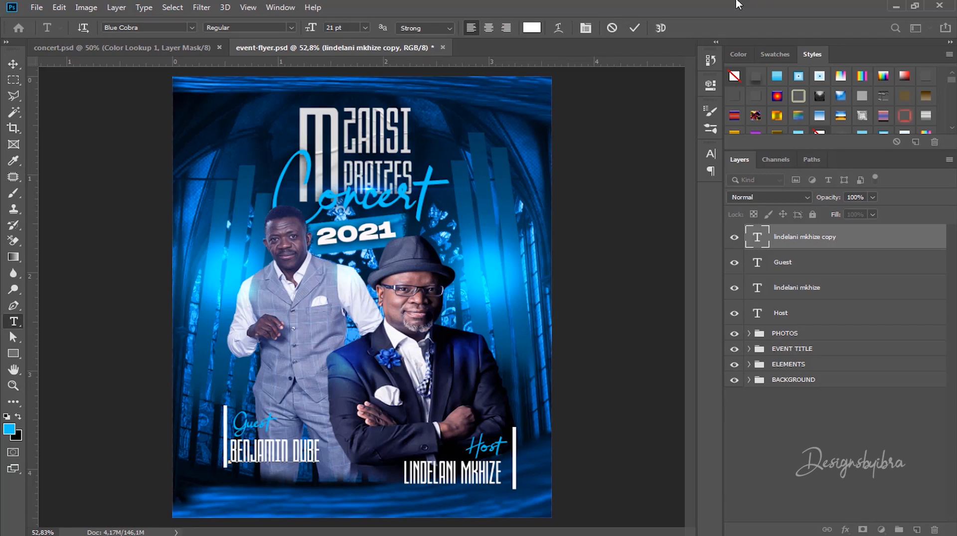
{"action": "left_click", "coordinate": [633, 28]}
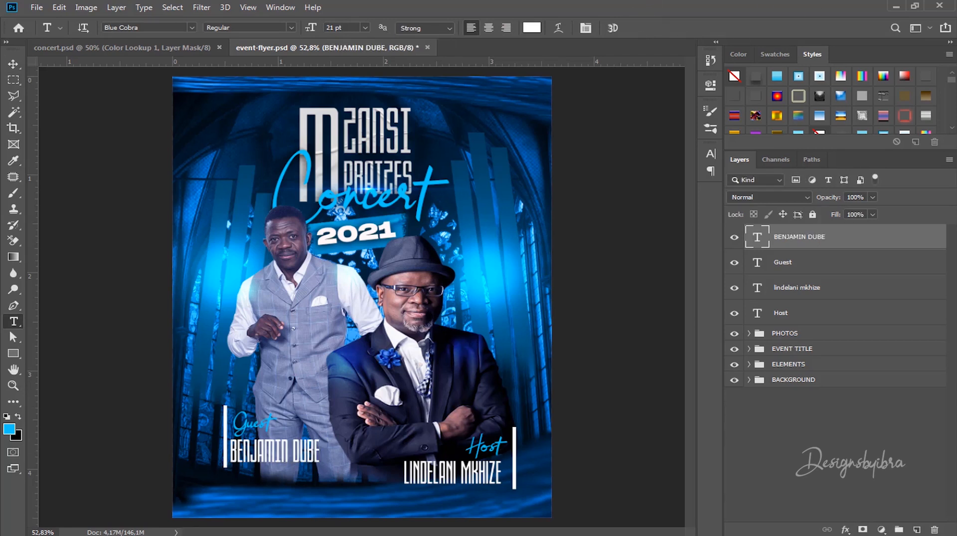
Step: Group the Guest label with the guest's name and call the group 'Guest'
{"action": "left_click", "coordinate": [14, 65]}
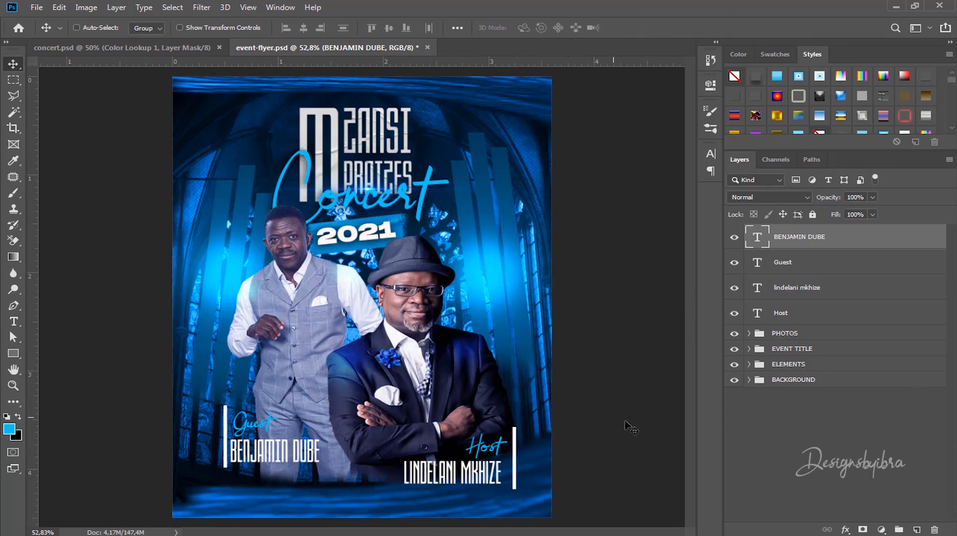
{"action": "left_click", "coordinate": [803, 262]}
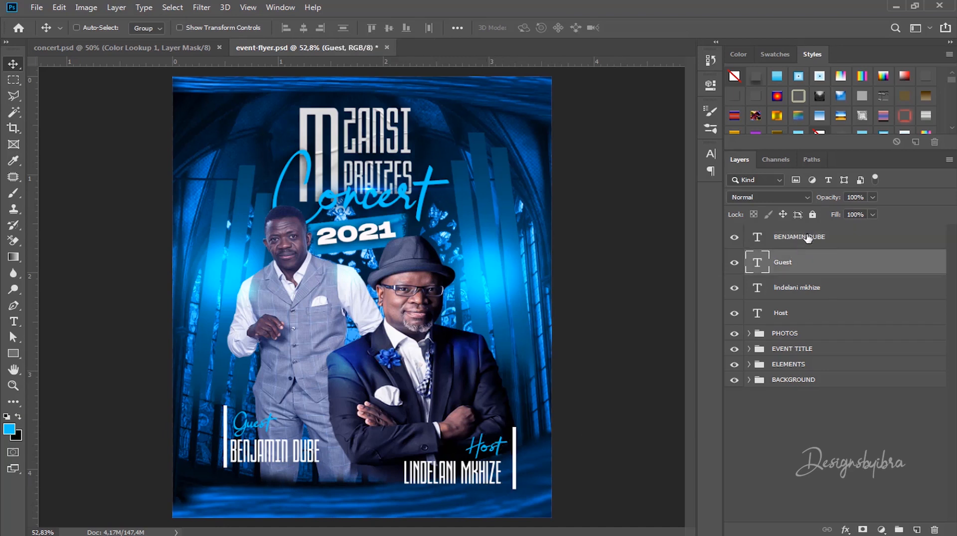
{"action": "left_click", "coordinate": [807, 238]}
{"action": "left_click", "coordinate": [799, 264]}
{"action": "left_click", "coordinate": [803, 238]}
{"action": "left_click", "coordinate": [802, 260], "text": "shift"}
{"action": "key", "text": "ctrl+g"}
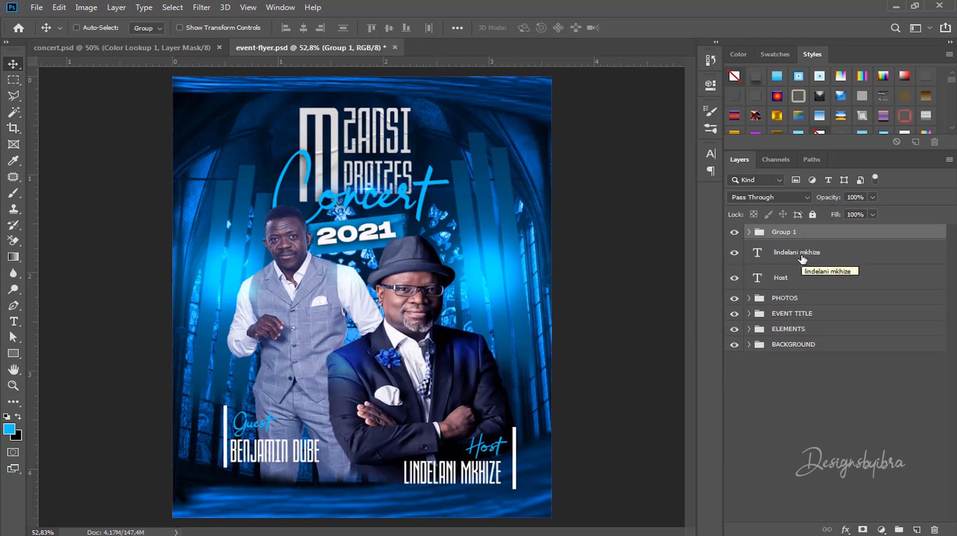
{"action": "double_click", "coordinate": [782, 231]}
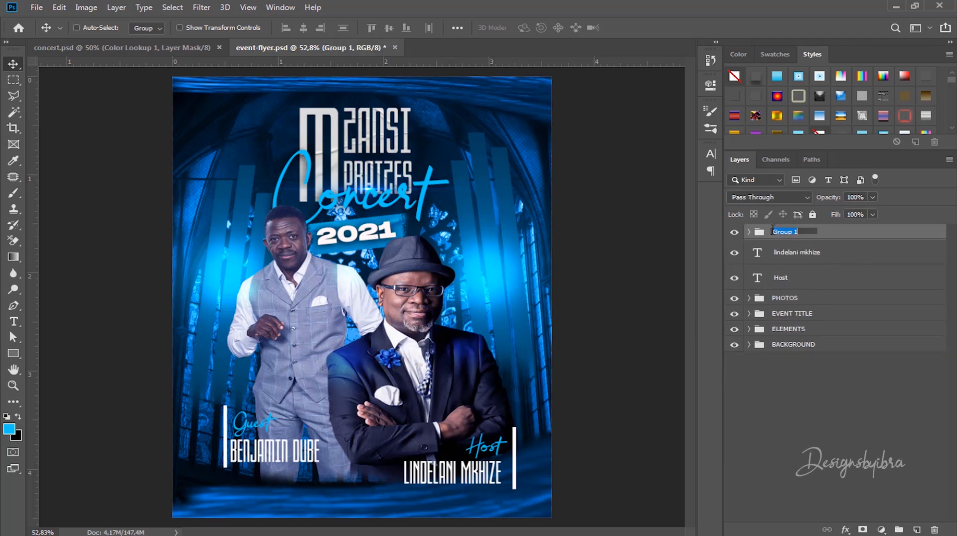
{"action": "type", "text": "Guest"}
{"action": "key", "text": "Return"}
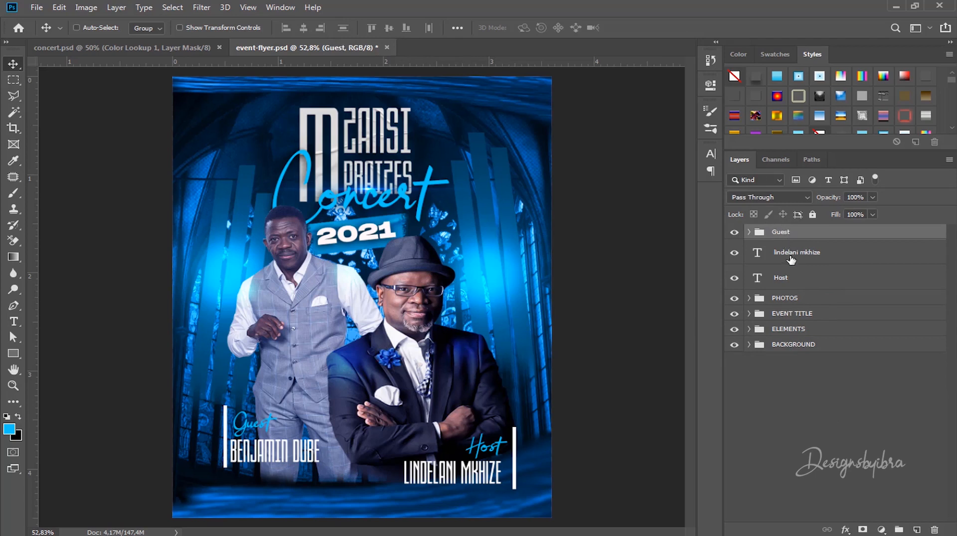
Step: Group the Host label and host's name as 'Host' and nudge that group up
{"action": "left_click", "coordinate": [793, 255]}
{"action": "left_click", "coordinate": [795, 278], "text": "shift"}
{"action": "key", "text": "ctrl+g"}
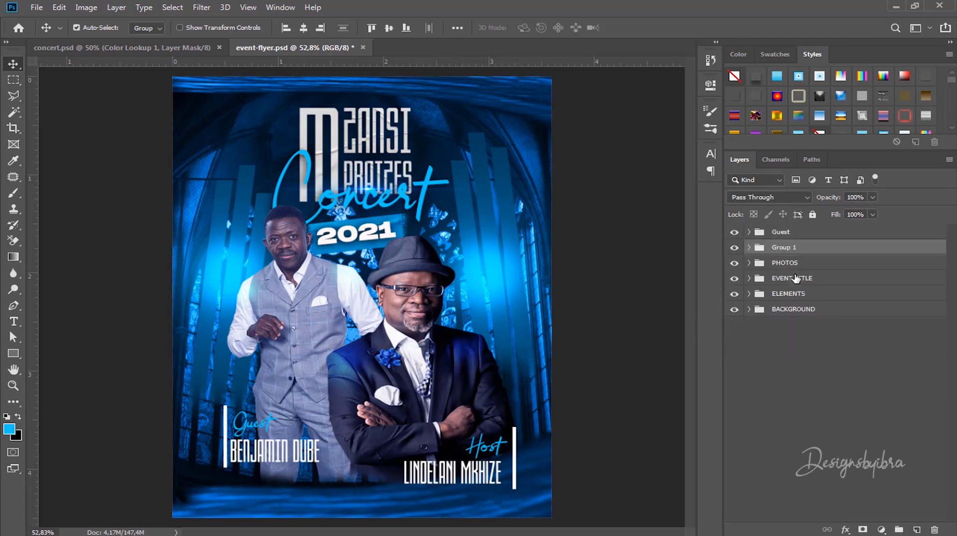
{"action": "double_click", "coordinate": [786, 249]}
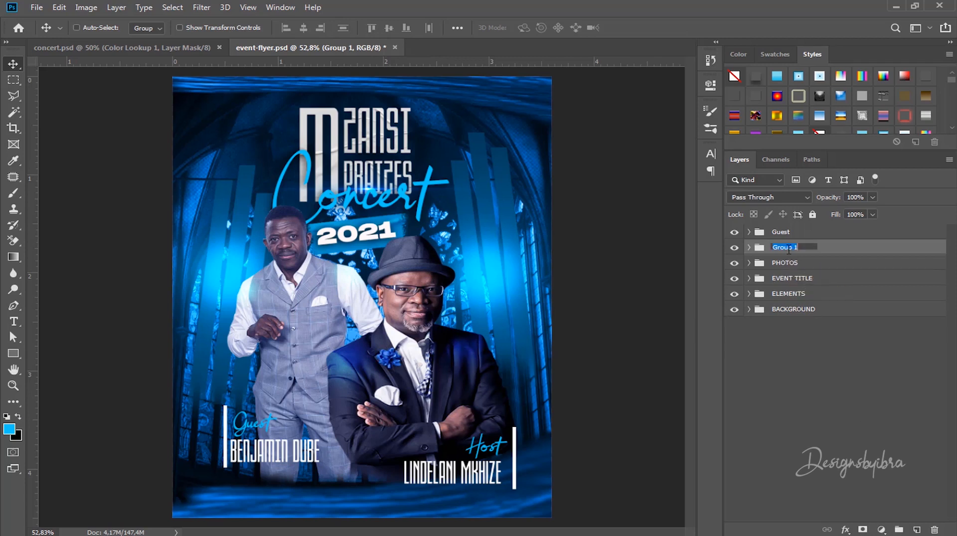
{"action": "type", "text": "Host"}
{"action": "left_click", "coordinate": [836, 238]}
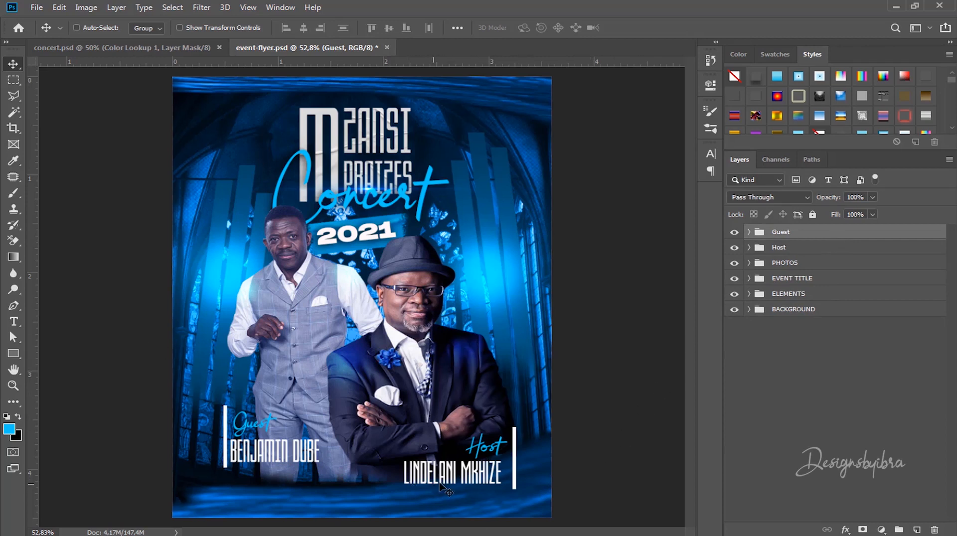
{"action": "left_click", "coordinate": [783, 248]}
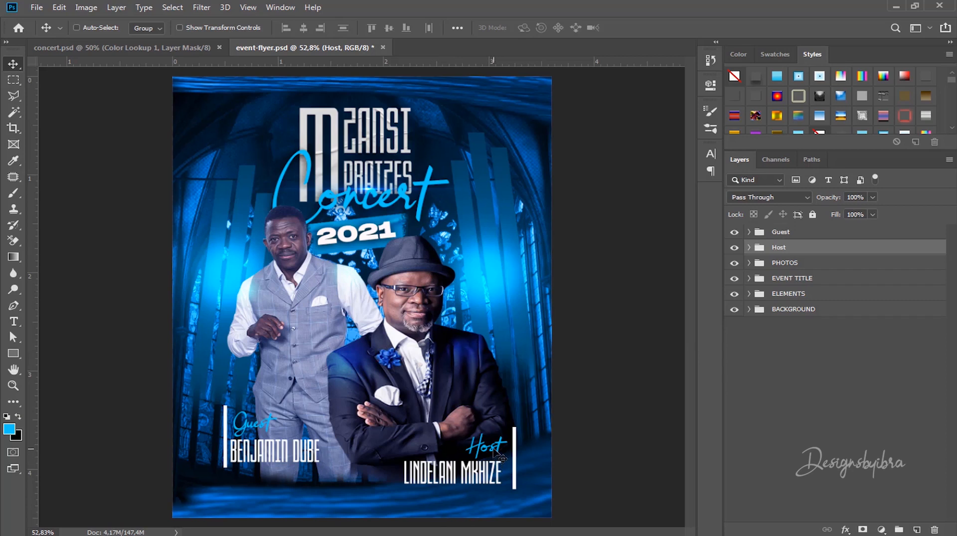
{"action": "left_click_drag", "start_coordinate": [494, 453], "coordinate": [494, 438]}
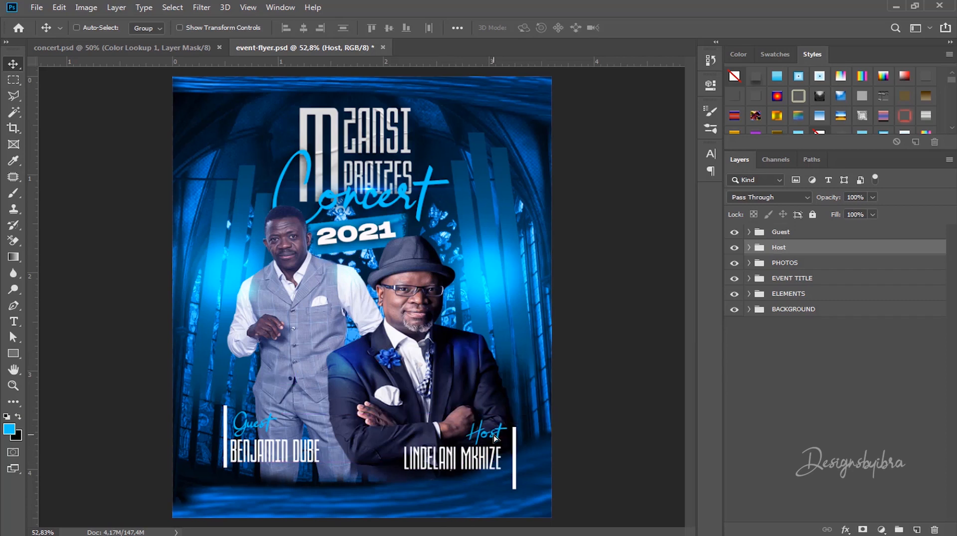
{"action": "key", "text": "ctrl"}
Step: Expand the PHOTOS group and set Auto-Select to pick individual layers
{"action": "left_click", "coordinate": [523, 442], "text": "ctrl"}
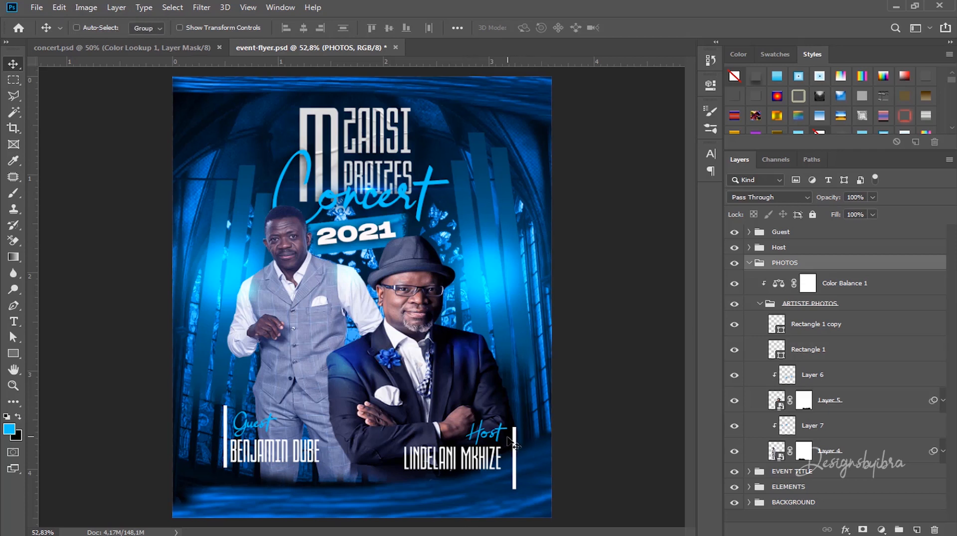
{"action": "left_click", "coordinate": [160, 28]}
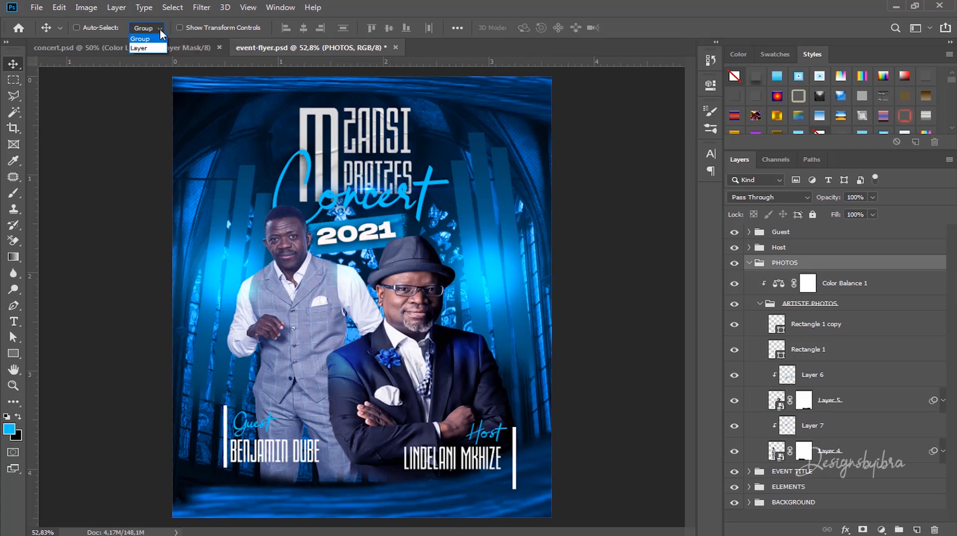
{"action": "left_click", "coordinate": [148, 48]}
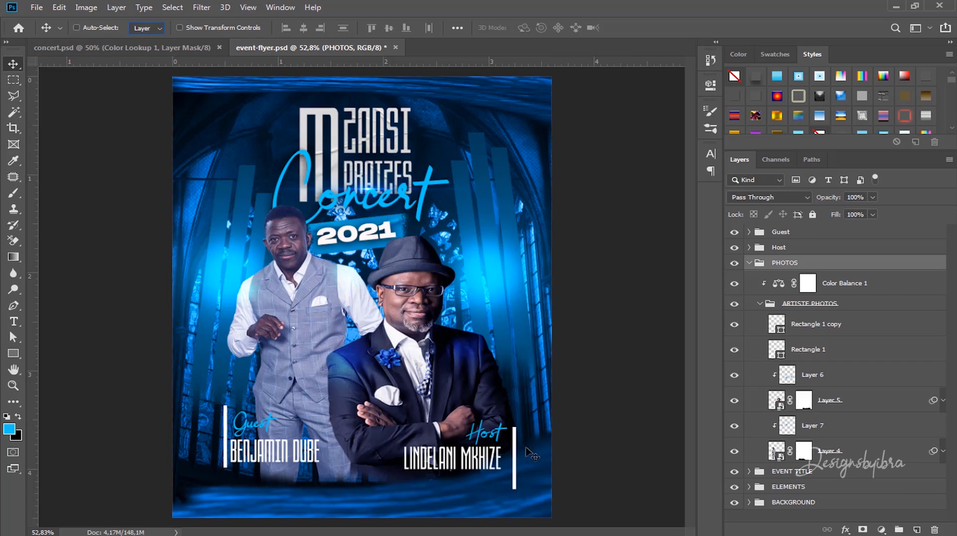
Step: Raise the white bar beside Host level with the text, then bring up the Font Awesome cheatsheet in Chrome
{"action": "key", "text": "ctrl"}
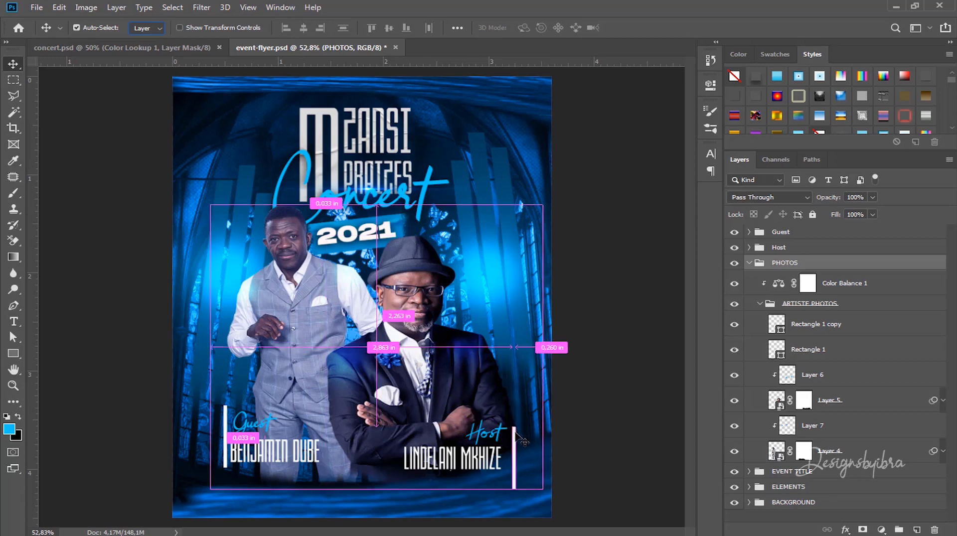
{"action": "left_click", "coordinate": [515, 439]}
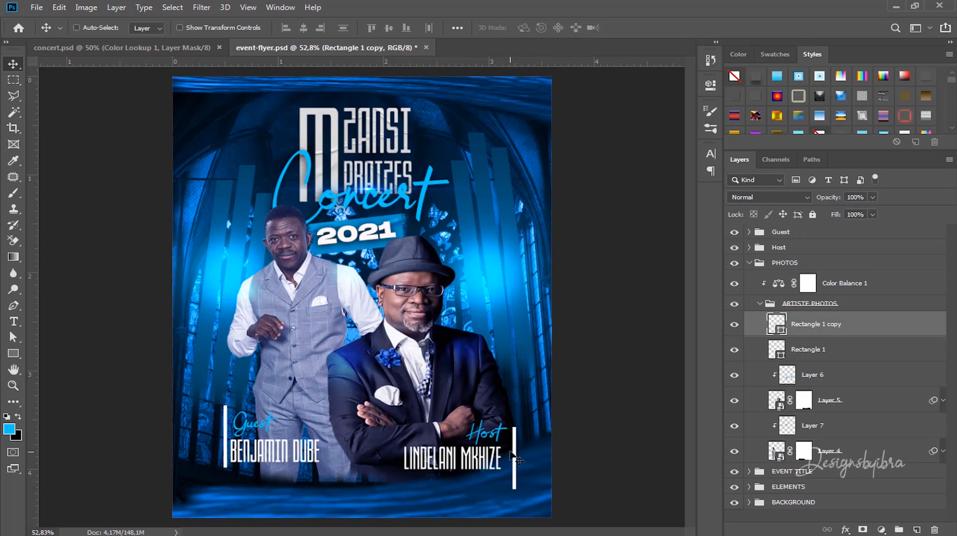
{"action": "left_click_drag", "start_coordinate": [516, 445], "coordinate": [516, 431]}
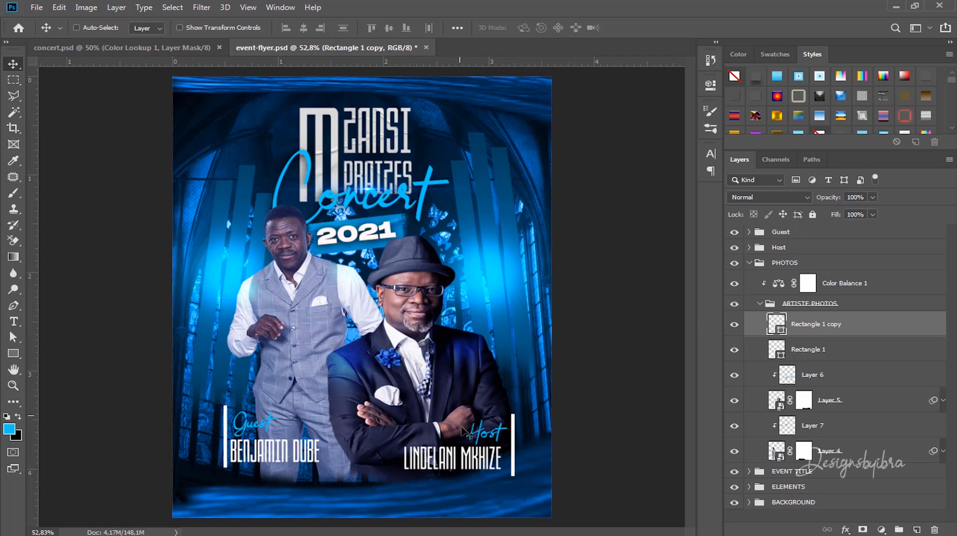
{"action": "left_click", "coordinate": [455, 479]}
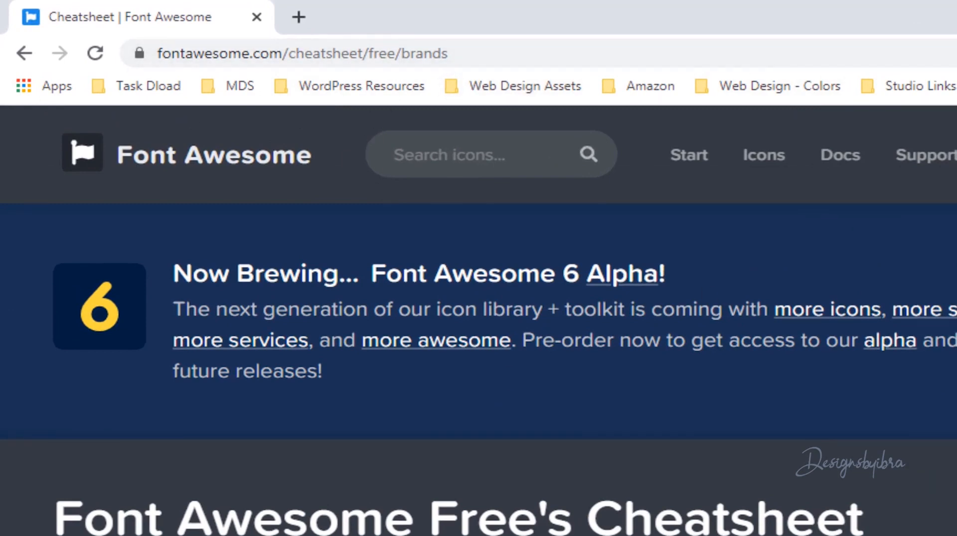
Step: Find 'insta' on the brands cheatsheet, copy the Instagram icon (f16d), and minimize Chrome
{"action": "scroll", "coordinate": [478, 319], "scroll_direction": "down", "scroll_amount": 10}
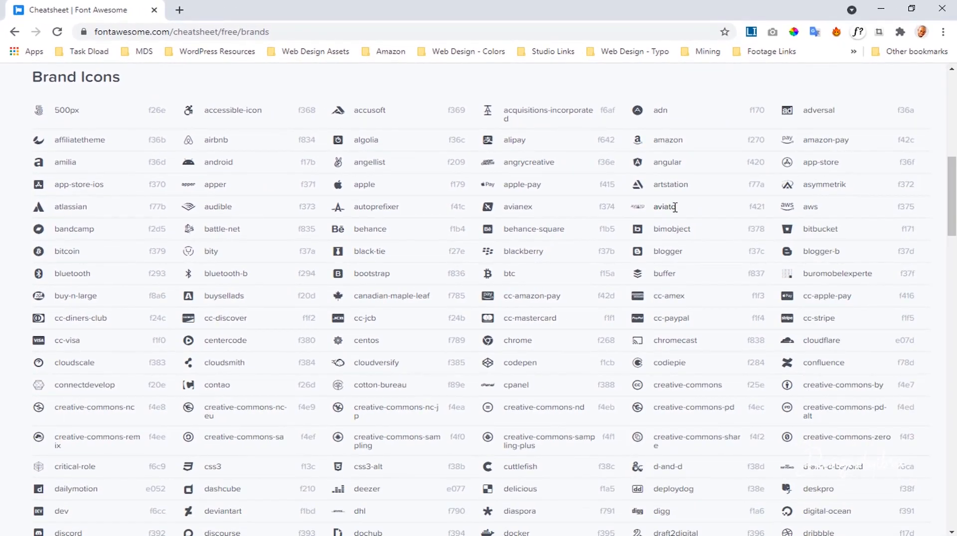
{"action": "key", "text": "ctrl+f"}
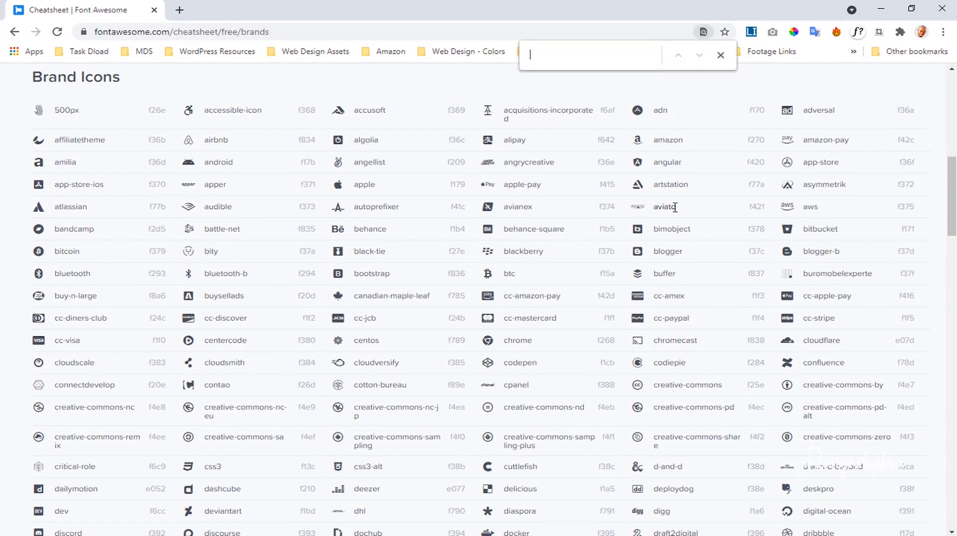
{"action": "type", "text": "f"}
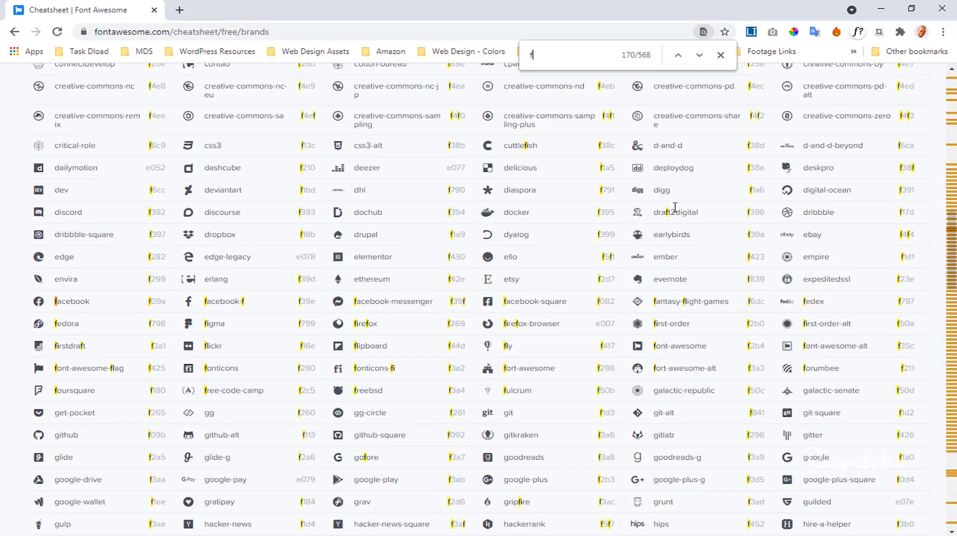
{"action": "key", "text": "BackSpace"}
{"action": "type", "text": "insta"}
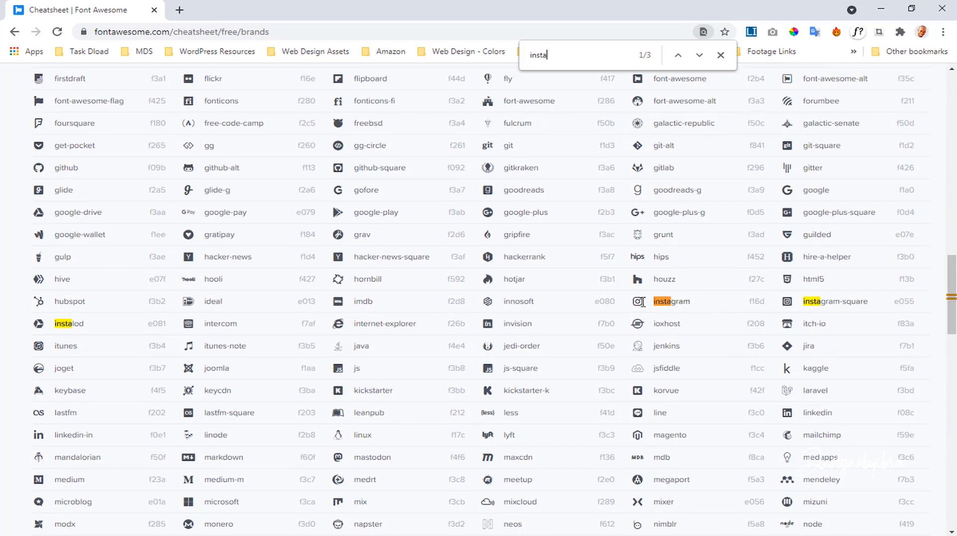
{"action": "left_click_drag", "start_coordinate": [637, 301], "coordinate": [647, 305]}
{"action": "left_click", "coordinate": [880, 9]}
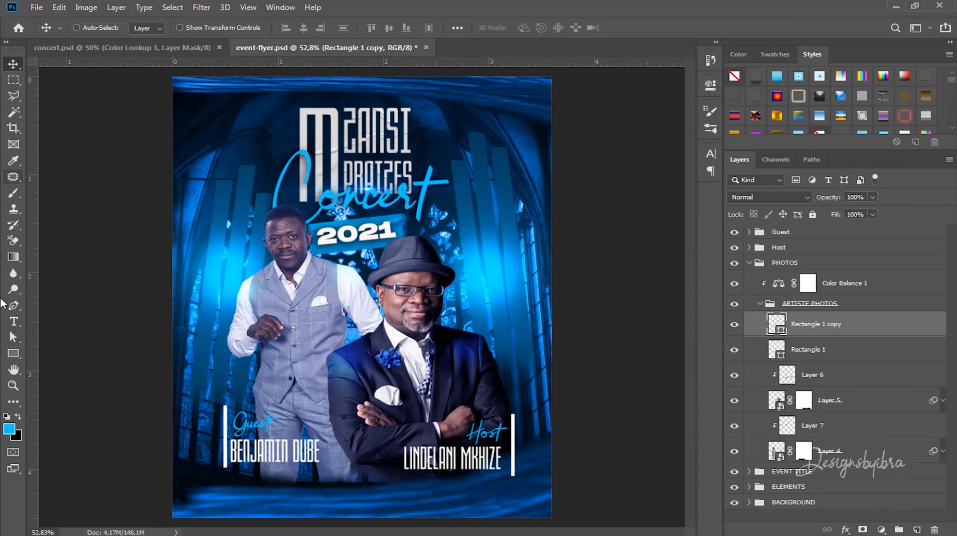
Step: Add a Font Awesome 5 Brands text layer holding the pasted Instagram glyph
{"action": "left_click", "coordinate": [15, 322]}
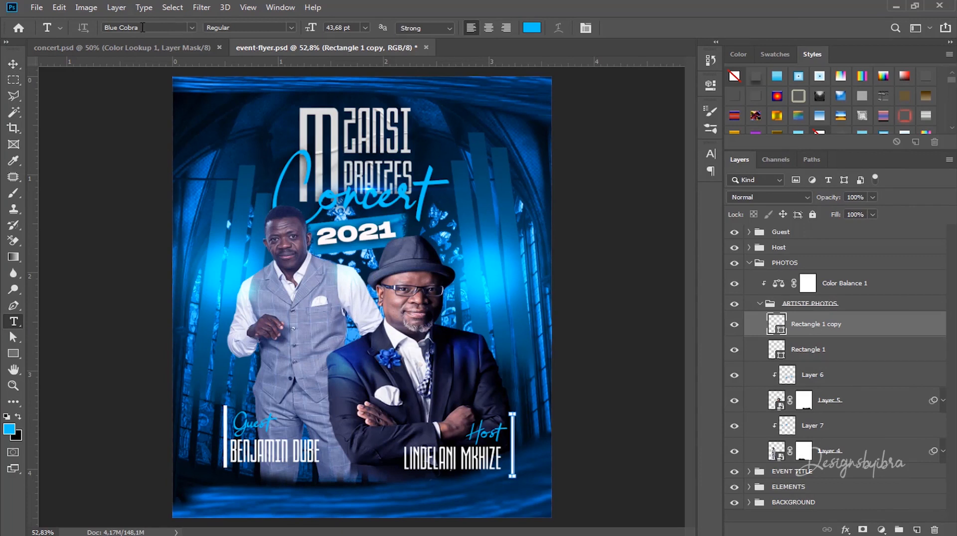
{"action": "left_click", "coordinate": [143, 28]}
{"action": "type", "text": "font"}
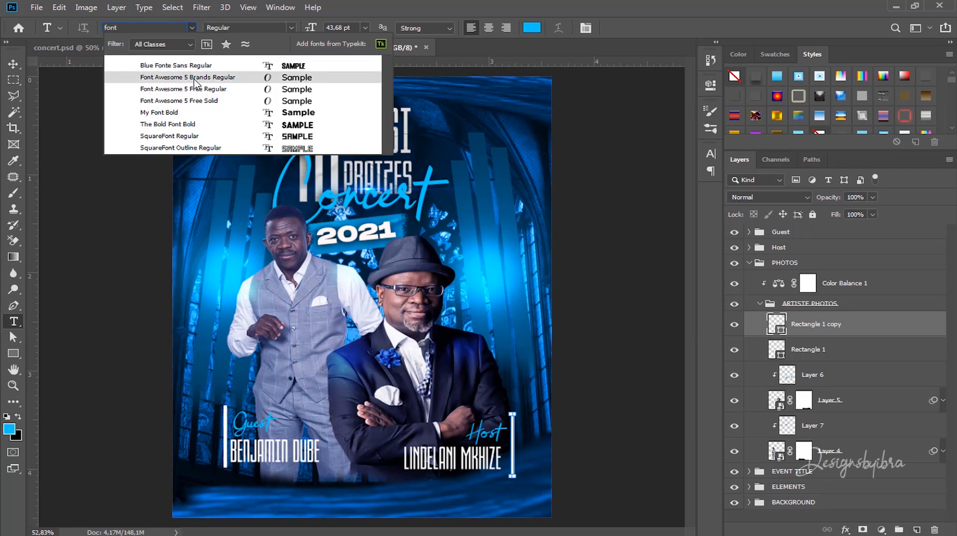
{"action": "left_click", "coordinate": [194, 80]}
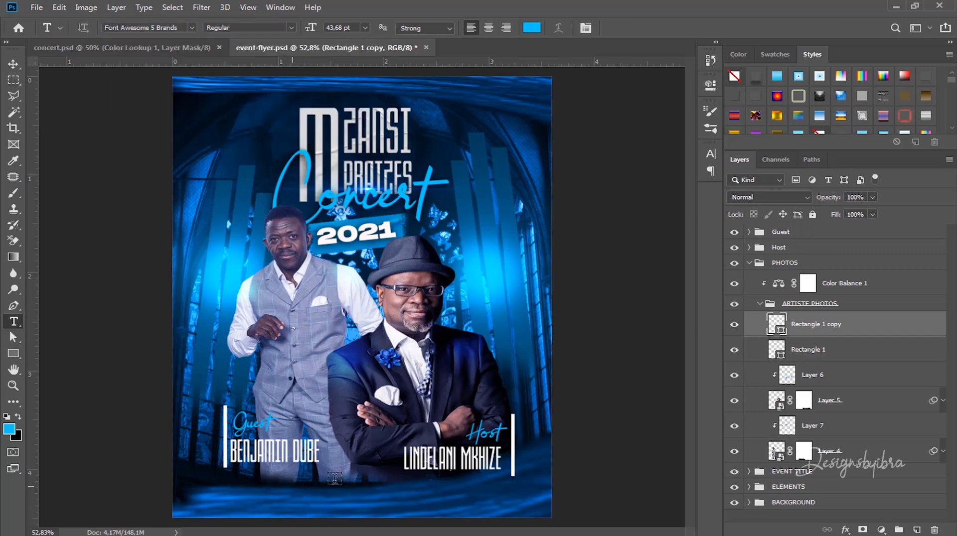
{"action": "left_click", "coordinate": [292, 483]}
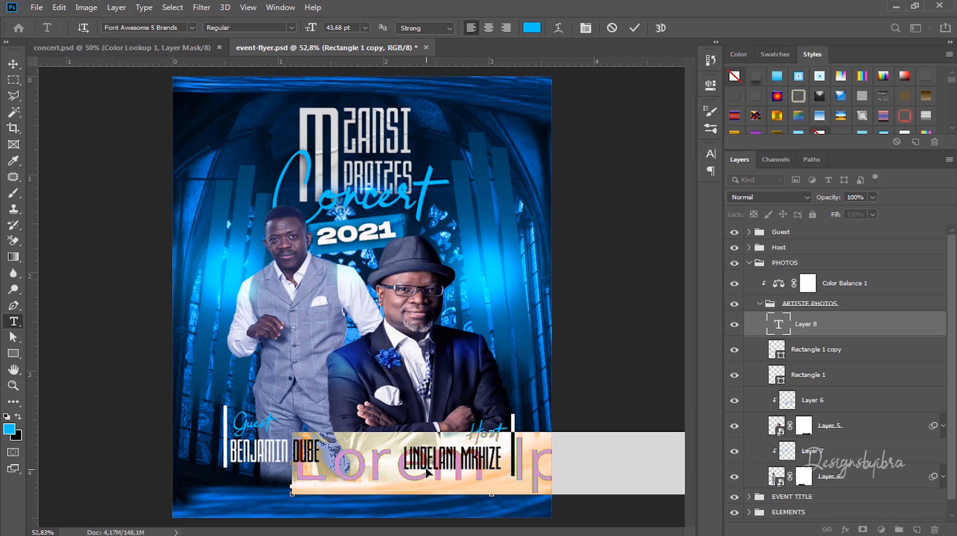
{"action": "key", "text": "ctrl+v"}
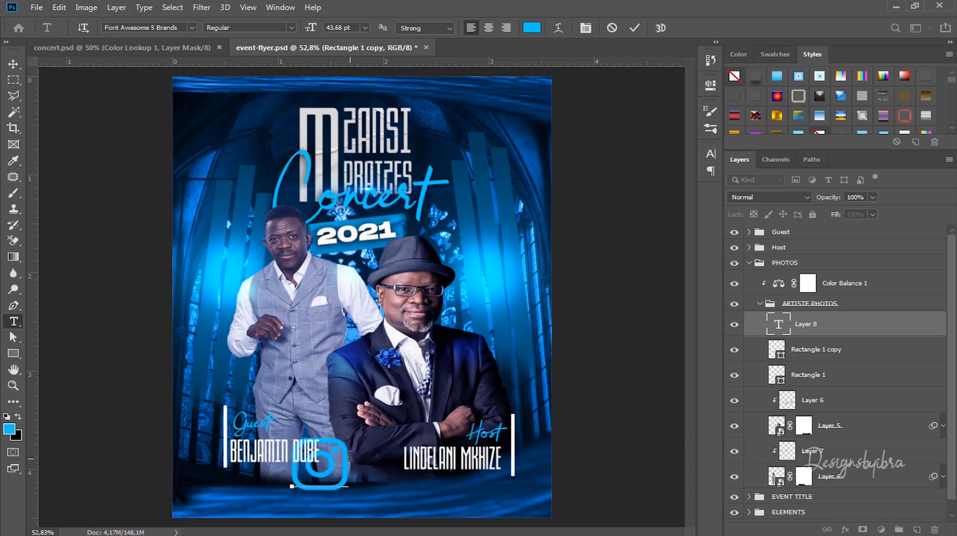
{"action": "key", "text": "ctrl+a"}
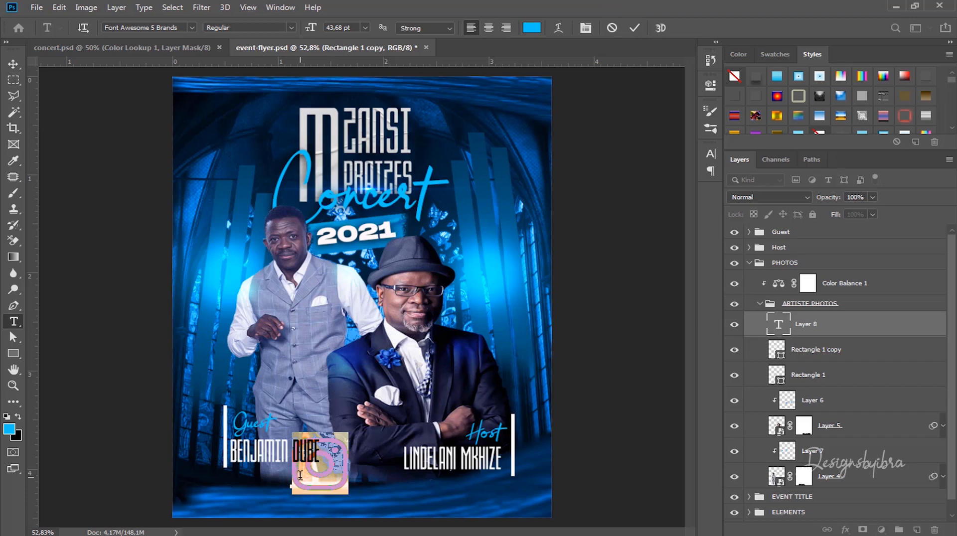
{"action": "left_click", "coordinate": [634, 28]}
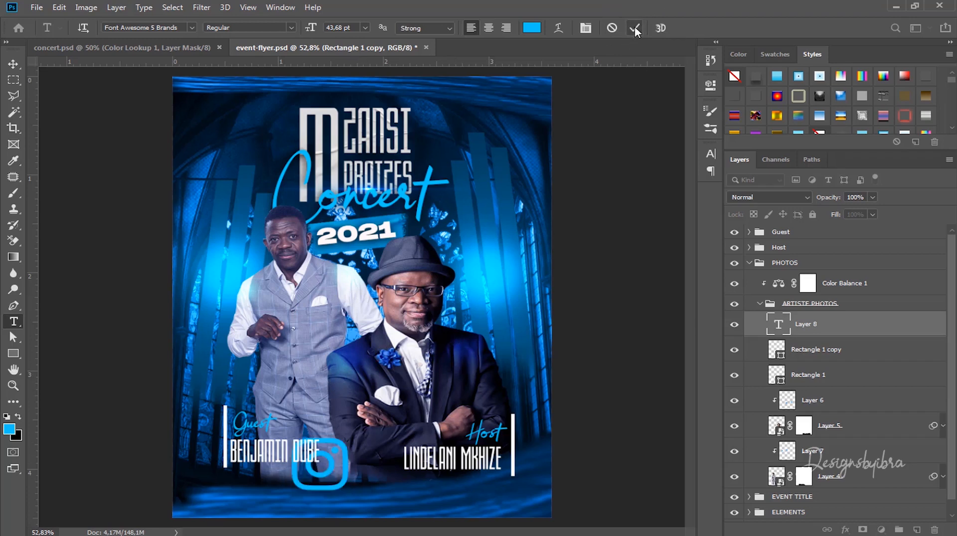
Step: Shrink the Instagram icon, move it bottom-left, and stack its layer above the Guest group
{"action": "double_click", "coordinate": [337, 454]}
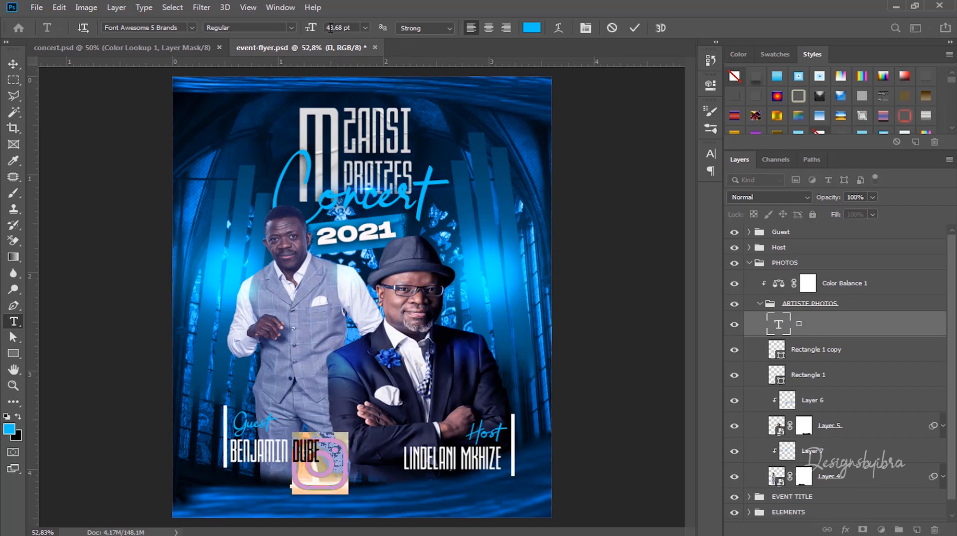
{"action": "mouse_move", "coordinate": [314, 29]}
{"action": "left_mouse_down"}
{"action": "mouse_move", "coordinate": [282, 33]}
{"action": "mouse_move", "coordinate": [319, 28]}
{"action": "left_mouse_up"}
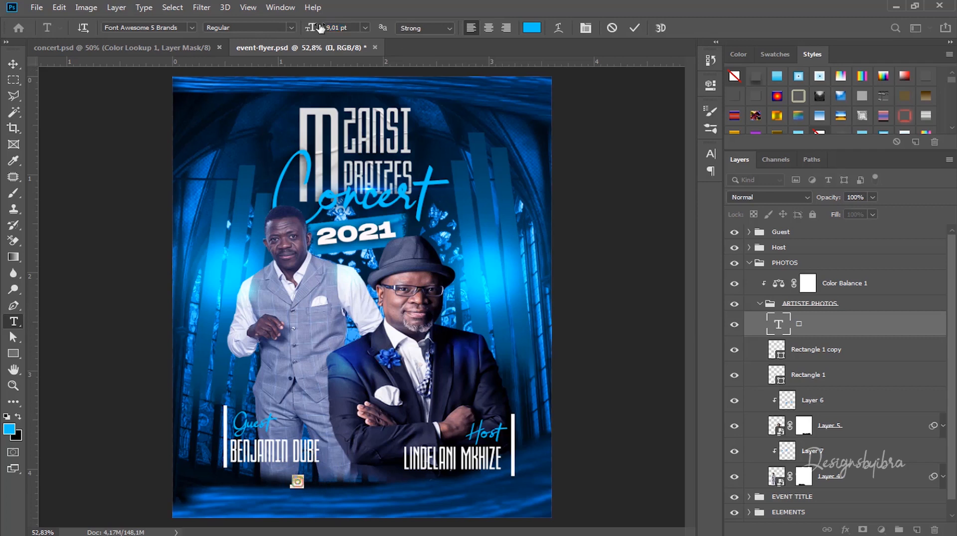
{"action": "left_click", "coordinate": [634, 28]}
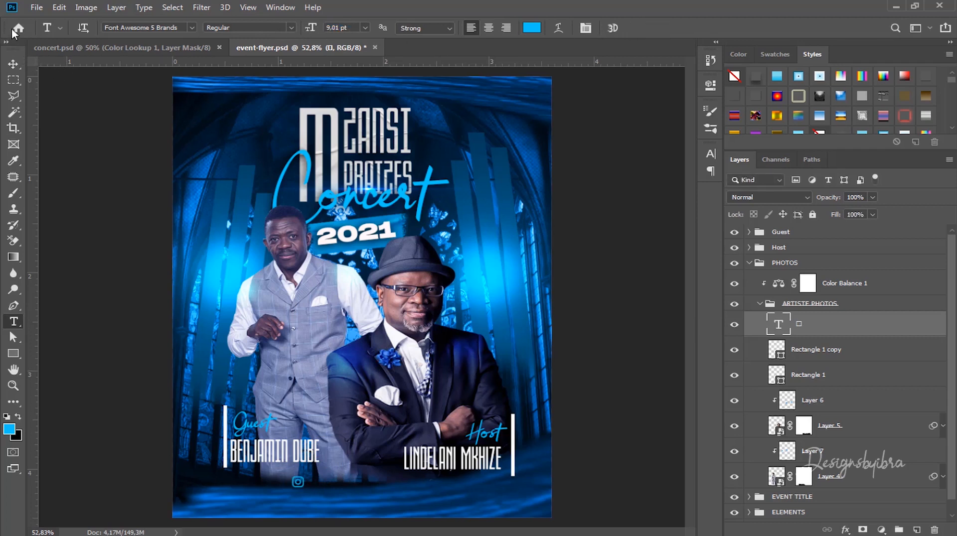
{"action": "left_click", "coordinate": [13, 63]}
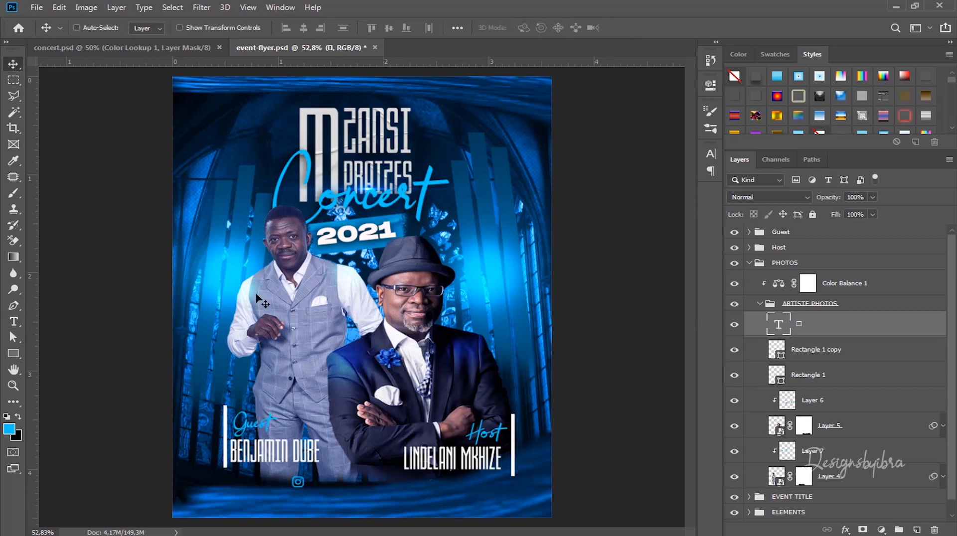
{"action": "left_click_drag", "start_coordinate": [298, 482], "coordinate": [222, 491]}
{"action": "left_click_drag", "start_coordinate": [811, 328], "coordinate": [807, 228]}
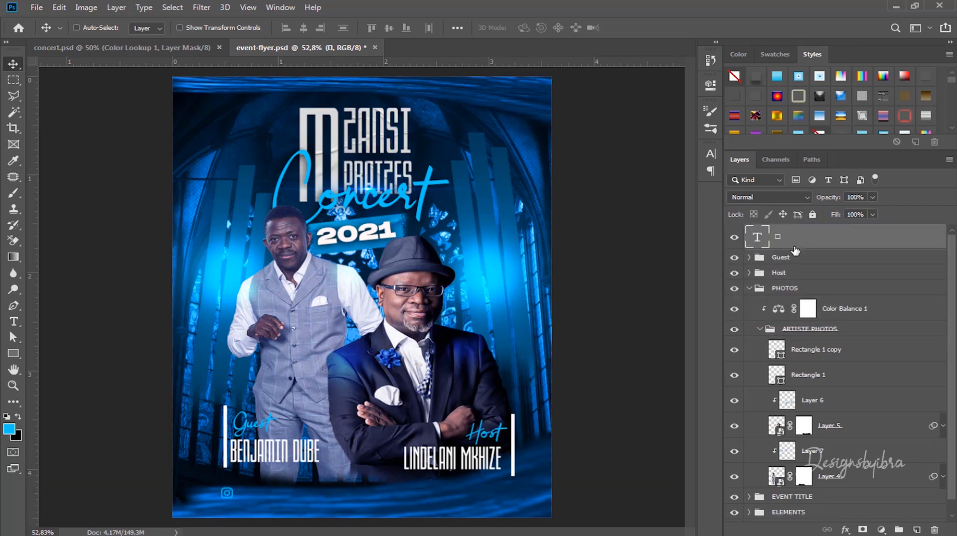
{"action": "left_click", "coordinate": [749, 289]}
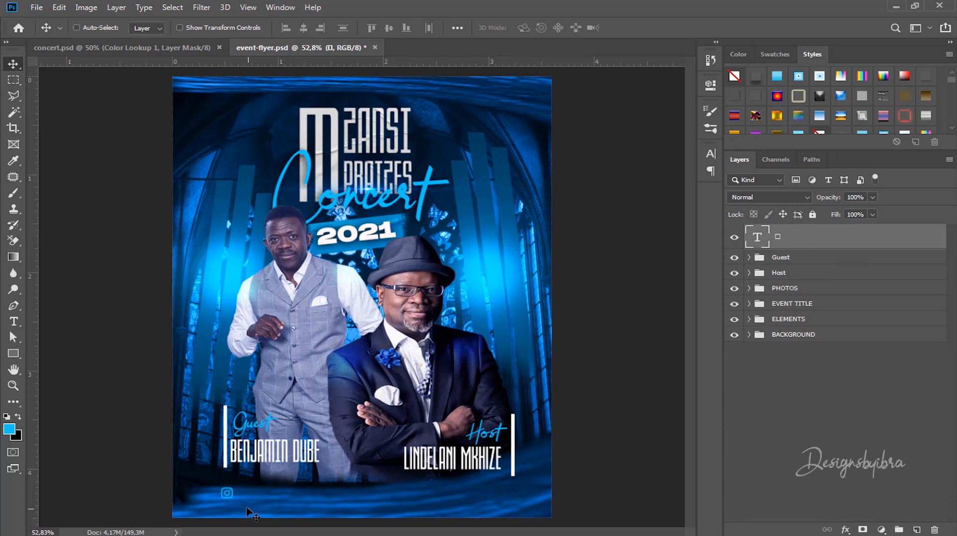
Step: Type the handle 'MZANSIPRAIZES' beside the Instagram icon
{"action": "key", "text": "t"}
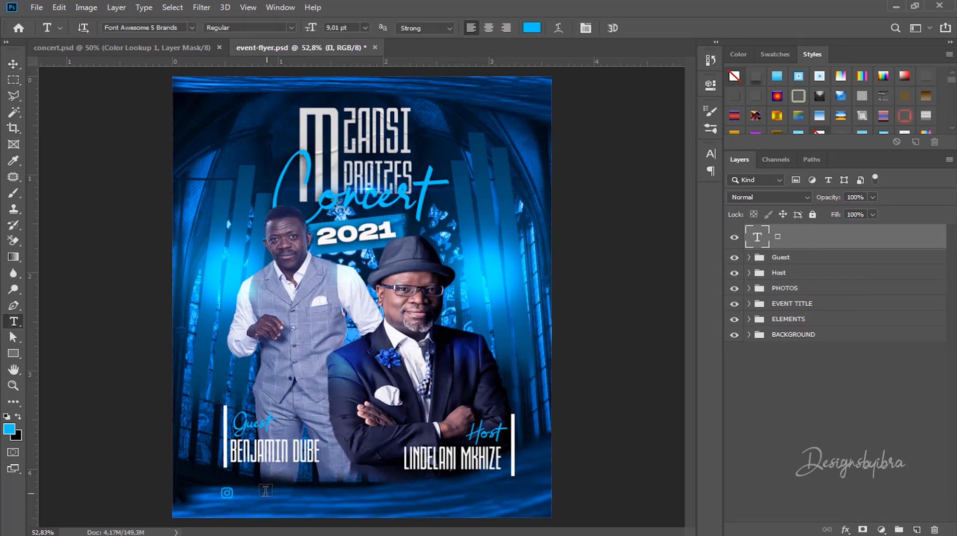
{"action": "left_click", "coordinate": [249, 492]}
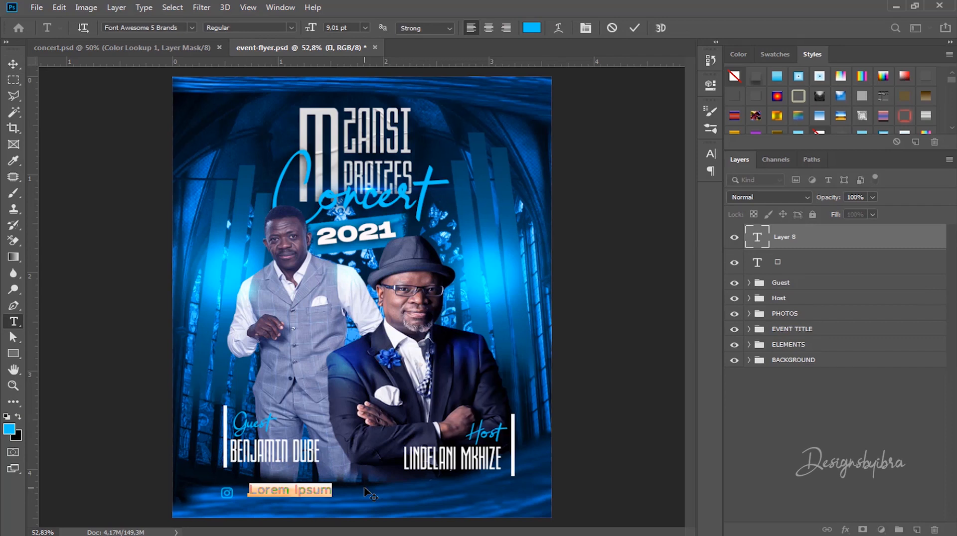
{"action": "type", "text": "M"}
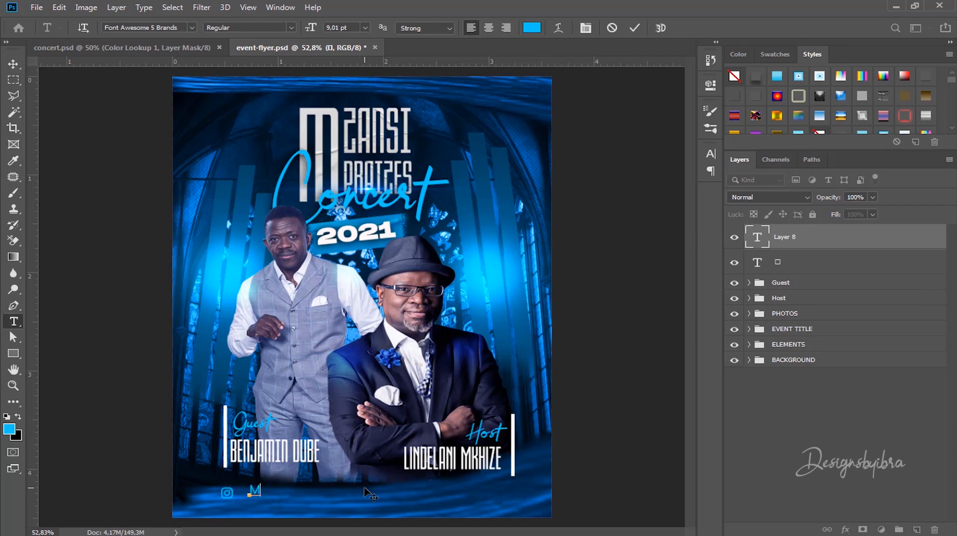
{"action": "type", "text": "ZANSIPRA"}
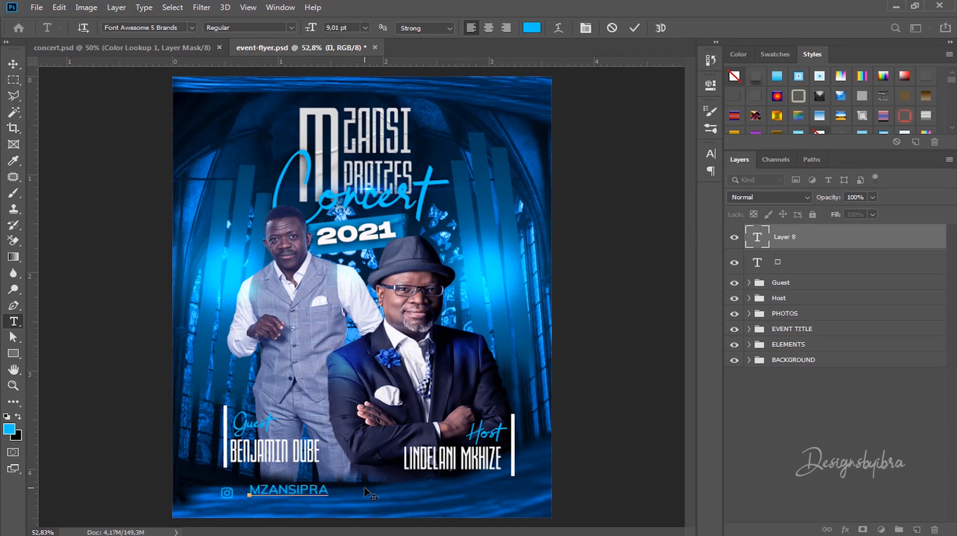
{"action": "type", "text": "IZEZ"}
{"action": "key", "text": "BackSpace"}
{"action": "type", "text": "S"}
{"action": "key", "text": "ctrl+a"}
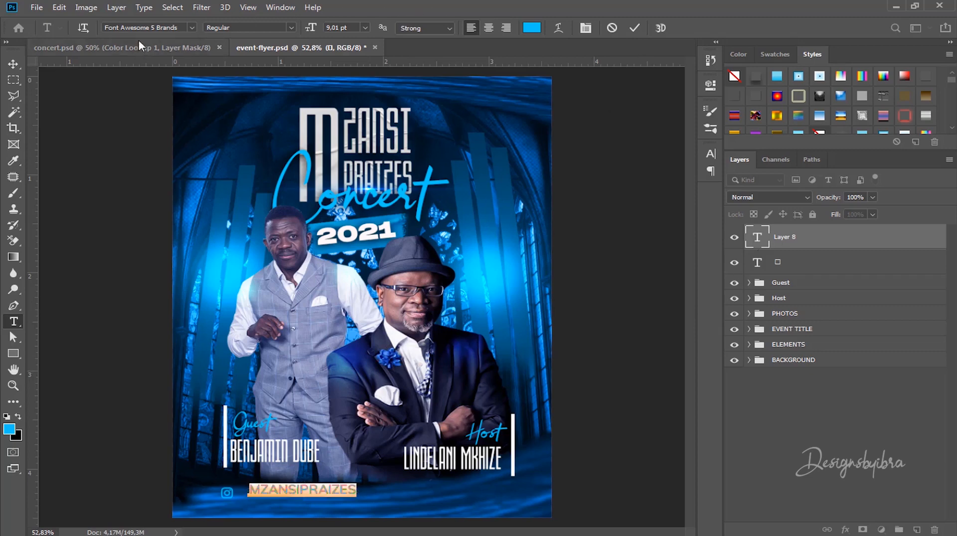
Step: Set the handle in Bebas, colour #fafafa, at 5.01 pt
{"action": "left_click", "coordinate": [144, 27]}
{"action": "type", "text": "be"}
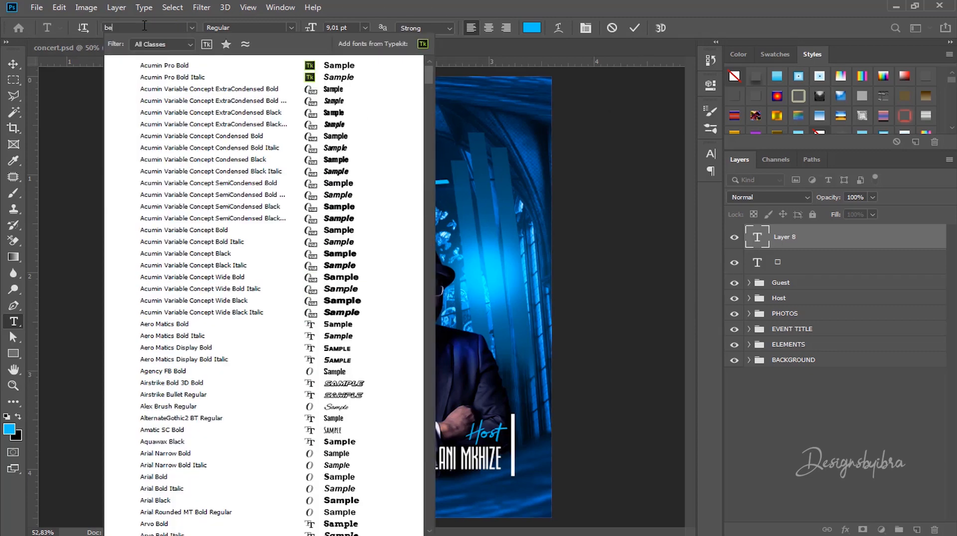
{"action": "type", "text": "bas"}
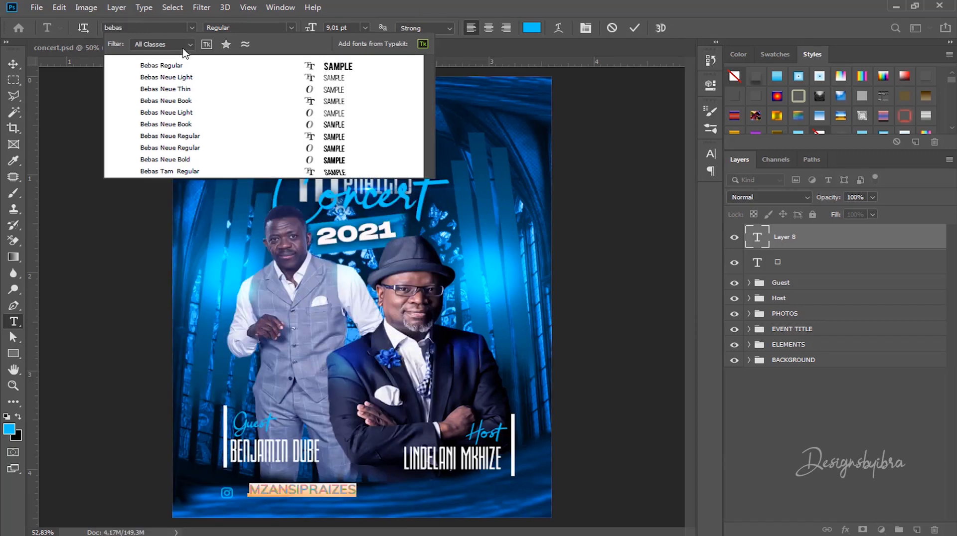
{"action": "key", "text": "Down"}
{"action": "key", "text": "Return"}
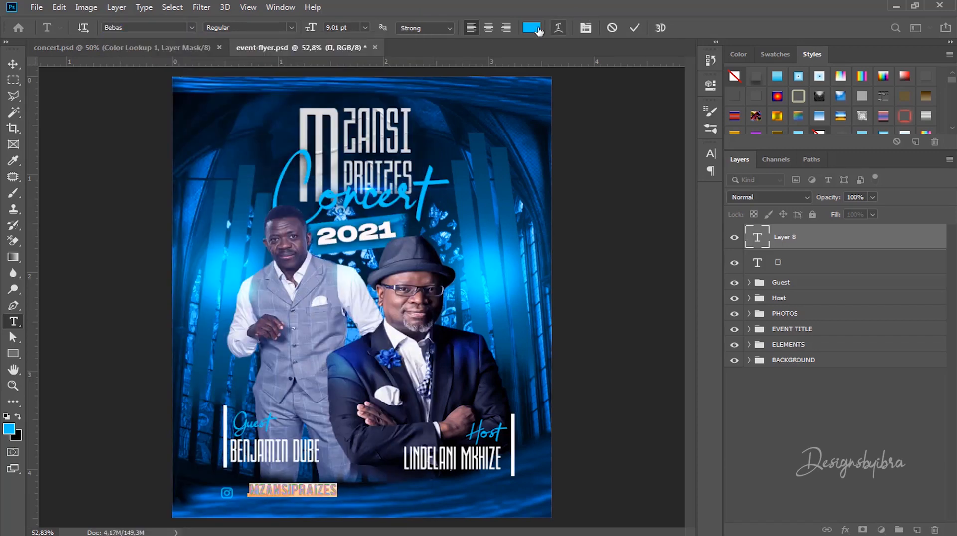
{"action": "left_click", "coordinate": [531, 27]}
{"action": "type", "text": "fafafa"}
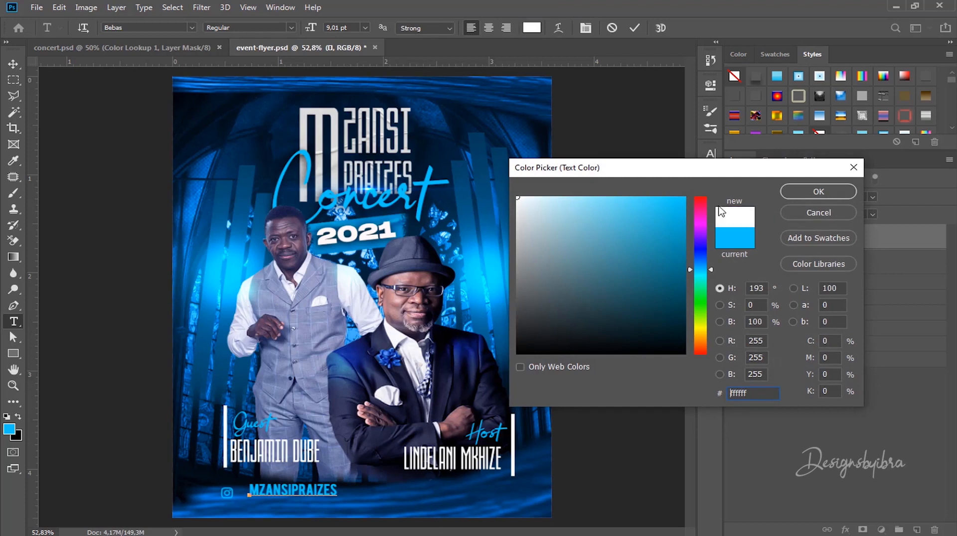
{"action": "left_click", "coordinate": [818, 191]}
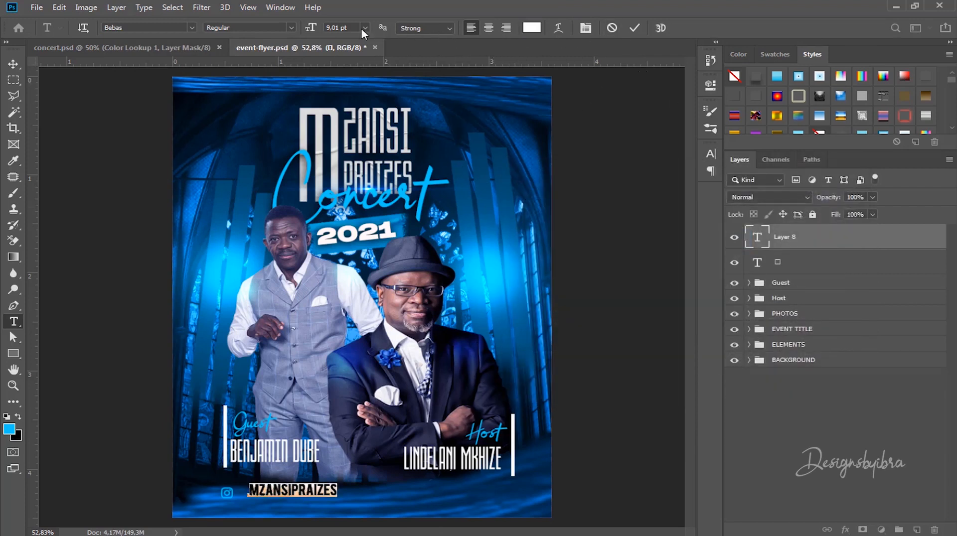
{"action": "left_click_drag", "start_coordinate": [308, 32], "coordinate": [283, 32]}
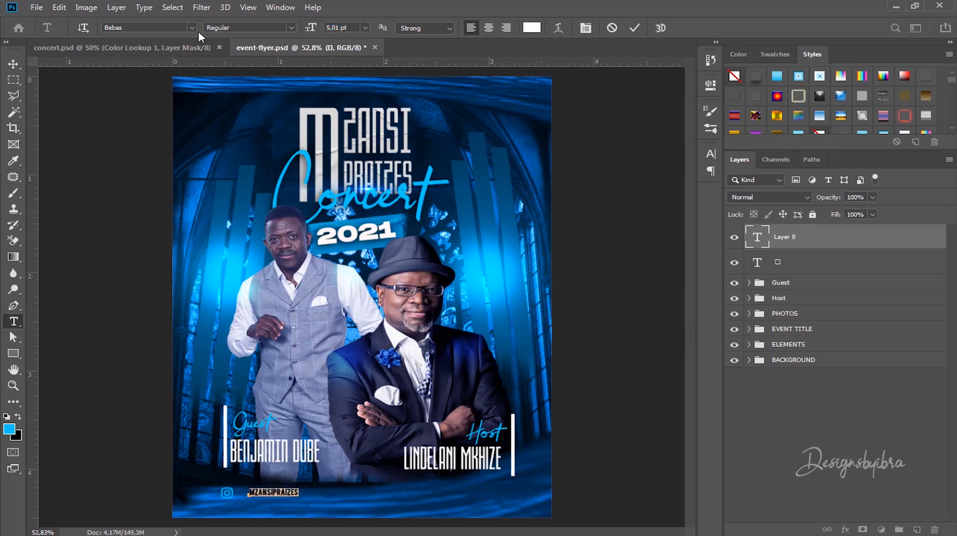
Step: Refine the handle's font to Bebas Neue Regular in the Character panel and commit
{"action": "left_click", "coordinate": [586, 29]}
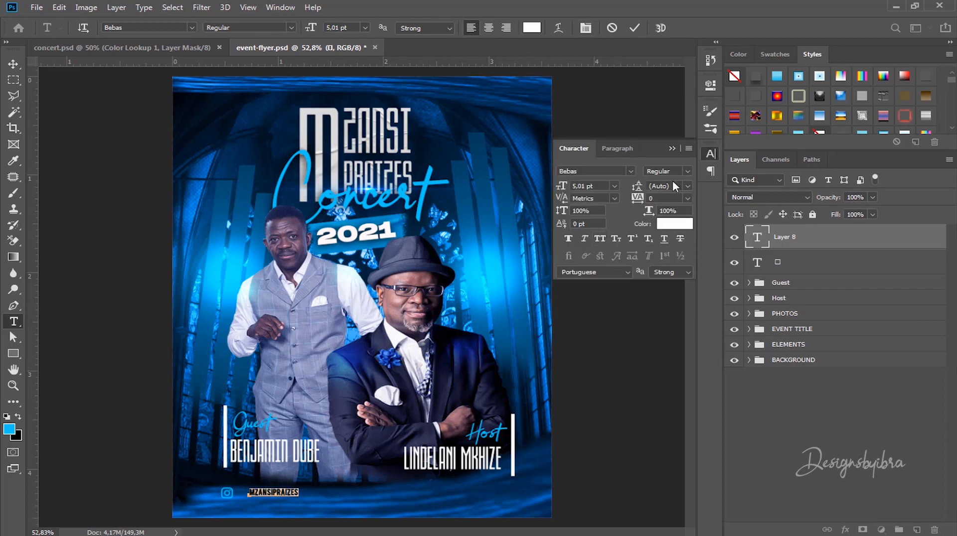
{"action": "left_click", "coordinate": [630, 171]}
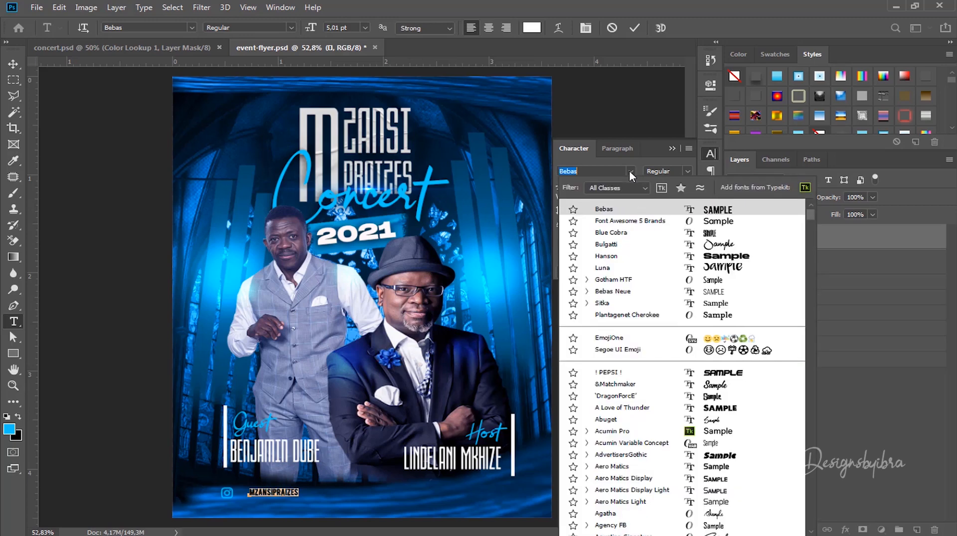
{"action": "left_click", "coordinate": [589, 172]}
{"action": "type", "text": "Neue"}
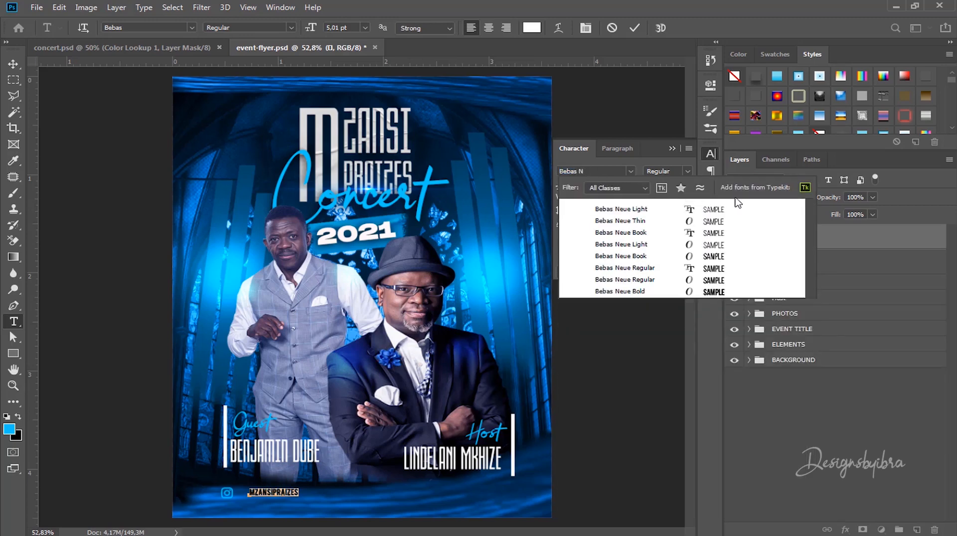
{"action": "left_click", "coordinate": [638, 267]}
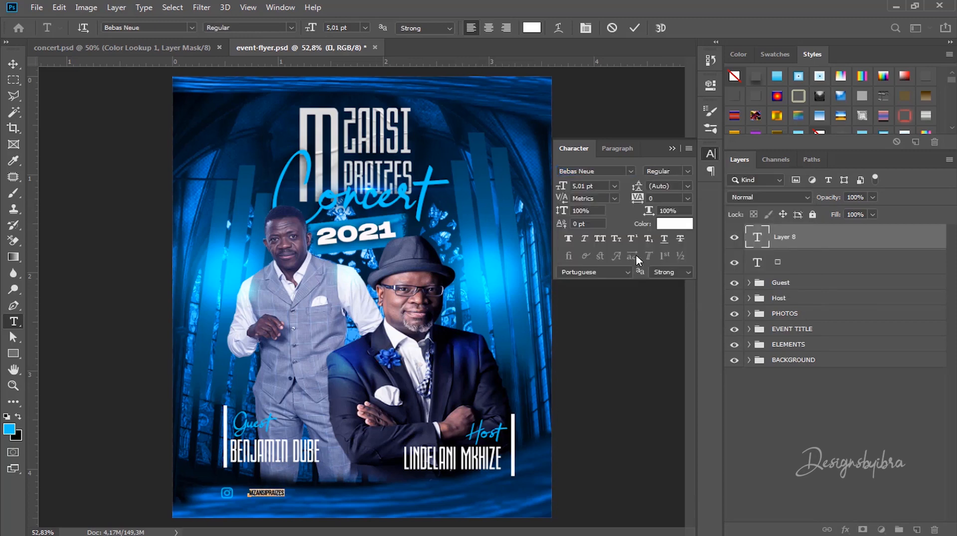
{"action": "left_click", "coordinate": [628, 27]}
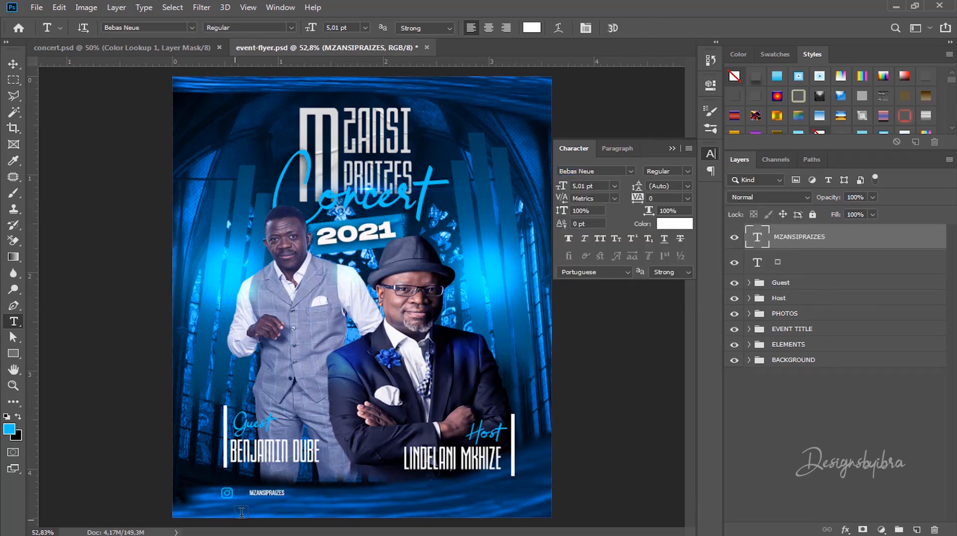
Step: Zoom into the flyer's bottom and increase the handle's font size in the Character panel
{"action": "left_click", "coordinate": [13, 64]}
{"action": "left_click_drag", "start_coordinate": [274, 491], "coordinate": [413, 247]}
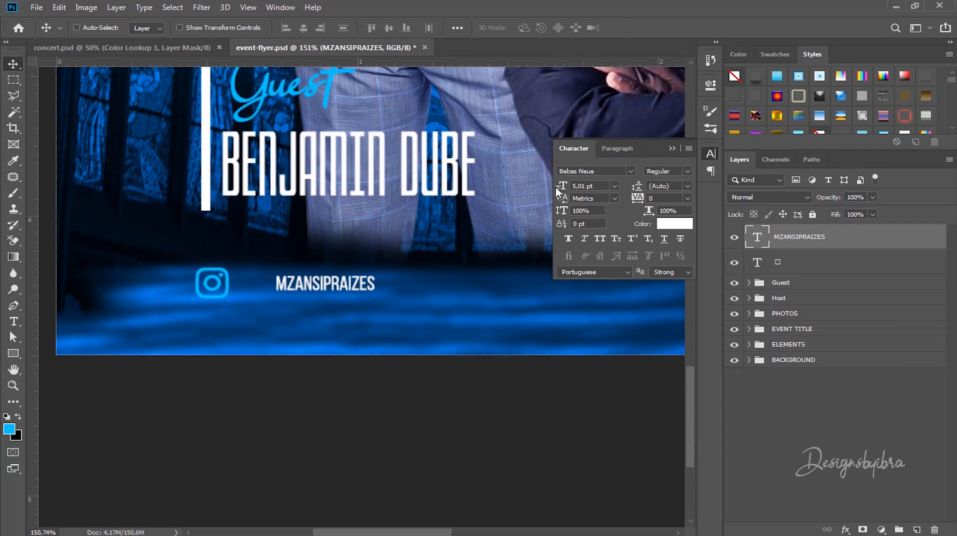
{"action": "mouse_move", "coordinate": [561, 185]}
{"action": "left_mouse_down"}
{"action": "mouse_move", "coordinate": [571, 182]}
{"action": "mouse_move", "coordinate": [563, 184]}
{"action": "left_mouse_up"}
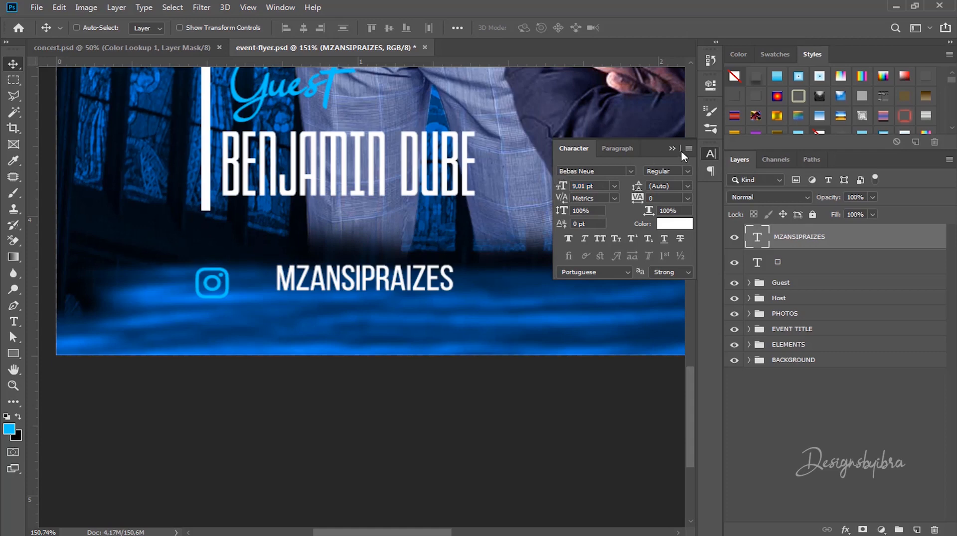
{"action": "left_click", "coordinate": [671, 148]}
Step: Nudge the Instagram icon up beside the handle text
{"action": "scroll", "coordinate": [488, 249], "scroll_direction": "down", "scroll_amount": 6}
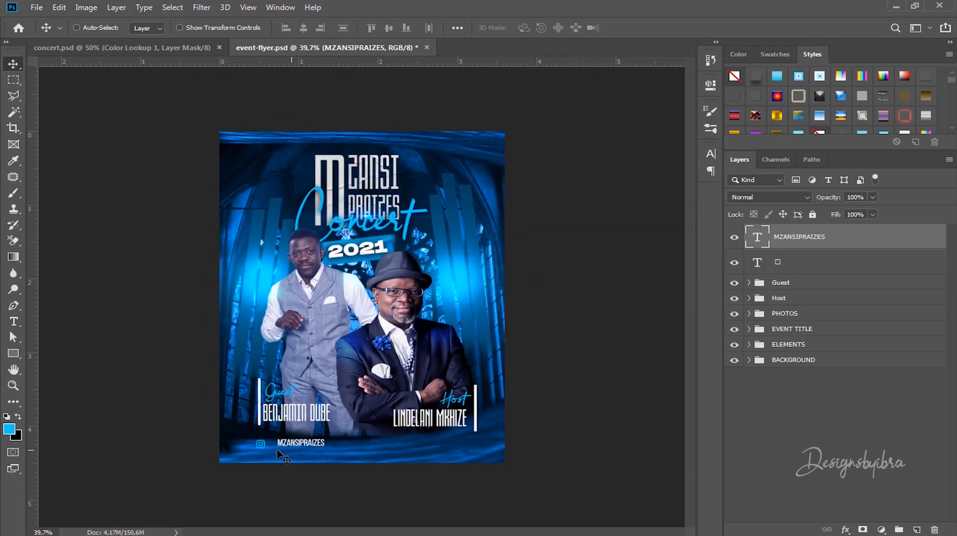
{"action": "key", "text": "ctrl"}
{"action": "left_click", "coordinate": [263, 444]}
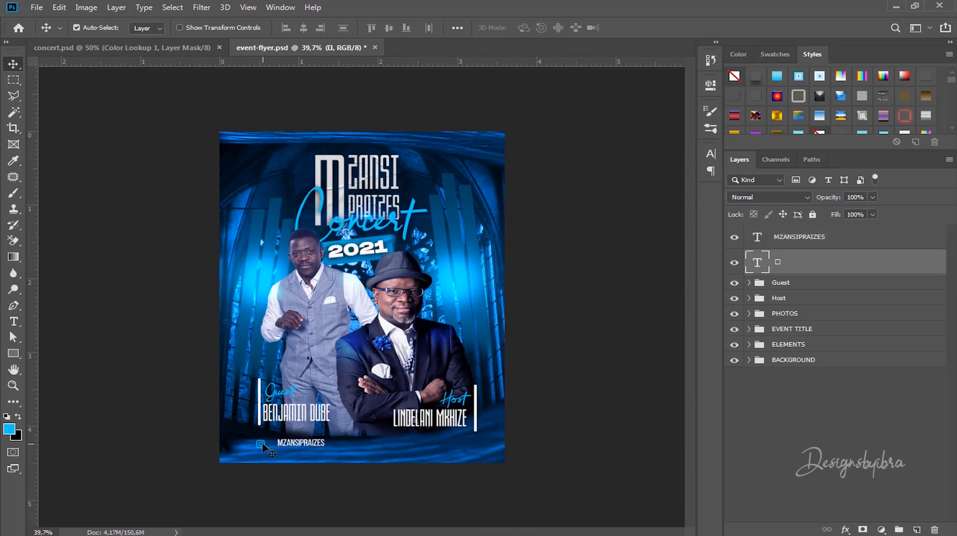
{"action": "left_click_drag", "start_coordinate": [265, 444], "coordinate": [271, 443]}
{"action": "scroll", "coordinate": [272, 446], "scroll_direction": "up", "scroll_amount": 5}
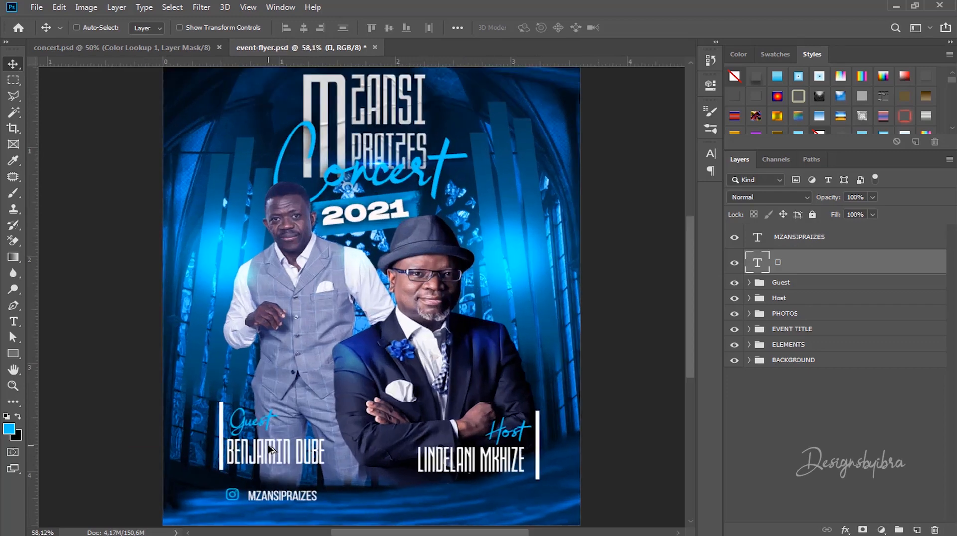
{"action": "left_click_drag", "start_coordinate": [330, 442], "coordinate": [367, 283]}
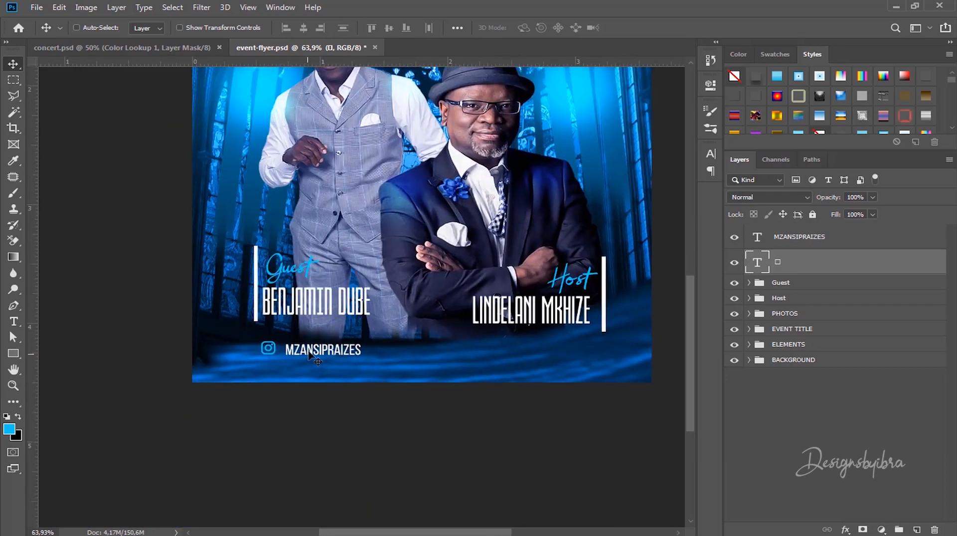
{"action": "scroll", "coordinate": [308, 354], "scroll_direction": "up", "scroll_amount": 1}
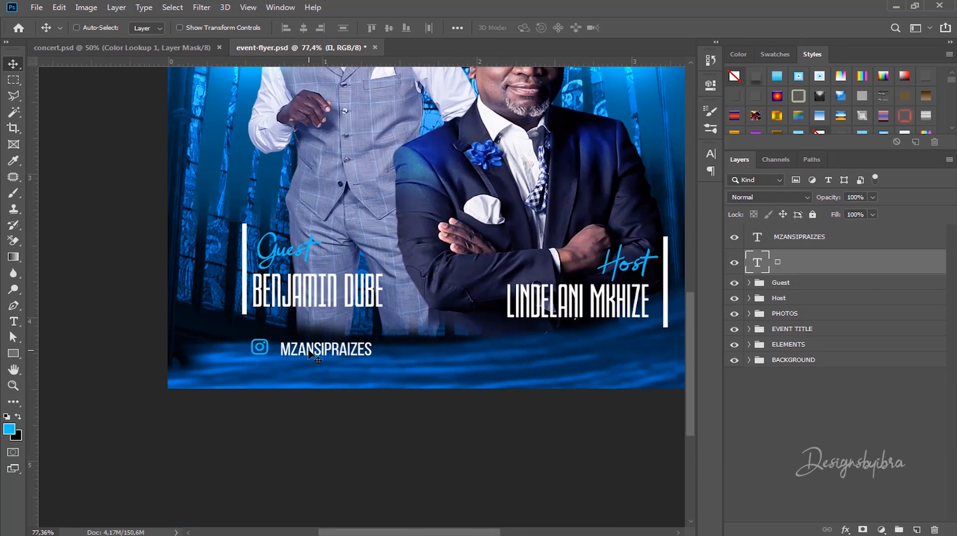
{"action": "key", "text": "ctrl+t"}
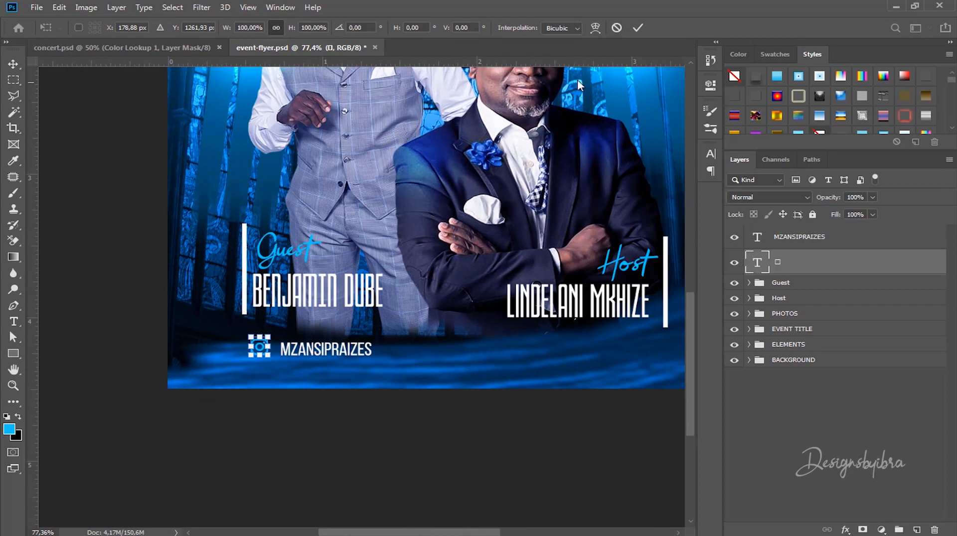
{"action": "left_click", "coordinate": [636, 30]}
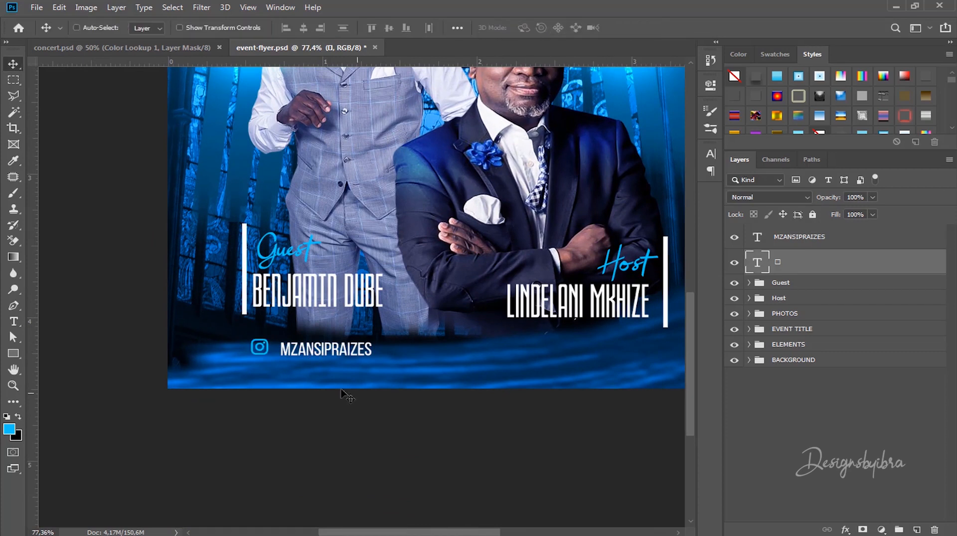
Step: Scale MZANSIPRAIZES to about 83% and nudge it snugly beside the icon
{"action": "left_click", "coordinate": [326, 352], "text": "ctrl"}
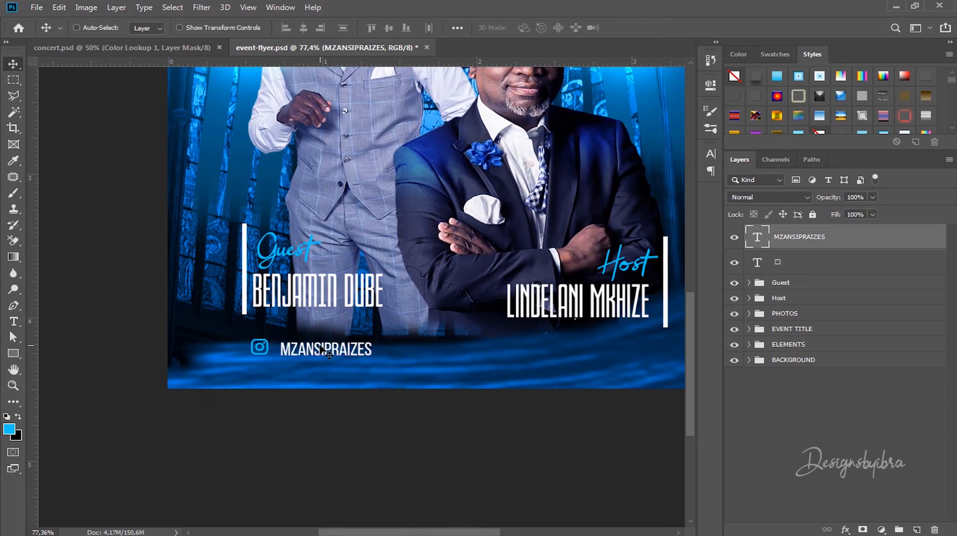
{"action": "key", "text": "ctrl+t"}
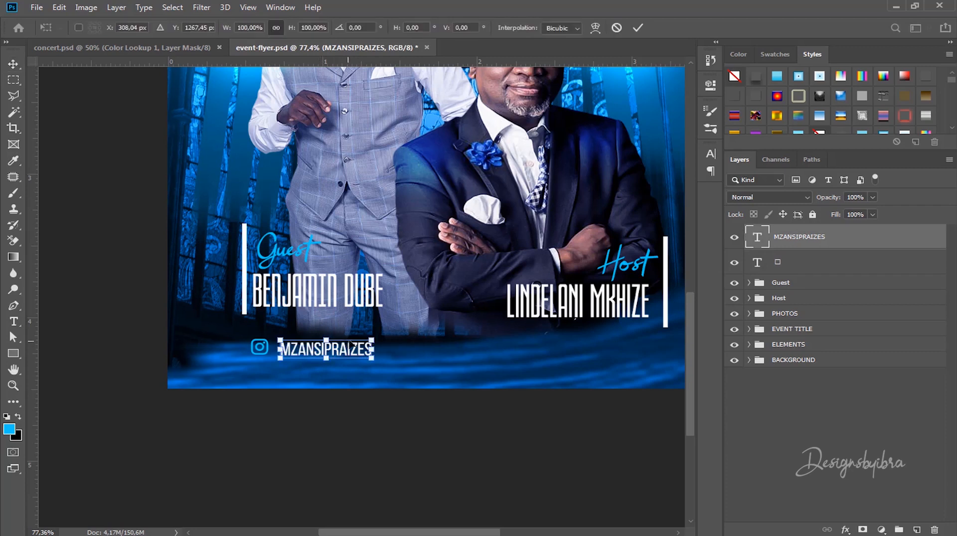
{"action": "left_click_drag", "start_coordinate": [374, 333], "coordinate": [338, 350]}
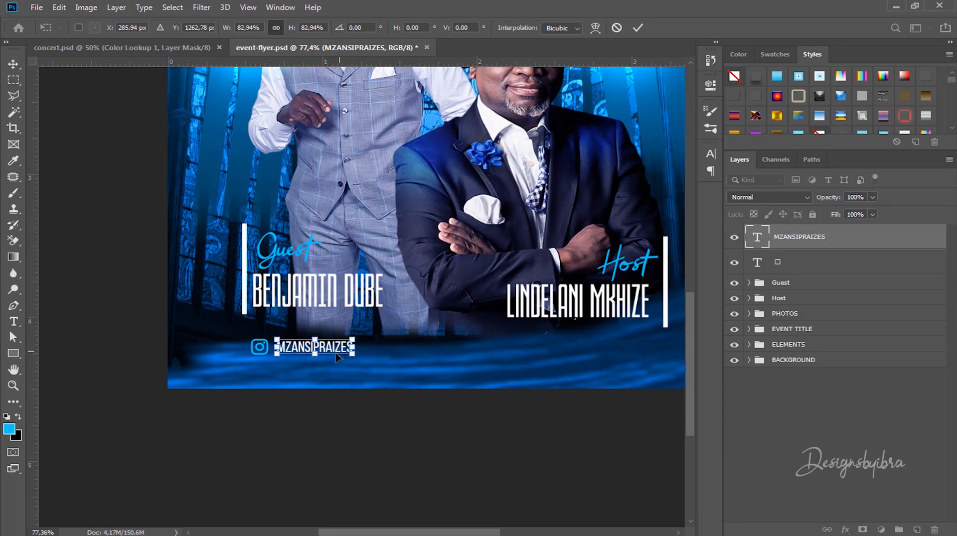
{"action": "scroll", "coordinate": [327, 355], "scroll_direction": "up", "scroll_amount": 4}
{"action": "scroll", "coordinate": [327, 355], "scroll_direction": "up", "scroll_amount": 3}
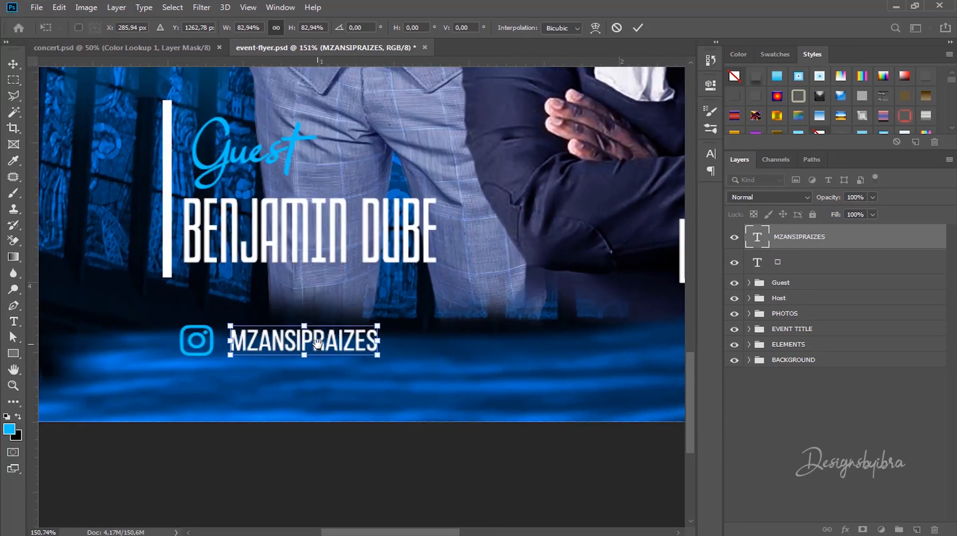
{"action": "left_click", "coordinate": [639, 30]}
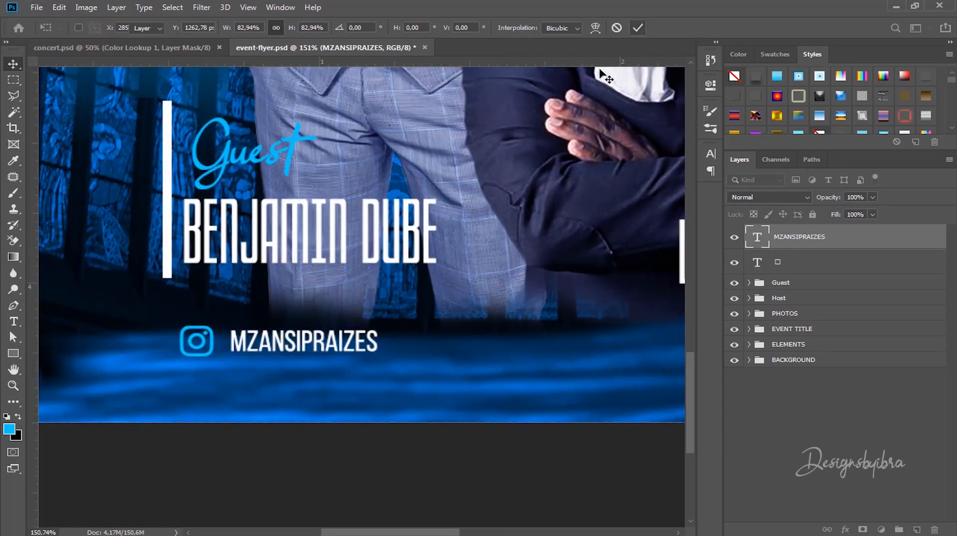
{"action": "left_click_drag", "start_coordinate": [329, 343], "coordinate": [325, 346]}
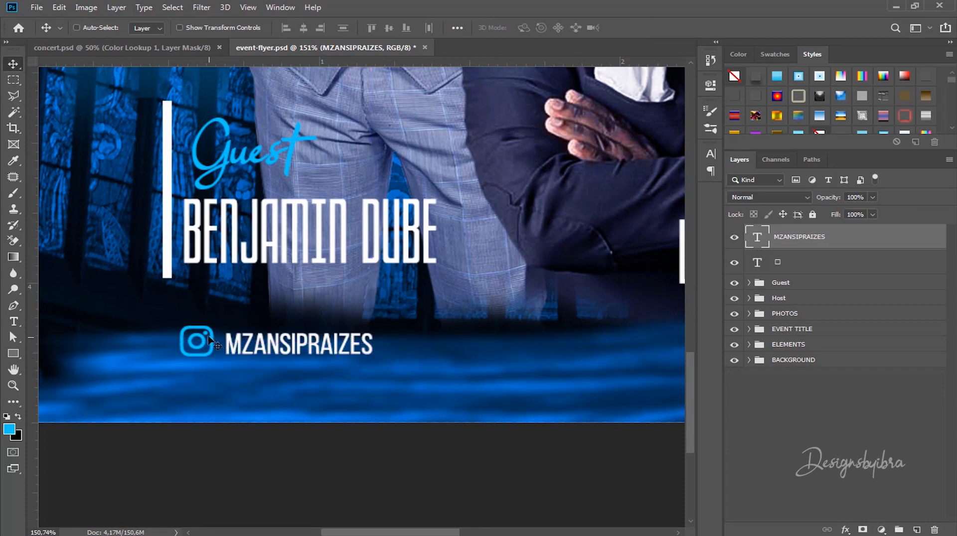
{"action": "left_click", "coordinate": [762, 262]}
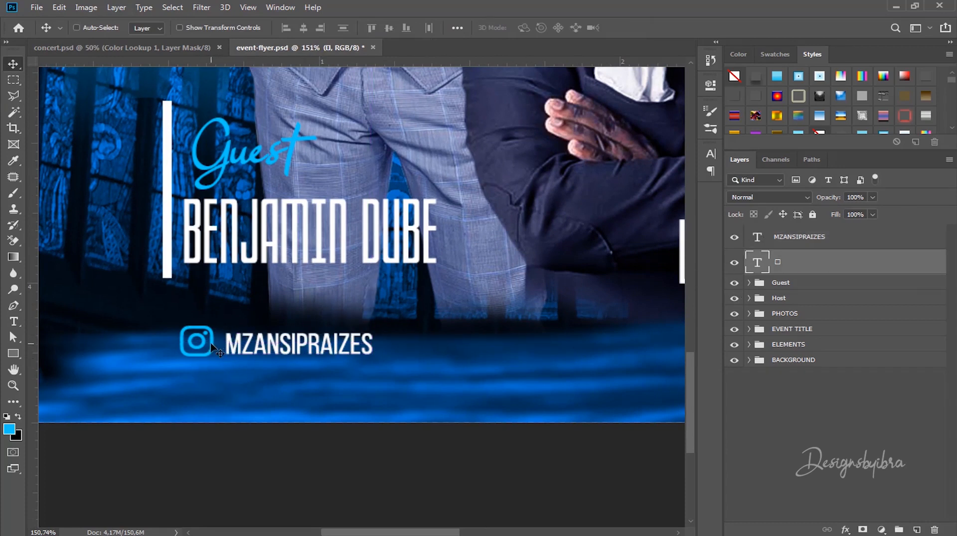
{"action": "scroll", "coordinate": [215, 348], "scroll_direction": "down", "scroll_amount": 5}
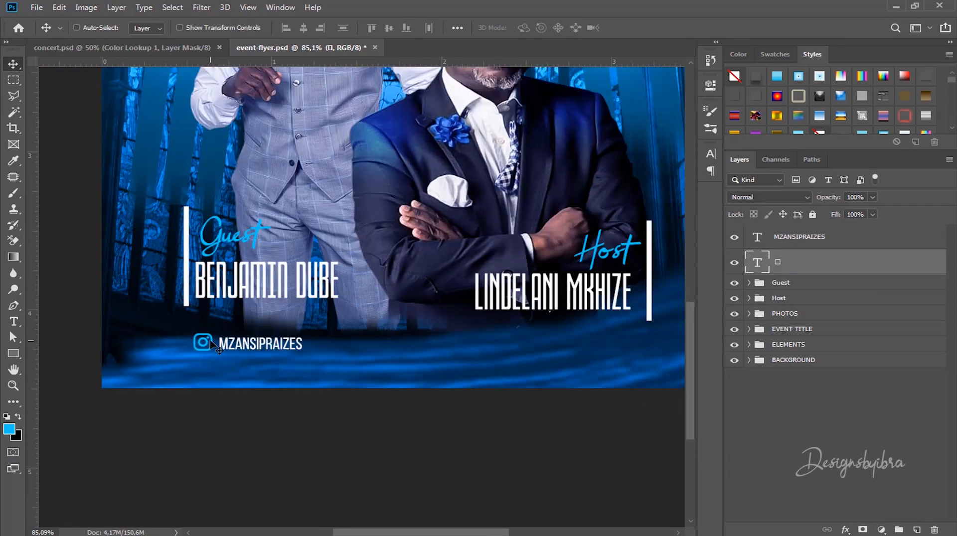
Step: Alt-drag two Instagram icon copies to the middle and right of the bottom row
{"action": "left_click_drag", "start_coordinate": [213, 344], "coordinate": [416, 345]}
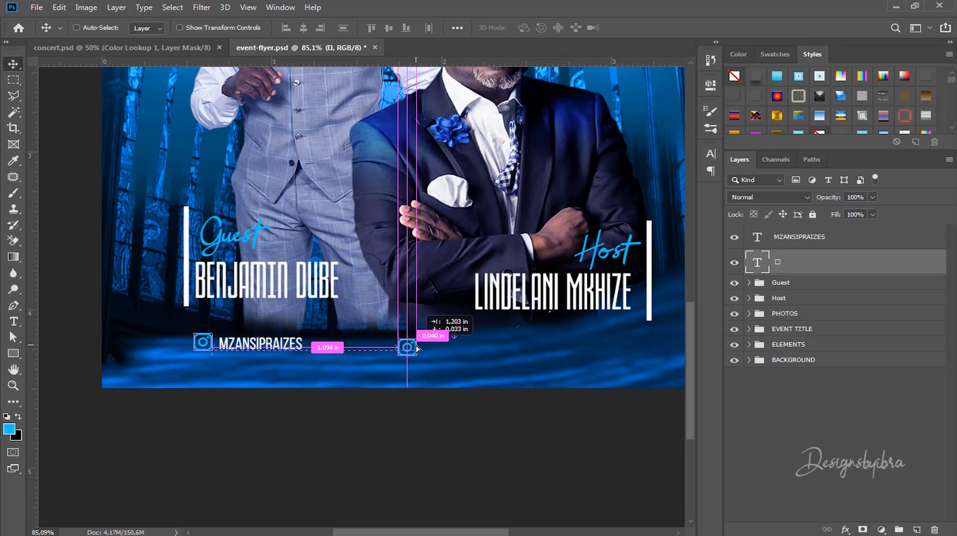
{"action": "left_click_drag", "start_coordinate": [417, 348], "coordinate": [613, 344]}
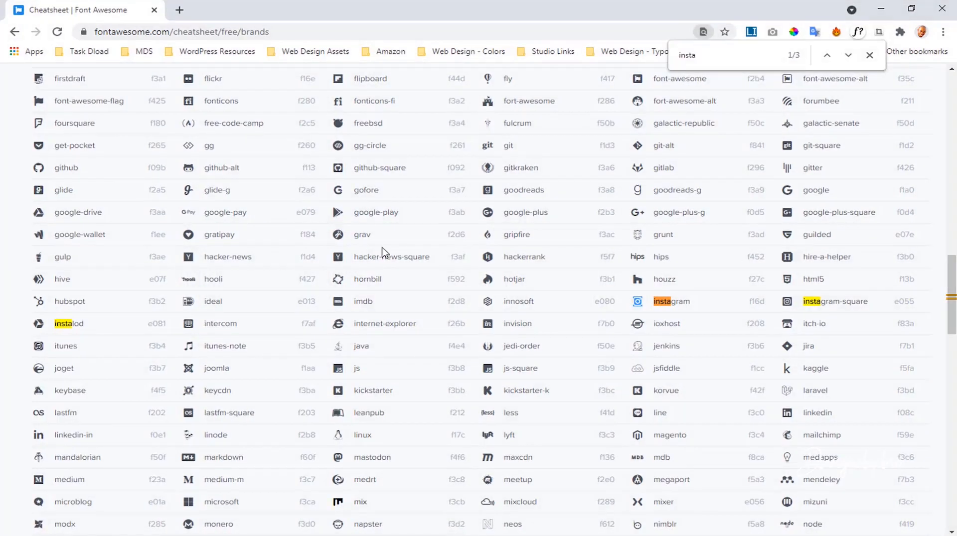
Step: Search the cheatsheet for 'face', copy the facebook-square icon, and minimize Chrome
{"action": "key", "text": "ctrl+f"}
{"action": "type", "text": "face"}
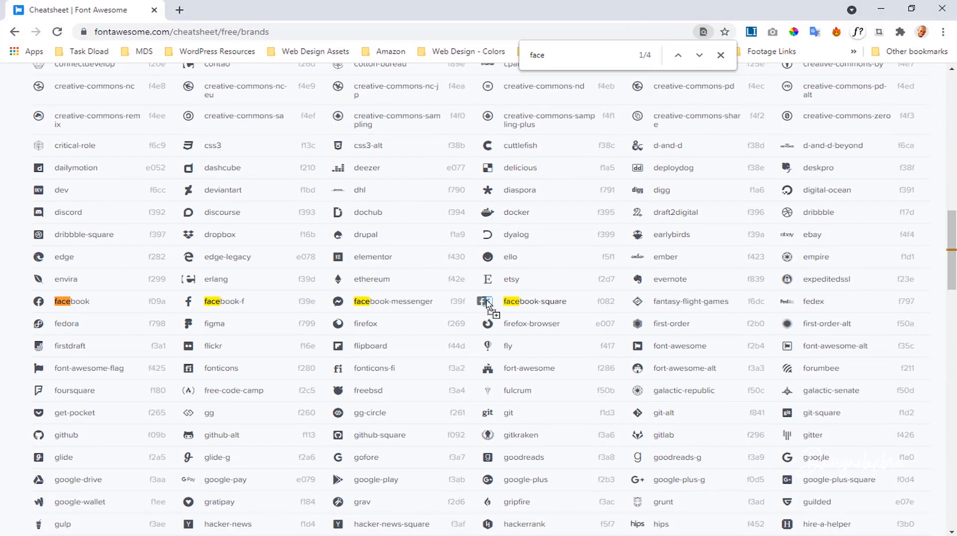
{"action": "left_click", "coordinate": [493, 304]}
{"action": "left_click", "coordinate": [881, 8]}
Step: Replace the middle bottom-row icon's glyph with the pasted Facebook icon
{"action": "key", "text": "t"}
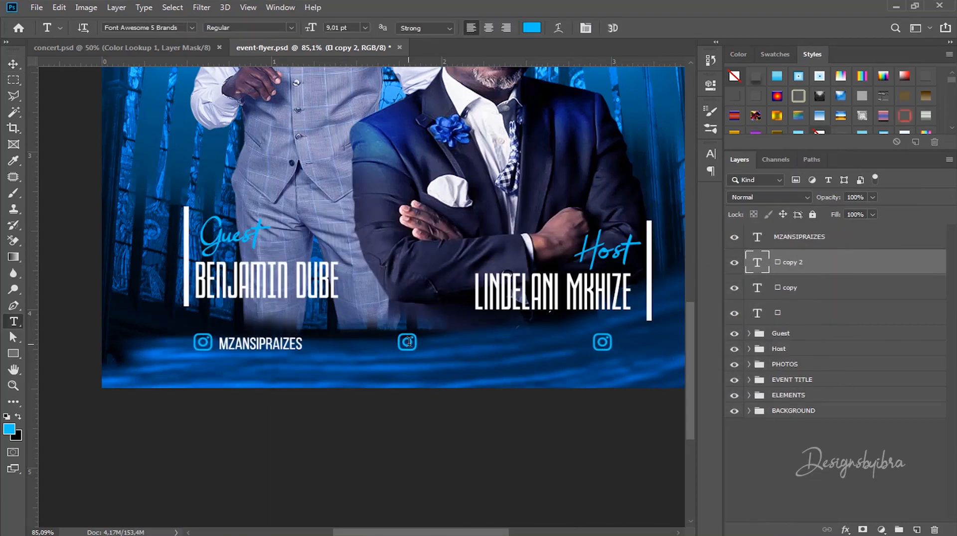
{"action": "left_click", "coordinate": [407, 343]}
{"action": "double_click", "coordinate": [407, 343]}
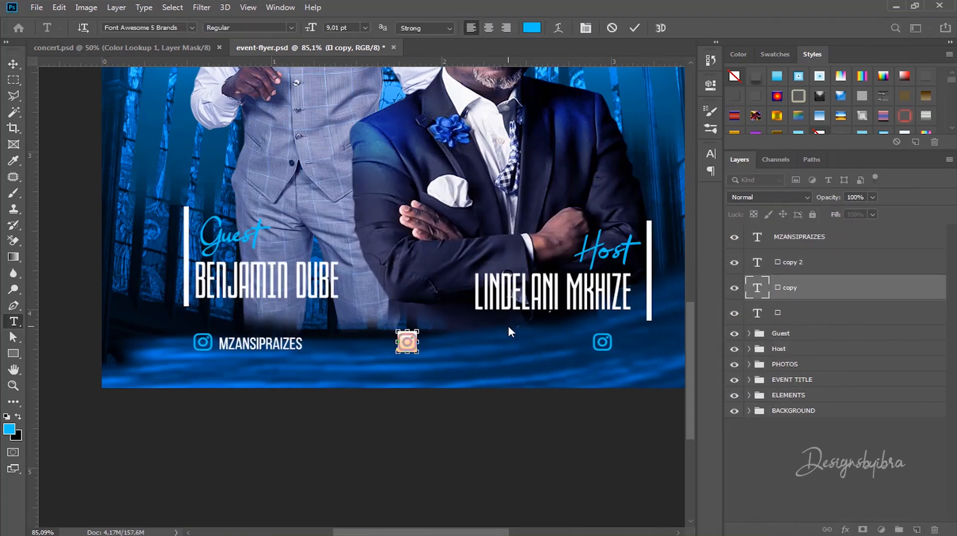
{"action": "key", "text": "ctrl+v"}
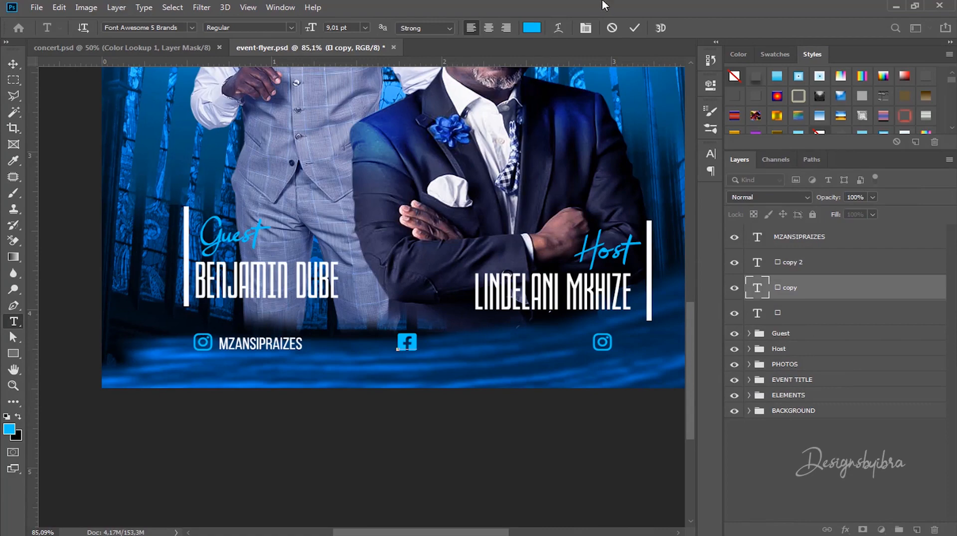
{"action": "left_click", "coordinate": [634, 28]}
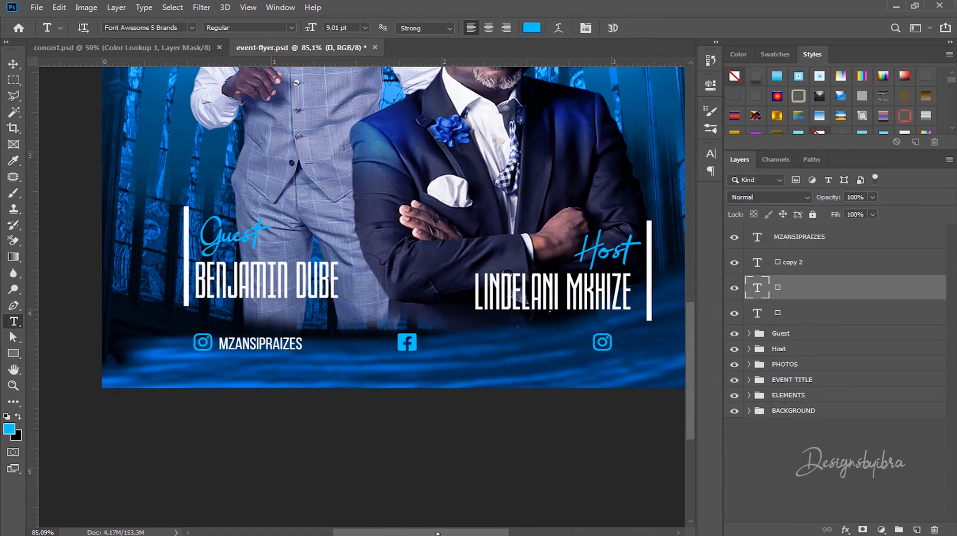
{"action": "key", "text": "alt+Tab"}
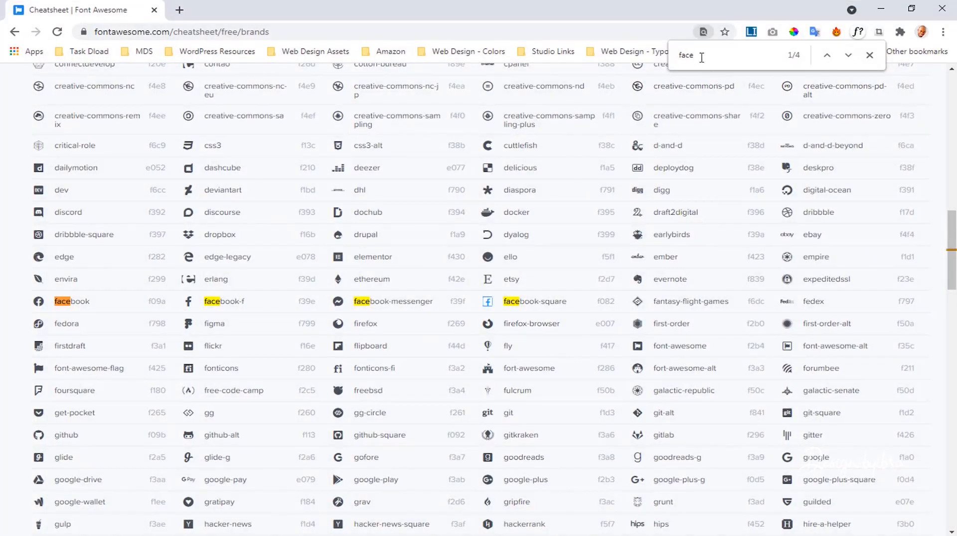
Step: Search the cheatsheet for 'you' and copy the youtube icon
{"action": "left_click_drag", "start_coordinate": [700, 56], "coordinate": [663, 57]}
{"action": "type", "text": "you"}
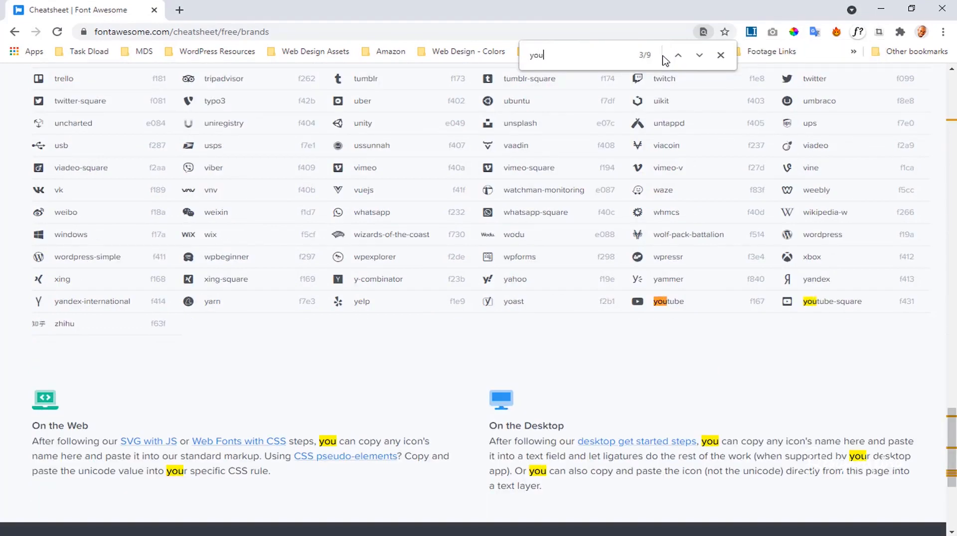
{"action": "left_click", "coordinate": [638, 303]}
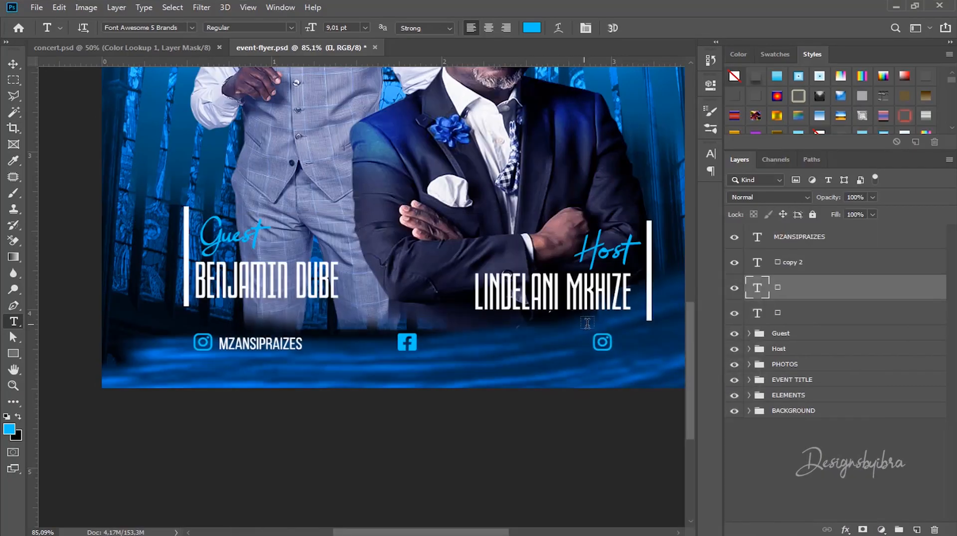
Step: Paste the YouTube glyph over the right-hand icon of the social row
{"action": "double_click", "coordinate": [604, 343]}
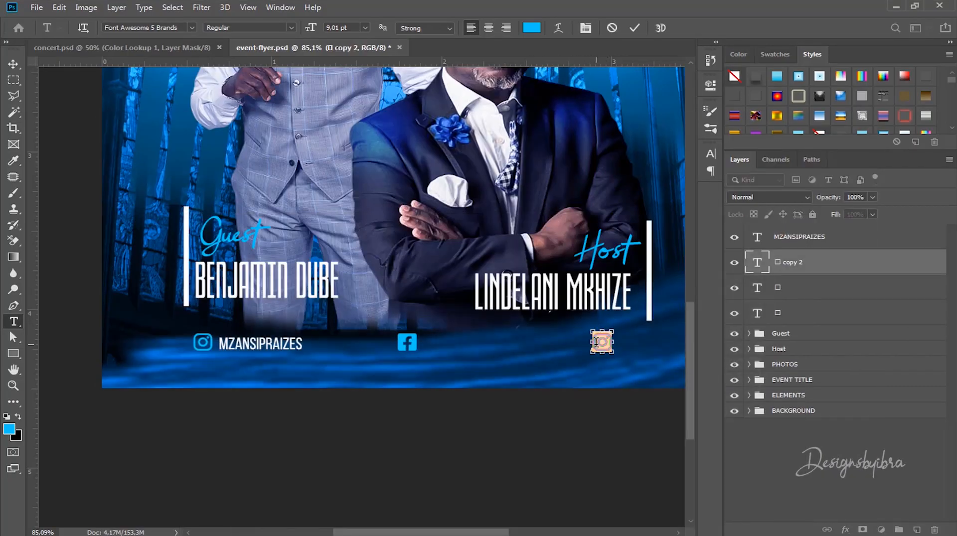
{"action": "key", "text": "ctrl+v"}
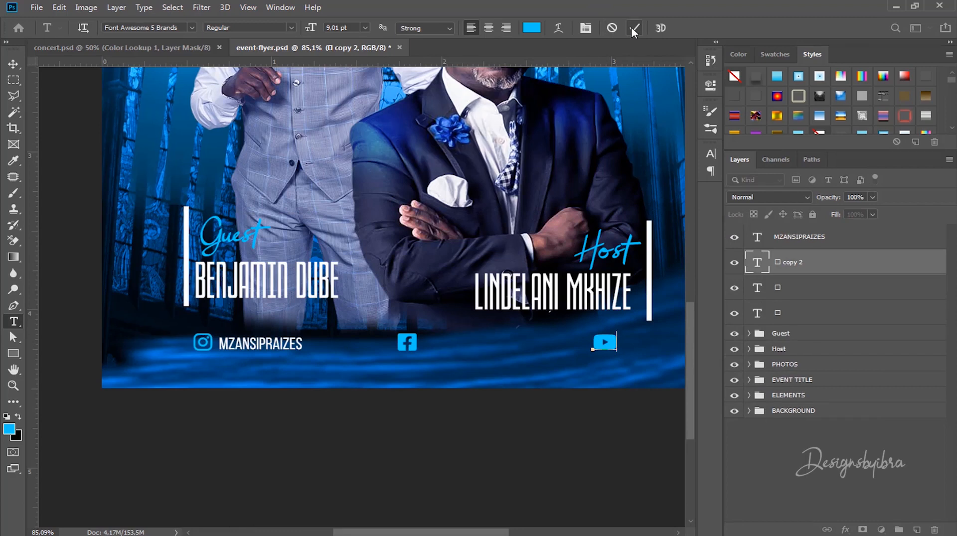
{"action": "left_click", "coordinate": [633, 28]}
Step: Select the MZANSIPRAIZES text layer with the Move tool, ready to copy it
{"action": "left_click", "coordinate": [13, 63]}
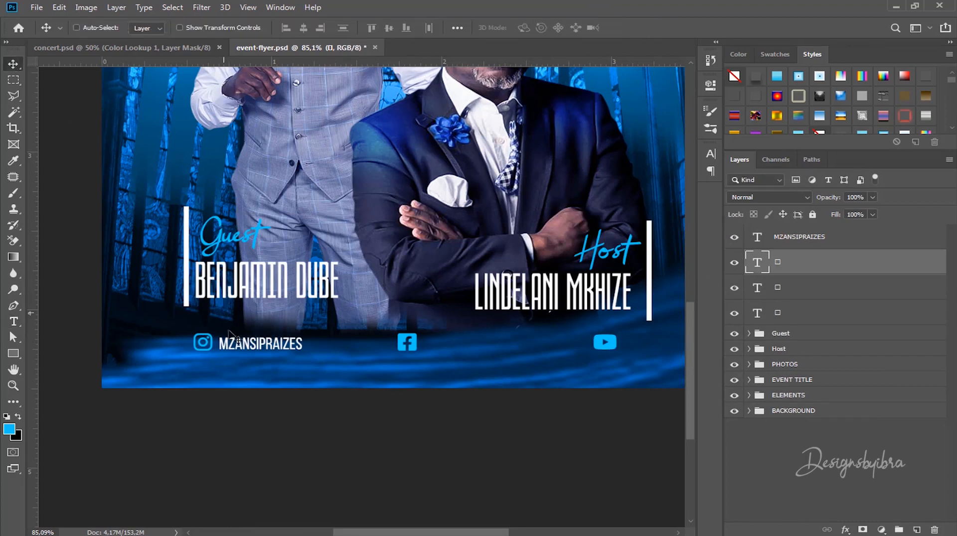
{"action": "left_click", "coordinate": [268, 349]}
{"action": "key", "text": "ctrl"}
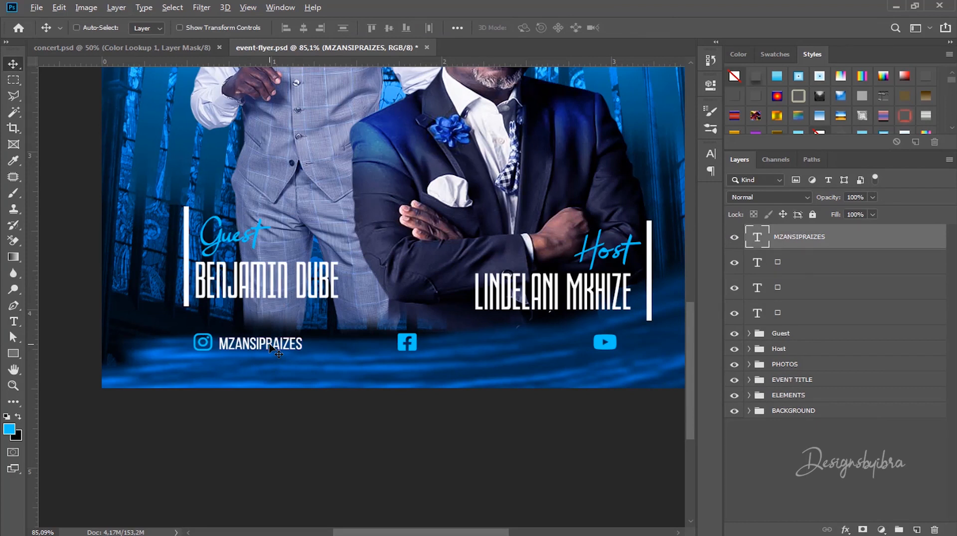
Step: Duplicate the MZANSIPRAIZES handle text beside the Facebook and YouTube icons
{"action": "left_click_drag", "start_coordinate": [280, 347], "coordinate": [478, 330]}
{"action": "scroll", "coordinate": [414, 324], "scroll_direction": "right", "scroll_amount": 3}
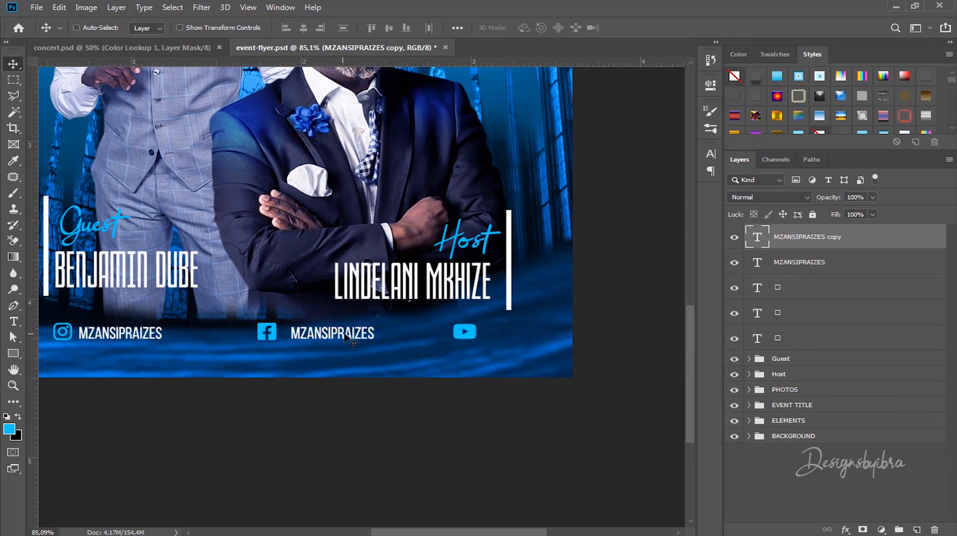
{"action": "left_click_drag", "start_coordinate": [347, 338], "coordinate": [536, 331]}
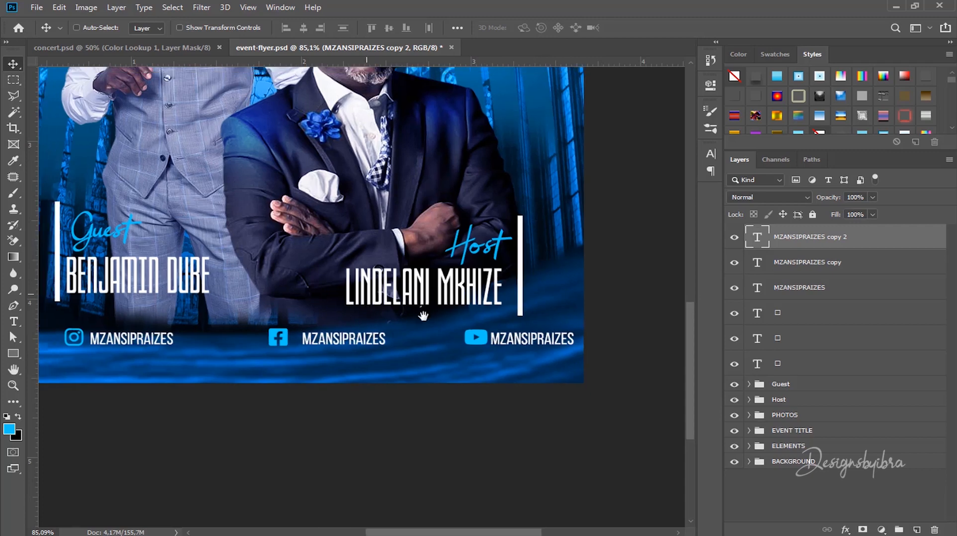
{"action": "scroll", "coordinate": [399, 329], "scroll_direction": "left", "scroll_amount": 3}
Step: Shift the Facebook and YouTube icons and their handle texts left so the row is evenly spaced
{"action": "scroll", "coordinate": [398, 329], "scroll_direction": "down", "scroll_amount": 4}
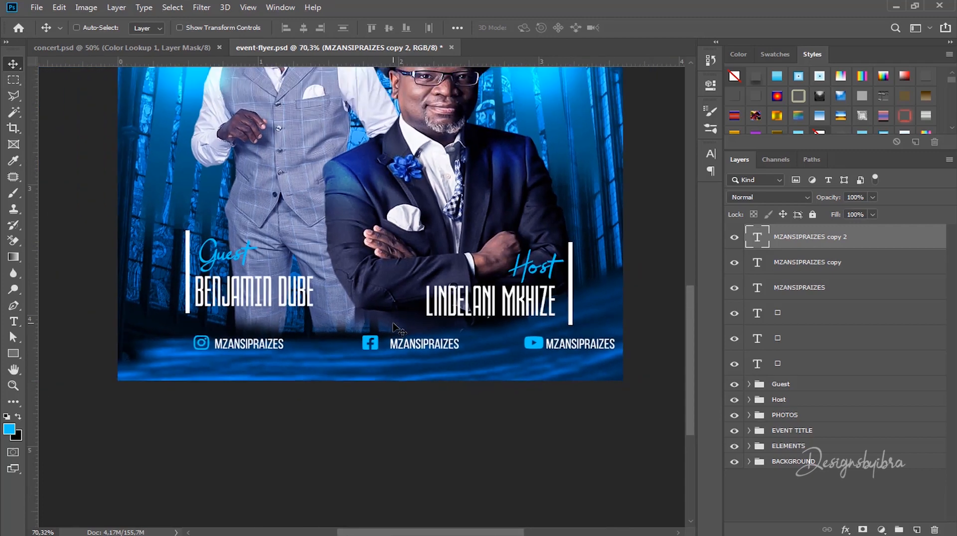
{"action": "left_click_drag", "start_coordinate": [410, 248], "coordinate": [436, 313]}
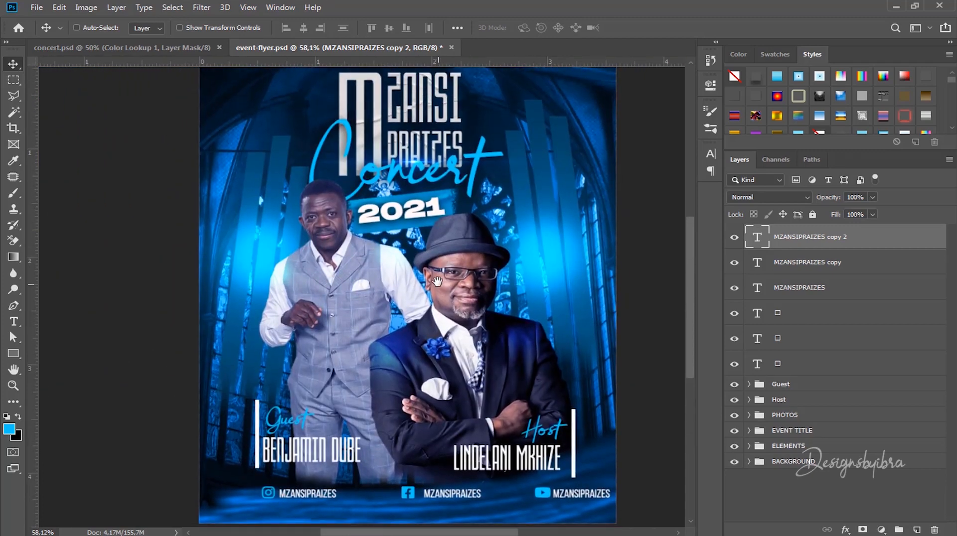
{"action": "left_click", "coordinate": [409, 493], "text": "ctrl"}
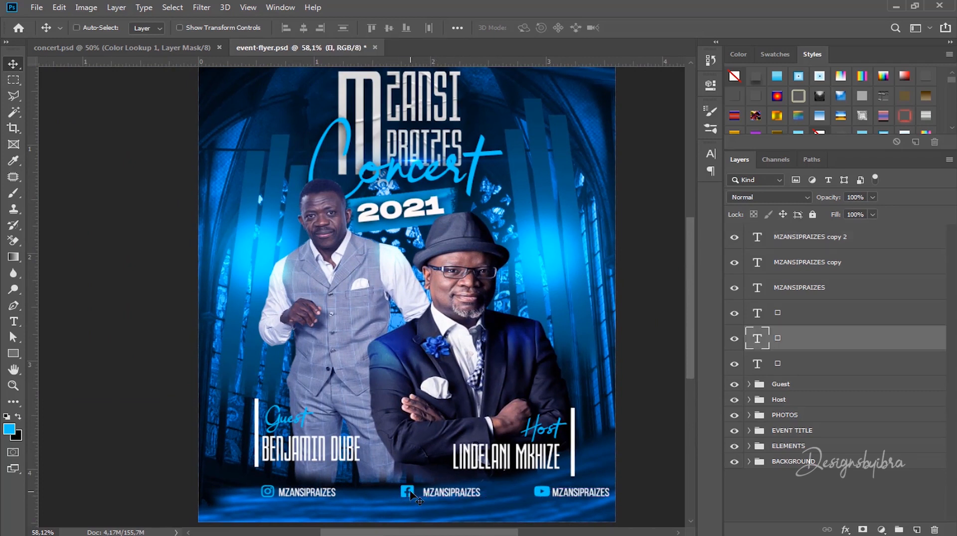
{"action": "mouse_move", "coordinate": [409, 493]}
{"action": "left_mouse_down"}
{"action": "mouse_move", "coordinate": [375, 494]}
{"action": "mouse_move", "coordinate": [390, 493]}
{"action": "left_mouse_up"}
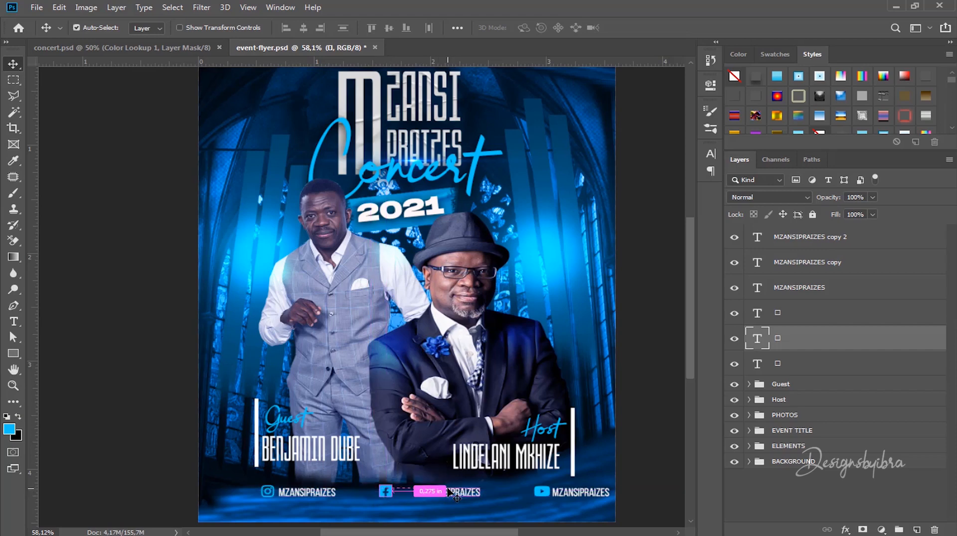
{"action": "left_click", "coordinate": [454, 493], "text": "ctrl"}
{"action": "left_click_drag", "start_coordinate": [454, 493], "coordinate": [439, 493]}
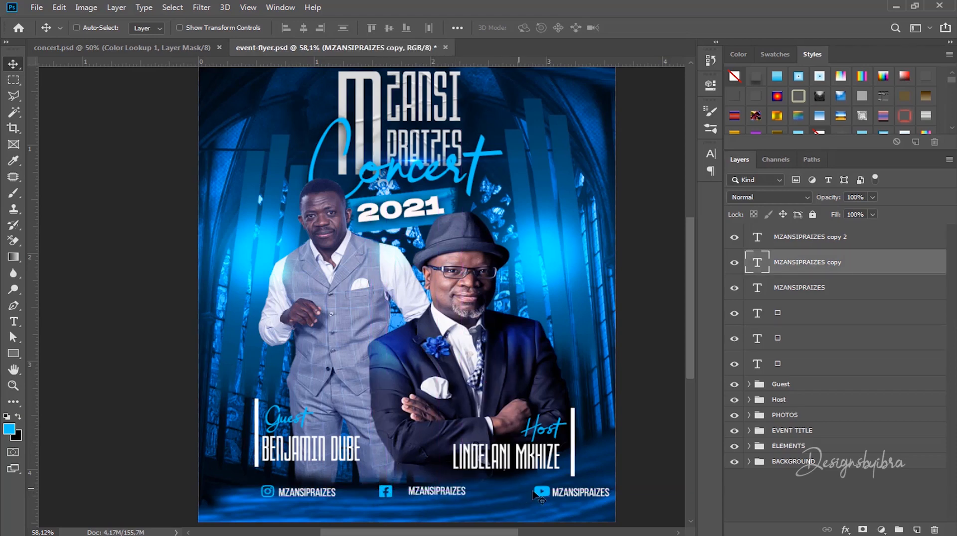
{"action": "left_click", "coordinate": [543, 492], "text": "ctrl"}
{"action": "left_click_drag", "start_coordinate": [543, 492], "coordinate": [502, 495]}
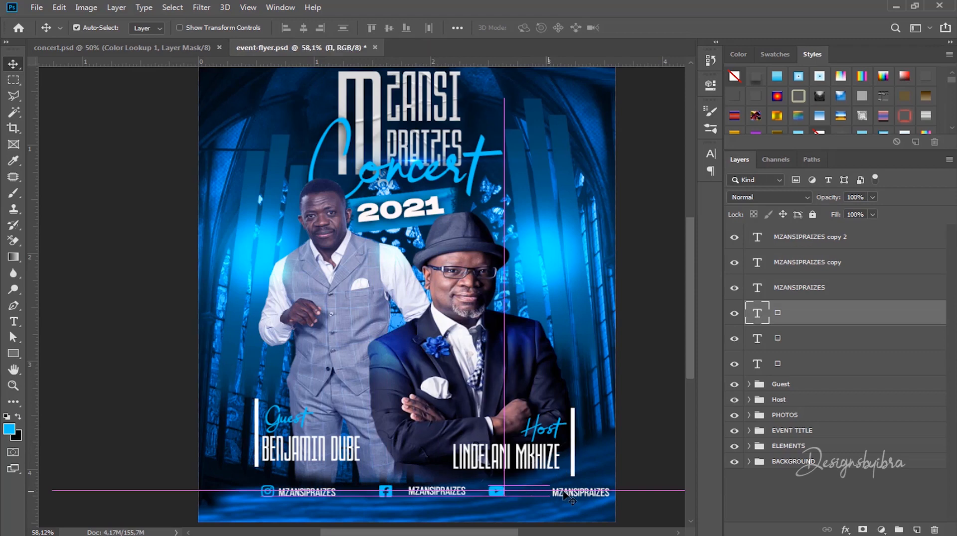
{"action": "left_click", "coordinate": [581, 493], "text": "ctrl"}
{"action": "left_click_drag", "start_coordinate": [580, 493], "coordinate": [537, 494]}
{"action": "scroll", "coordinate": [437, 426], "scroll_direction": "up", "scroll_amount": 2}
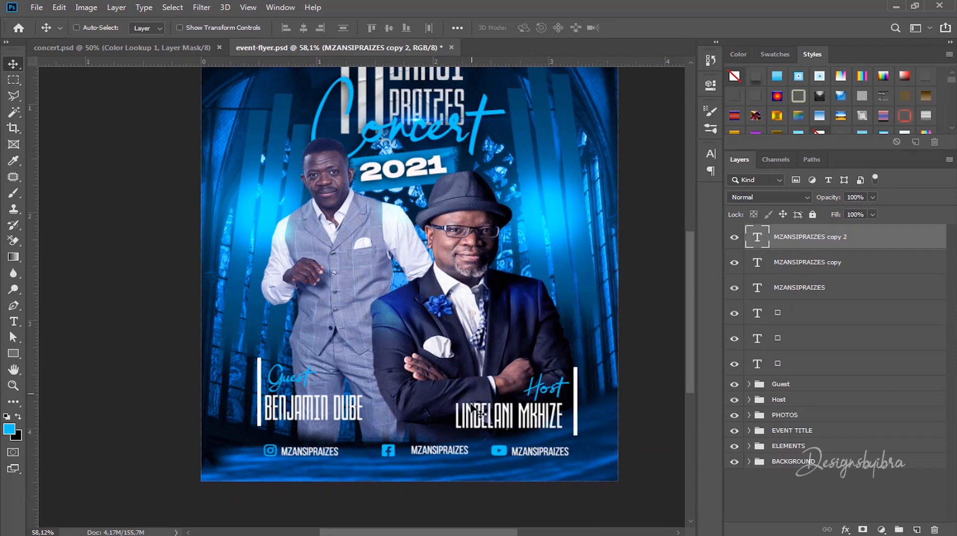
Step: Align the bottom edges of the three MZANSIPRAIZES text layers
{"action": "scroll", "coordinate": [439, 425], "scroll_direction": "up", "scroll_amount": 3}
{"action": "scroll", "coordinate": [404, 412], "scroll_direction": "down", "scroll_amount": 2}
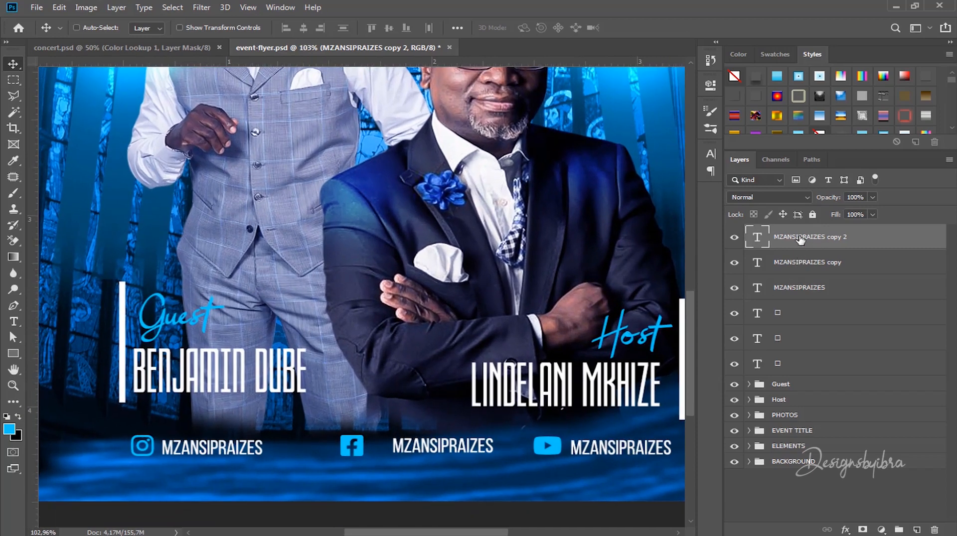
{"action": "left_click", "coordinate": [788, 283], "text": "shift"}
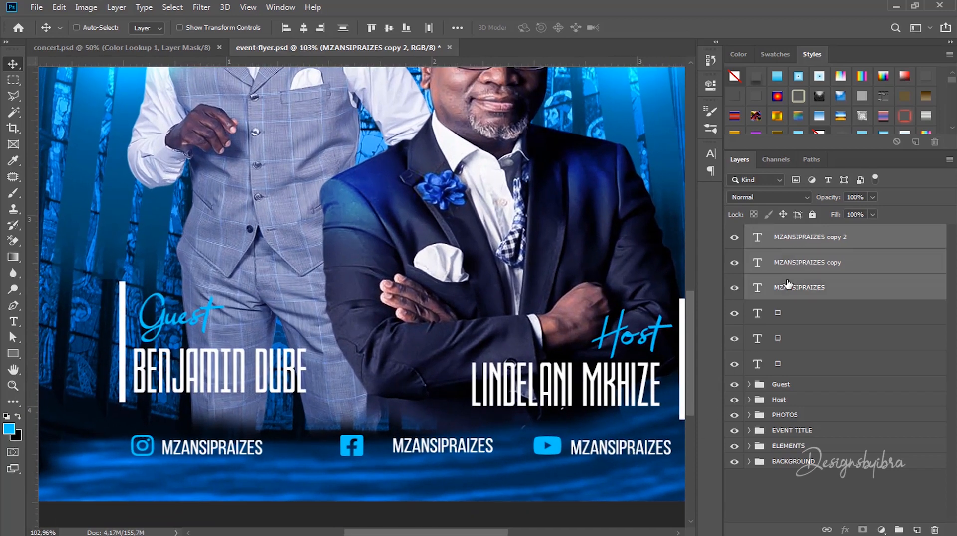
{"action": "left_click", "coordinate": [407, 28]}
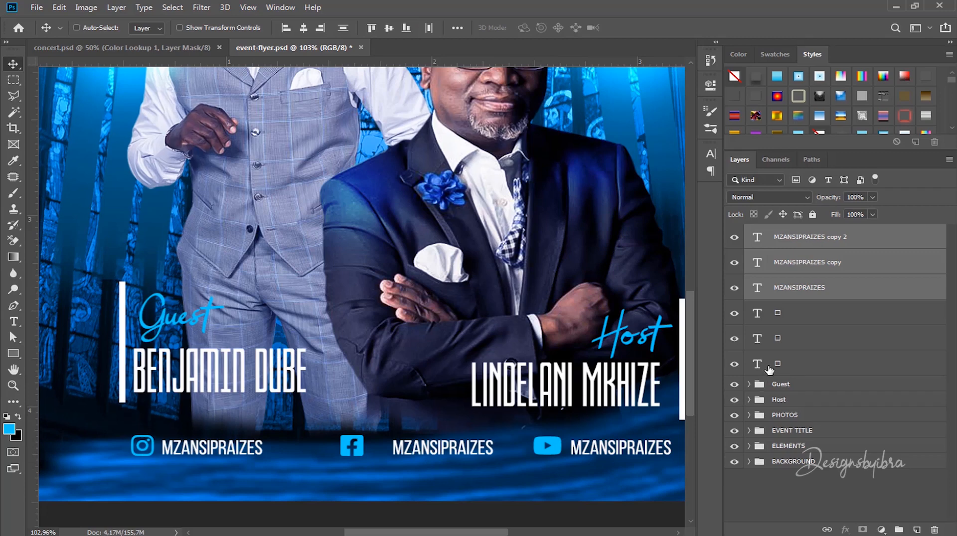
Step: Rename the Instagram and Facebook icon layers to insta and facebook
{"action": "left_click", "coordinate": [770, 369]}
{"action": "left_click", "coordinate": [735, 364]}
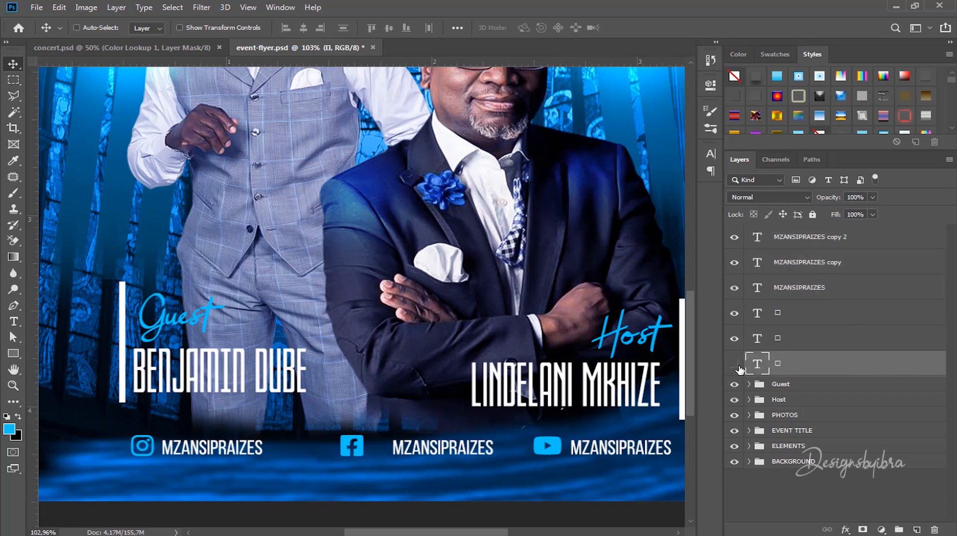
{"action": "left_click", "coordinate": [736, 364]}
{"action": "double_click", "coordinate": [777, 363]}
{"action": "key", "text": "Return"}
{"action": "left_click", "coordinate": [770, 312]}
{"action": "left_click", "coordinate": [734, 338]}
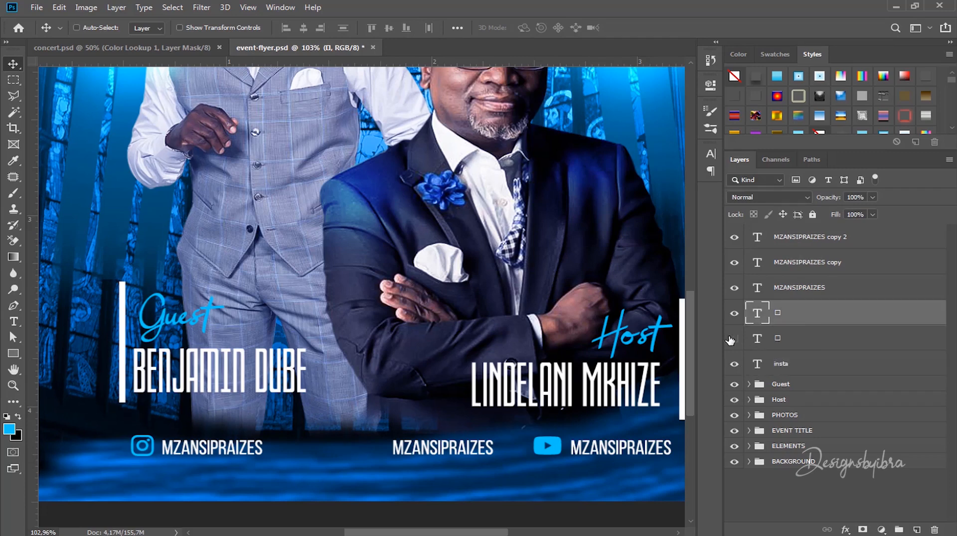
{"action": "left_click", "coordinate": [770, 339]}
{"action": "left_click", "coordinate": [734, 339]}
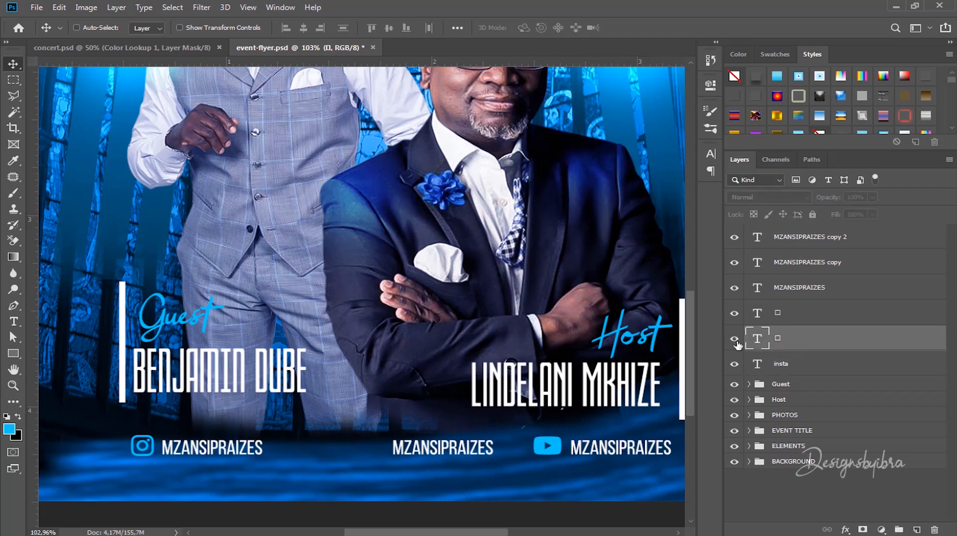
{"action": "double_click", "coordinate": [778, 340]}
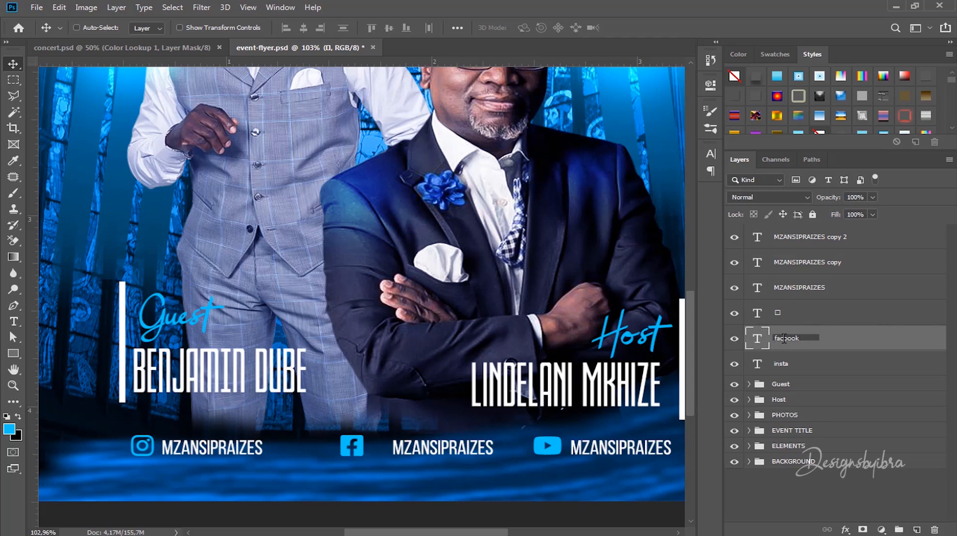
{"action": "type", "text": "ebook"}
{"action": "key", "text": "Return"}
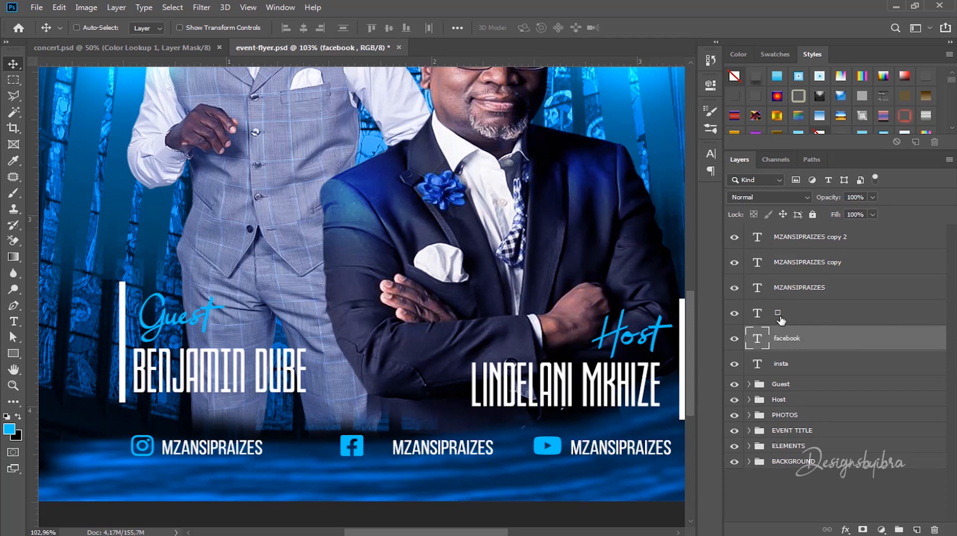
Step: Rename the YouTube icon layer youtube and group the three icon layers into Group 1
{"action": "double_click", "coordinate": [777, 314]}
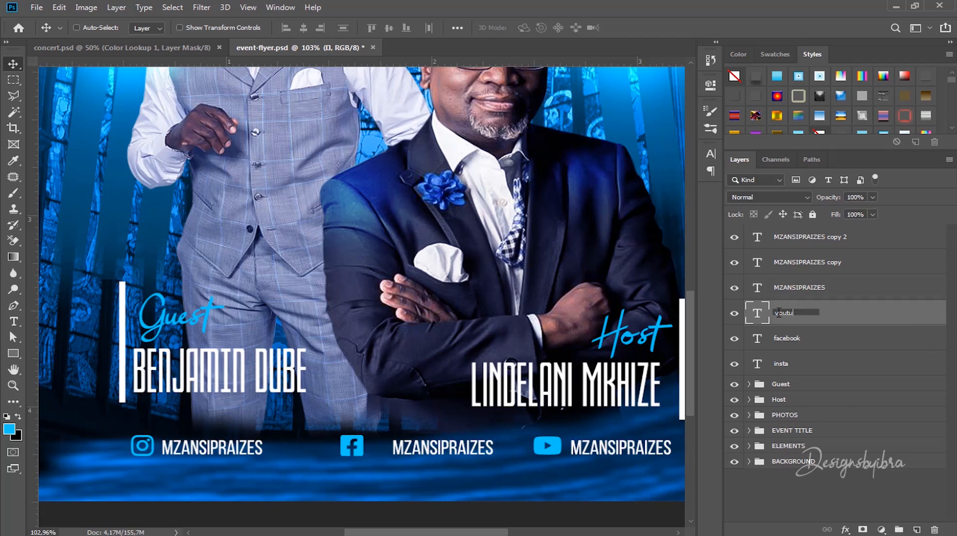
{"action": "key", "text": "Return"}
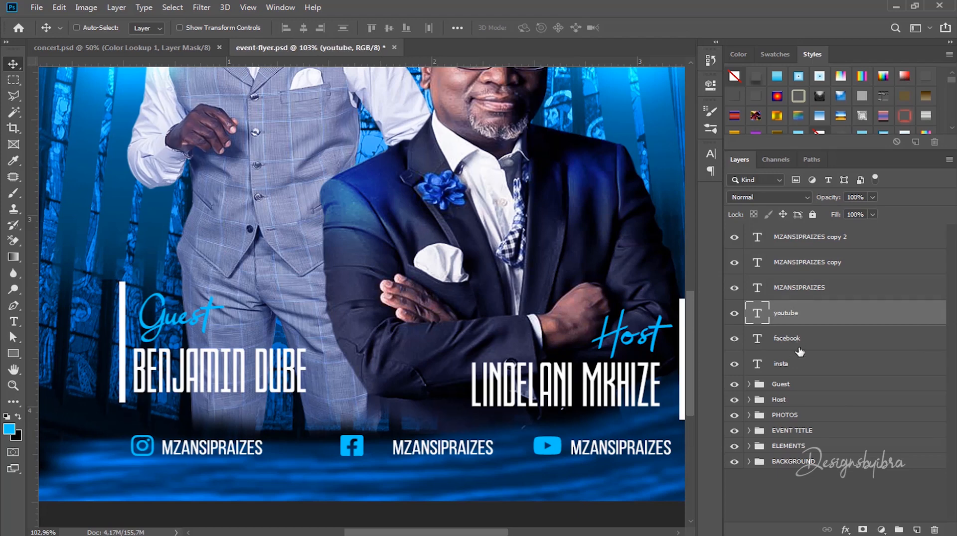
{"action": "left_click", "coordinate": [803, 368], "text": "shift"}
{"action": "key", "text": "ctrl+g"}
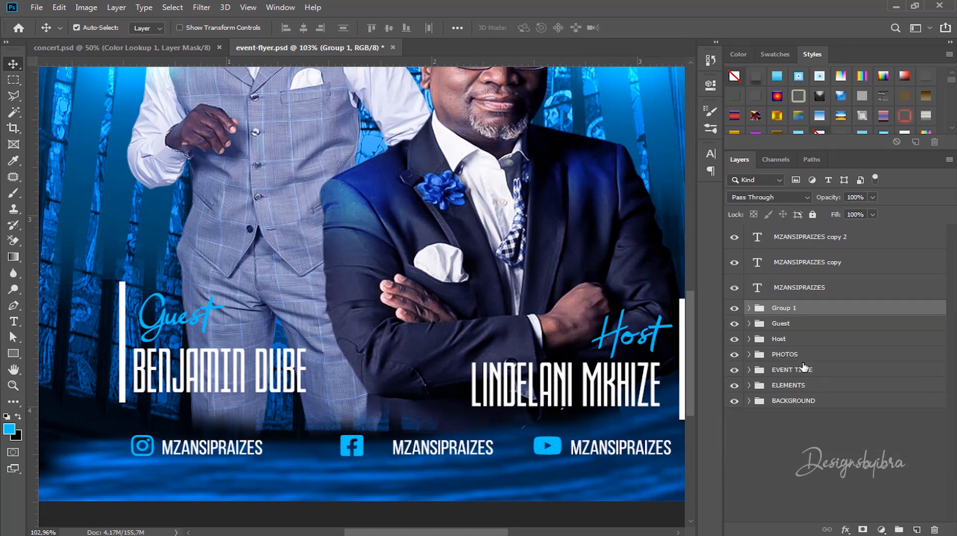
Step: Rename the icon group from Group 1 to ICONS
{"action": "double_click", "coordinate": [781, 308]}
{"action": "key", "text": "BackSpace"}
{"action": "type", "text": "ICONS"}
{"action": "key", "text": "Return"}
Step: Group the three MZANSIPRAIZES text layers and name the group MEDIA
{"action": "left_click", "coordinate": [791, 290]}
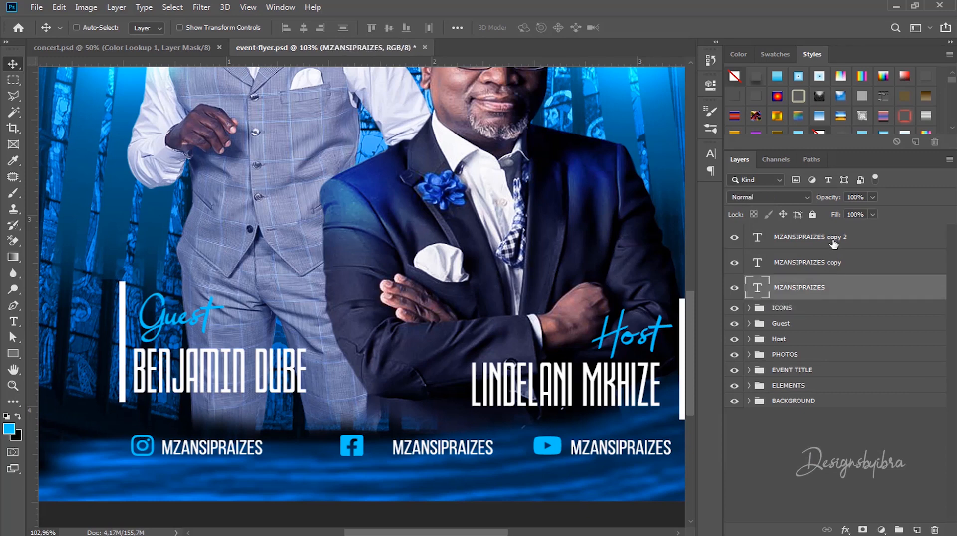
{"action": "left_click", "coordinate": [832, 241], "text": "shift"}
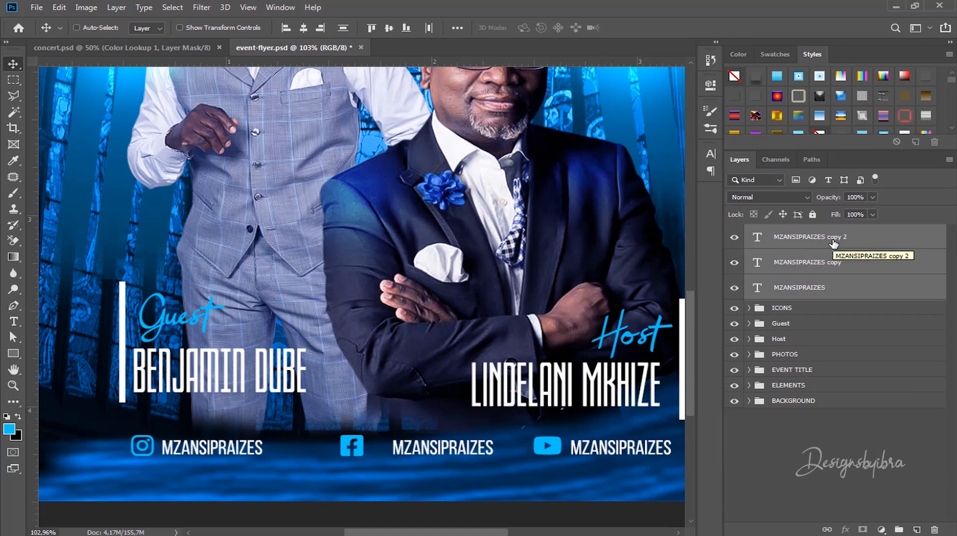
{"action": "key", "text": "ctrl+g"}
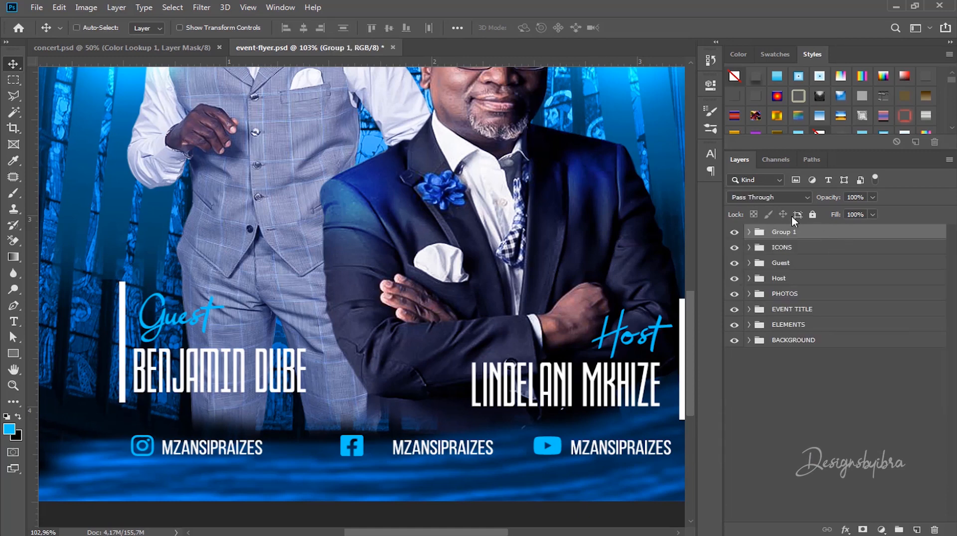
{"action": "double_click", "coordinate": [783, 232]}
{"action": "type", "text": "MEDIA"}
{"action": "key", "text": "Return"}
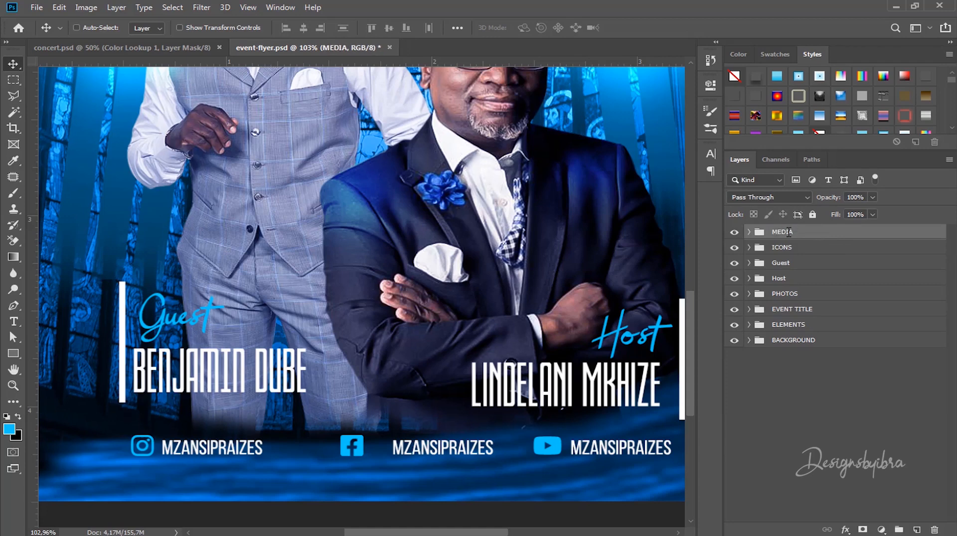
Step: Expand the ICONS group and select its three icon layers
{"action": "left_click", "coordinate": [785, 249]}
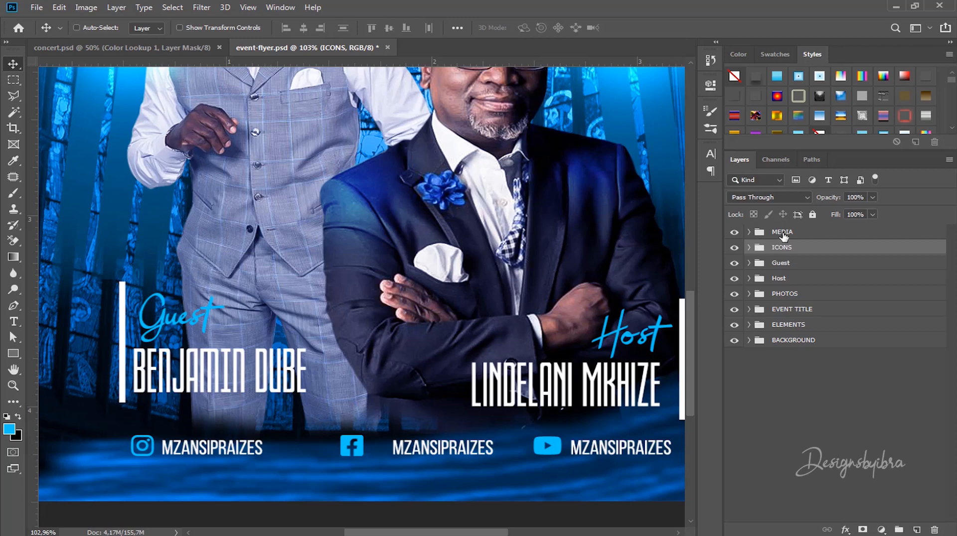
{"action": "left_click", "coordinate": [781, 232]}
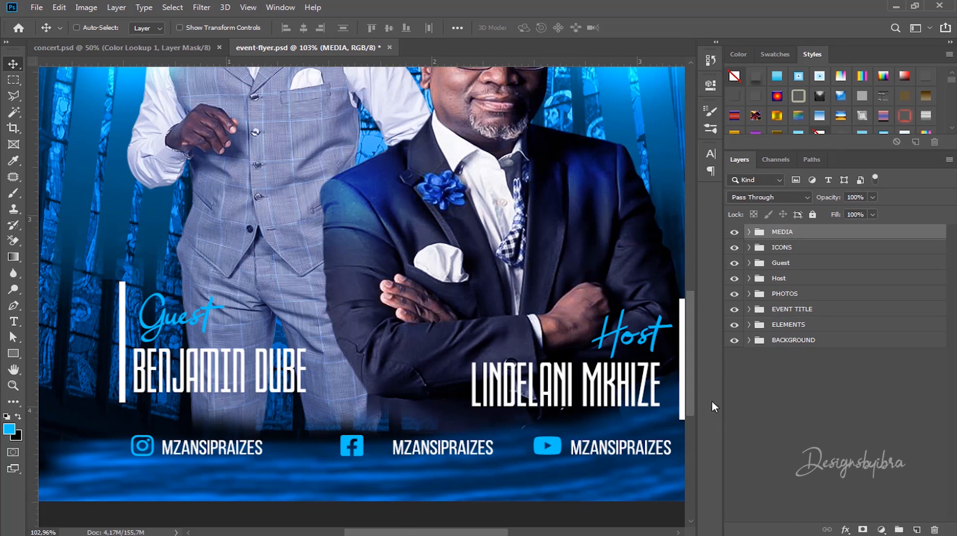
{"action": "left_click", "coordinate": [749, 248]}
{"action": "left_click", "coordinate": [793, 270]}
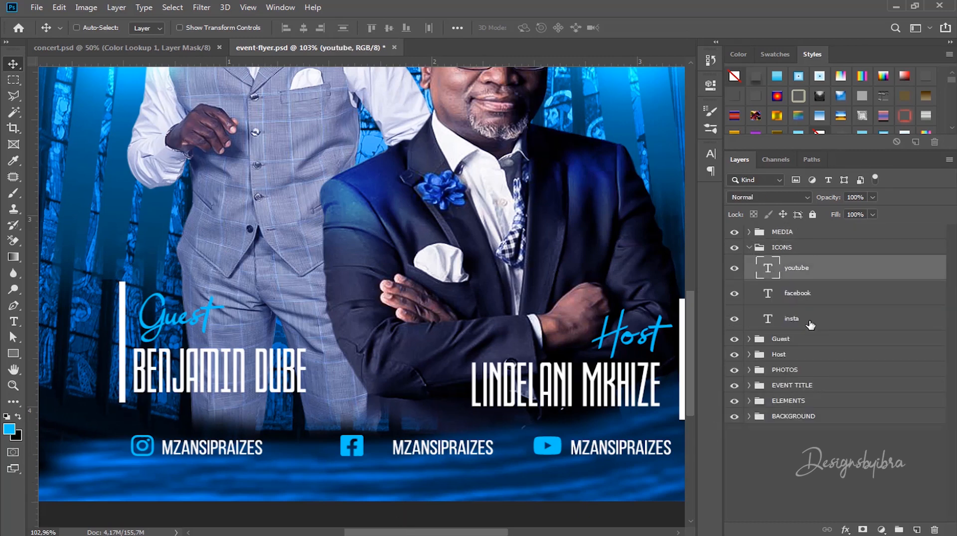
{"action": "left_click", "coordinate": [810, 324], "text": "shift"}
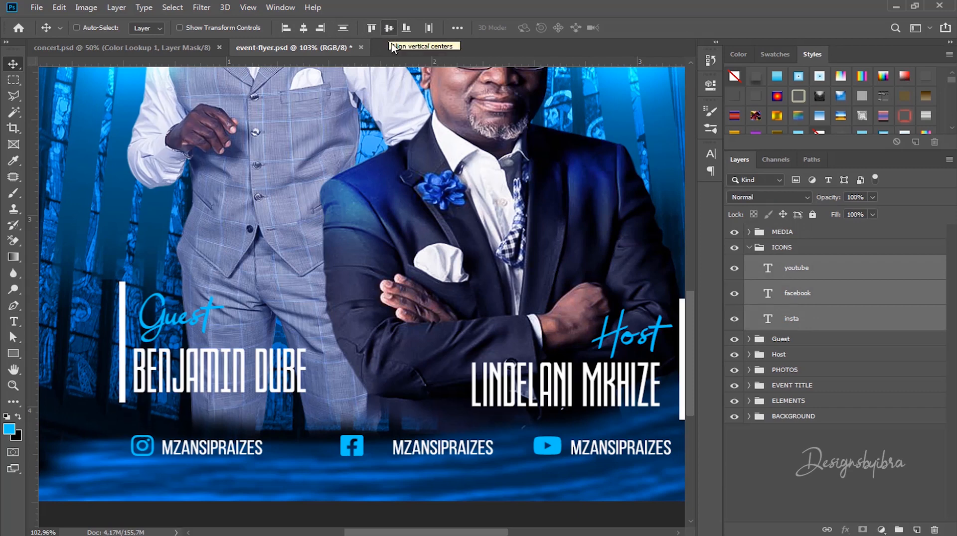
{"action": "scroll", "coordinate": [284, 272], "scroll_direction": "down", "scroll_amount": 2}
{"action": "scroll", "coordinate": [479, 342], "scroll_direction": "down", "scroll_amount": 2}
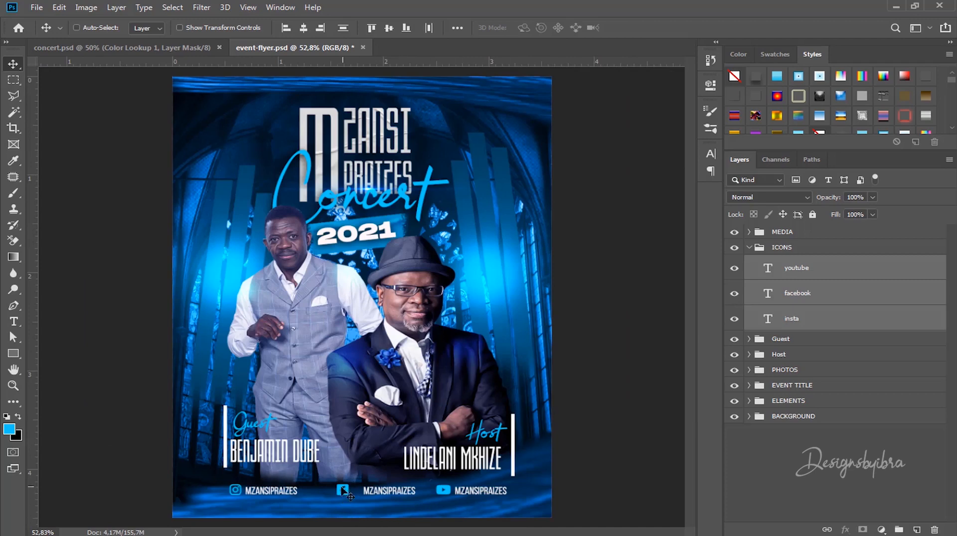
{"action": "scroll", "coordinate": [342, 491], "scroll_direction": "up", "scroll_amount": 1}
{"action": "scroll", "coordinate": [339, 493], "scroll_direction": "down", "scroll_amount": 1}
Step: Scale the ICONS and MEDIA row to 87.2% and move it right to centre it at the bottom
{"action": "left_click", "coordinate": [758, 247]}
{"action": "left_click", "coordinate": [749, 248]}
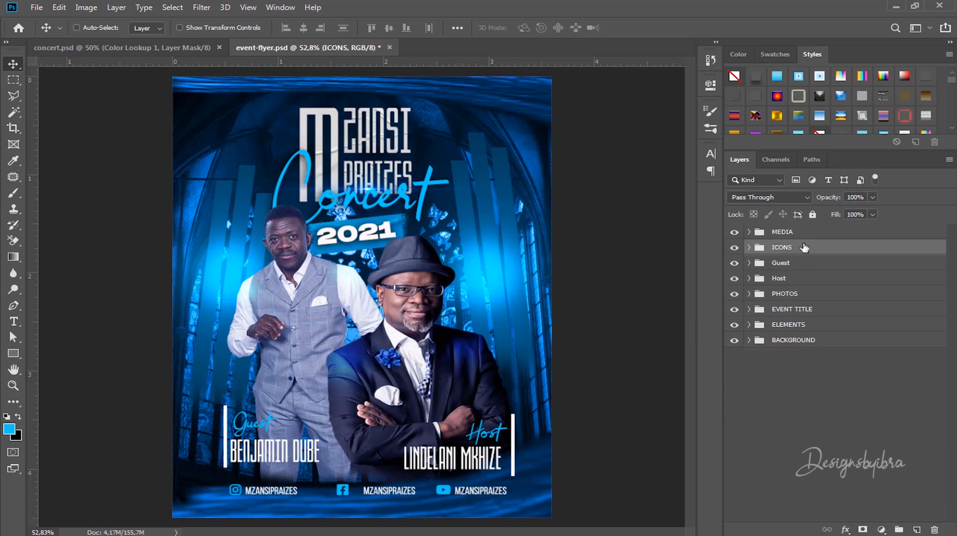
{"action": "left_click", "coordinate": [803, 233], "text": "shift"}
{"action": "key", "text": "ctrl+t"}
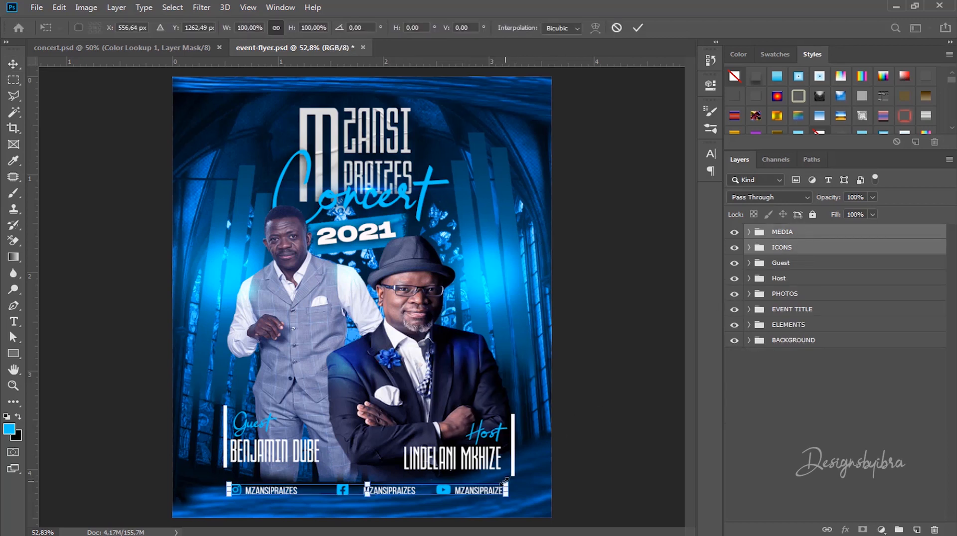
{"action": "left_click_drag", "start_coordinate": [505, 481], "coordinate": [471, 484]}
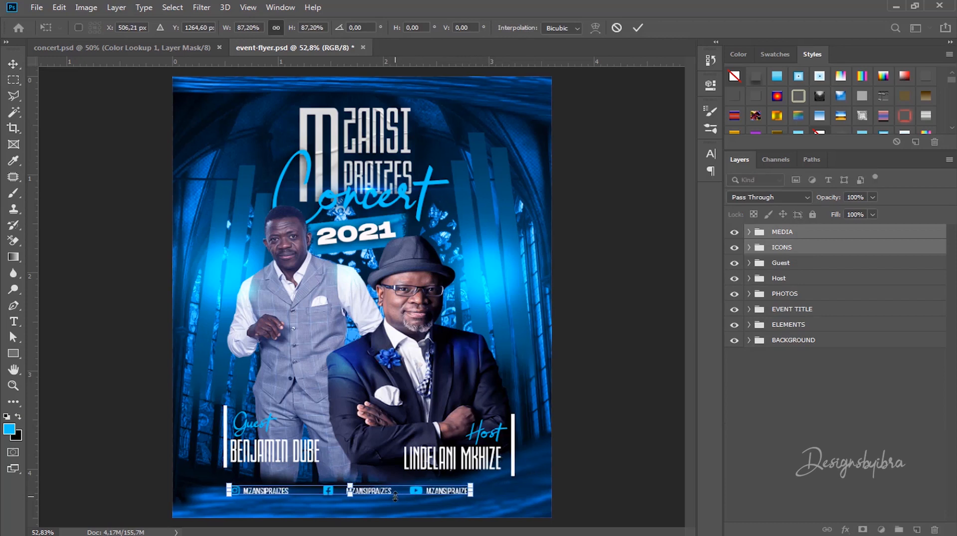
{"action": "left_click_drag", "start_coordinate": [395, 496], "coordinate": [412, 493]}
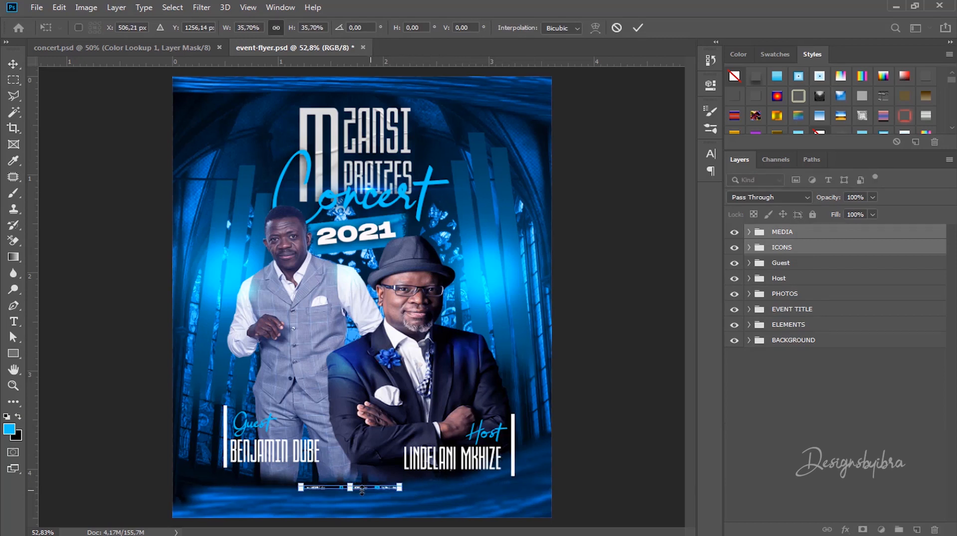
{"action": "key", "text": "ctrl+z"}
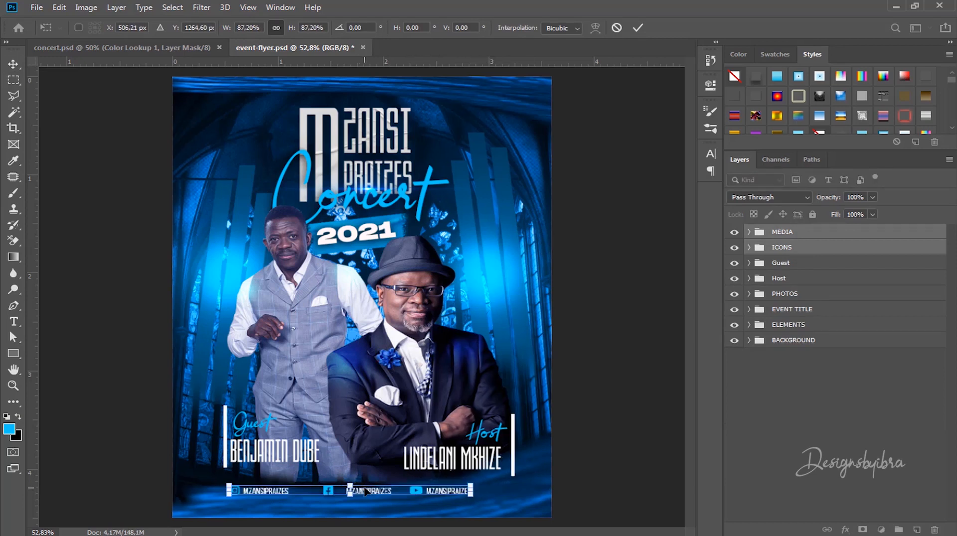
{"action": "left_click_drag", "start_coordinate": [377, 487], "coordinate": [401, 488]}
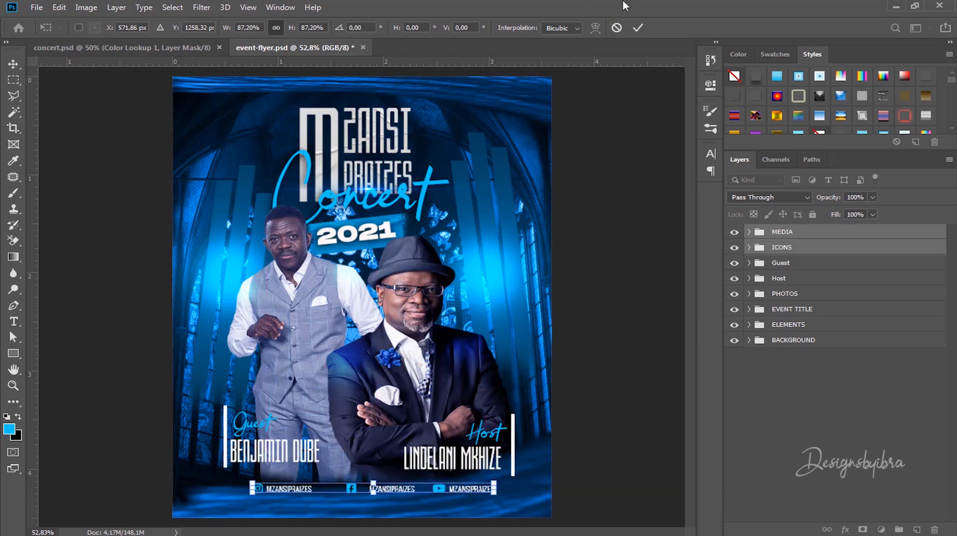
{"action": "left_click", "coordinate": [644, 29]}
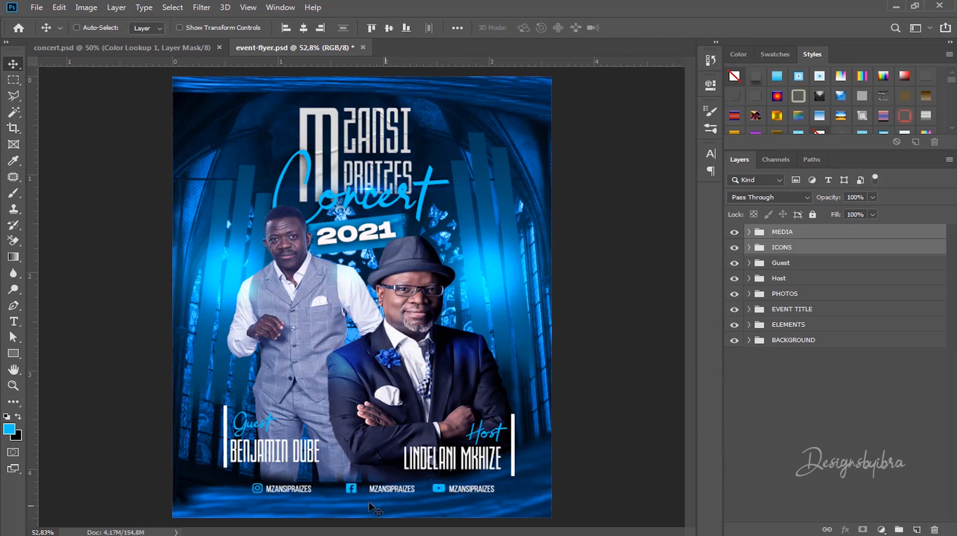
Step: Nudge the guest photo (Layer 4) and its glow (Layer 7) slightly down
{"action": "scroll", "coordinate": [370, 503], "scroll_direction": "up", "scroll_amount": 3}
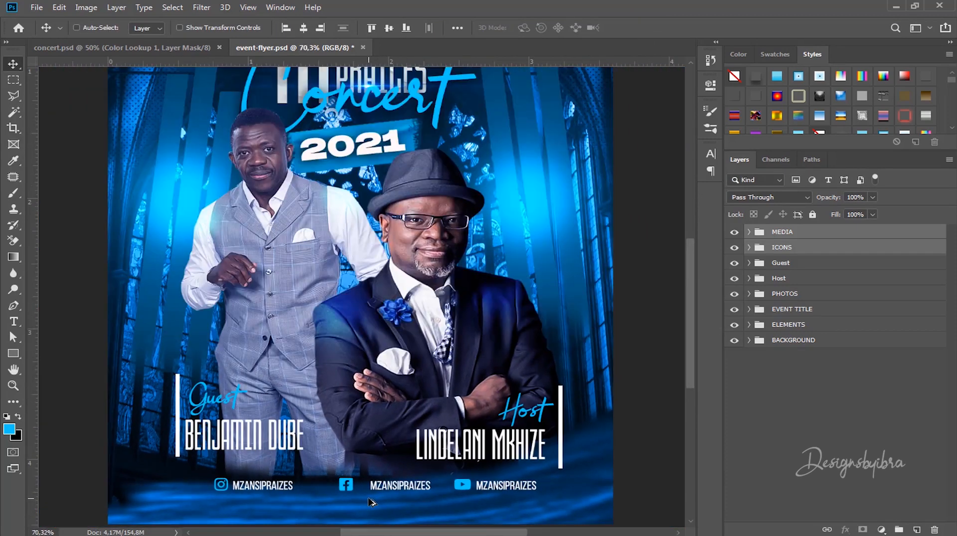
{"action": "scroll", "coordinate": [371, 503], "scroll_direction": "down", "scroll_amount": 3}
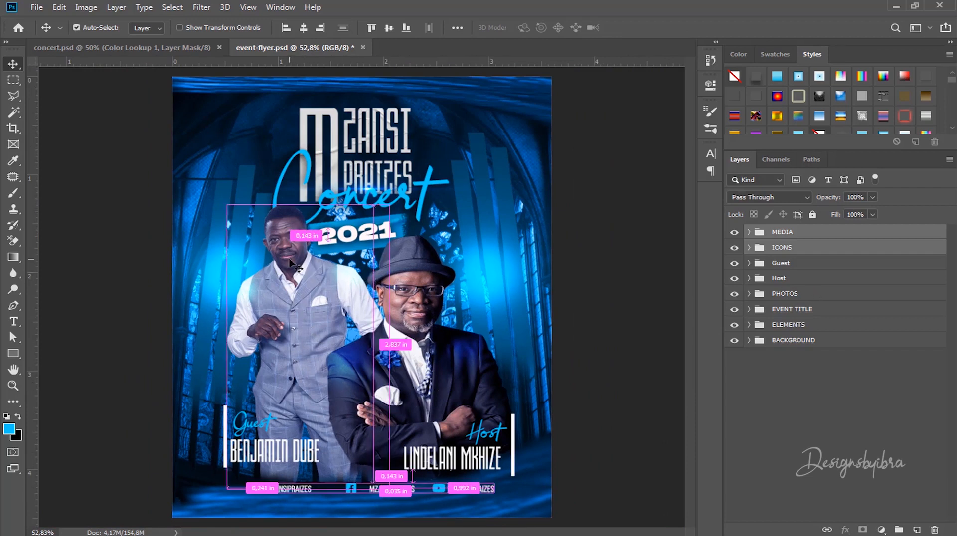
{"action": "left_click", "coordinate": [296, 267], "text": "ctrl"}
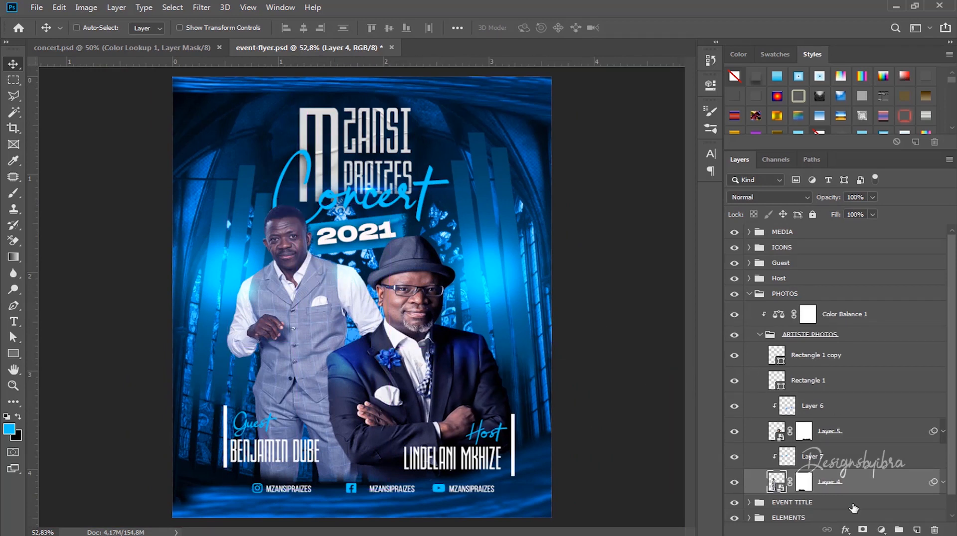
{"action": "left_click", "coordinate": [841, 459]}
{"action": "left_click", "coordinate": [838, 481], "text": "ctrl"}
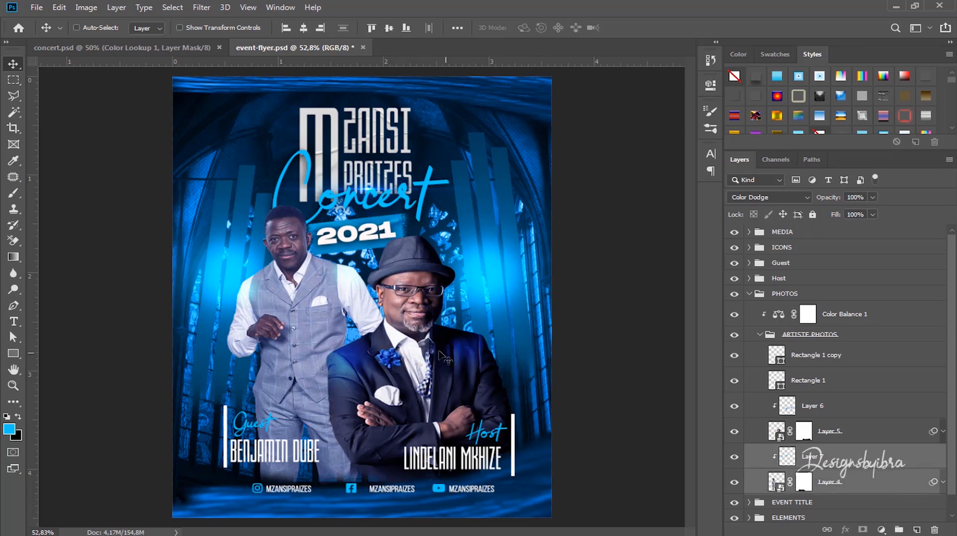
{"action": "mouse_move", "coordinate": [329, 288]}
{"action": "left_mouse_down"}
{"action": "mouse_move", "coordinate": [327, 277]}
{"action": "mouse_move", "coordinate": [329, 296]}
{"action": "left_mouse_up"}
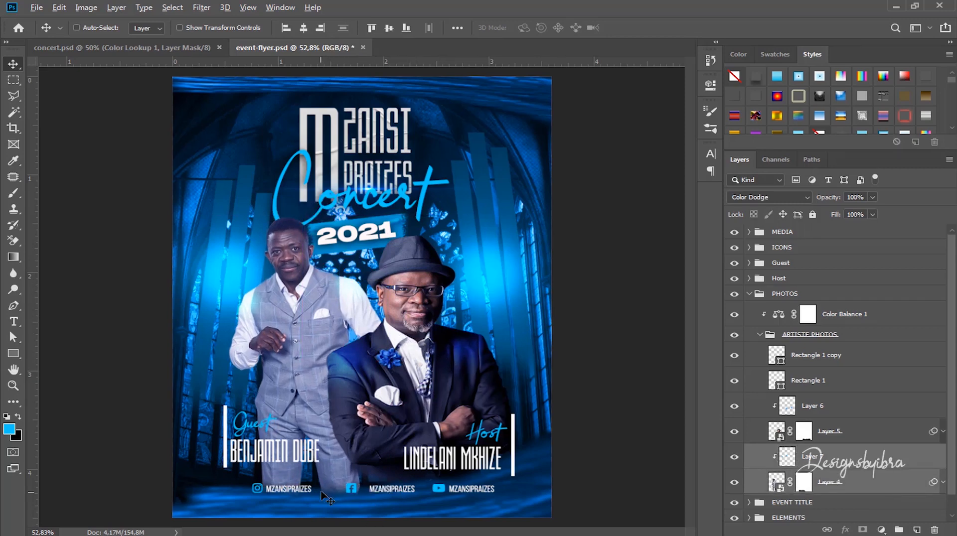
Step: Enlarge the host photo (Layer 5) and its glow (Layer 6) to about 104.98%
{"action": "scroll", "coordinate": [329, 498], "scroll_direction": "up", "scroll_amount": 4}
{"action": "scroll", "coordinate": [327, 496], "scroll_direction": "down", "scroll_amount": 3}
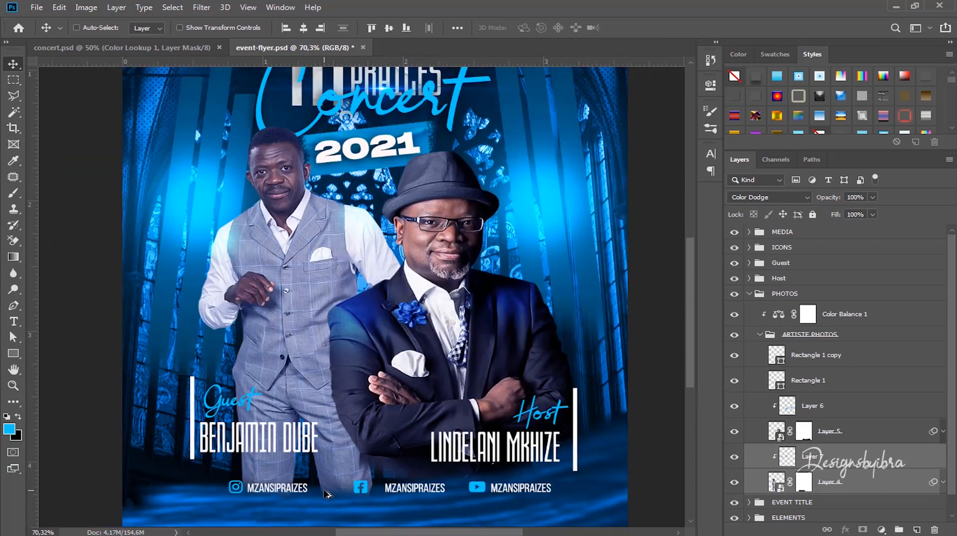
{"action": "key", "text": "ctrl"}
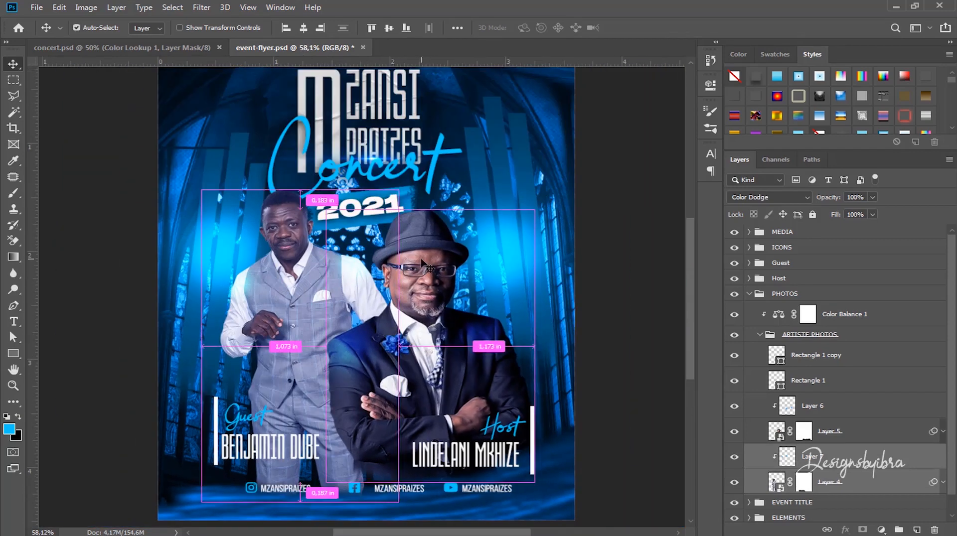
{"action": "left_click", "coordinate": [422, 254], "text": "ctrl"}
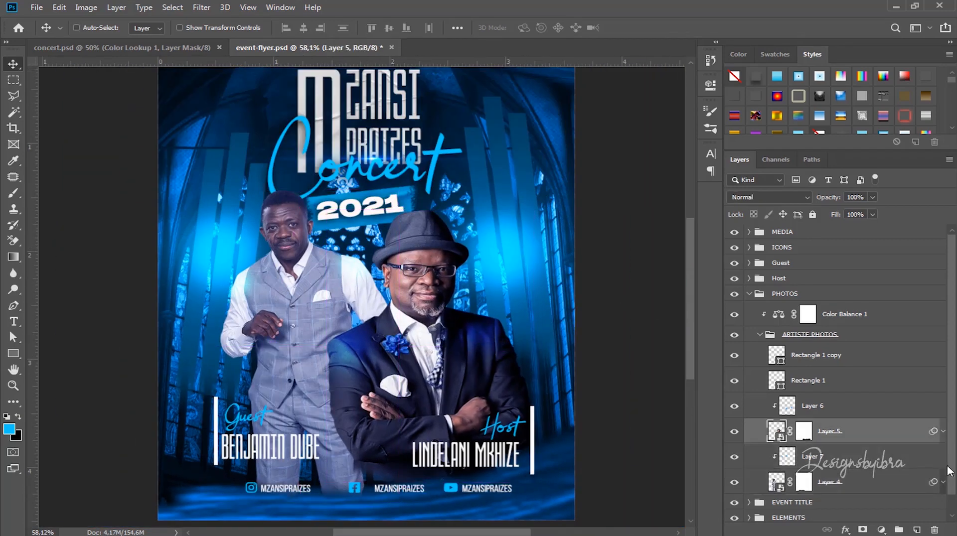
{"action": "left_click", "coordinate": [822, 406]}
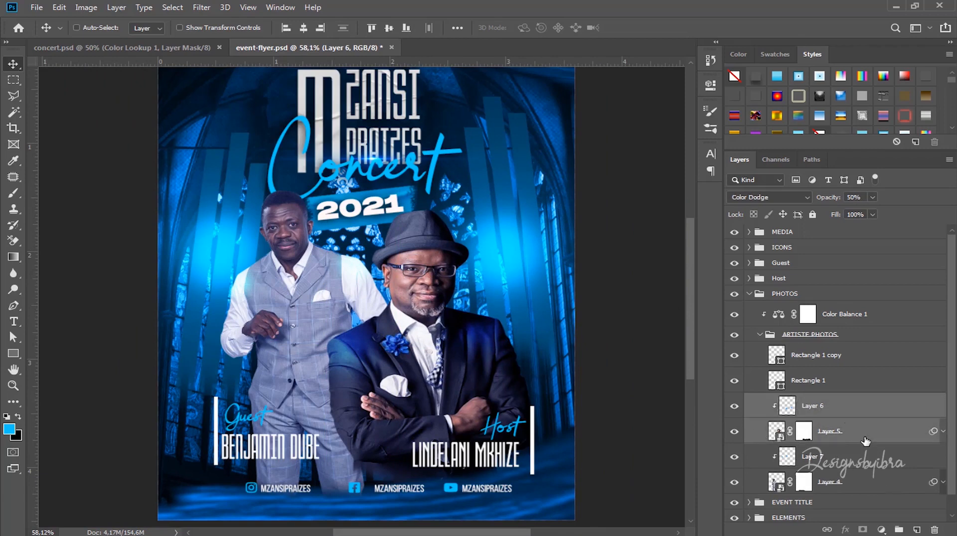
{"action": "left_click", "coordinate": [864, 441], "text": "ctrl"}
{"action": "key", "text": "ctrl+t"}
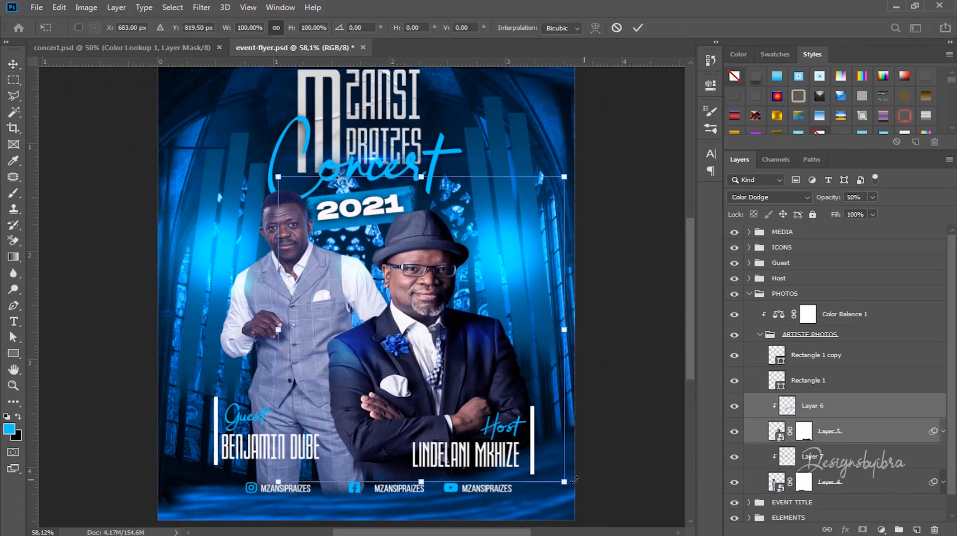
{"action": "left_click_drag", "start_coordinate": [279, 482], "coordinate": [271, 499]}
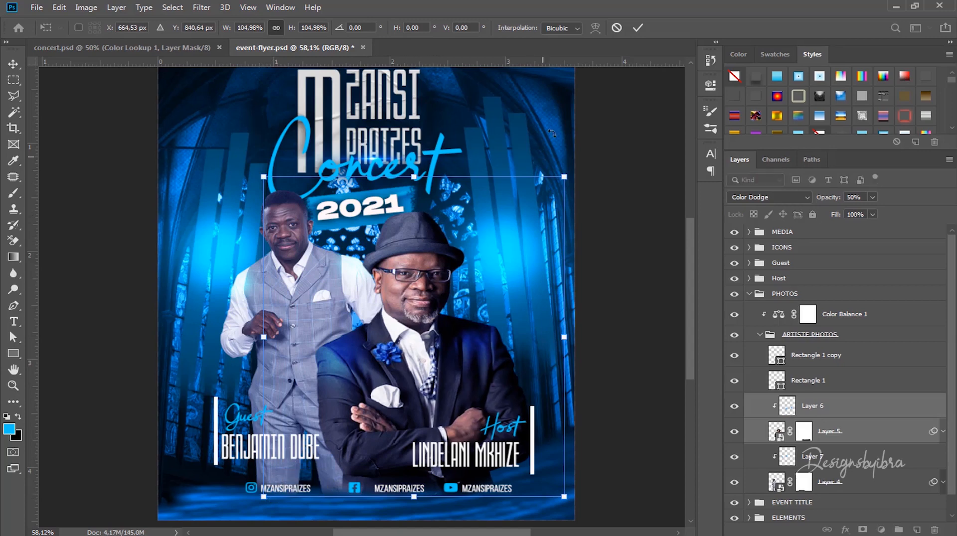
{"action": "left_click", "coordinate": [641, 26]}
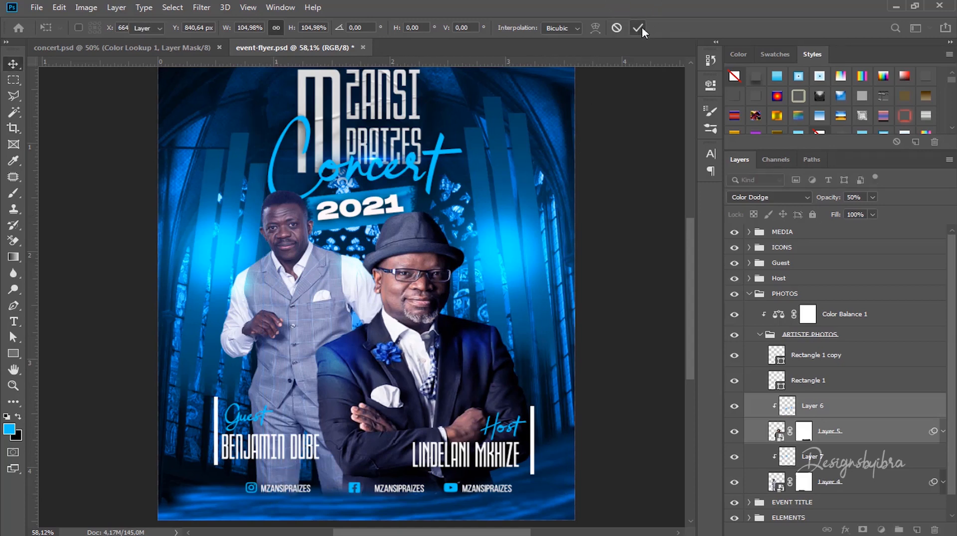
{"action": "key", "text": "ctrl+minus"}
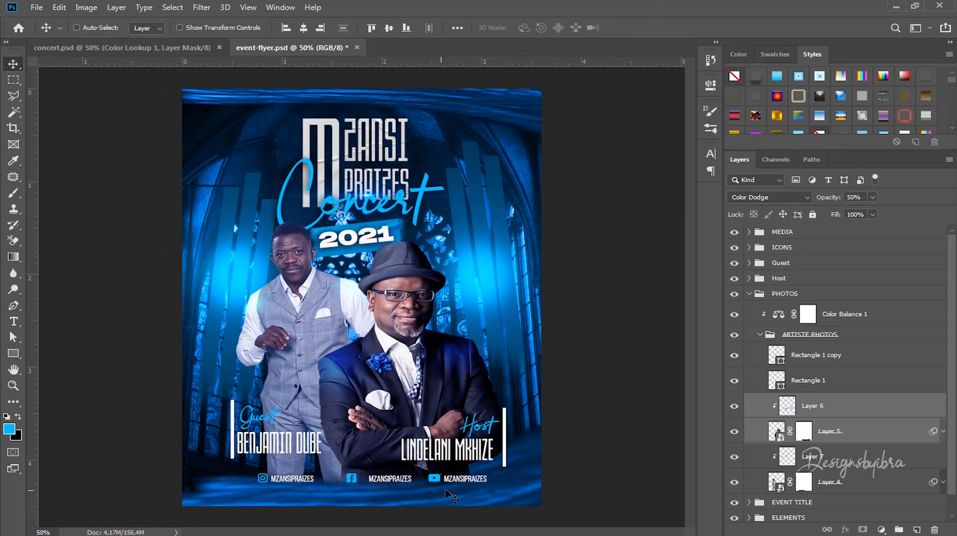
Step: Group ICONS and MEDIA into a group named Social media and nudge it slightly
{"action": "left_click", "coordinate": [748, 295]}
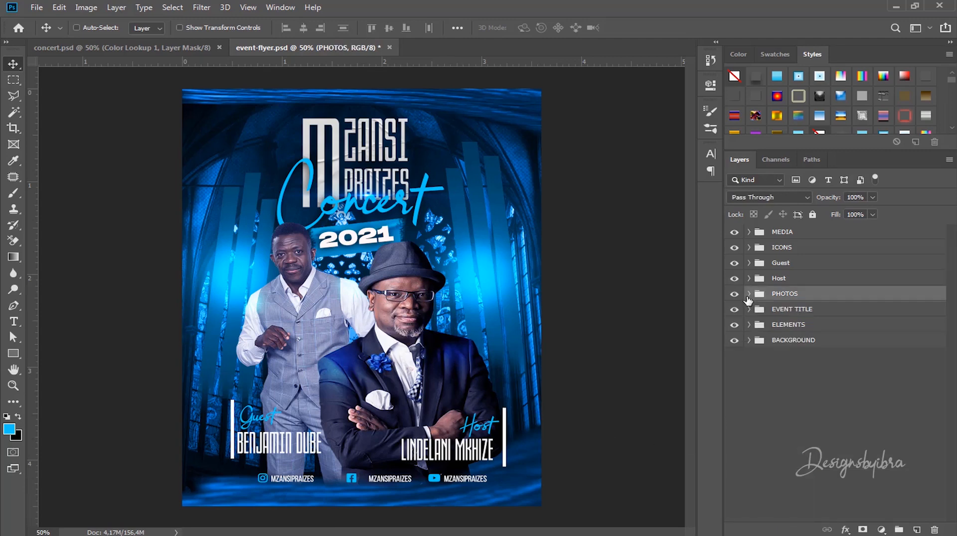
{"action": "left_click", "coordinate": [791, 250]}
{"action": "left_click", "coordinate": [788, 233], "text": "shift"}
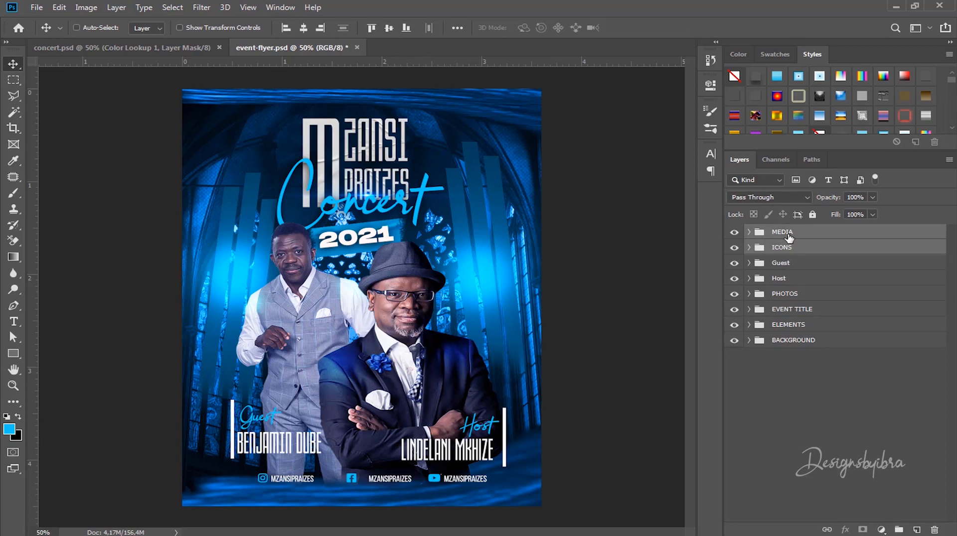
{"action": "key", "text": "ctrl"}
{"action": "key", "text": "ctrl+g"}
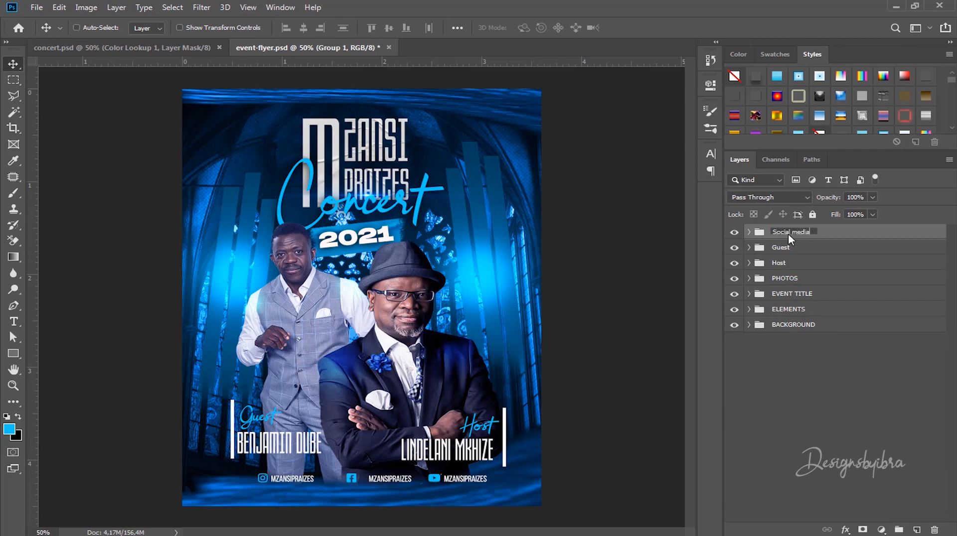
{"action": "key", "text": "Return"}
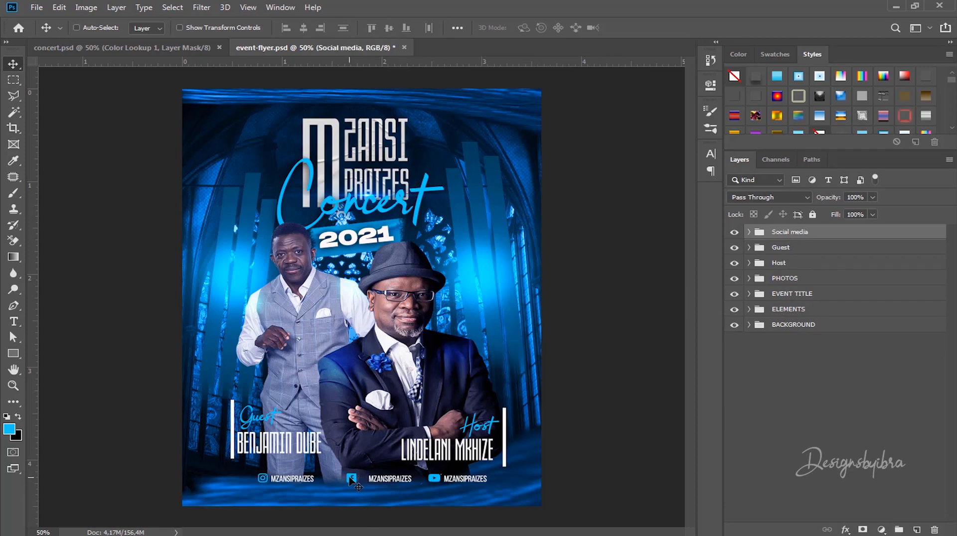
{"action": "left_click_drag", "start_coordinate": [348, 476], "coordinate": [348, 479]}
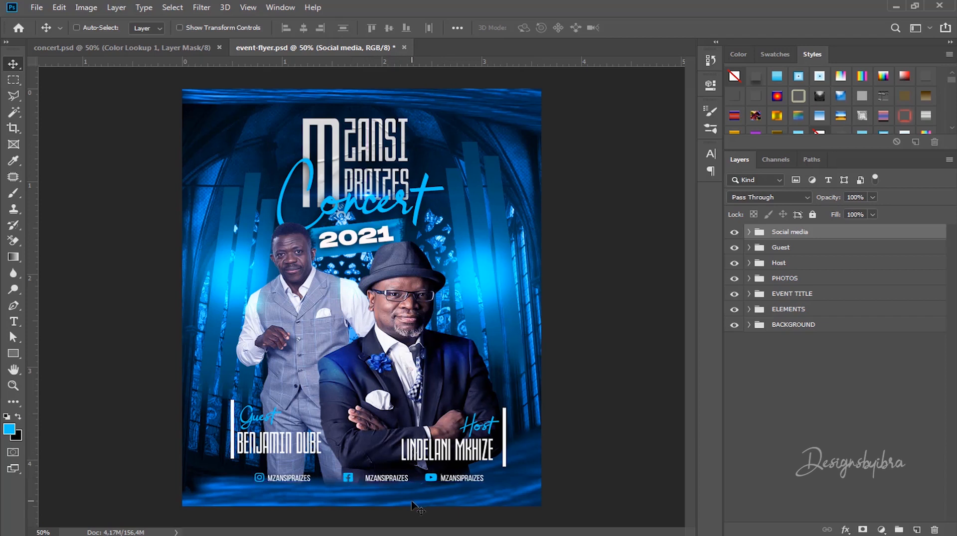
Step: Start a new text line below the social row, beginning 'FO' for FOR MORE INFO
{"action": "key", "text": "t"}
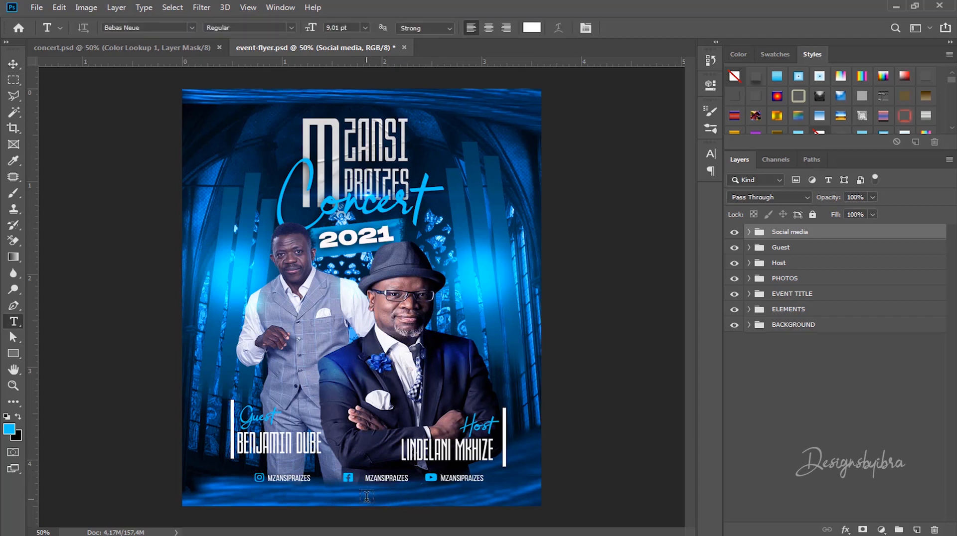
{"action": "left_click", "coordinate": [367, 499]}
{"action": "type", "text": "FOR MORE INFO: XXX XXX"}
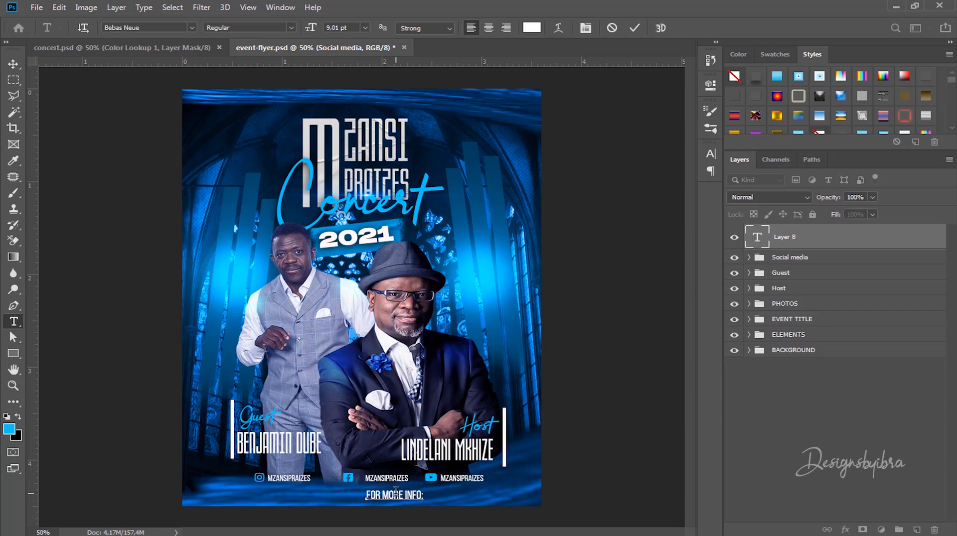
Step: Finish the 'FOR MORE INFO: XXX XXX XXX' line and set it to 6 pt with tracking 400
{"action": "type", "text": "XXX XXX XXX"}
{"action": "triple_click", "coordinate": [395, 493]}
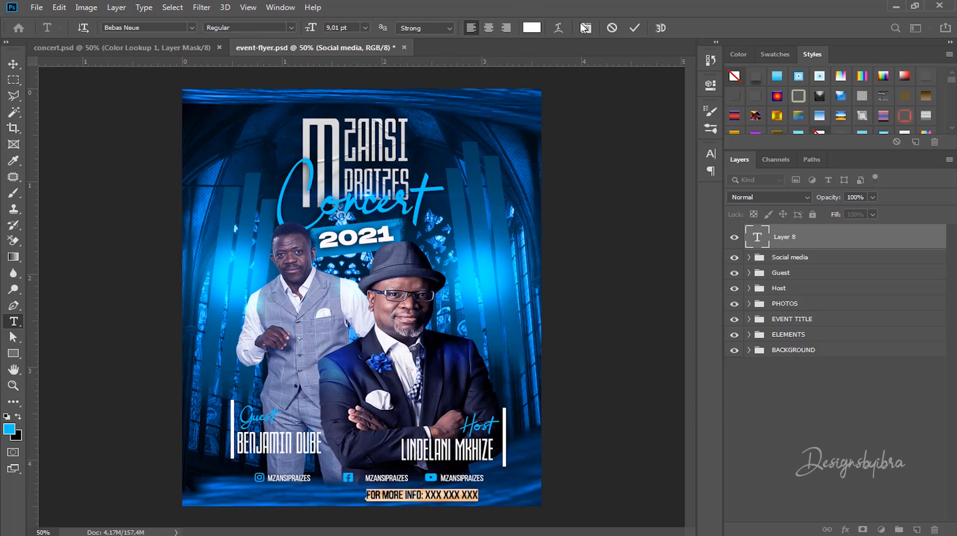
{"action": "left_click", "coordinate": [583, 28]}
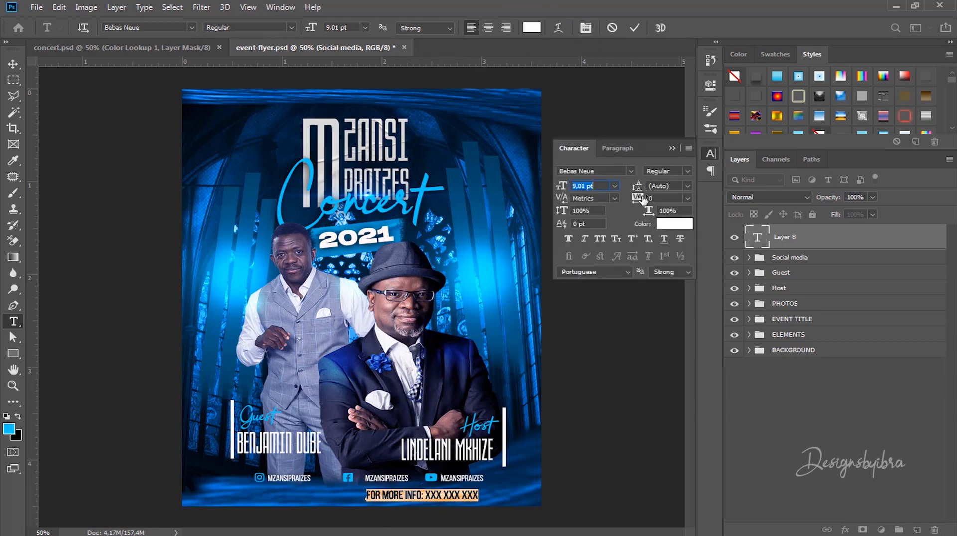
{"action": "left_click_drag", "start_coordinate": [641, 199], "coordinate": [654, 199]}
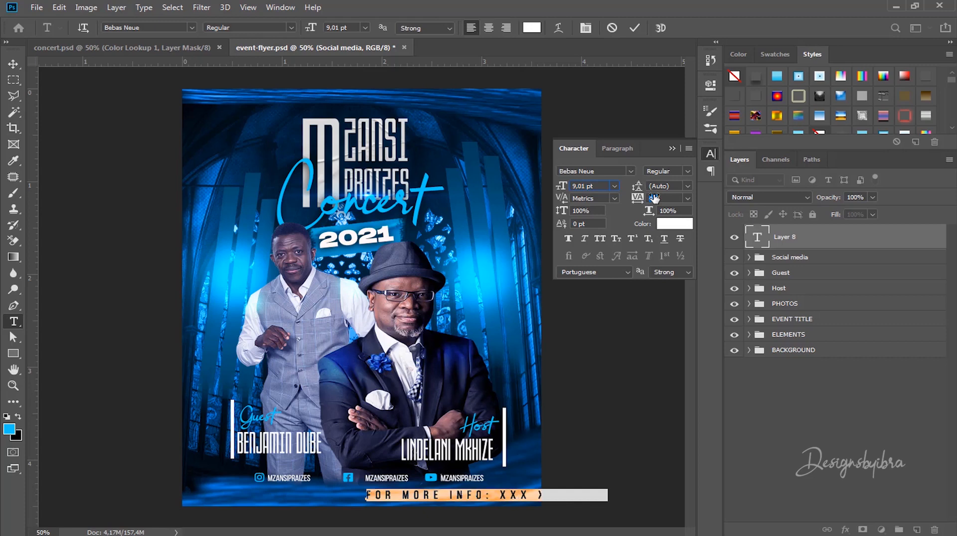
{"action": "left_click", "coordinate": [574, 186]}
{"action": "left_click_drag", "start_coordinate": [565, 187], "coordinate": [569, 187]}
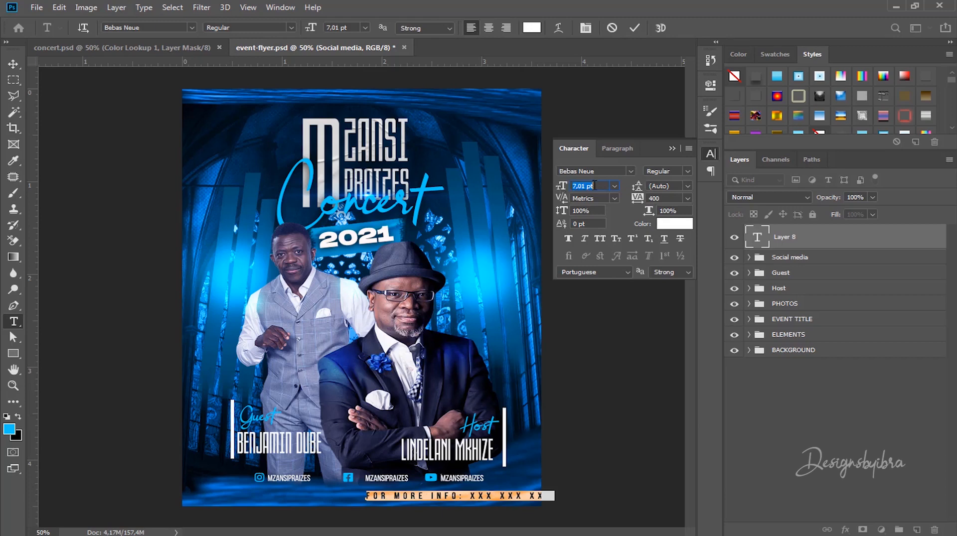
{"action": "left_click", "coordinate": [614, 186]}
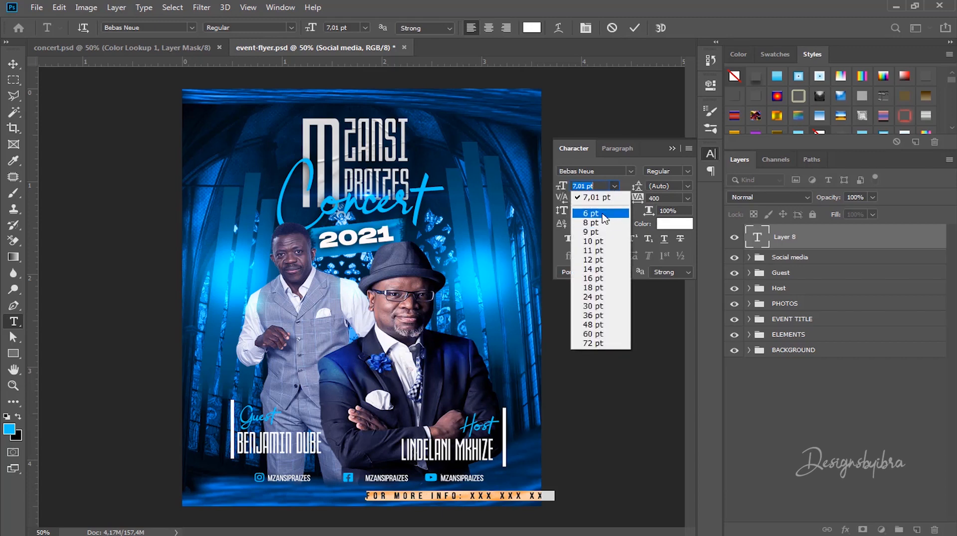
{"action": "left_click", "coordinate": [602, 212]}
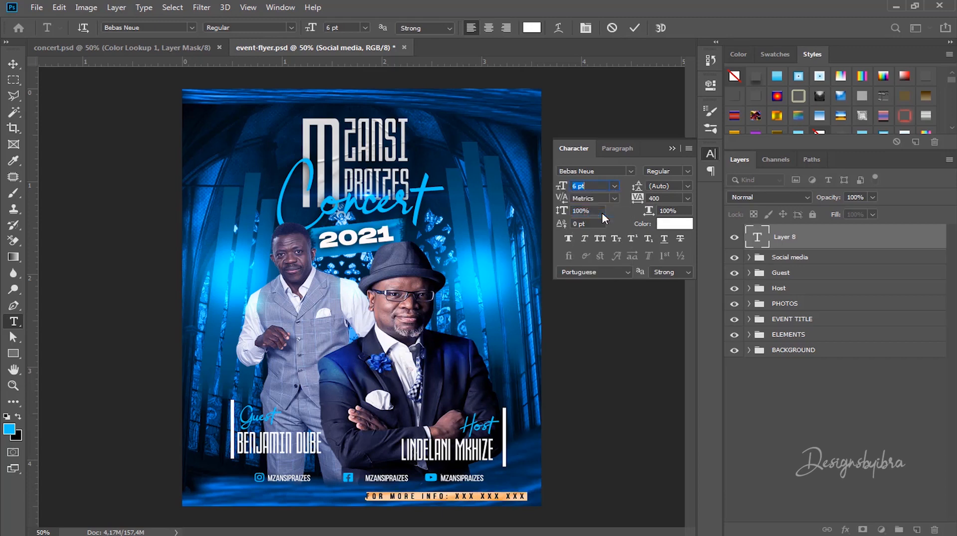
{"action": "left_click", "coordinate": [634, 28]}
Step: Centre the info line beneath the social media handles and close the Character panel
{"action": "left_click", "coordinate": [13, 63]}
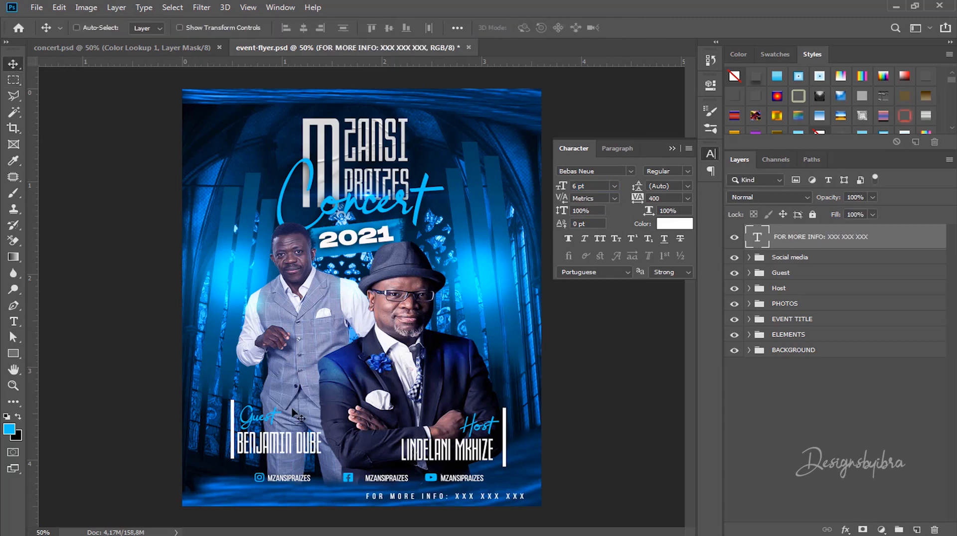
{"action": "left_click_drag", "start_coordinate": [438, 496], "coordinate": [364, 494]}
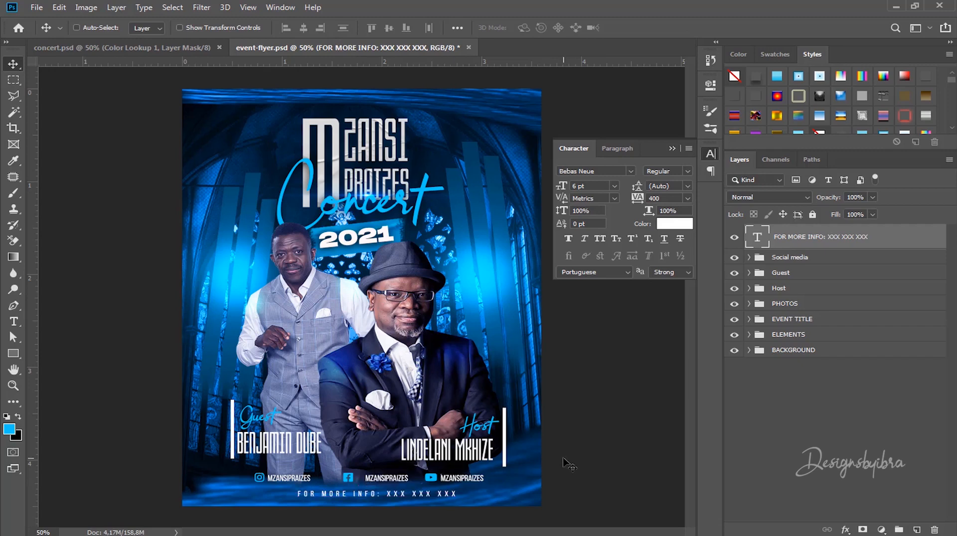
{"action": "left_click", "coordinate": [673, 146]}
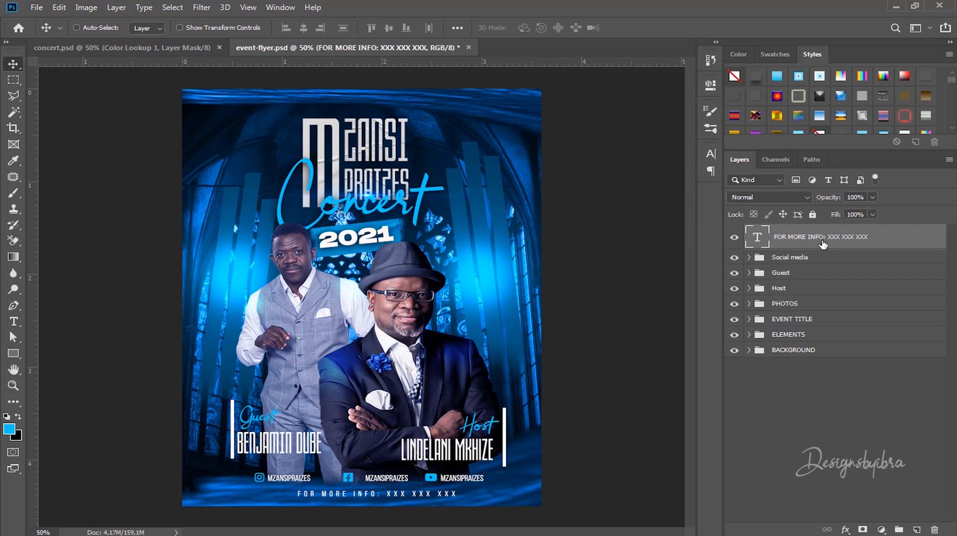
Step: Scale the EVENT TITLE group down to about 89% and move it up and left
{"action": "left_click", "coordinate": [789, 318]}
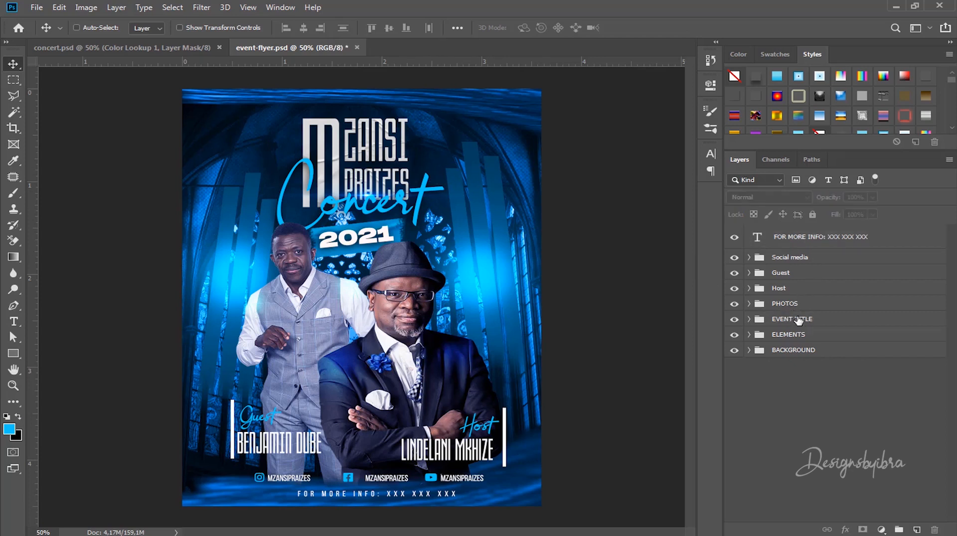
{"action": "left_click", "coordinate": [793, 320]}
{"action": "left_click", "coordinate": [734, 320]}
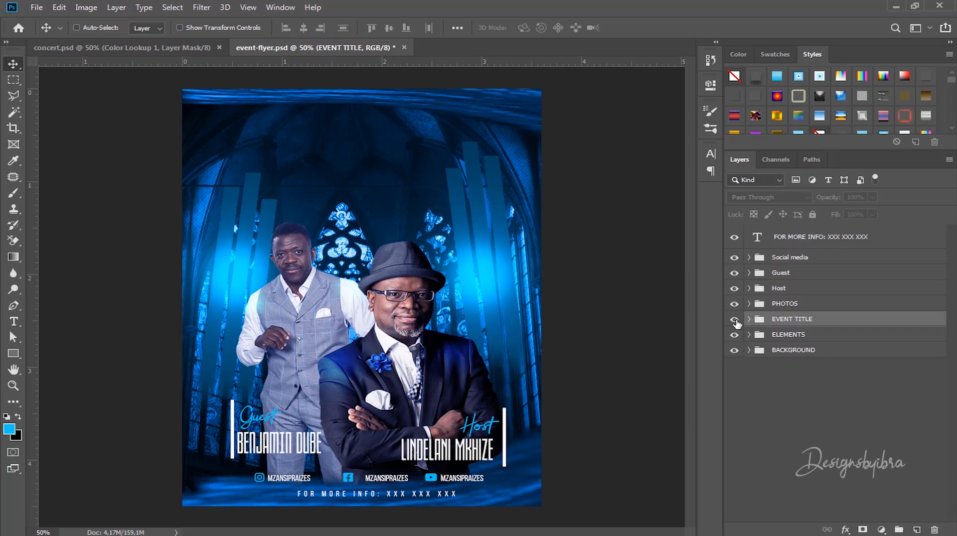
{"action": "left_click", "coordinate": [735, 319]}
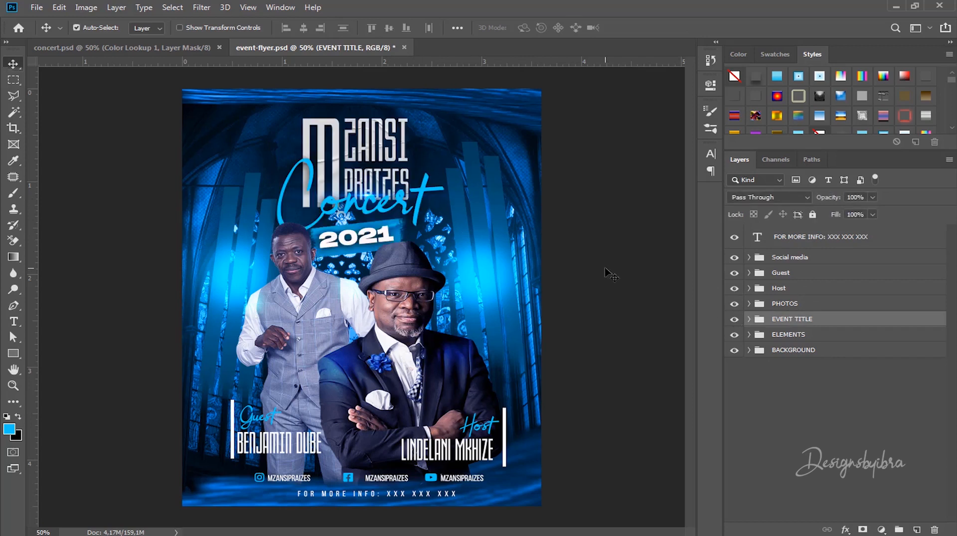
{"action": "key", "text": "ctrl+t"}
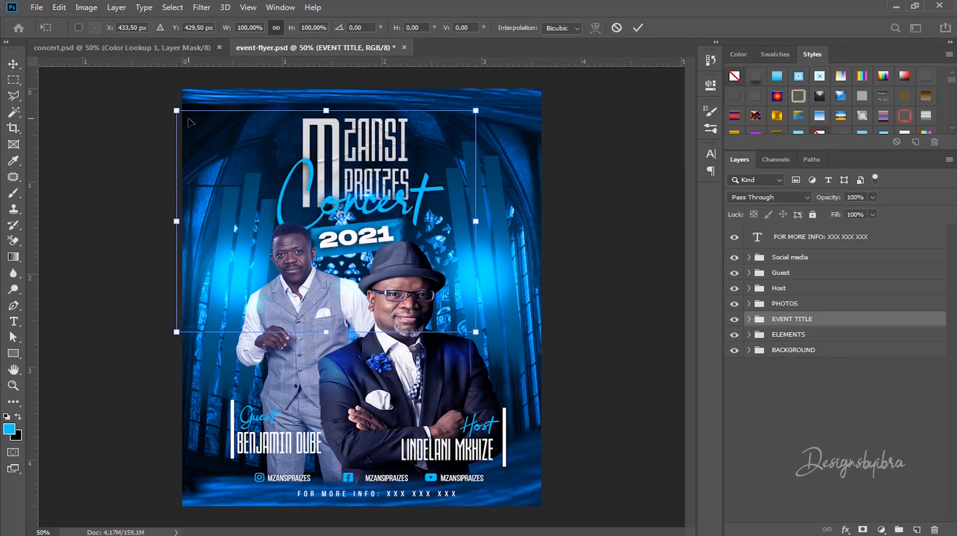
{"action": "left_click_drag", "start_coordinate": [178, 112], "coordinate": [209, 134]}
{"action": "left_click_drag", "start_coordinate": [409, 170], "coordinate": [395, 148]}
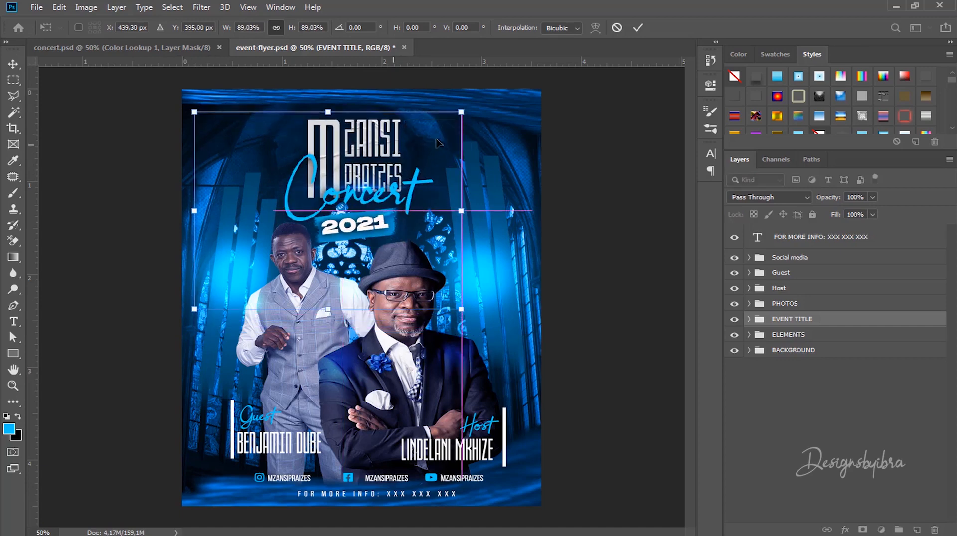
{"action": "left_click", "coordinate": [639, 27]}
Step: Move the PHOTOS group and the Guest group higher on the flyer
{"action": "left_click", "coordinate": [802, 304]}
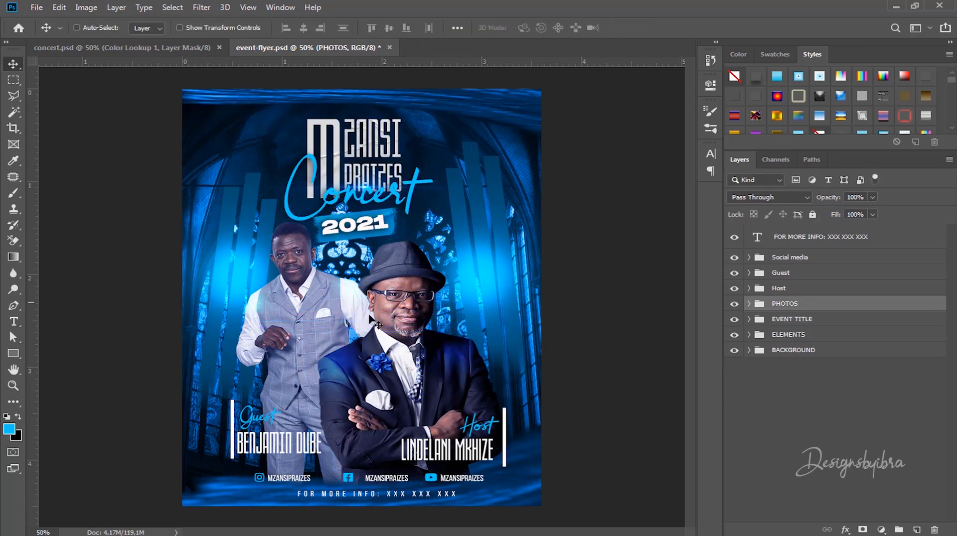
{"action": "left_click_drag", "start_coordinate": [377, 310], "coordinate": [375, 298]}
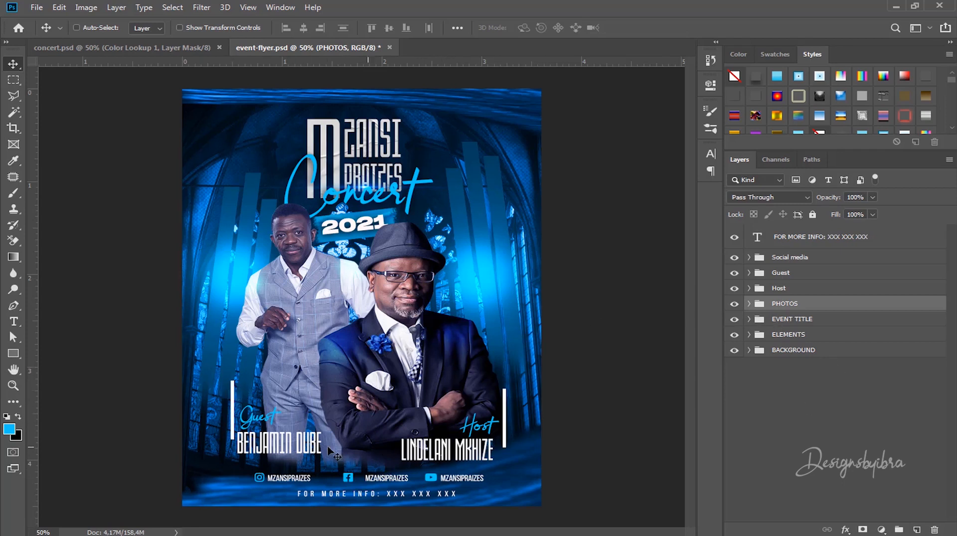
{"action": "left_click", "coordinate": [273, 420], "text": "ctrl"}
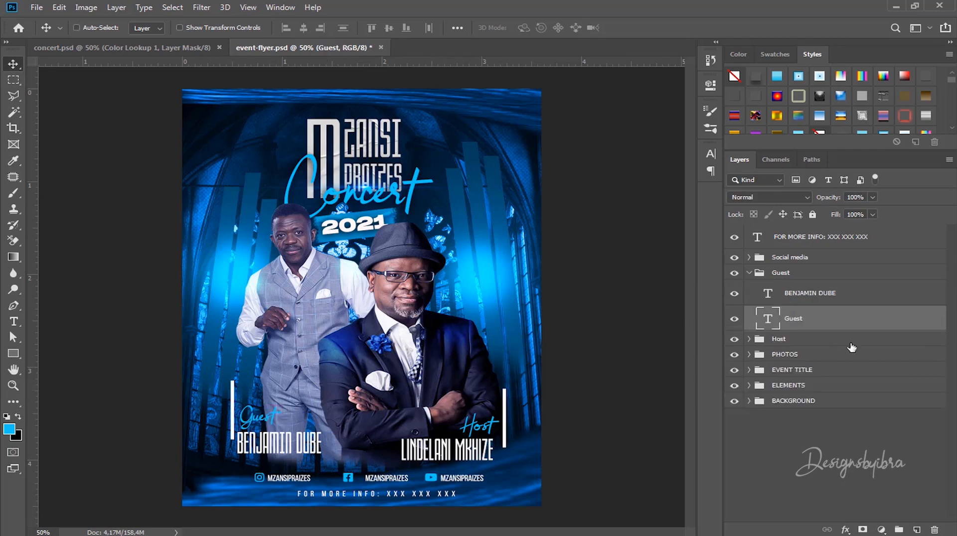
{"action": "left_click", "coordinate": [749, 273]}
{"action": "left_click_drag", "start_coordinate": [264, 426], "coordinate": [256, 402]}
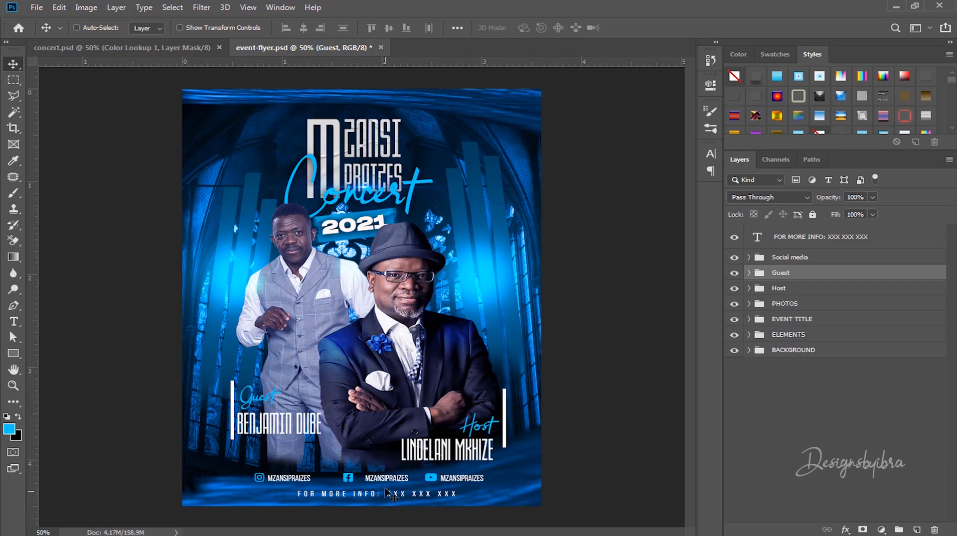
Step: Hide the rulers and enlarge the guest artist's photo to about 102%, shifting it slightly right and down
{"action": "left_click", "coordinate": [531, 487], "text": "ctrl"}
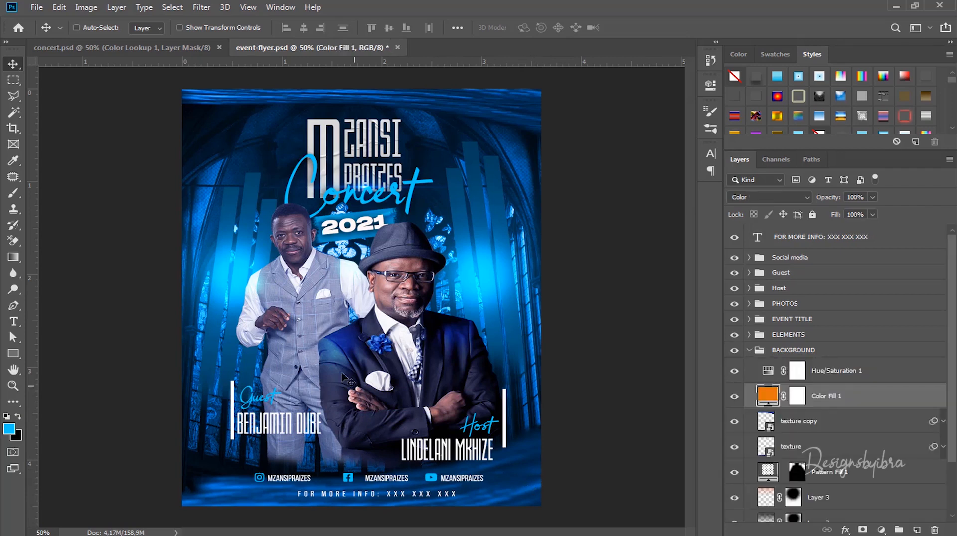
{"action": "left_click", "coordinate": [291, 249], "text": "ctrl"}
{"action": "left_click_drag", "start_coordinate": [290, 248], "coordinate": [293, 256]}
{"action": "left_click_drag", "start_coordinate": [293, 255], "coordinate": [293, 256]}
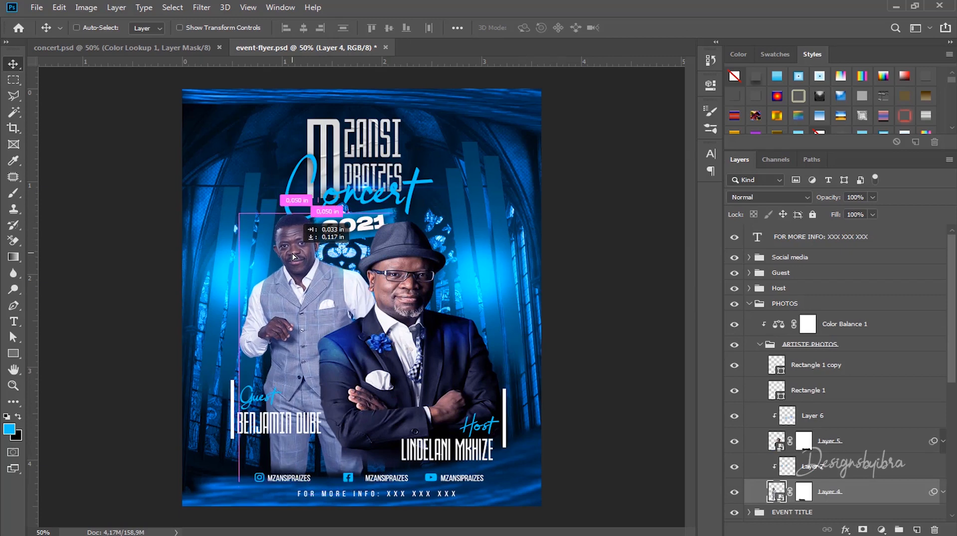
{"action": "key", "text": "ctrl"}
{"action": "key", "text": "ctrl+r"}
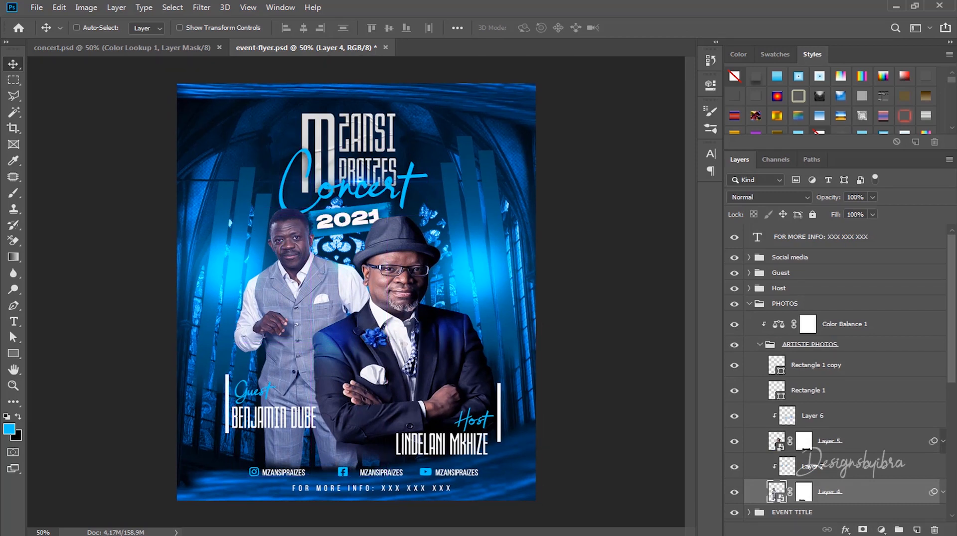
{"action": "key", "text": "ctrl+t"}
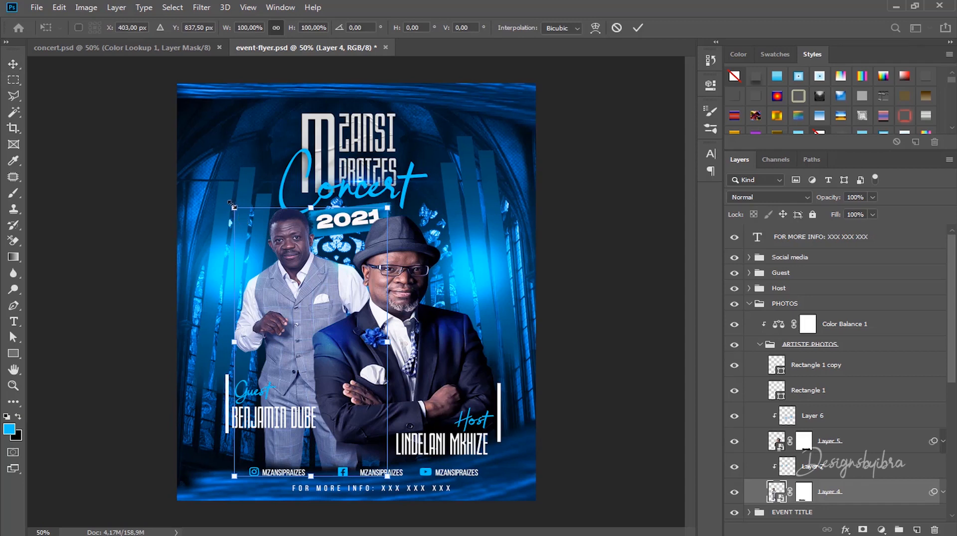
{"action": "left_click_drag", "start_coordinate": [234, 206], "coordinate": [230, 201]}
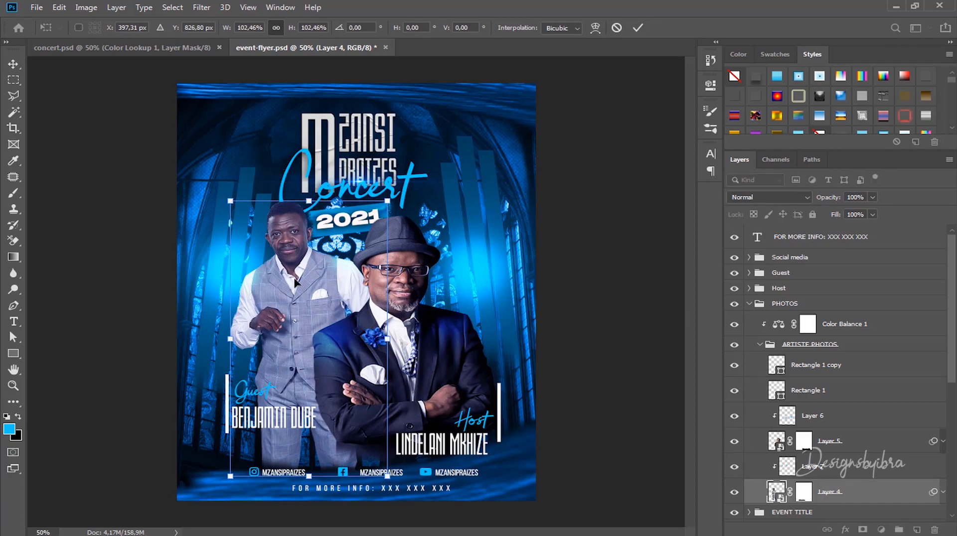
{"action": "left_click_drag", "start_coordinate": [295, 282], "coordinate": [295, 285]}
{"action": "left_click", "coordinate": [638, 29]}
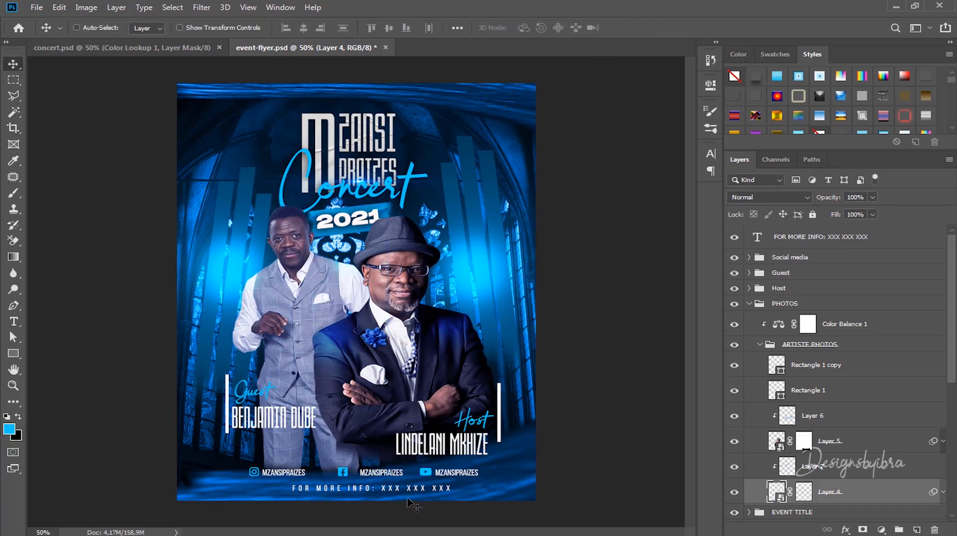
Step: Select the host photo (Layer 5) with Layer 6 and nudge it into position
{"action": "left_click", "coordinate": [387, 496]}
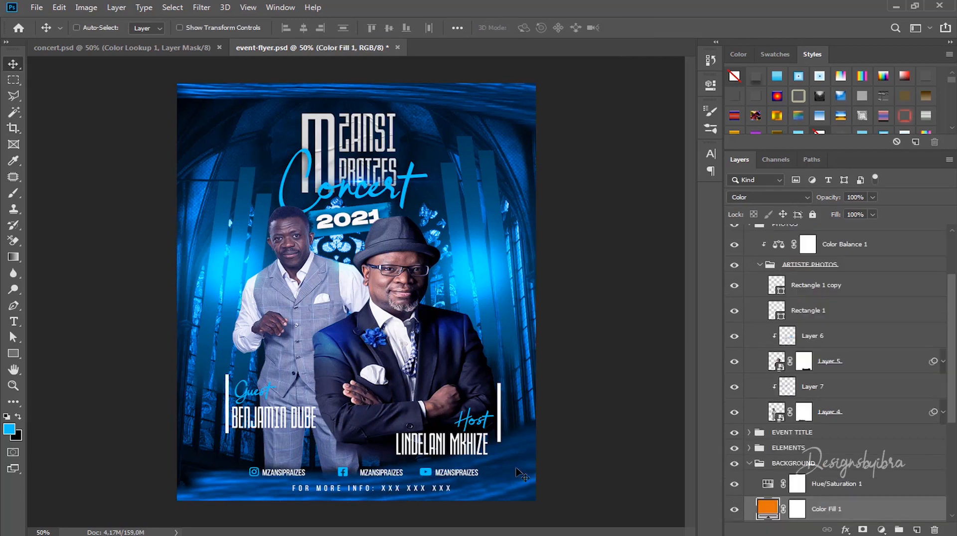
{"action": "left_click", "coordinate": [414, 262], "text": "ctrl"}
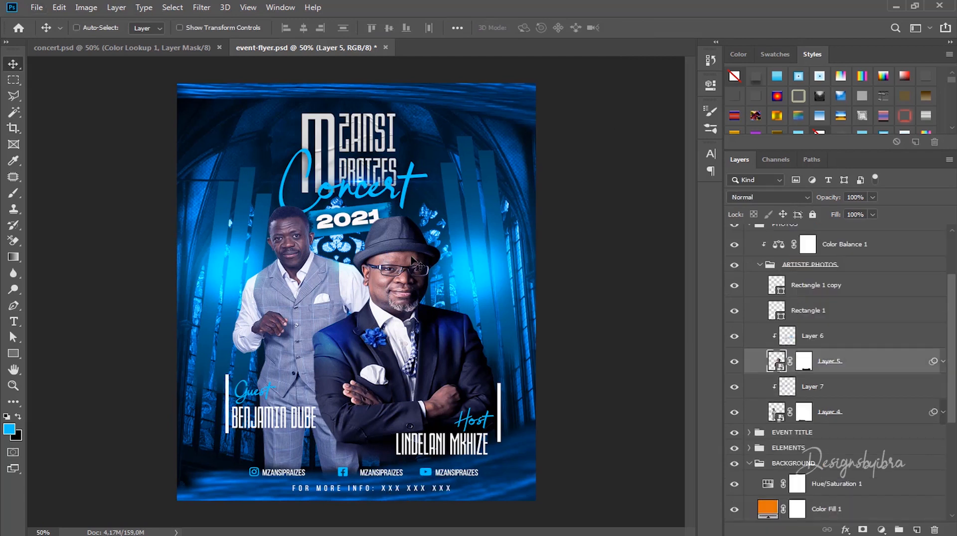
{"action": "left_click", "coordinate": [837, 337]}
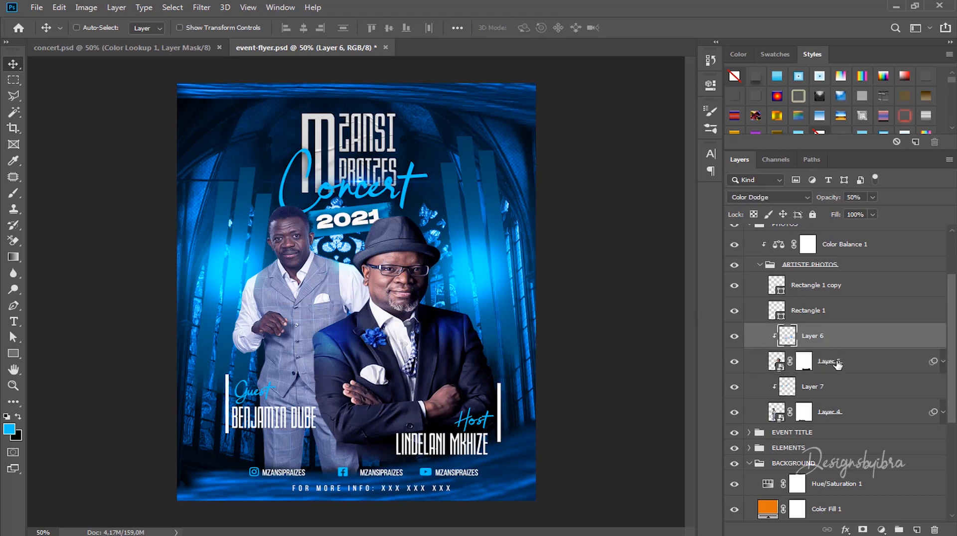
{"action": "left_click", "coordinate": [837, 365], "text": "ctrl"}
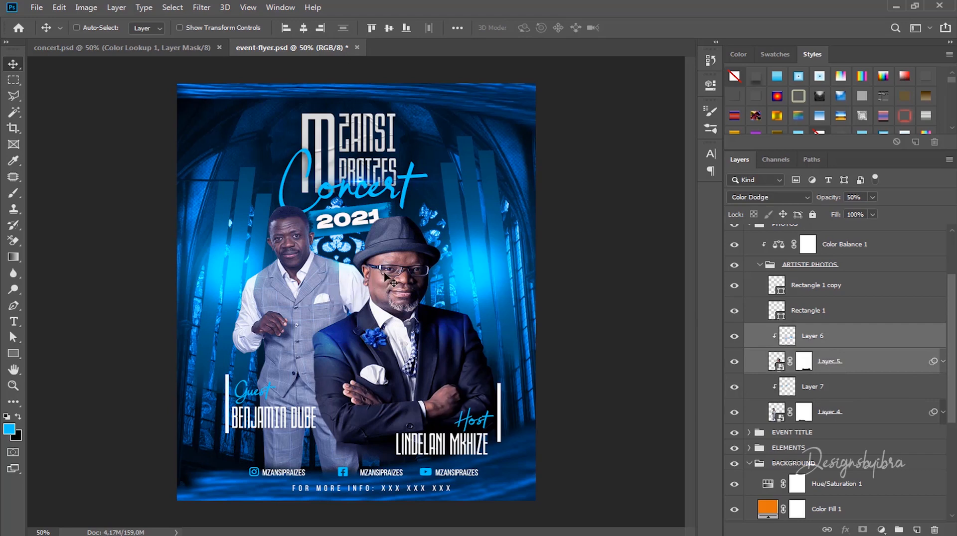
{"action": "left_click_drag", "start_coordinate": [387, 277], "coordinate": [379, 289]}
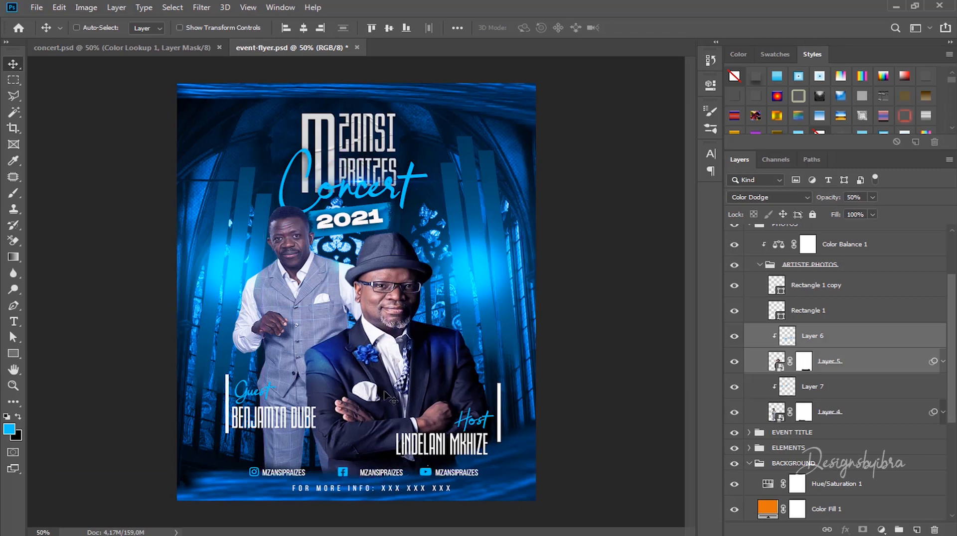
{"action": "key", "text": "super"}
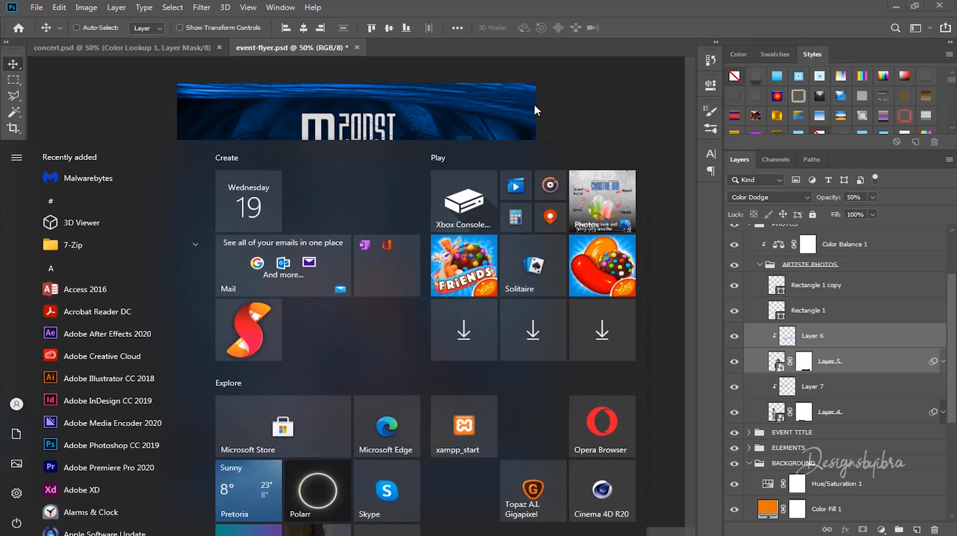
{"action": "left_click", "coordinate": [555, 107]}
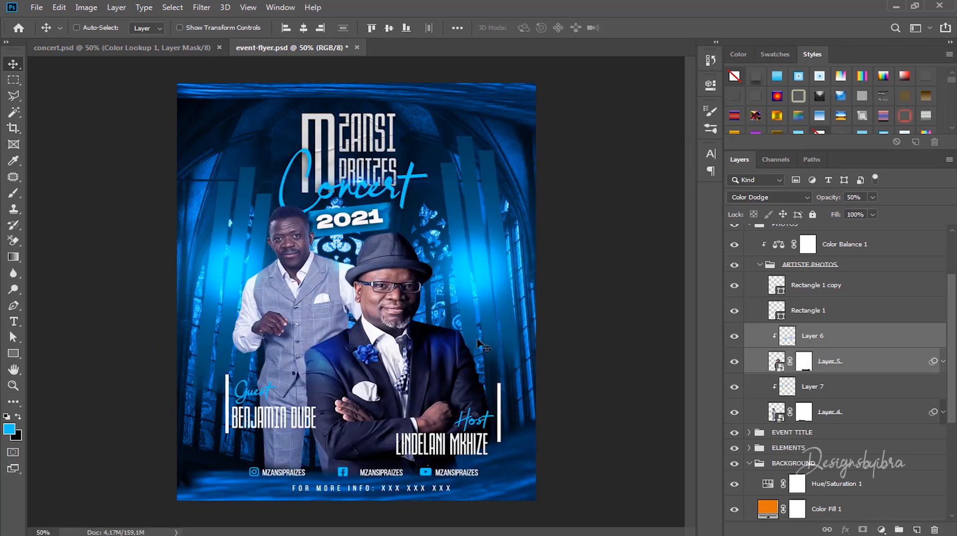
{"action": "left_click_drag", "start_coordinate": [412, 276], "coordinate": [408, 262]}
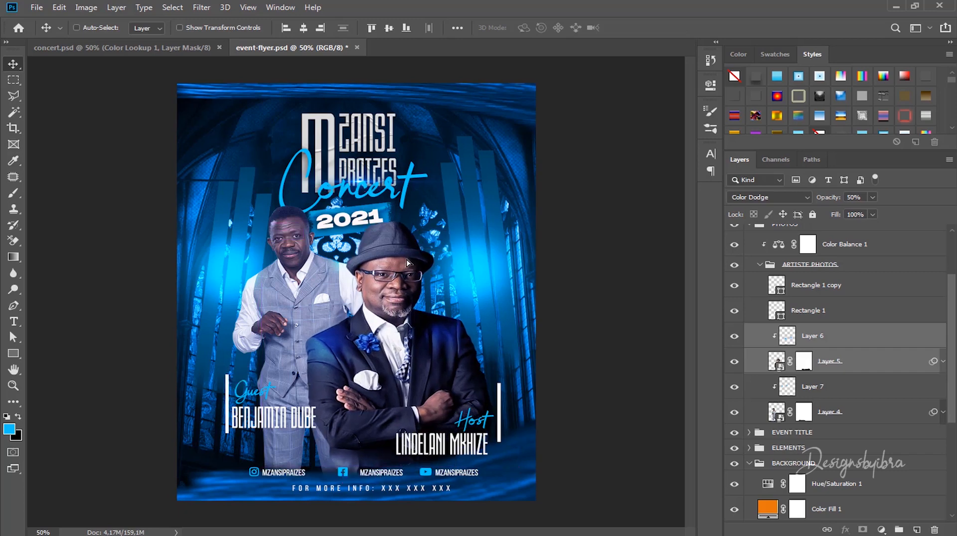
Step: Enlarge the host photo to about 104.5% and move it slightly up-left
{"action": "key", "text": "ctrl+t"}
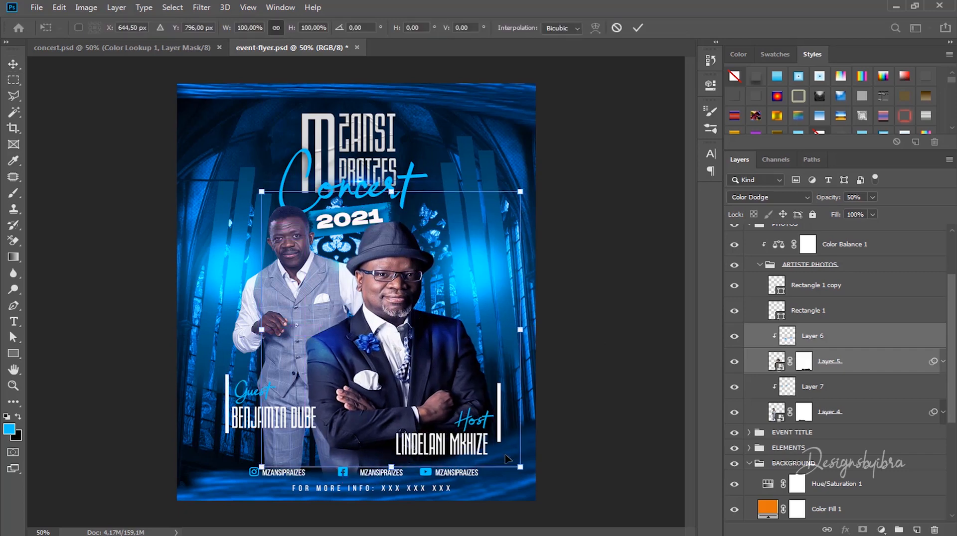
{"action": "left_click_drag", "start_coordinate": [520, 467], "coordinate": [532, 479]}
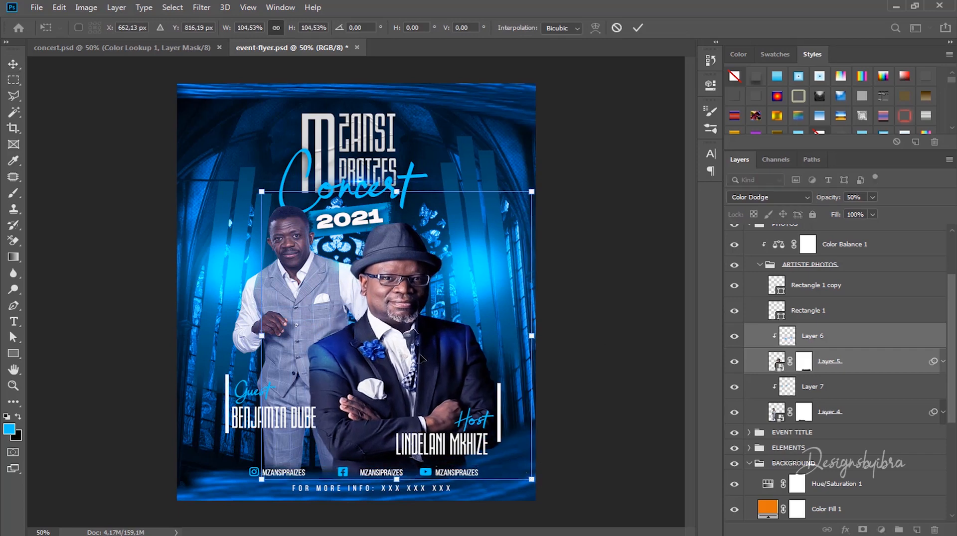
{"action": "left_click_drag", "start_coordinate": [422, 361], "coordinate": [420, 352]}
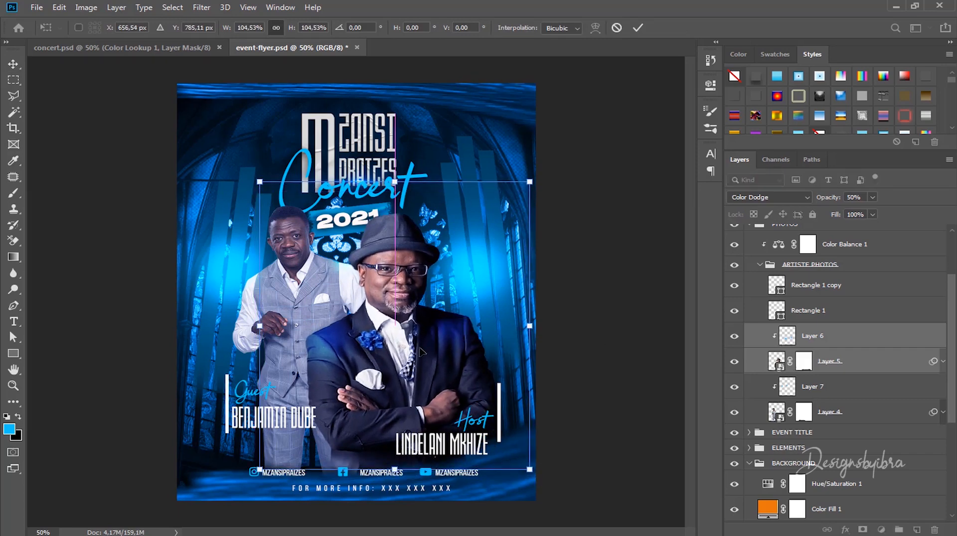
{"action": "left_click", "coordinate": [634, 29]}
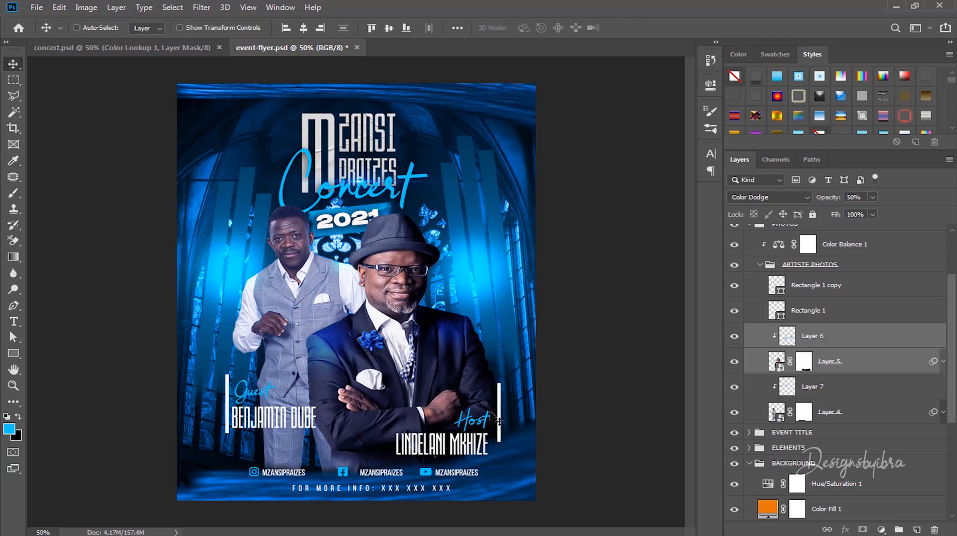
{"action": "key", "text": "ctrl"}
{"action": "key", "text": "ctrl"}
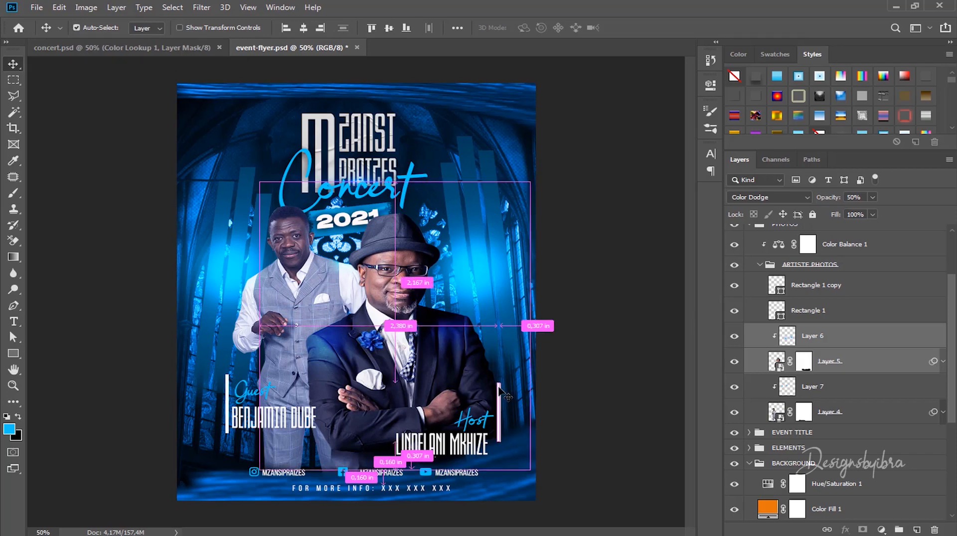
Step: Move the right white bar down slightly and shift the FOR MORE INFO line left
{"action": "left_click_drag", "start_coordinate": [501, 394], "coordinate": [498, 406]}
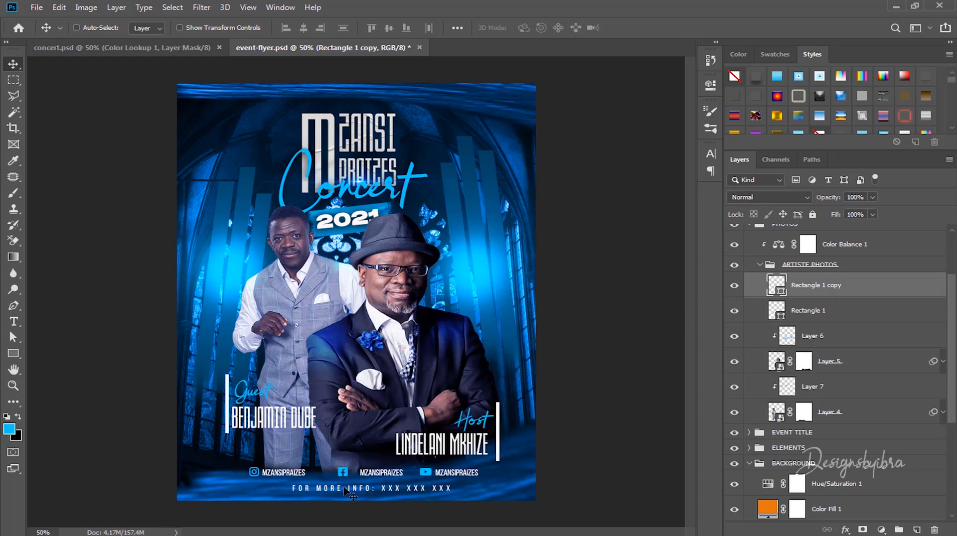
{"action": "key", "text": "ctrl"}
{"action": "scroll", "coordinate": [346, 485], "scroll_direction": "up", "scroll_amount": 5}
{"action": "left_click_drag", "start_coordinate": [413, 384], "coordinate": [438, 256]}
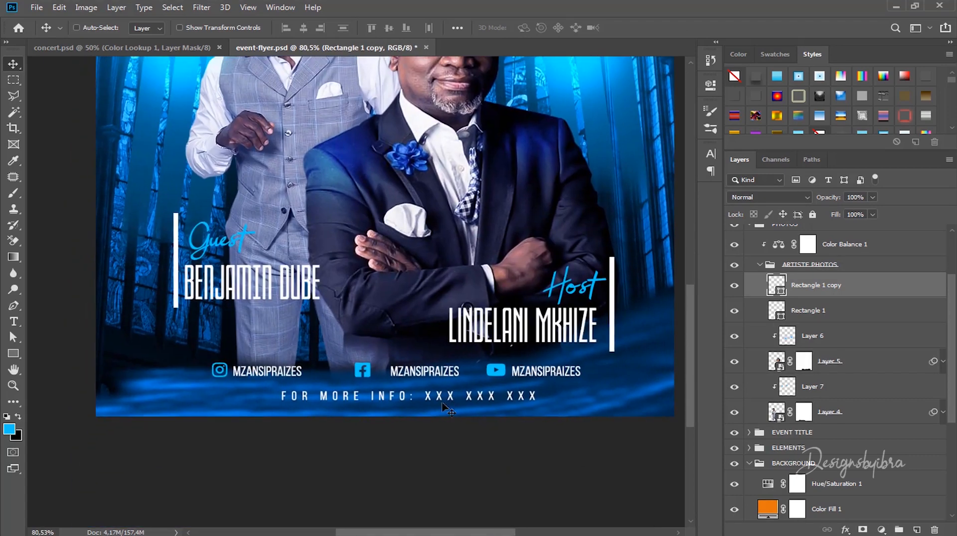
{"action": "left_click_drag", "start_coordinate": [406, 396], "coordinate": [385, 396]}
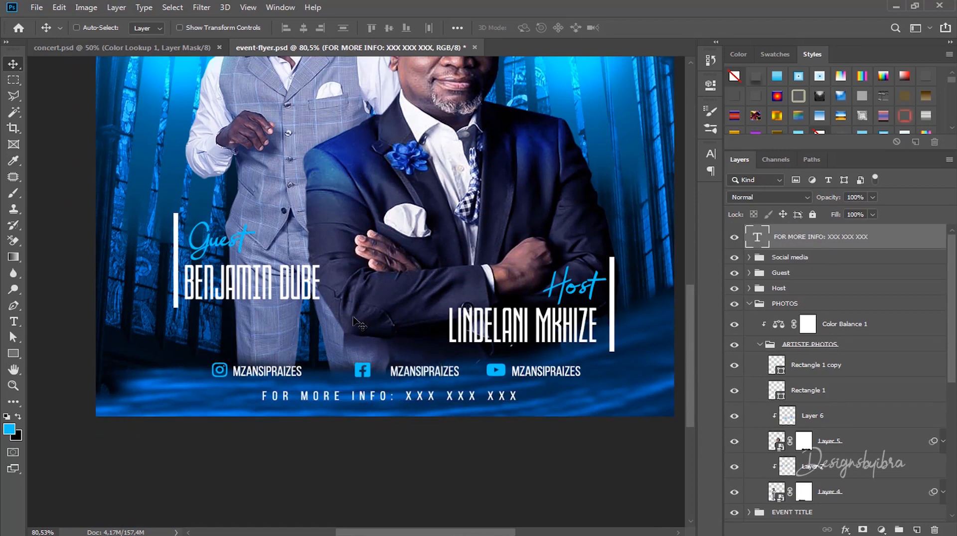
Step: Collapse PHOTOS and BACKGROUND, then group Host, Guest, Social media and FOR MORE INFO as 'CONTENT'
{"action": "key", "text": "ctrl+0"}
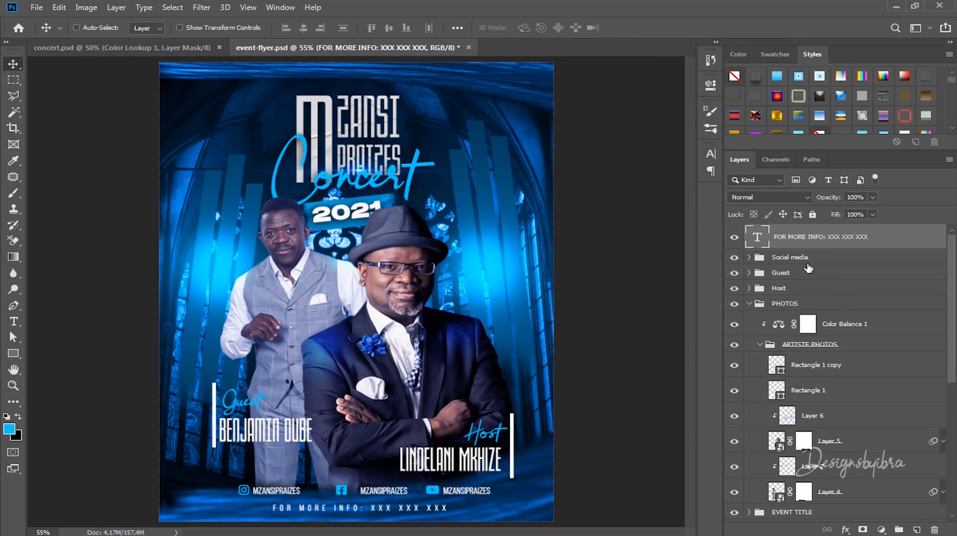
{"action": "left_click", "coordinate": [749, 305]}
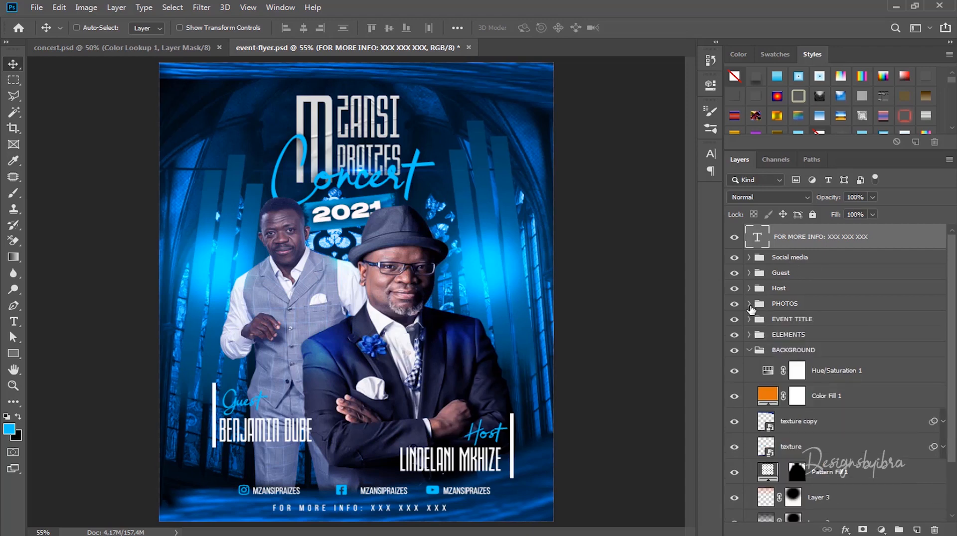
{"action": "left_click", "coordinate": [750, 350]}
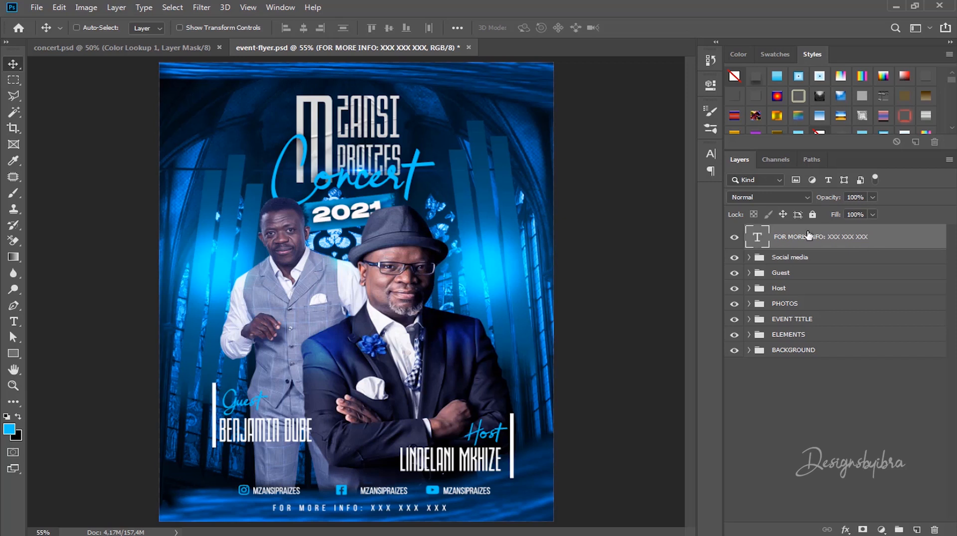
{"action": "left_click", "coordinate": [797, 290]}
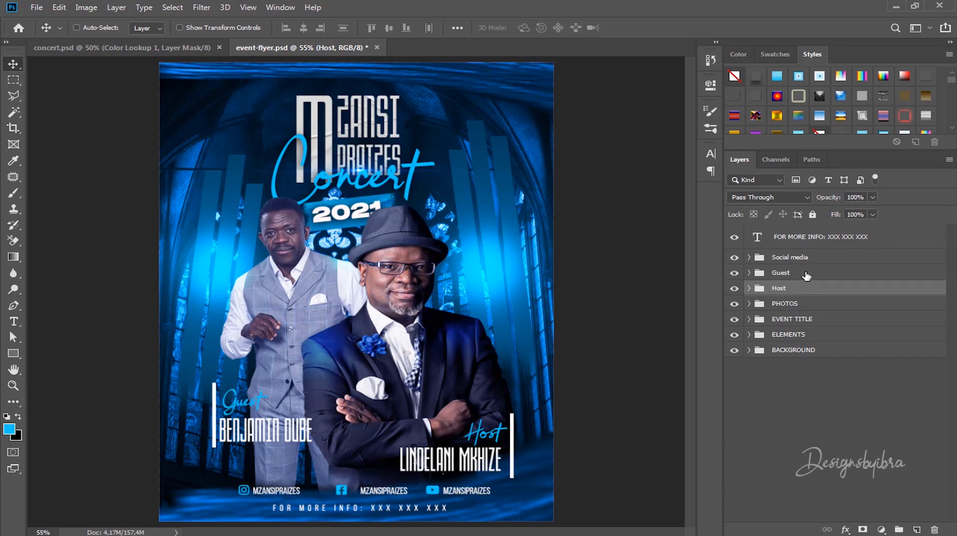
{"action": "left_click", "coordinate": [803, 272], "text": "shift"}
{"action": "left_click", "coordinate": [812, 257], "text": "shift"}
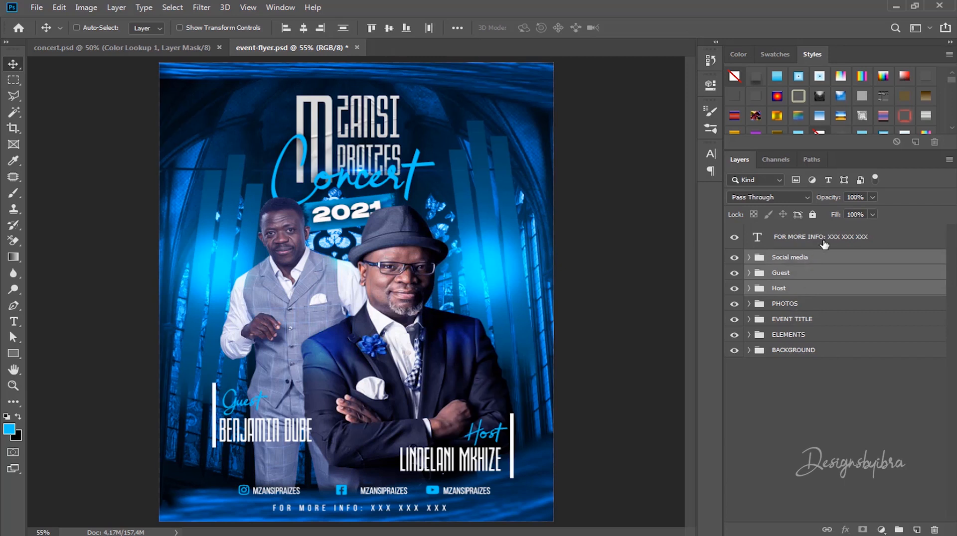
{"action": "left_click", "coordinate": [827, 239], "text": "shift"}
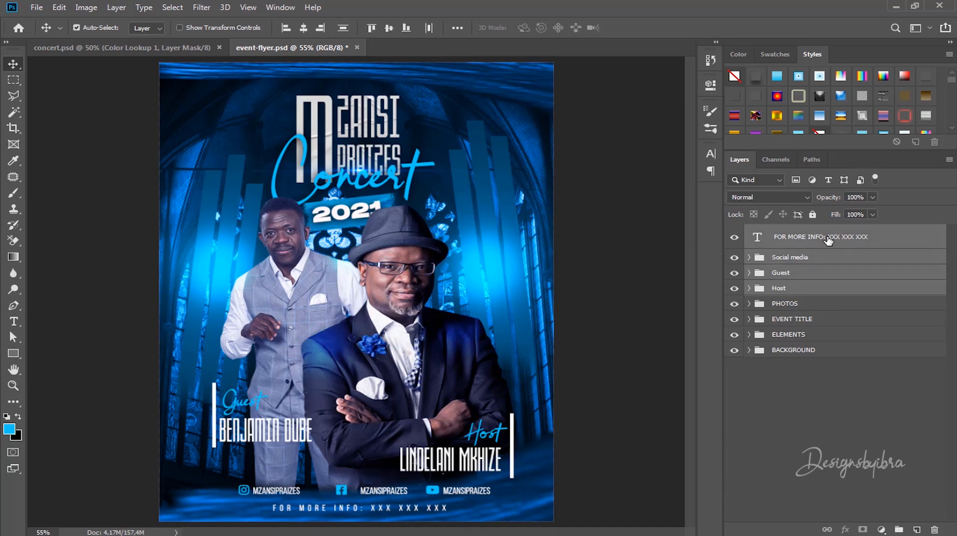
{"action": "key", "text": "ctrl+g"}
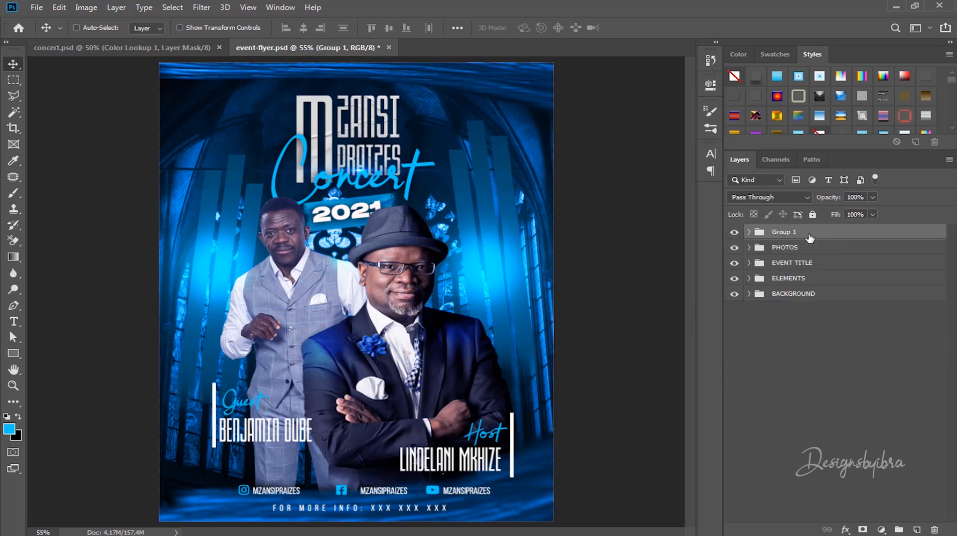
{"action": "double_click", "coordinate": [794, 233]}
{"action": "type", "text": "CONTENT"}
{"action": "left_click", "coordinate": [851, 233]}
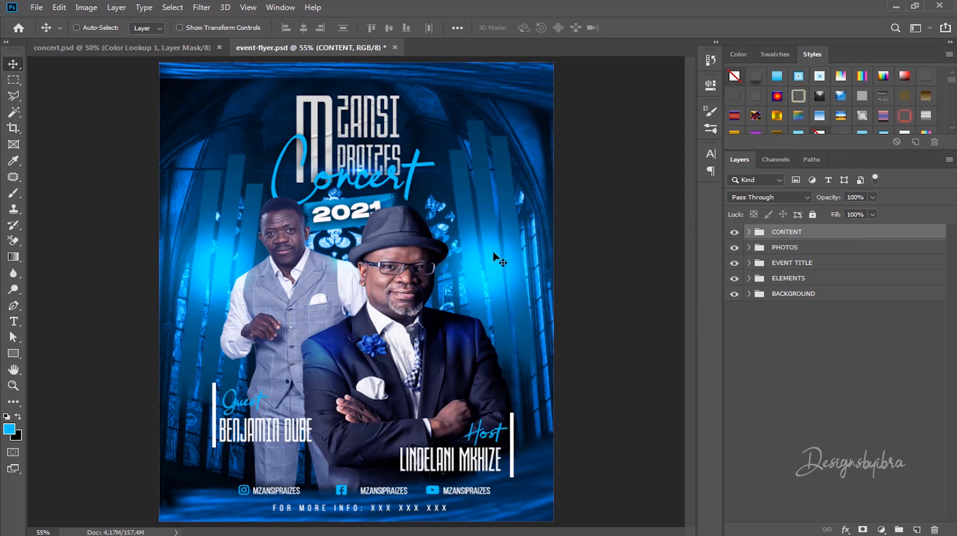
{"action": "scroll", "coordinate": [498, 260], "scroll_direction": "down", "scroll_amount": 3}
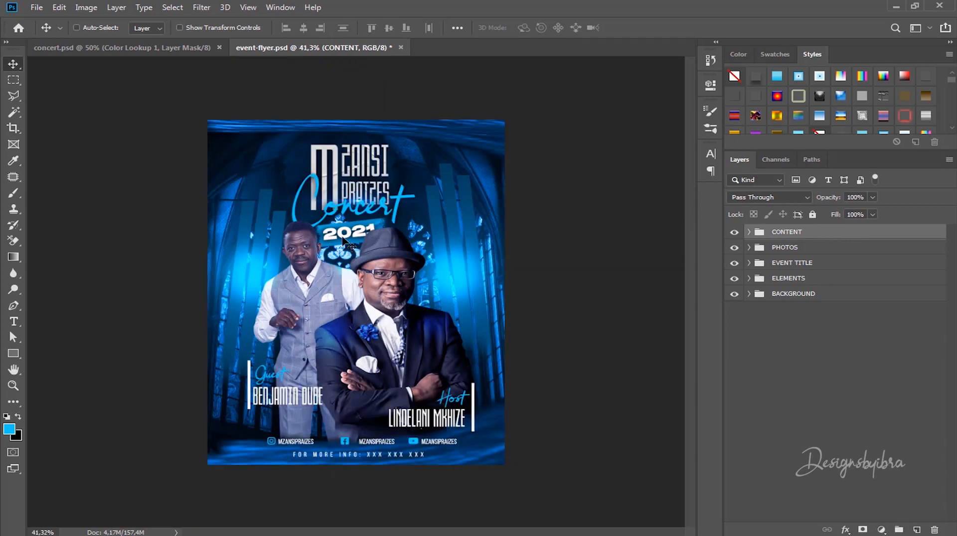
{"action": "scroll", "coordinate": [347, 241], "scroll_direction": "up", "scroll_amount": 3}
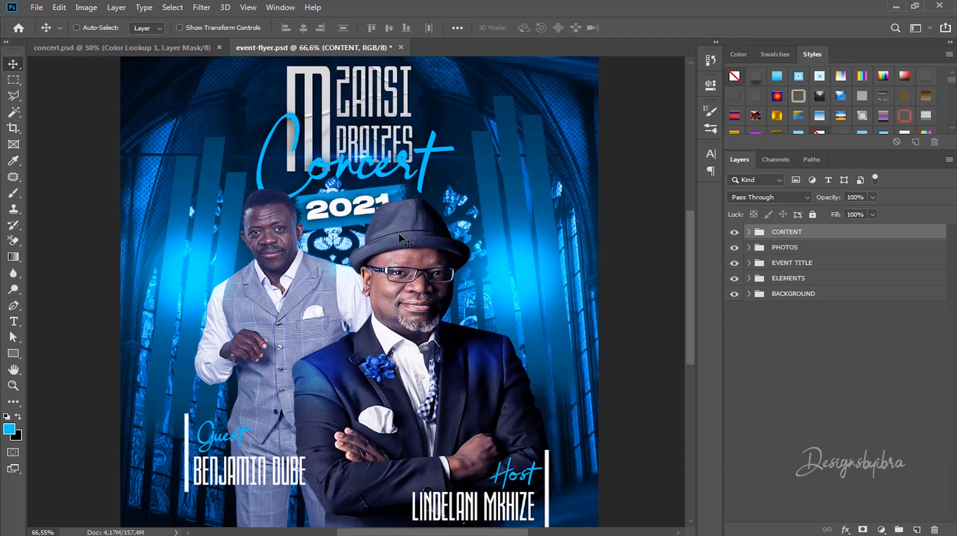
{"action": "scroll", "coordinate": [397, 249], "scroll_direction": "down", "scroll_amount": 2}
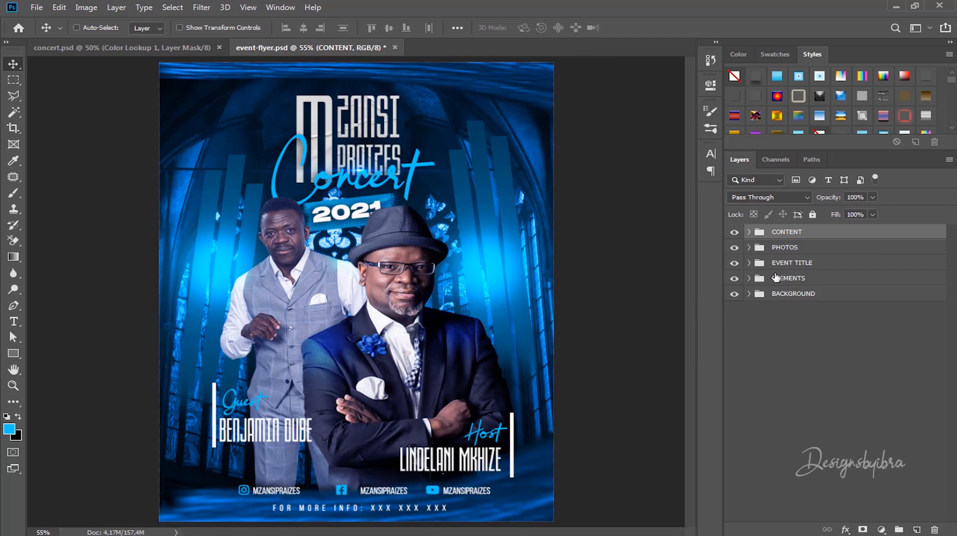
Step: Scale Layers 5 and 6 to about 97.27%, nudge them down-right, and save event-flyer.psd
{"action": "left_click", "coordinate": [749, 248]}
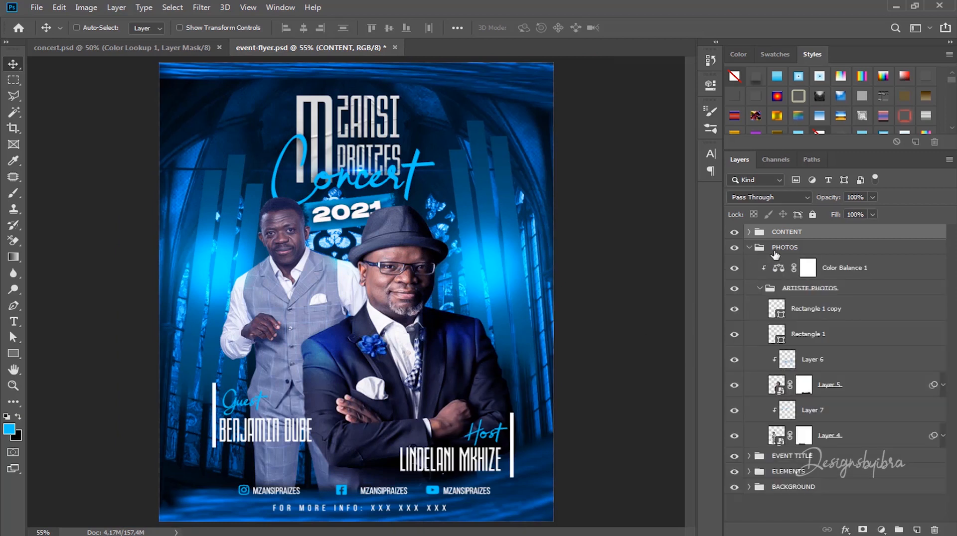
{"action": "left_click", "coordinate": [822, 386]}
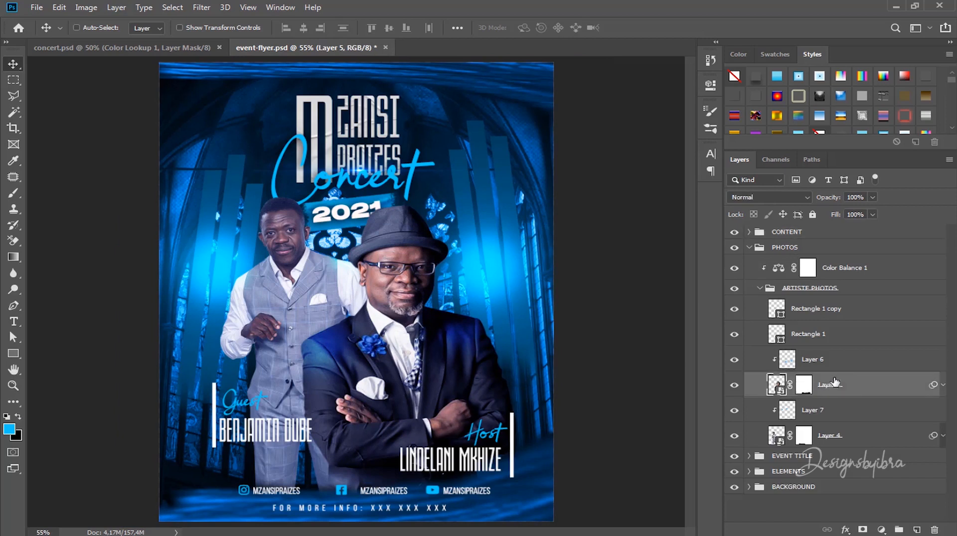
{"action": "left_click", "coordinate": [848, 360]}
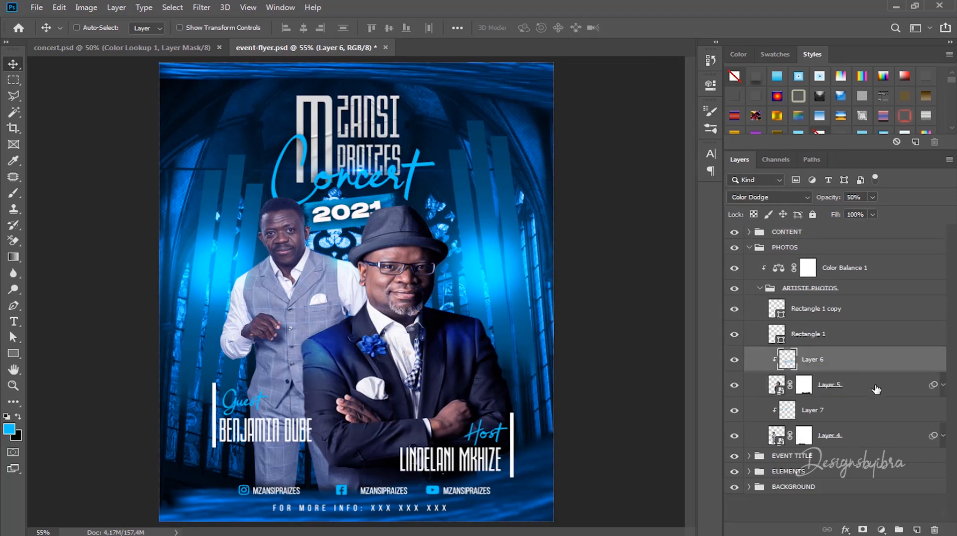
{"action": "left_click", "coordinate": [855, 388], "text": "ctrl"}
{"action": "key", "text": "ctrl+t"}
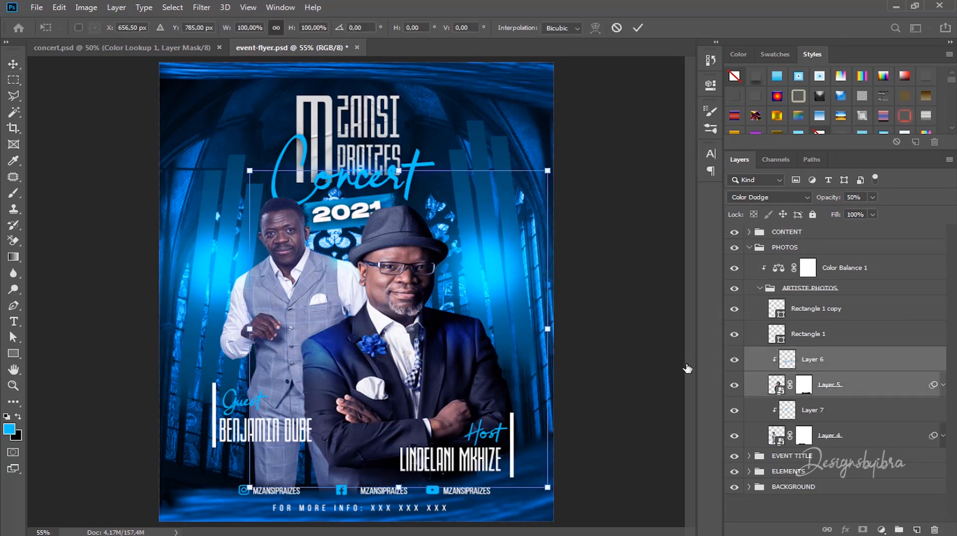
{"action": "left_click_drag", "start_coordinate": [549, 172], "coordinate": [544, 181]}
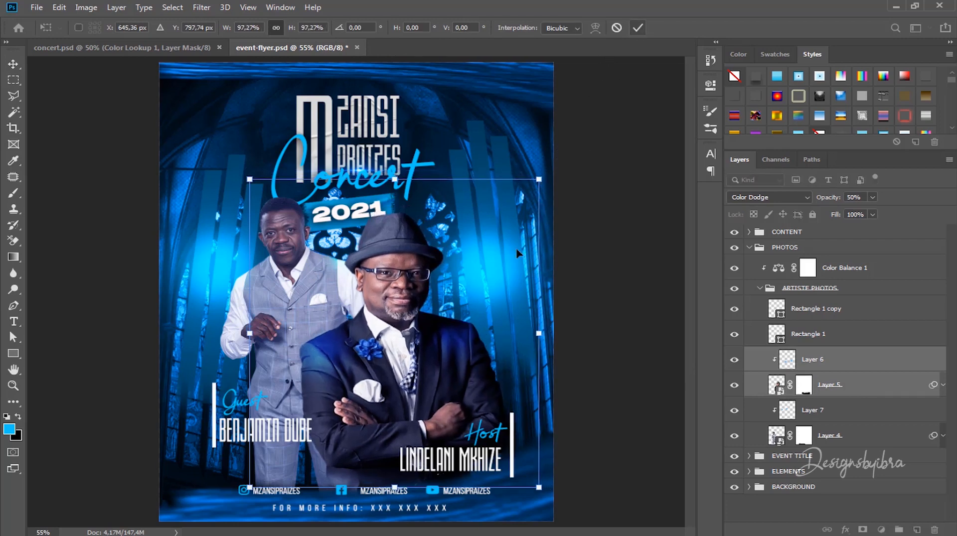
{"action": "left_click_drag", "start_coordinate": [419, 268], "coordinate": [420, 269]}
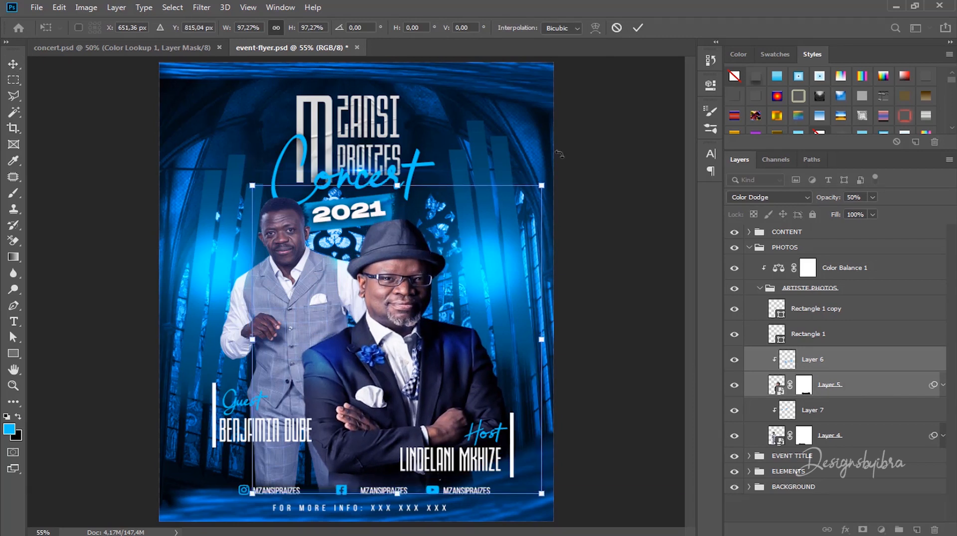
{"action": "left_click", "coordinate": [637, 28]}
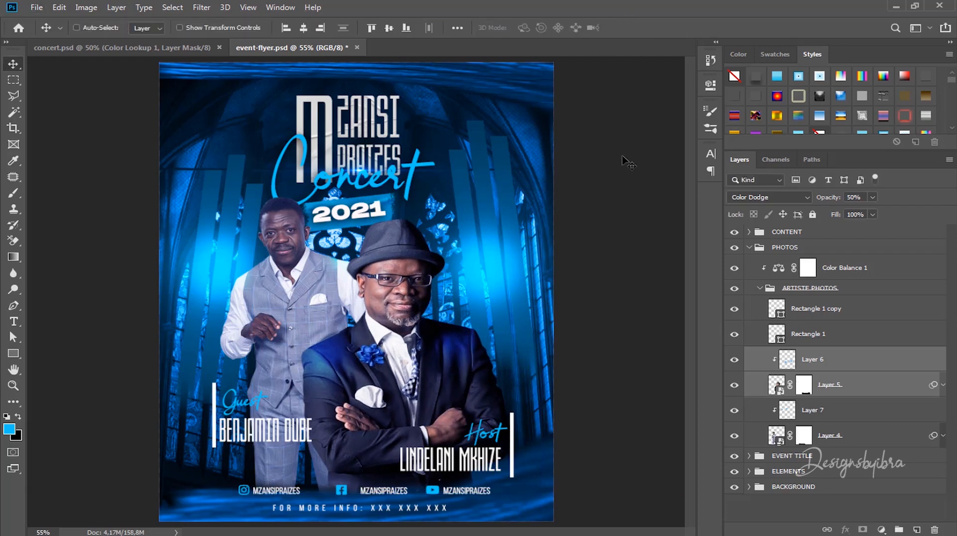
{"action": "key", "text": "ctrl+s"}
Step: Collapse the ARTISTE PHOTOS and PHOTOS groups and select the CONTENT group
{"action": "left_click", "coordinate": [759, 288]}
{"action": "left_click", "coordinate": [756, 249]}
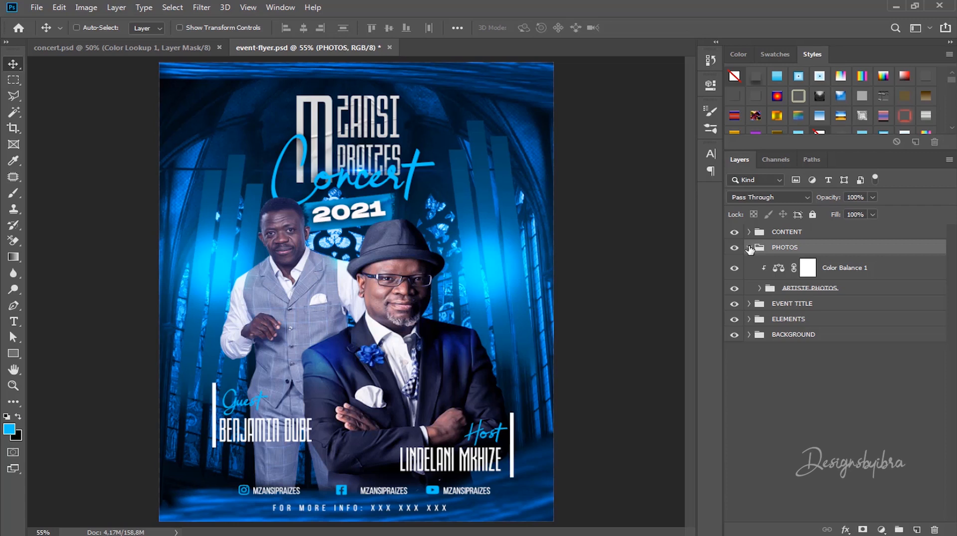
{"action": "left_click", "coordinate": [748, 247]}
{"action": "left_click", "coordinate": [783, 236]}
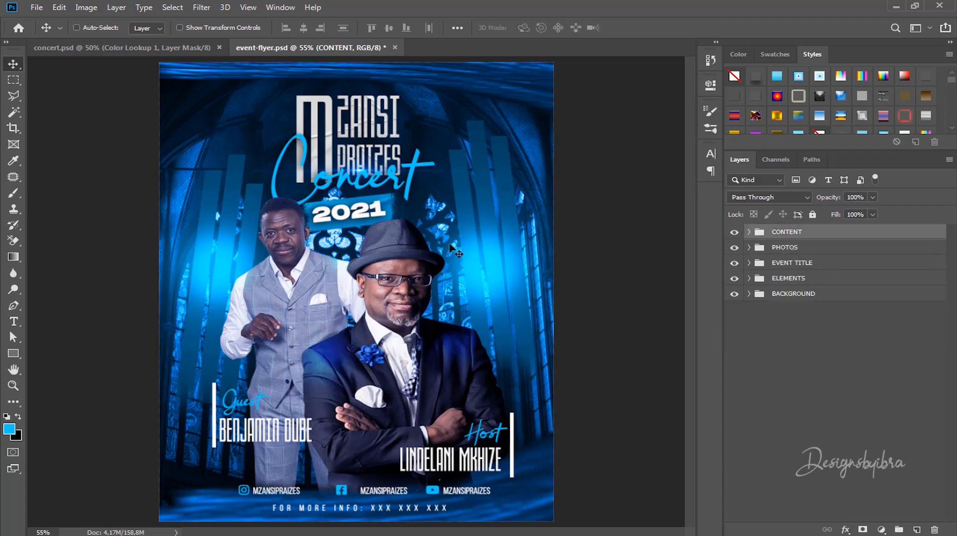
{"action": "scroll", "coordinate": [451, 247], "scroll_direction": "down", "scroll_amount": 2}
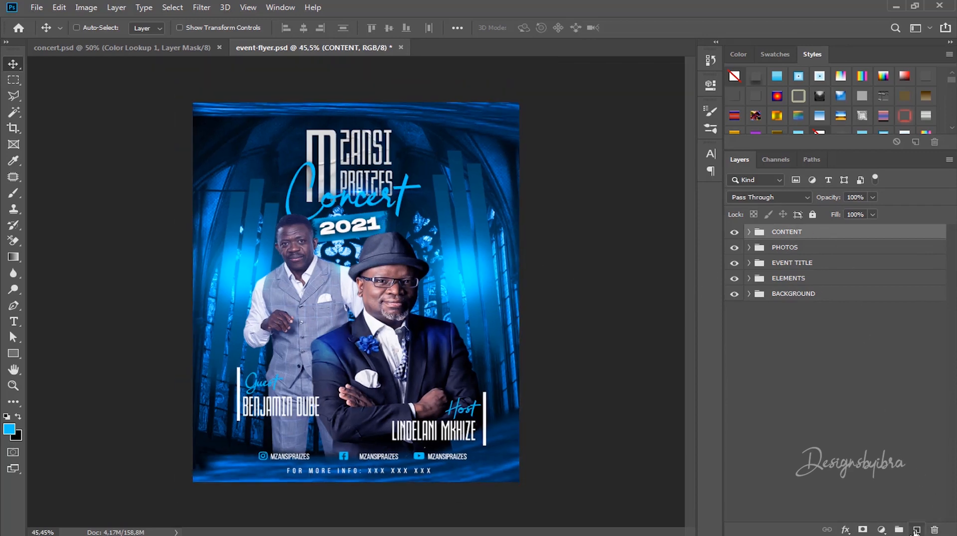
Step: Add a new Layer 8, hide all groups, and set the foreground colour to #0b1b50
{"action": "left_click", "coordinate": [916, 530]}
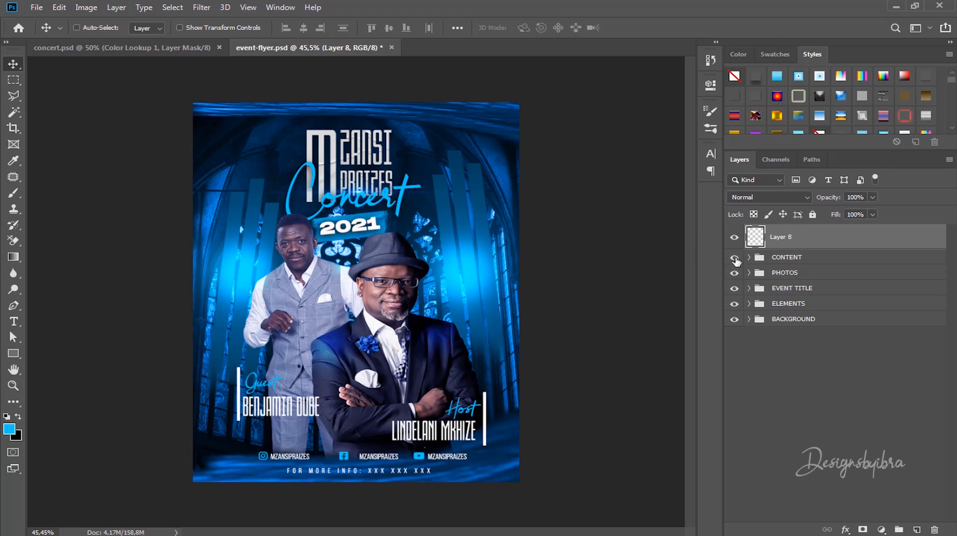
{"action": "left_click_drag", "start_coordinate": [734, 257], "coordinate": [735, 320]}
{"action": "left_click", "coordinate": [736, 320]}
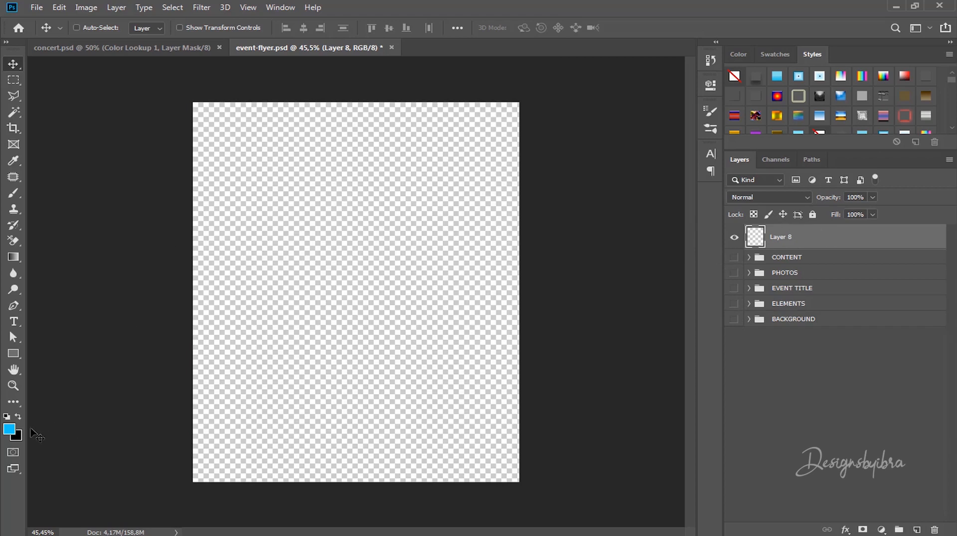
{"action": "left_click", "coordinate": [9, 432]}
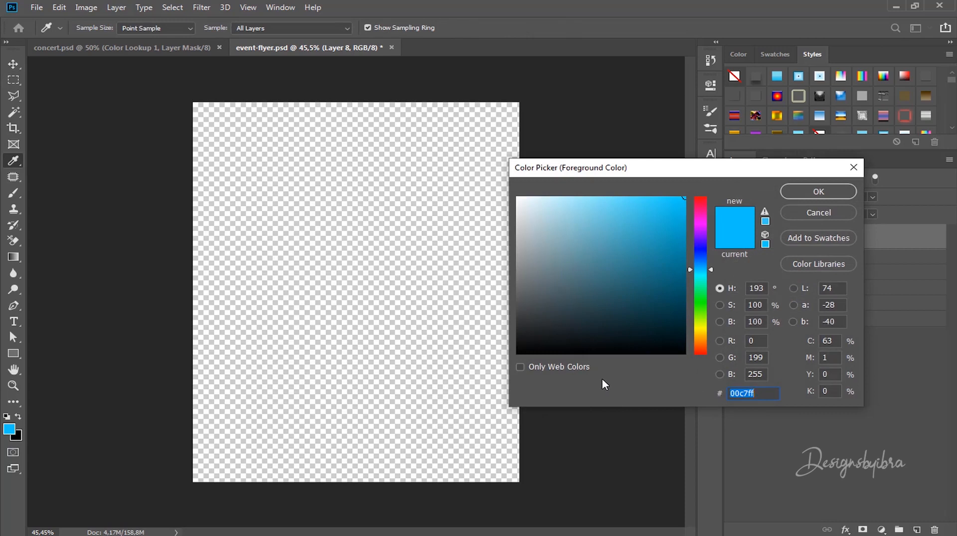
{"action": "type", "text": "0"}
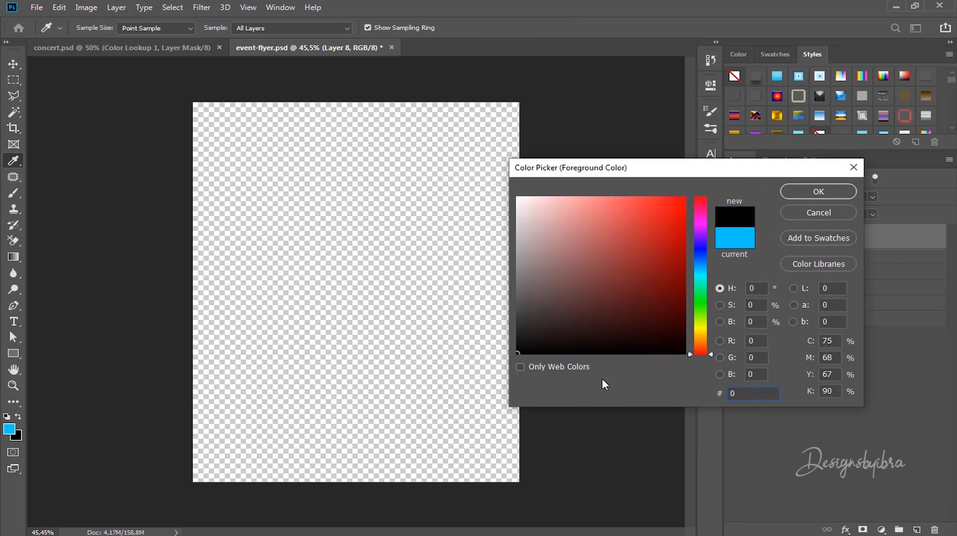
{"action": "type", "text": "b1"}
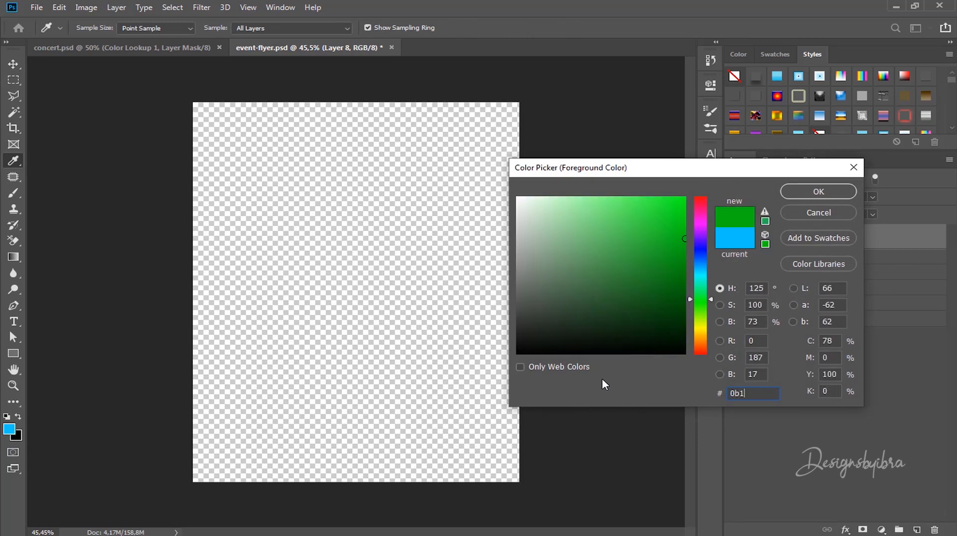
{"action": "type", "text": "b50"}
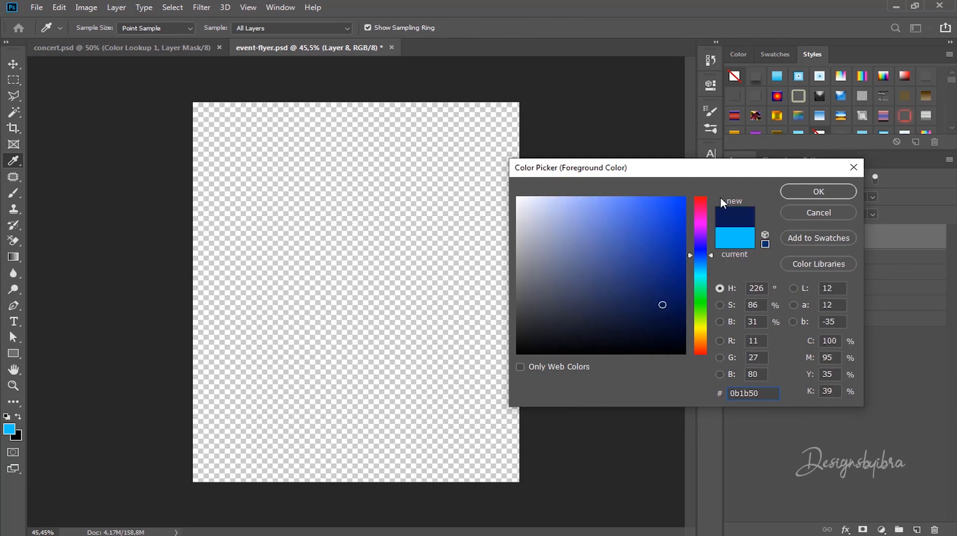
{"action": "left_click", "coordinate": [817, 192]}
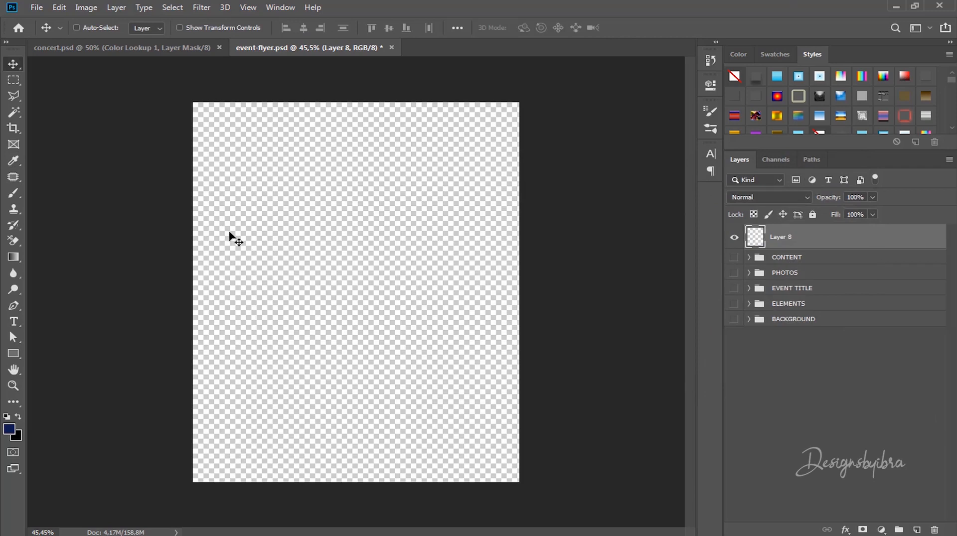
Step: Paint soft navy brush strokes in all four corners of the flyer
{"action": "key", "text": "b"}
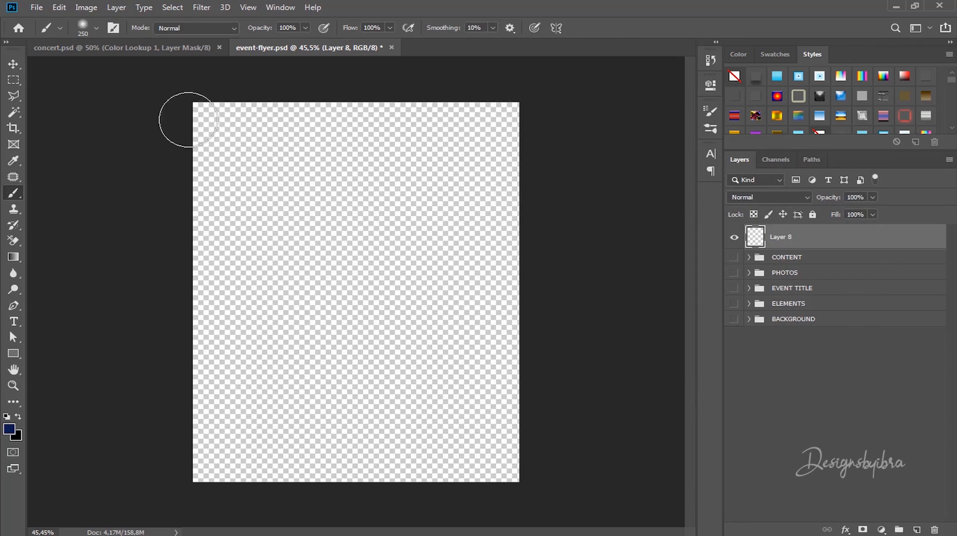
{"action": "left_click_drag", "start_coordinate": [188, 120], "coordinate": [294, 218]}
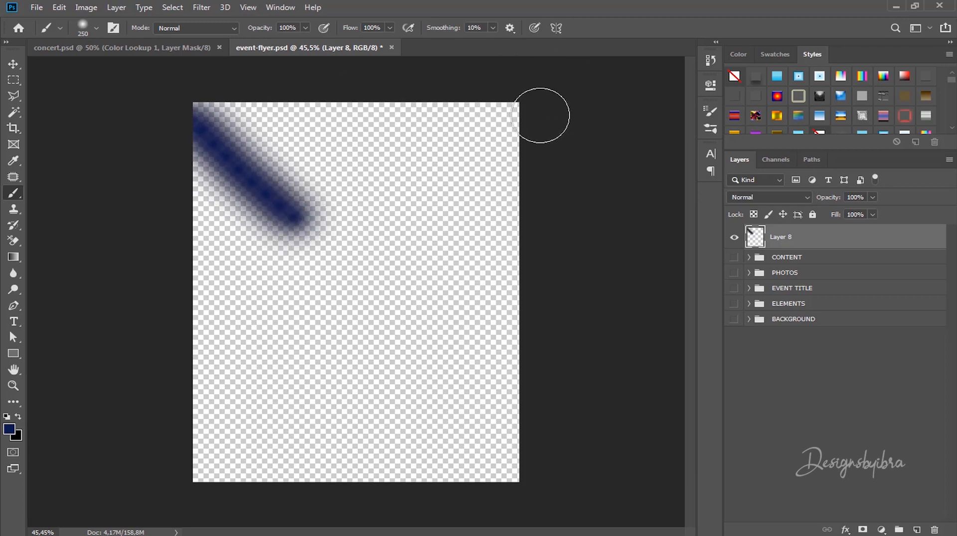
{"action": "mouse_move", "coordinate": [525, 111]}
{"action": "left_mouse_down"}
{"action": "mouse_move", "coordinate": [461, 178]}
{"action": "mouse_move", "coordinate": [455, 197]}
{"action": "left_mouse_up"}
{"action": "left_click_drag", "start_coordinate": [206, 486], "coordinate": [269, 416]}
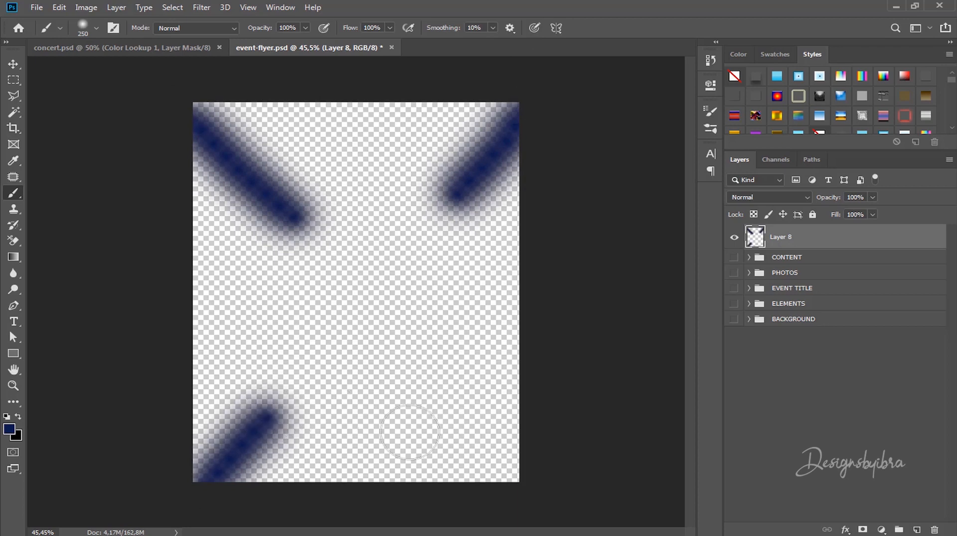
{"action": "left_click_drag", "start_coordinate": [510, 467], "coordinate": [434, 411]}
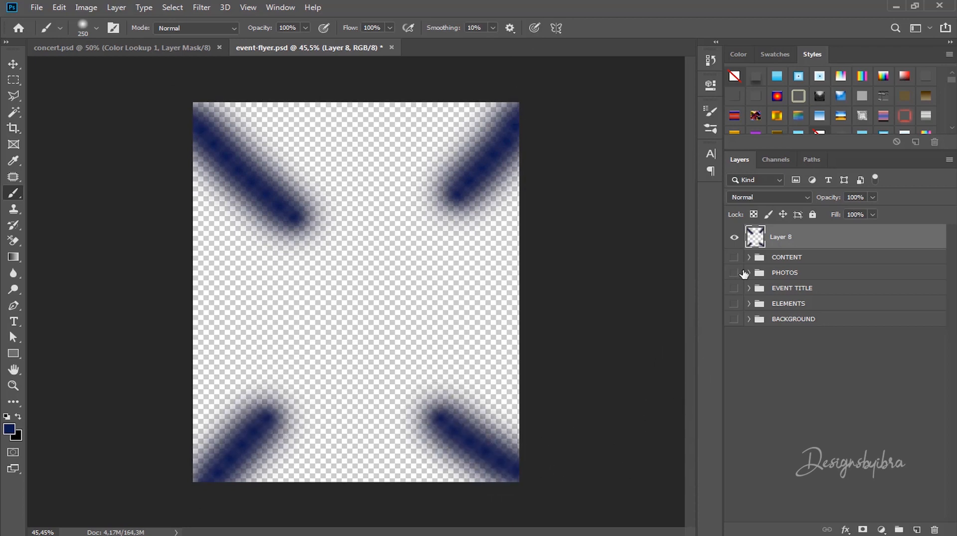
Step: Unhide the BACKGROUND, ELEMENTS, EVENT TITLE, PHOTOS and CONTENT groups and open Layer 8's blend modes
{"action": "left_click", "coordinate": [732, 319]}
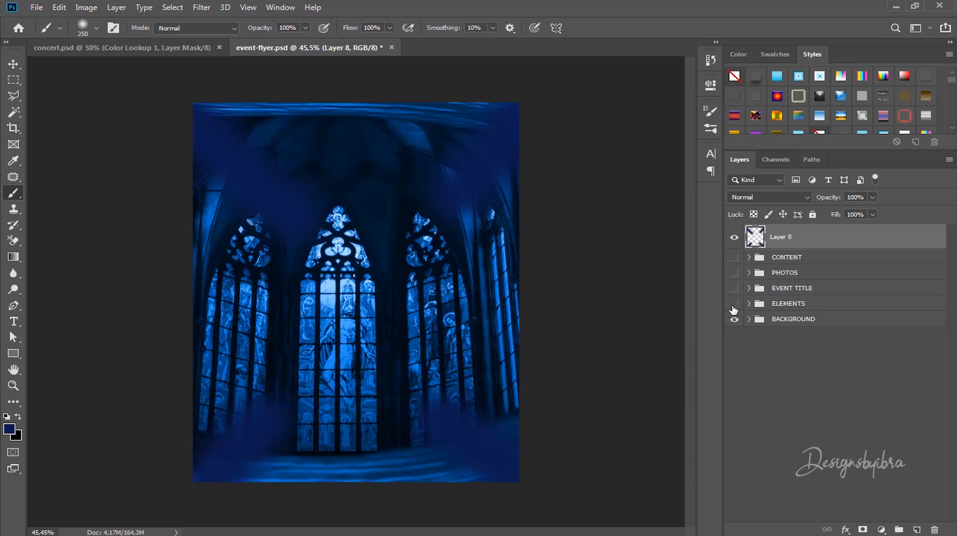
{"action": "left_click", "coordinate": [733, 303]}
{"action": "left_click", "coordinate": [733, 288]}
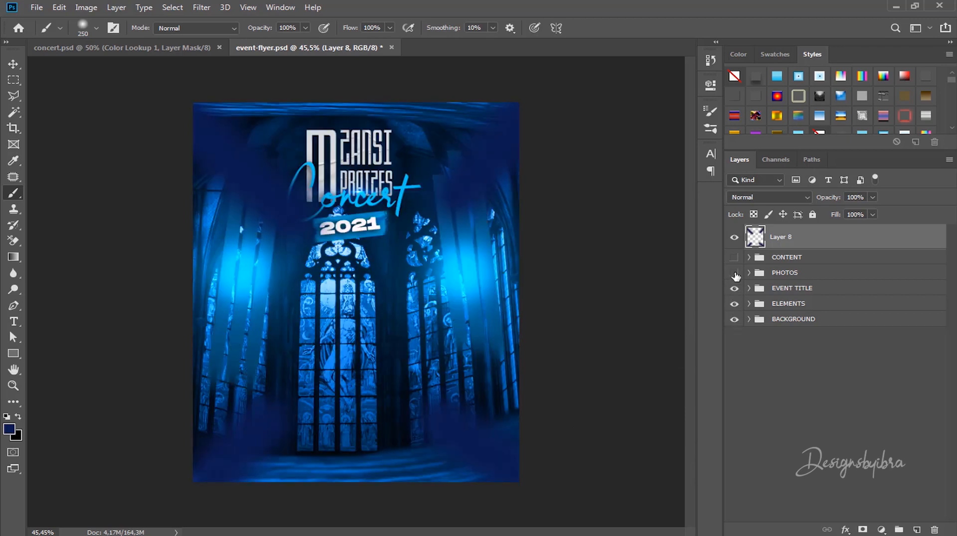
{"action": "left_click", "coordinate": [734, 272]}
{"action": "left_click", "coordinate": [734, 257]}
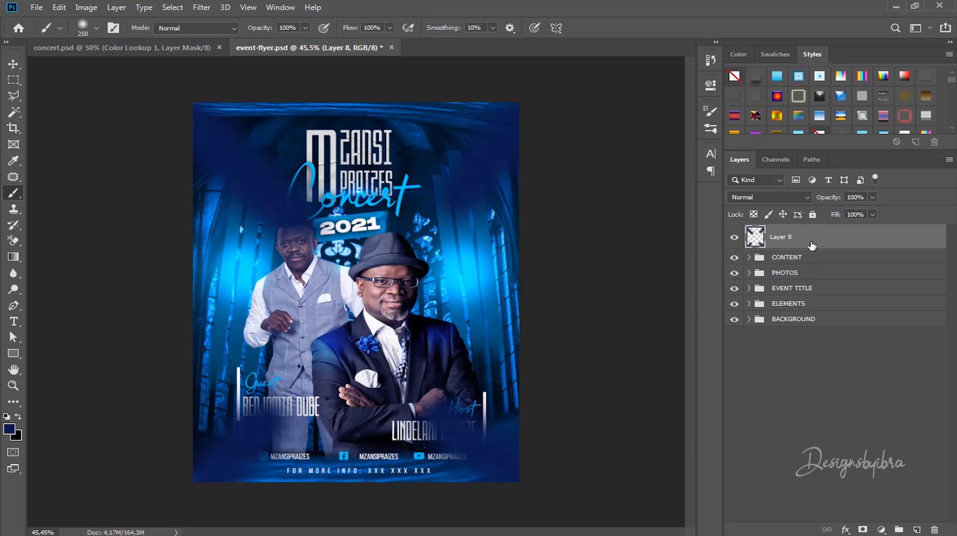
{"action": "left_click", "coordinate": [791, 198]}
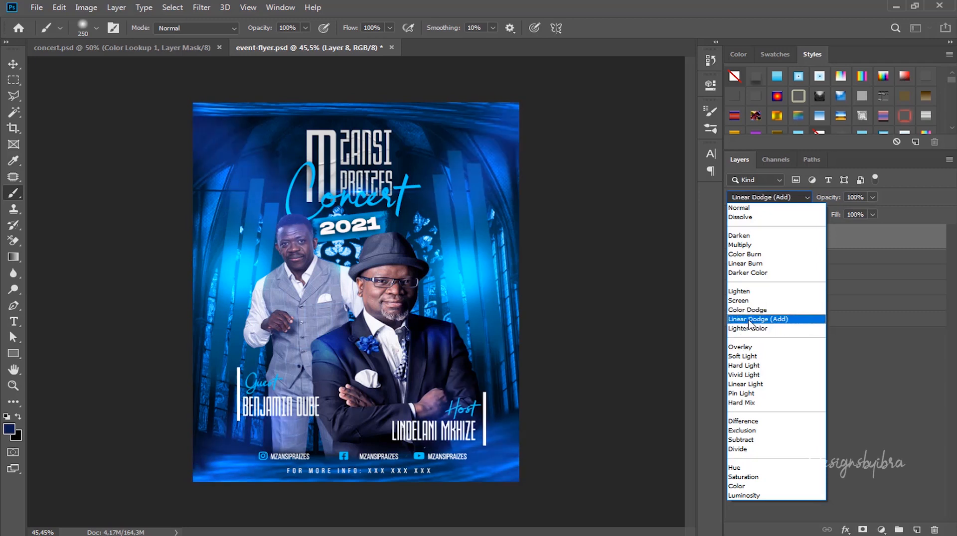
{"action": "left_click", "coordinate": [749, 320]}
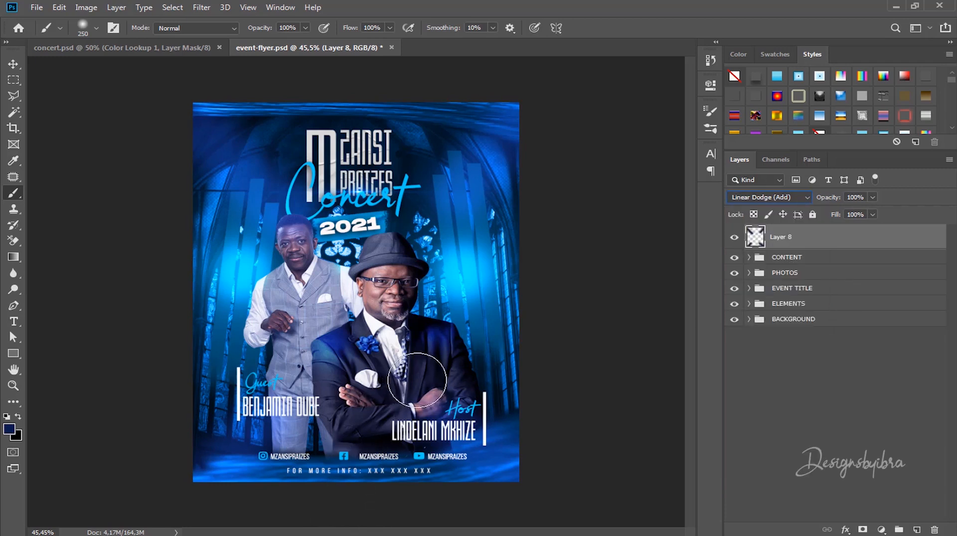
{"action": "left_click", "coordinate": [10, 66]}
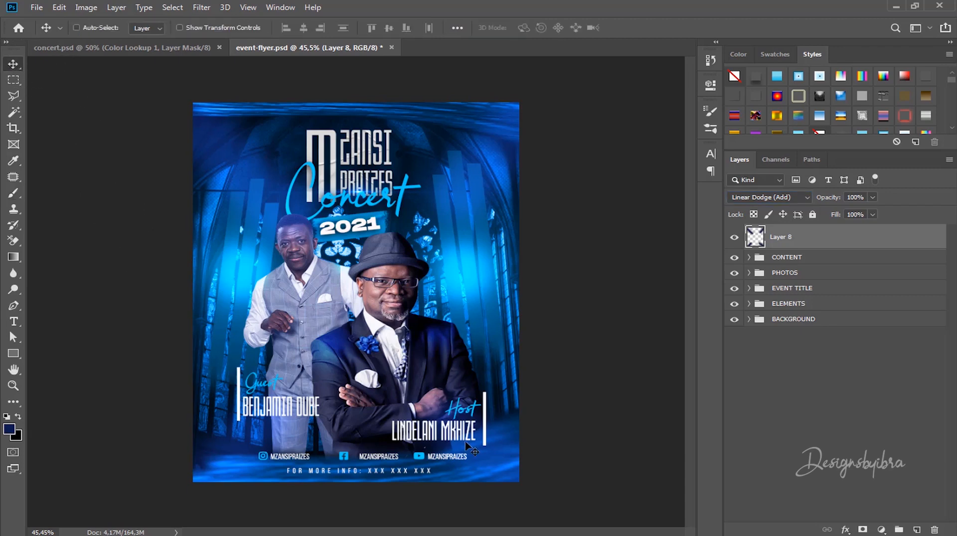
{"action": "scroll", "coordinate": [432, 413], "scroll_direction": "up", "scroll_amount": 2}
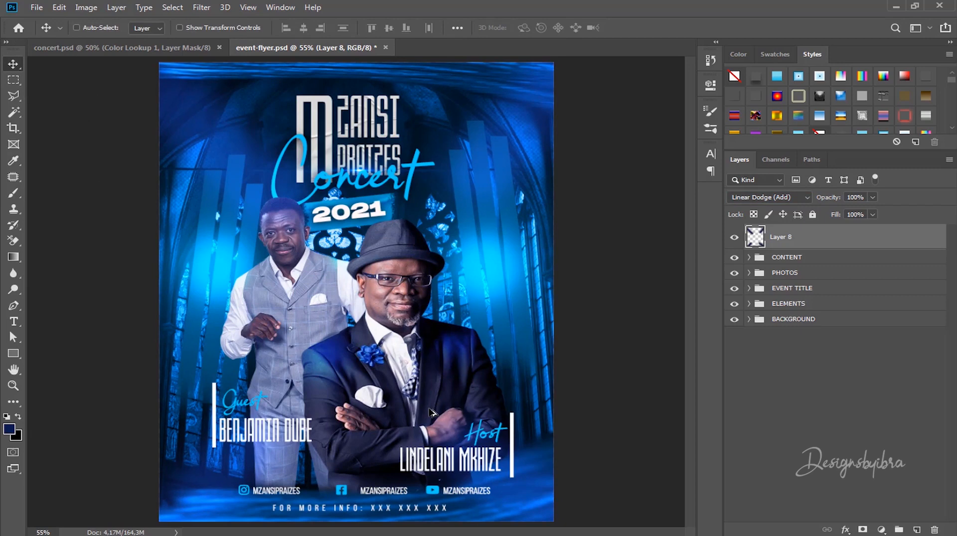
{"action": "left_click", "coordinate": [790, 198]}
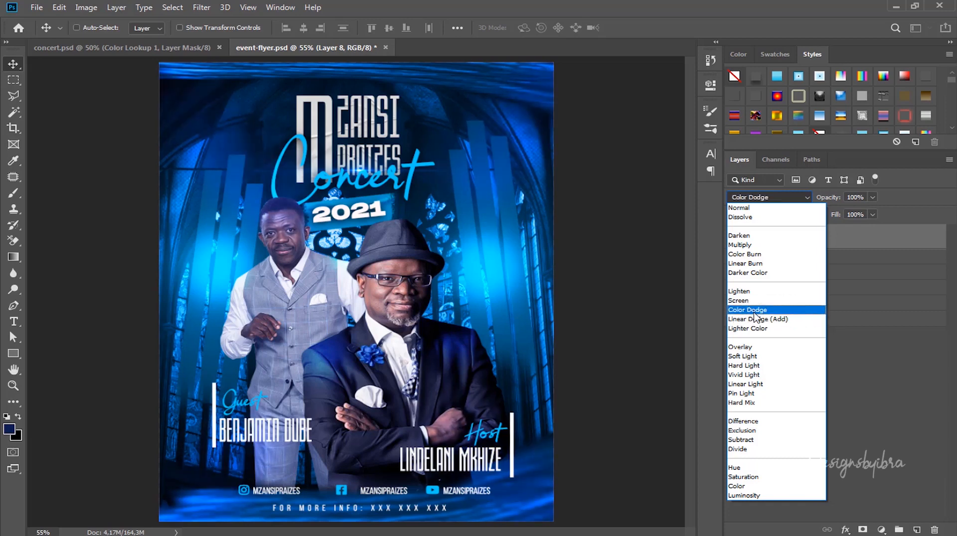
{"action": "left_click", "coordinate": [753, 311]}
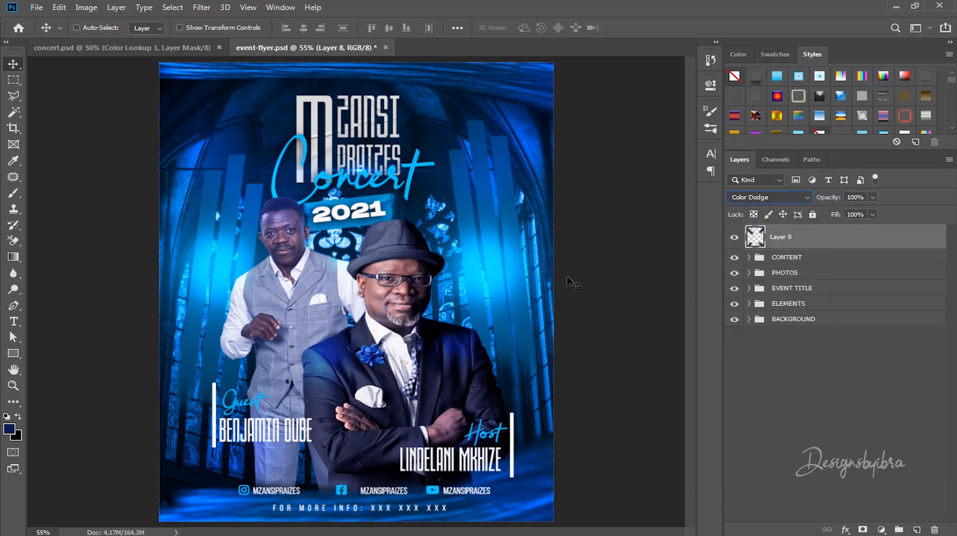
{"action": "key", "text": "super"}
{"action": "left_click", "coordinate": [525, 82]}
{"action": "scroll", "coordinate": [555, 230], "scroll_direction": "down", "scroll_amount": 2}
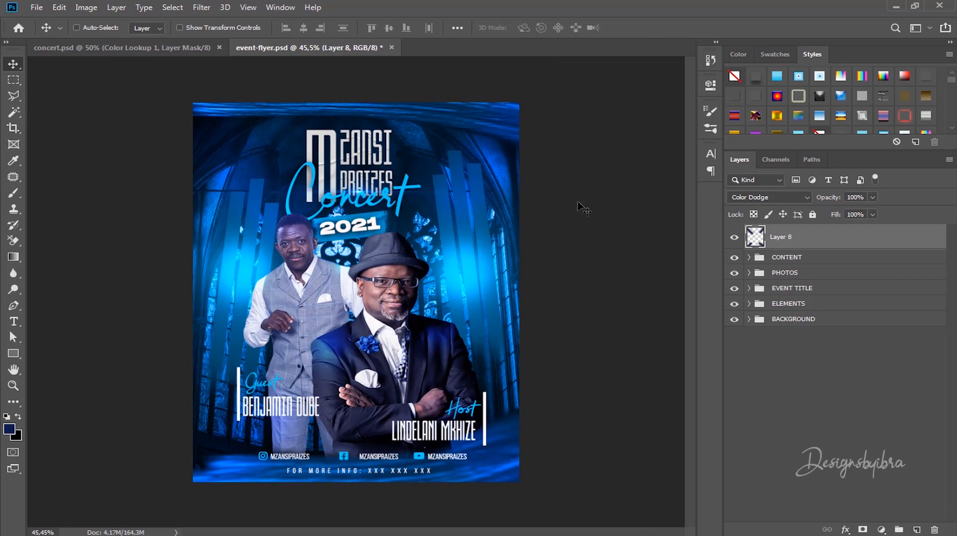
{"action": "left_click", "coordinate": [355, 473], "text": "ctrl"}
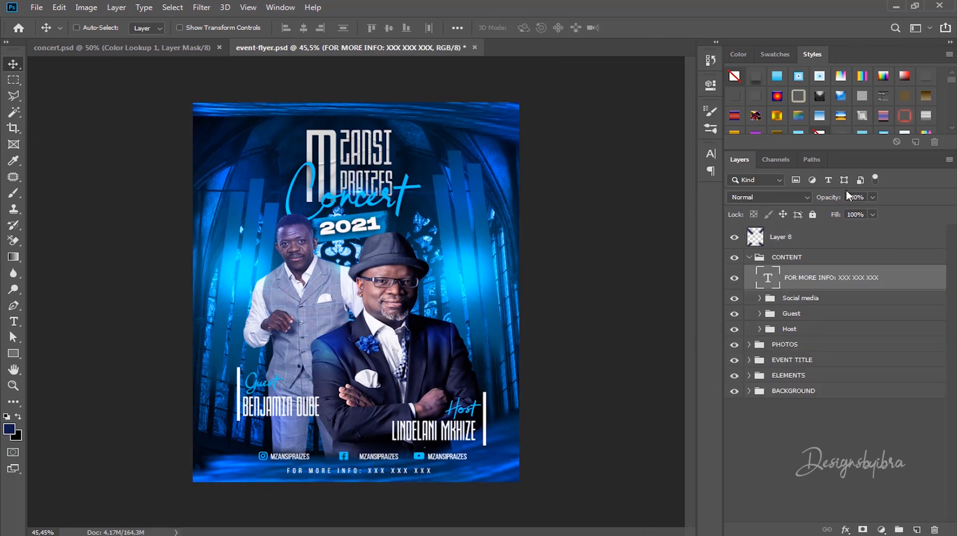
{"action": "left_click", "coordinate": [802, 246]}
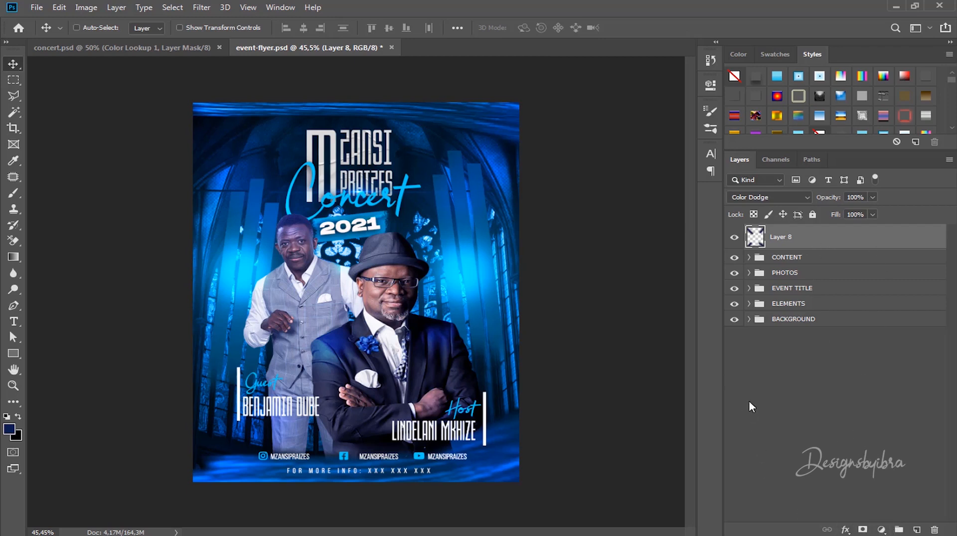
Step: Add a Color Lookup adjustment layer using the 2Strip.look LUT
{"action": "left_click", "coordinate": [881, 530]}
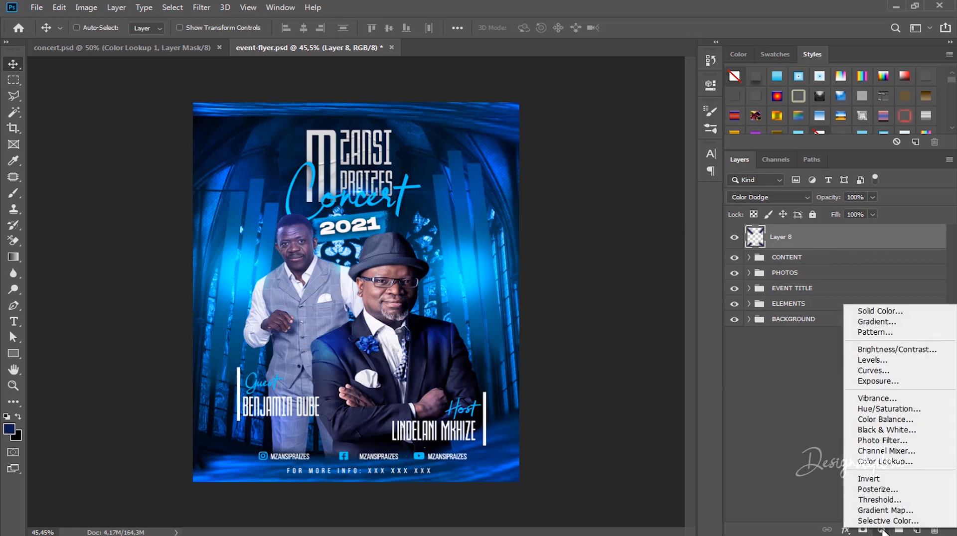
{"action": "left_click", "coordinate": [885, 462]}
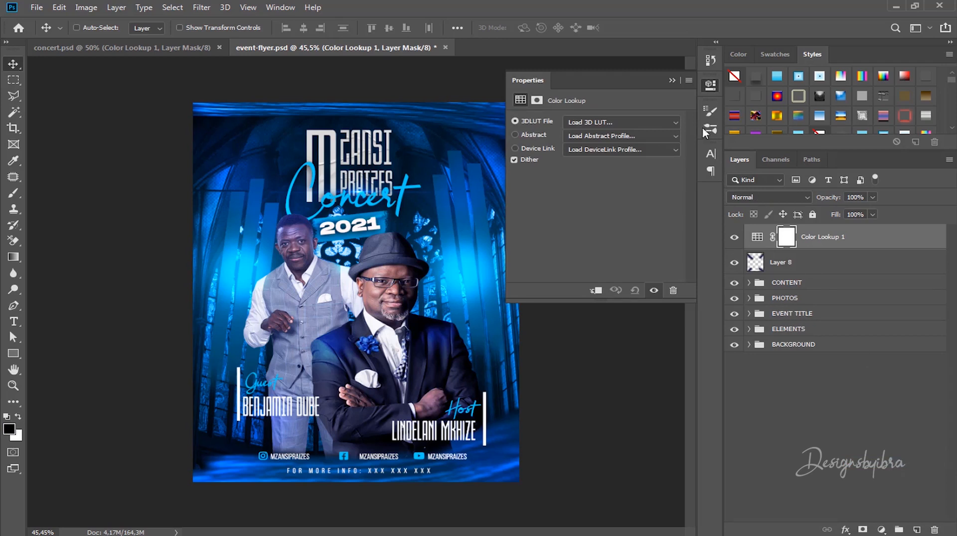
{"action": "left_click", "coordinate": [672, 81]}
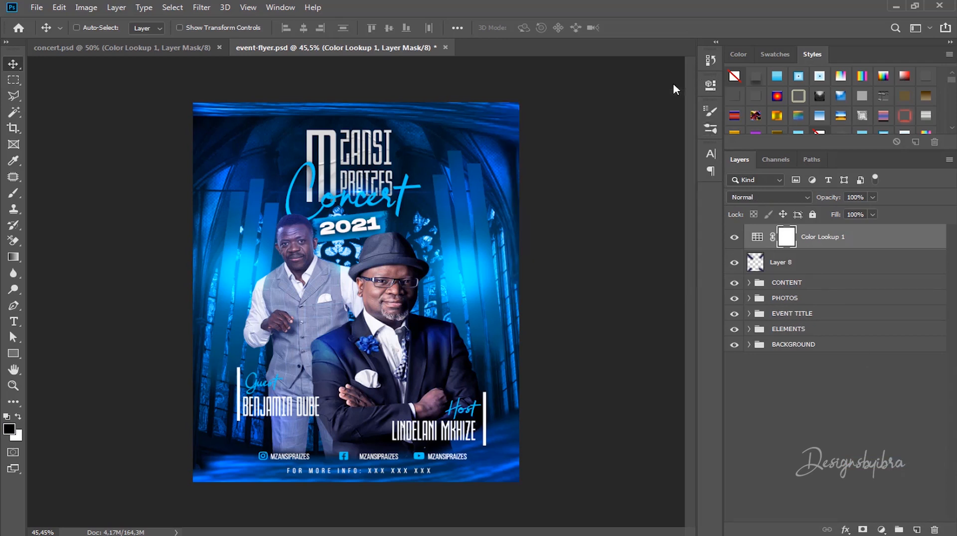
{"action": "double_click", "coordinate": [757, 238]}
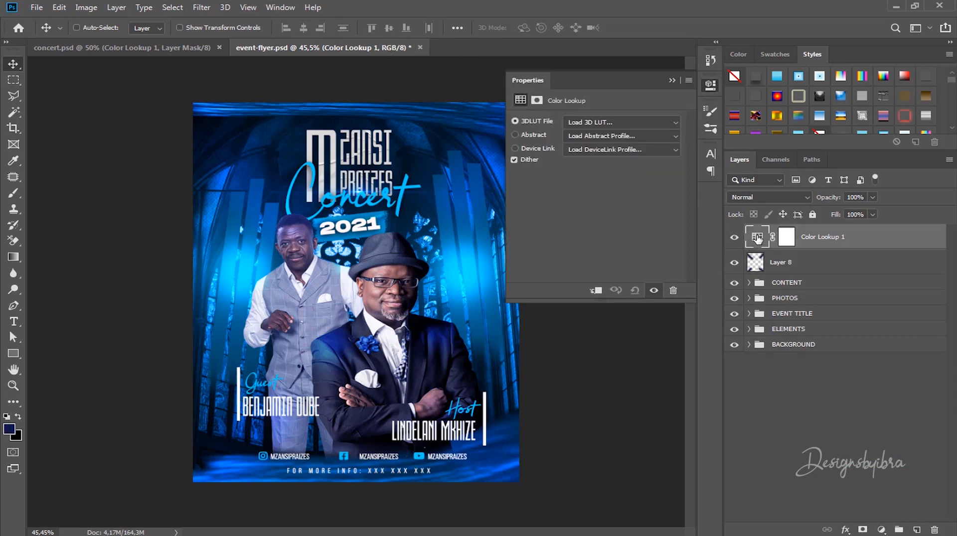
{"action": "left_click", "coordinate": [659, 122]}
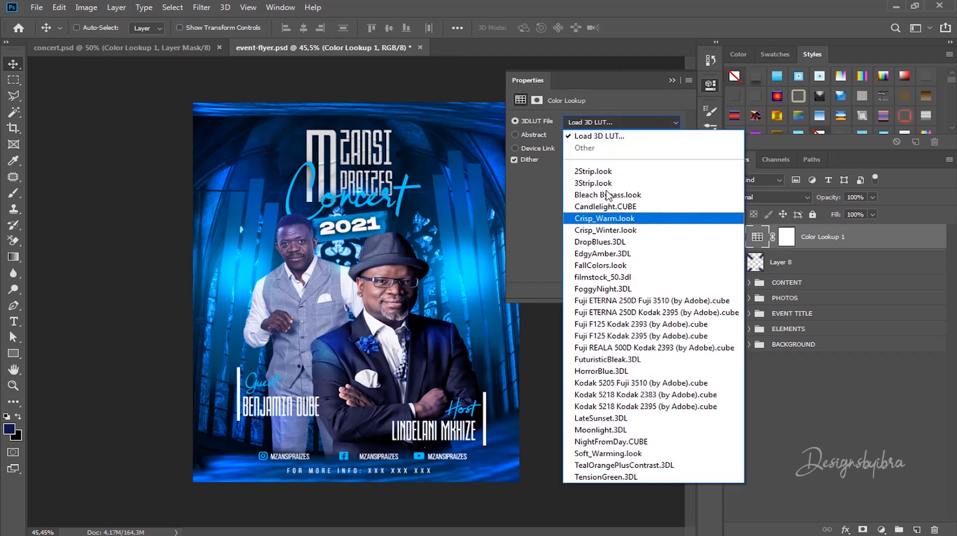
{"action": "left_click", "coordinate": [594, 172]}
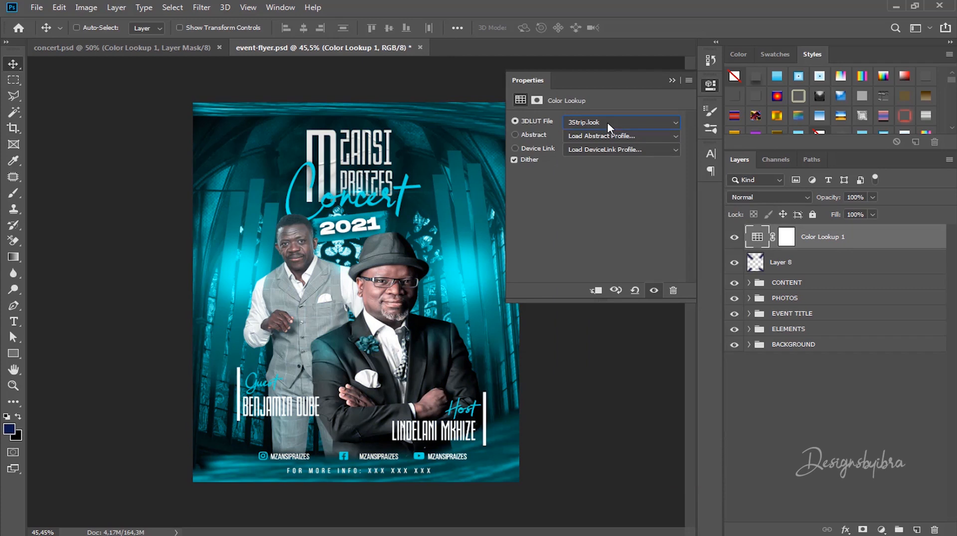
Step: Compare neighbouring LUT presets such as Fuji ETERNA 250D, settling on 3Strip.look
{"action": "key", "text": "Down"}
{"action": "key", "text": "Down"}
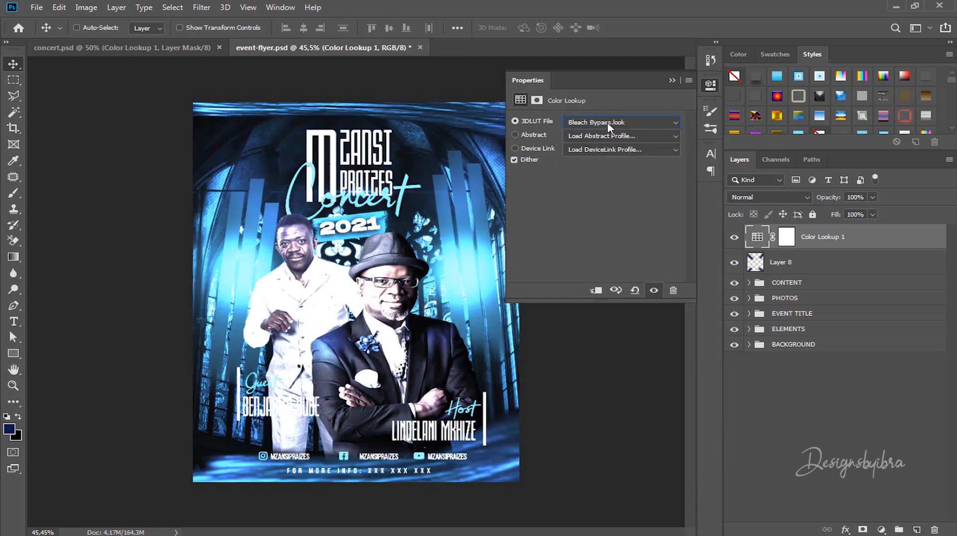
{"action": "key", "text": "Down"}
{"action": "key", "text": "Down"}
{"action": "key", "text": "Down"}
{"action": "key", "text": "Down"}
{"action": "key", "text": "Down"}
{"action": "key", "text": "Down"}
{"action": "key", "text": "Down"}
{"action": "key", "text": "Down"}
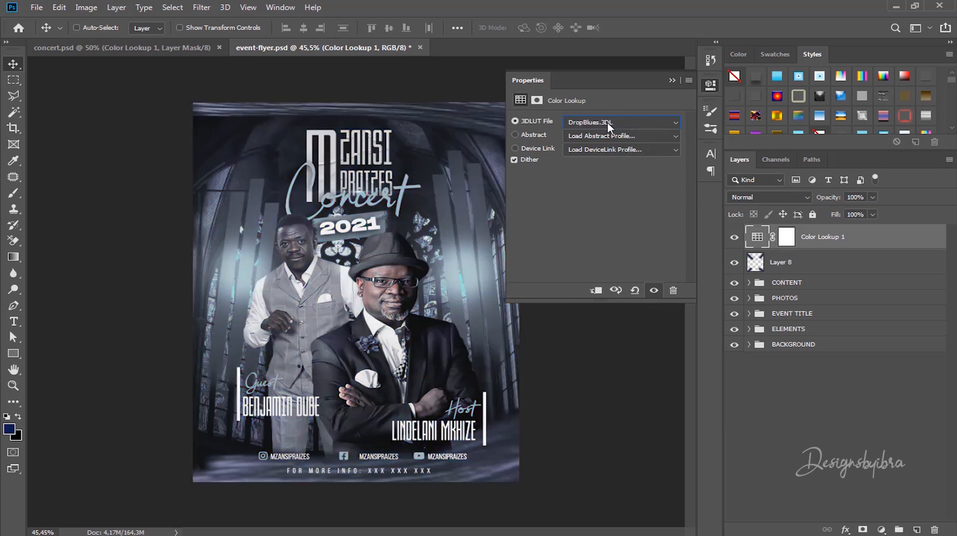
{"action": "key", "text": "Down"}
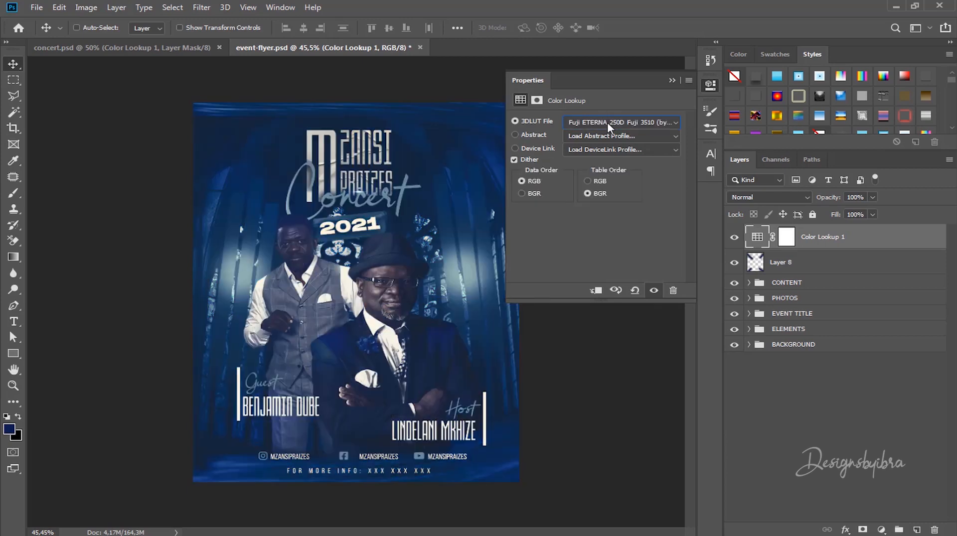
{"action": "key", "text": "Down"}
{"action": "key", "text": "Up"}
{"action": "key", "text": "Up"}
{"action": "key", "text": "Up"}
{"action": "key", "text": "Up"}
{"action": "key", "text": "Up"}
{"action": "key", "text": "Up"}
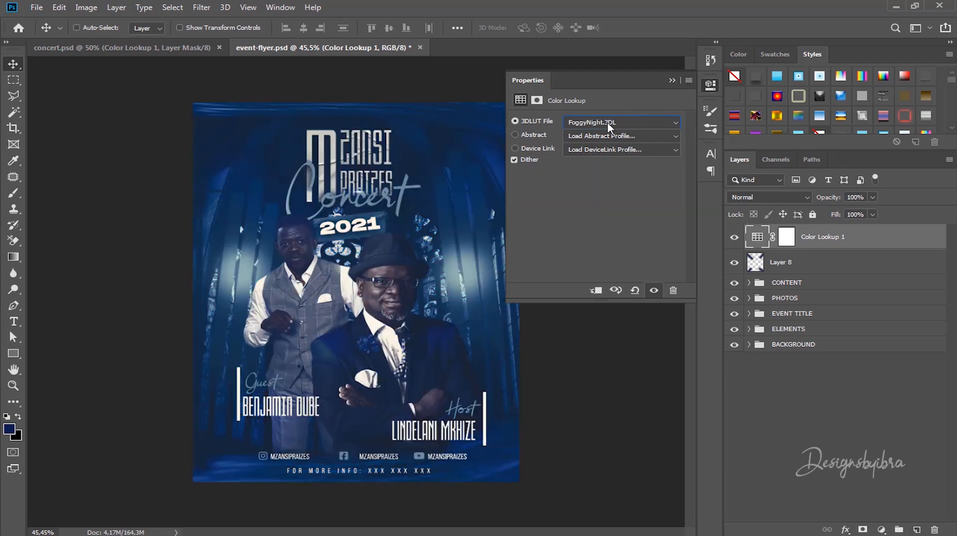
{"action": "key", "text": "Up"}
{"action": "key", "text": "Up"}
{"action": "key", "text": "Up"}
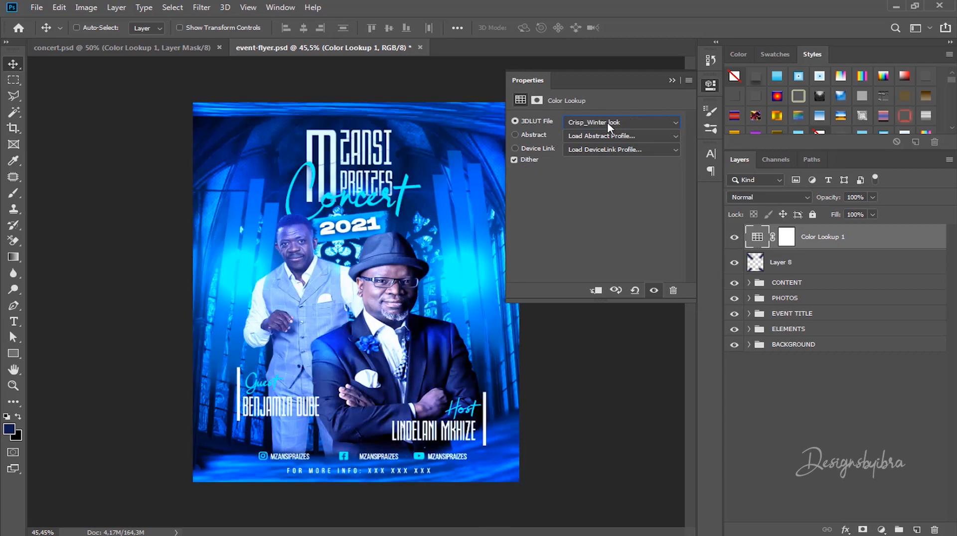
{"action": "key", "text": "Up"}
{"action": "key", "text": "Up"}
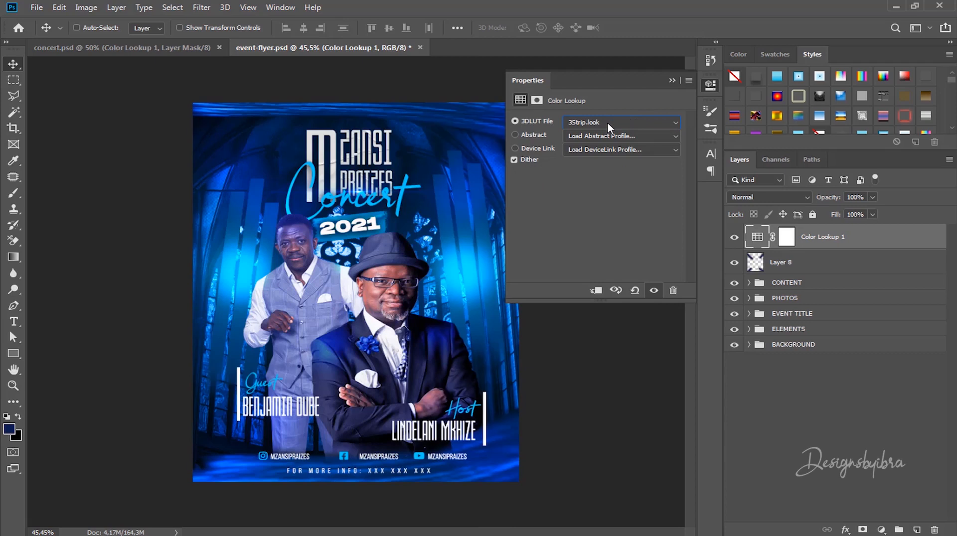
{"action": "left_click", "coordinate": [671, 80]}
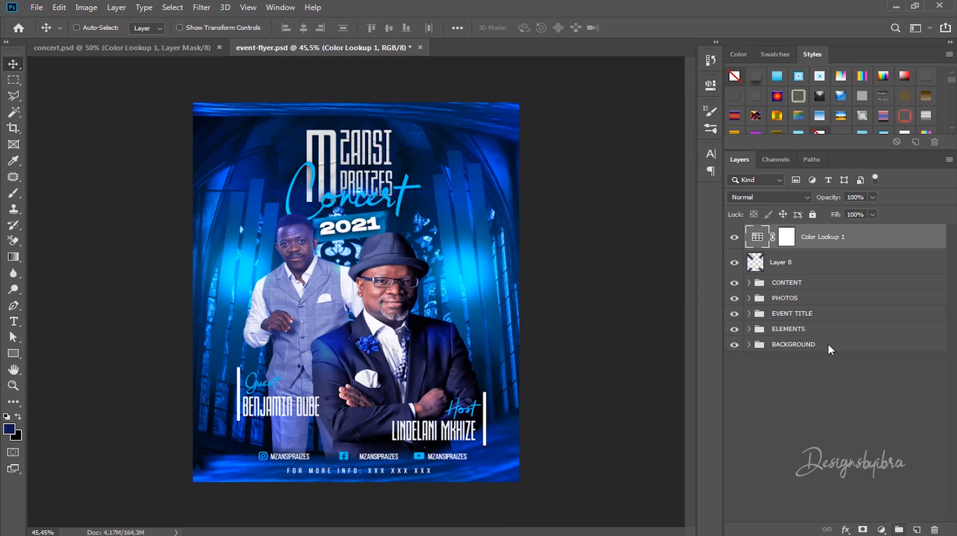
Step: Group Layer 8 and Color Lookup 1 into a folder named ADJUSTMENT
{"action": "left_click", "coordinate": [817, 269]}
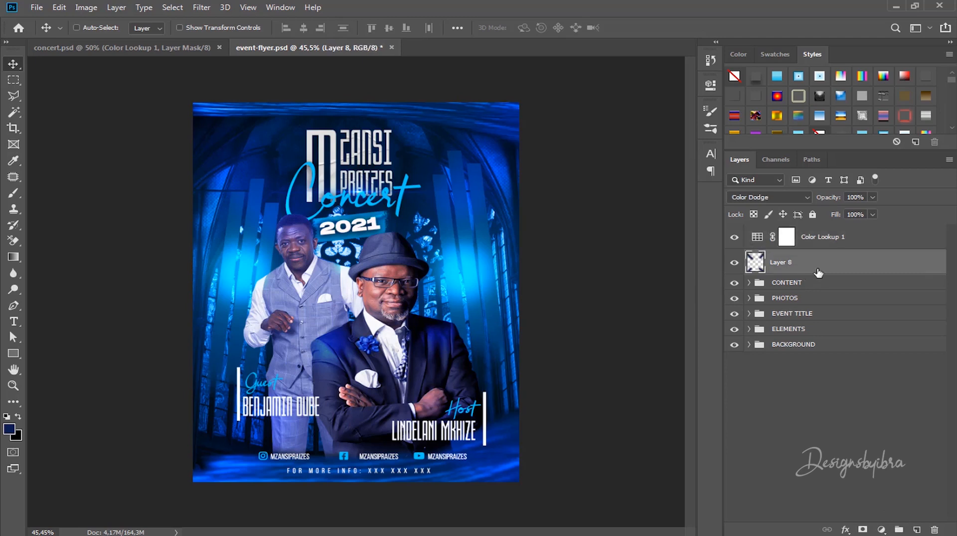
{"action": "left_click", "coordinate": [856, 239], "text": "shift"}
{"action": "key", "text": "ctrl+g"}
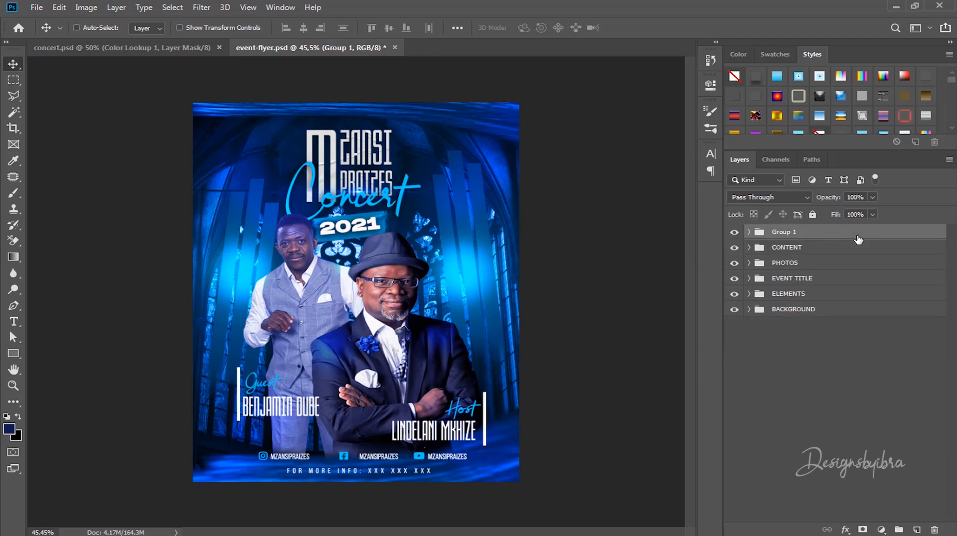
{"action": "double_click", "coordinate": [775, 231]}
{"action": "type", "text": "ADJUSTMENT"}
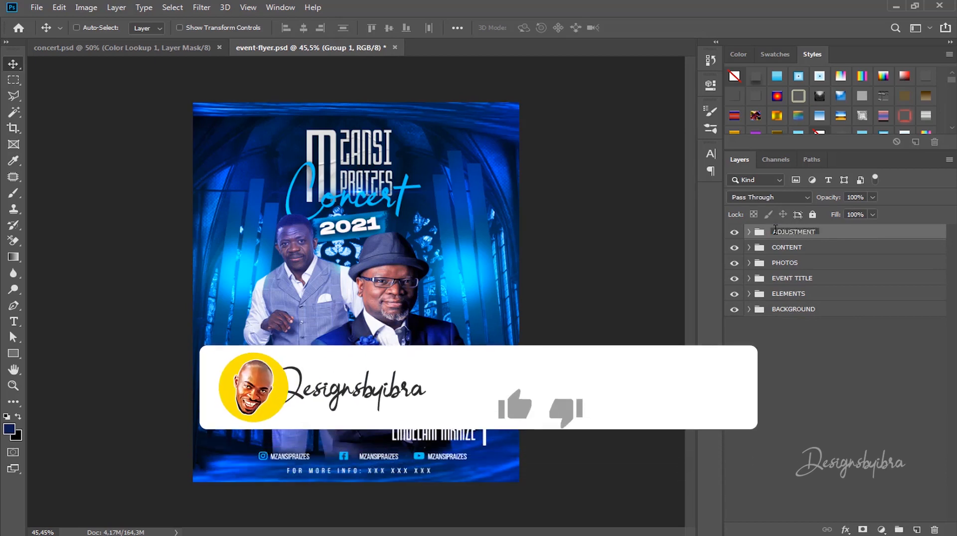
{"action": "left_click", "coordinate": [883, 338]}
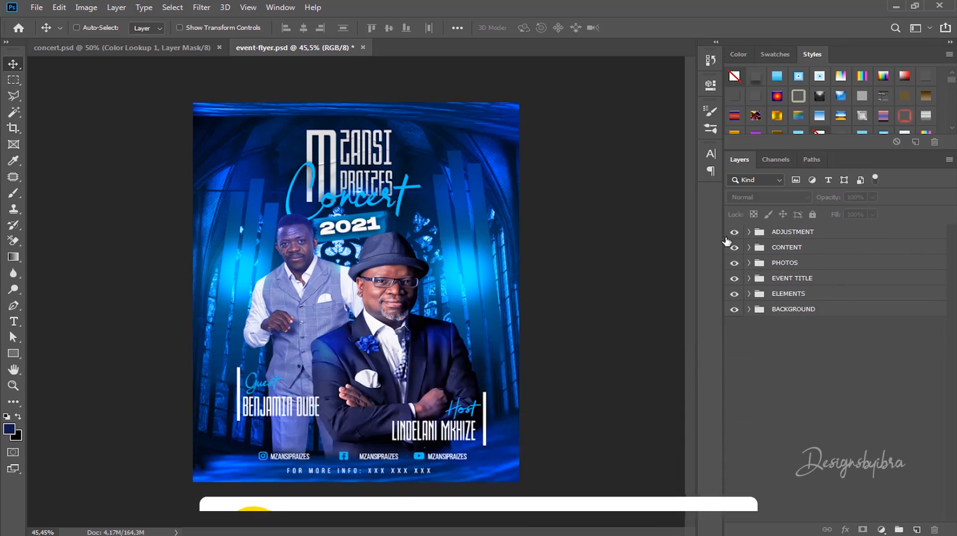
Step: Toggle the ADJUSTMENT folder off and on to compare, then select it
{"action": "left_click", "coordinate": [734, 233]}
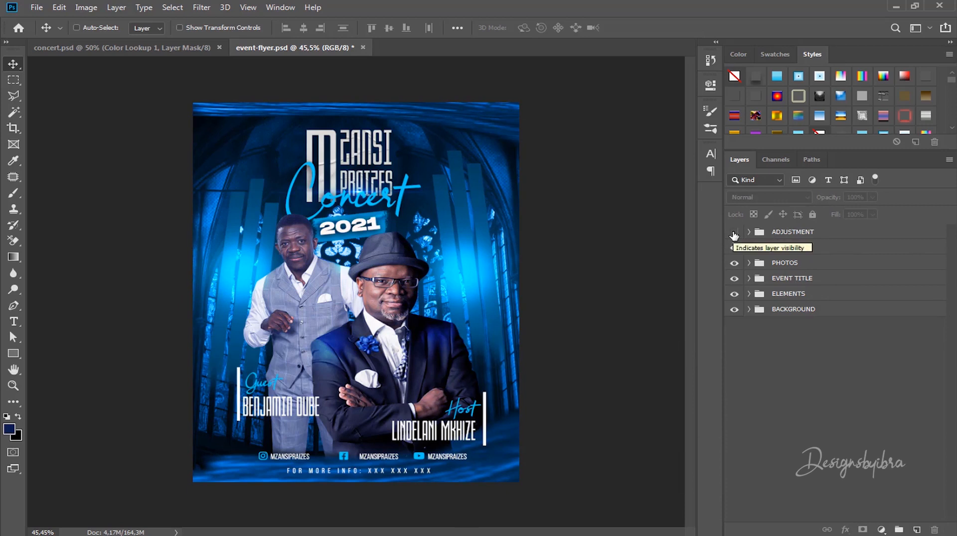
{"action": "left_click", "coordinate": [733, 233]}
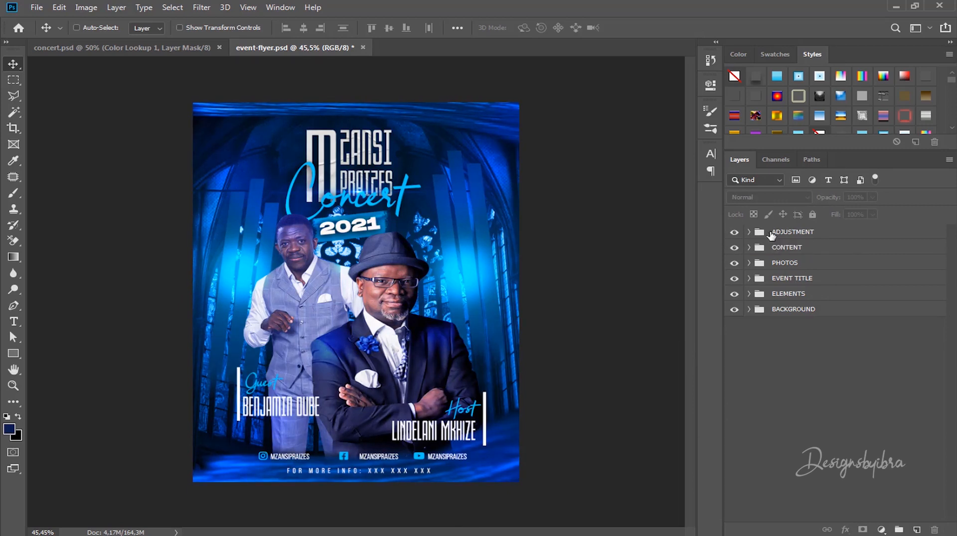
{"action": "left_click", "coordinate": [836, 238]}
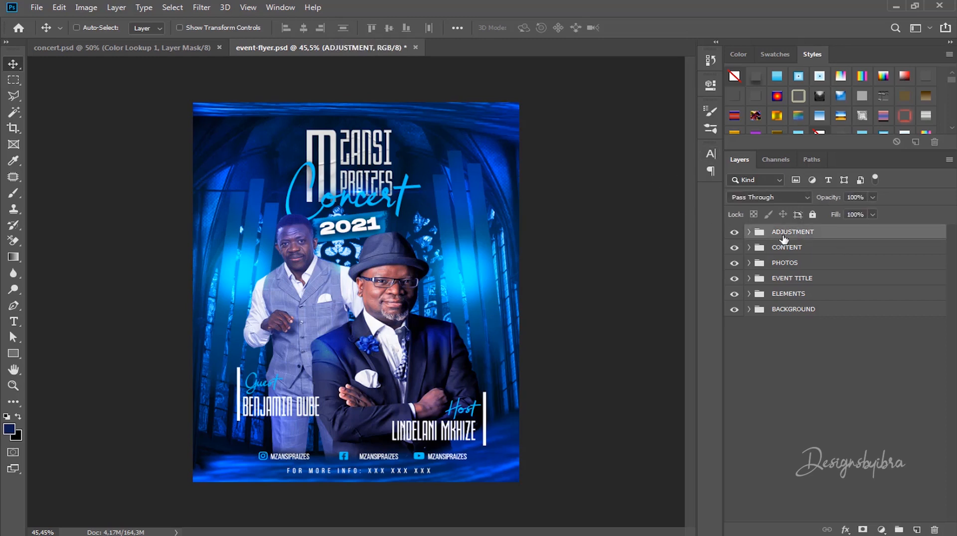